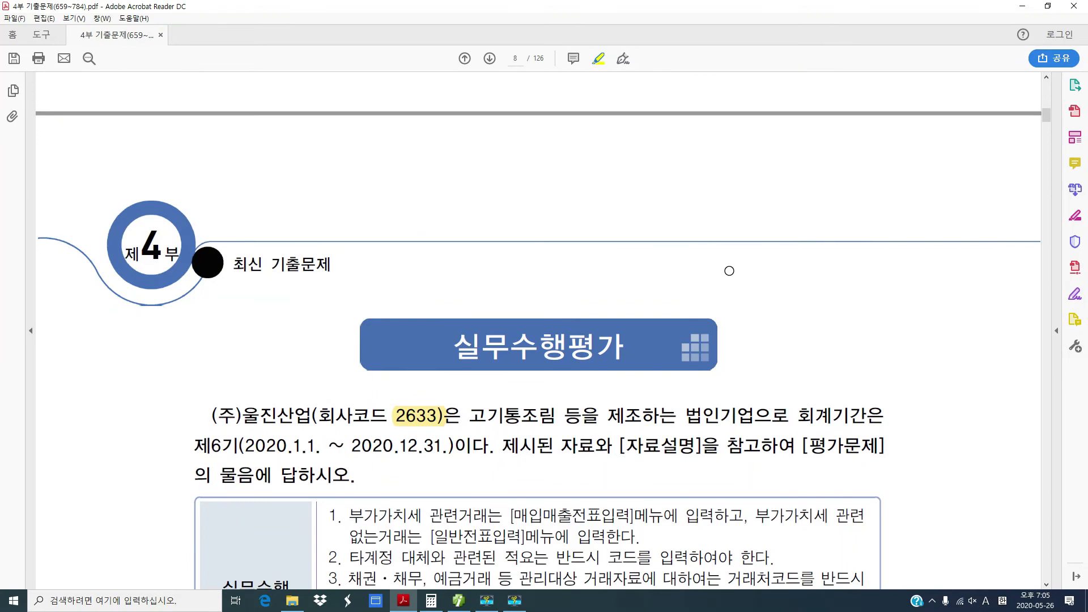
Highlight the company name 울진산업 and the phrase "고기통조림 등을 제조하는 법인기업으로" in the introductory paragraph of 실무수행평가.
{"action": "scroll", "coordinate": [729, 269], "scroll_direction": "up", "scroll_amount": 10}
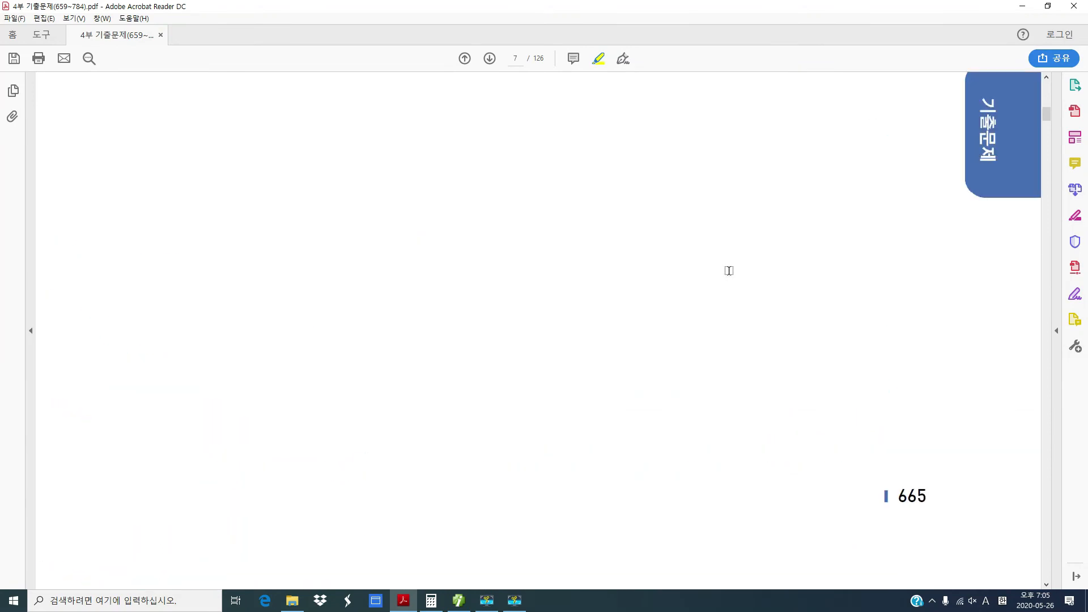
{"action": "scroll", "coordinate": [729, 271], "scroll_direction": "down", "scroll_amount": 2}
{"action": "scroll", "coordinate": [729, 271], "scroll_direction": "up", "scroll_amount": 1}
{"action": "scroll", "coordinate": [729, 271], "scroll_direction": "down", "scroll_amount": 6}
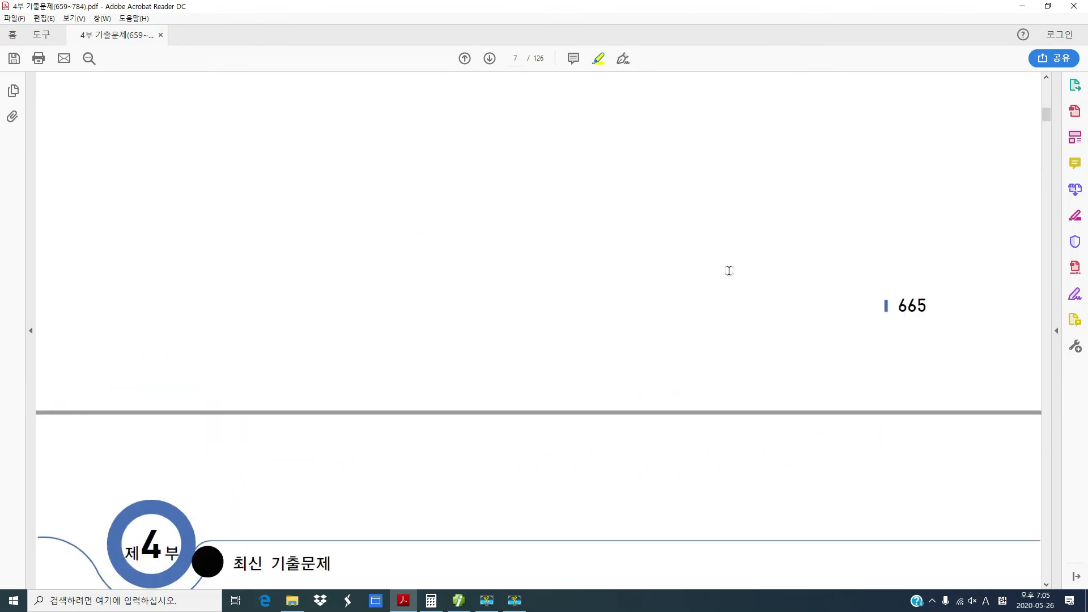
{"action": "scroll", "coordinate": [729, 271], "scroll_direction": "down", "scroll_amount": 3}
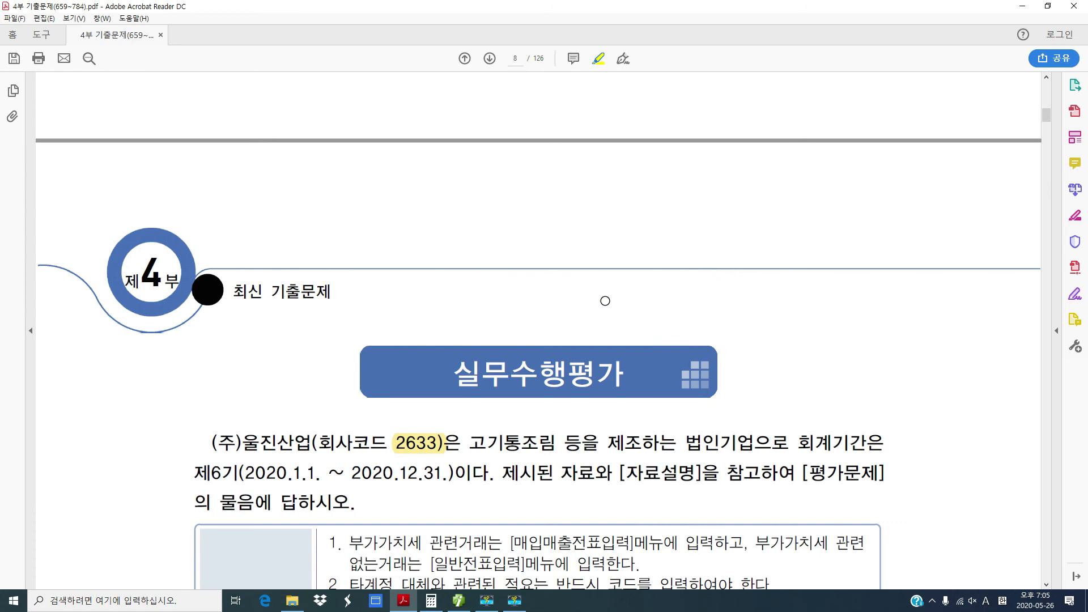
{"action": "scroll", "coordinate": [601, 309], "scroll_direction": "down", "scroll_amount": 4}
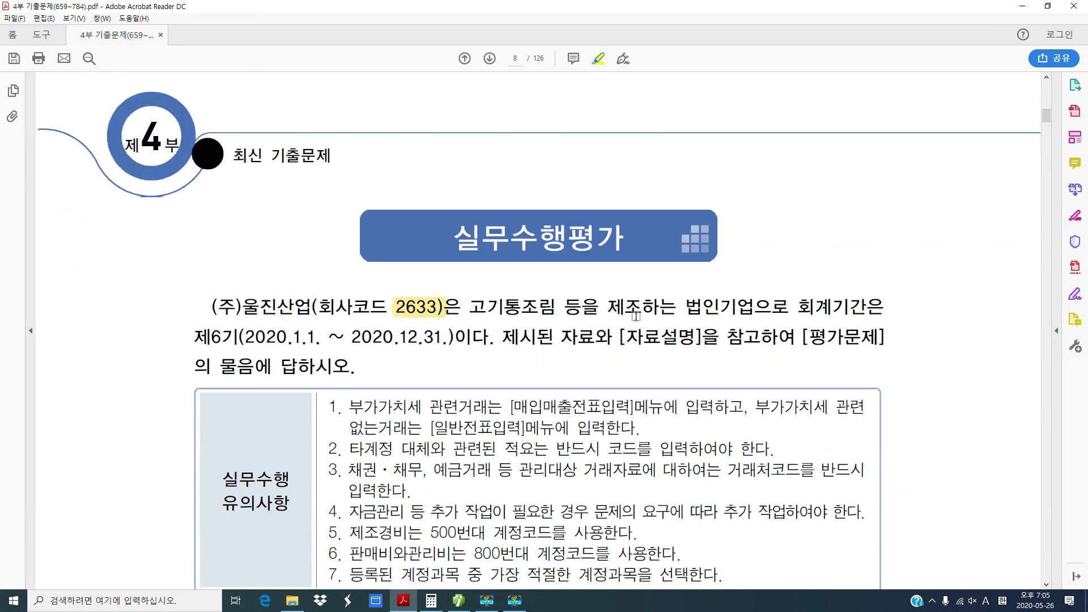
{"action": "scroll", "coordinate": [586, 343], "scroll_direction": "down", "scroll_amount": 2}
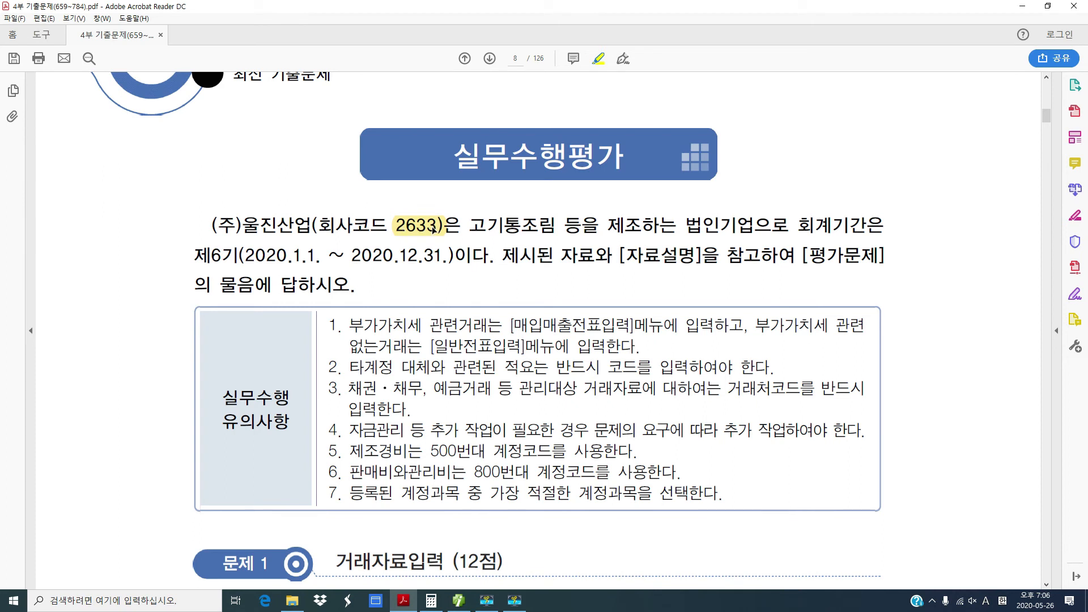
{"action": "double_click", "coordinate": [248, 225]}
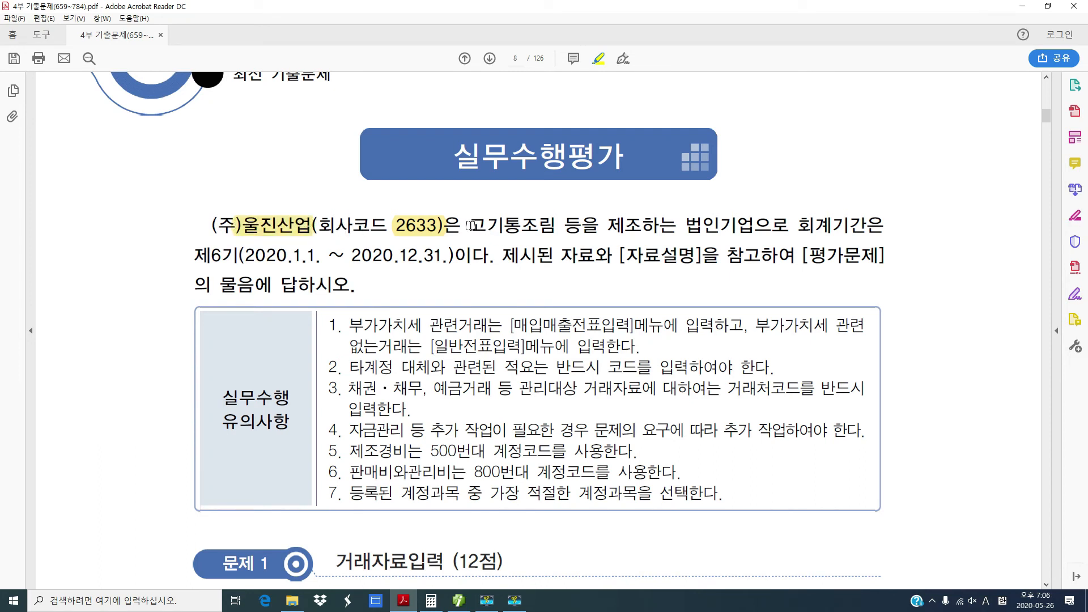
{"action": "left_click_drag", "start_coordinate": [471, 226], "coordinate": [789, 227]}
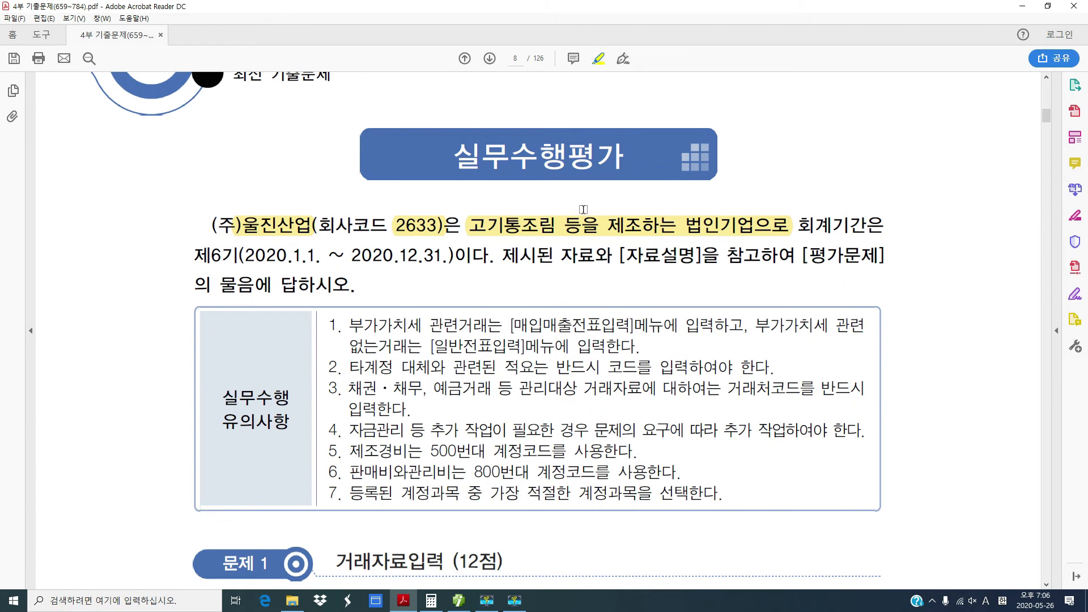
Highlight the 적요 code, 거래처코드, 자금관리 and 추가 작업 requirements in notes 2 to 4 of 실무수행 유의사항.
{"action": "scroll", "coordinate": [519, 322], "scroll_direction": "down", "scroll_amount": 4}
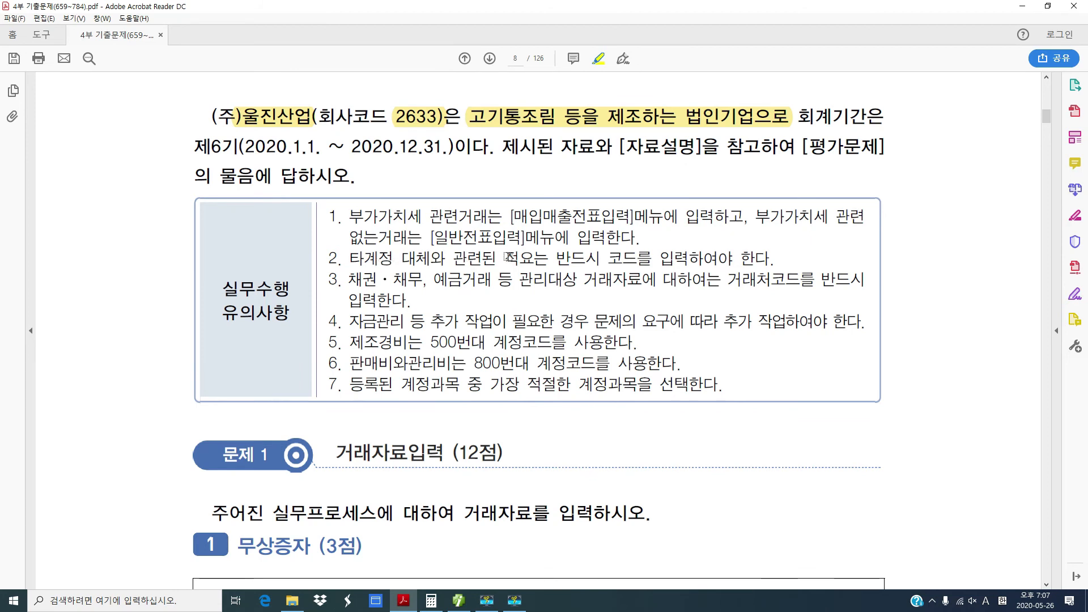
{"action": "left_click_drag", "start_coordinate": [505, 259], "coordinate": [733, 258]}
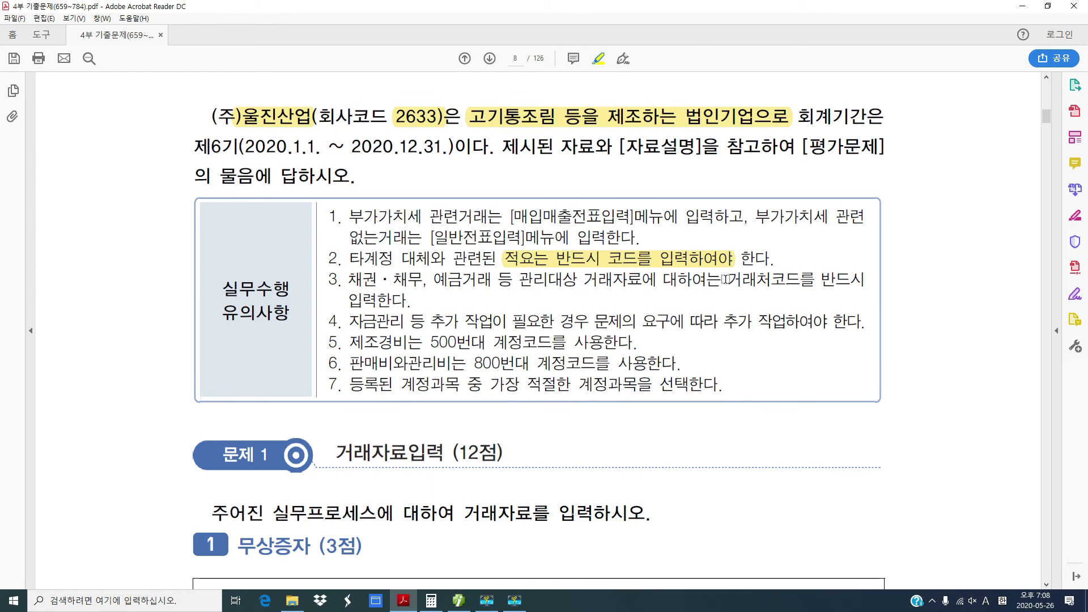
{"action": "left_click_drag", "start_coordinate": [725, 280], "coordinate": [410, 324]}
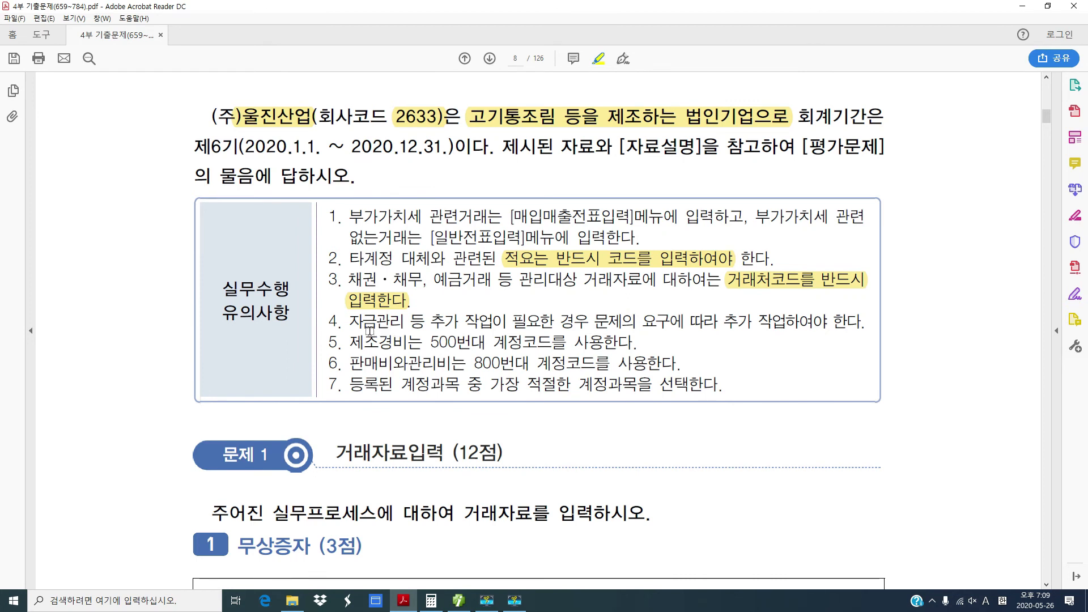
{"action": "left_click_drag", "start_coordinate": [348, 323], "coordinate": [409, 322]}
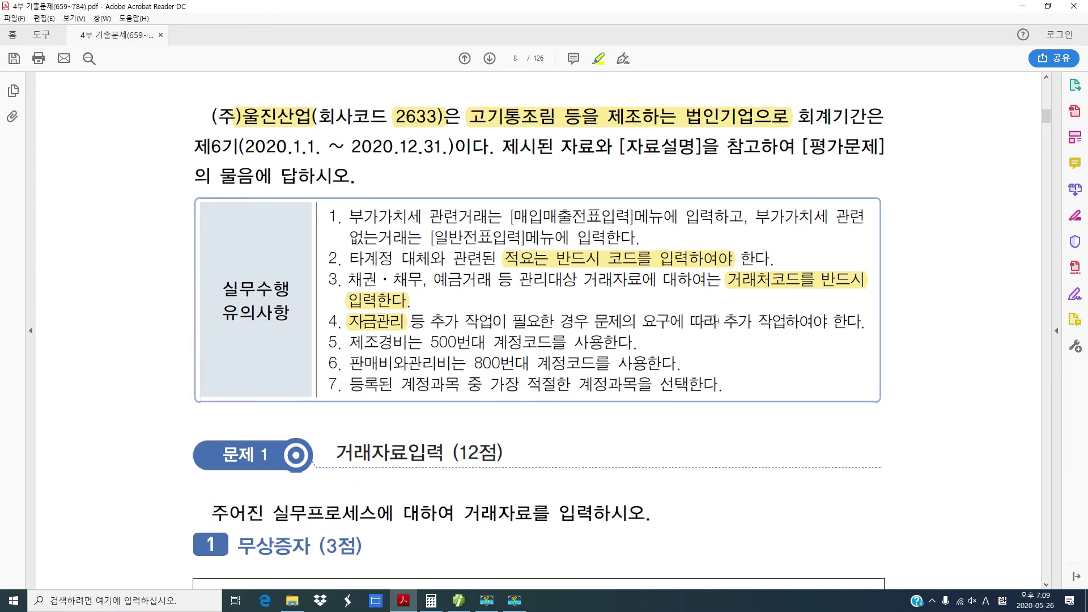
{"action": "left_click_drag", "start_coordinate": [716, 320], "coordinate": [828, 321]}
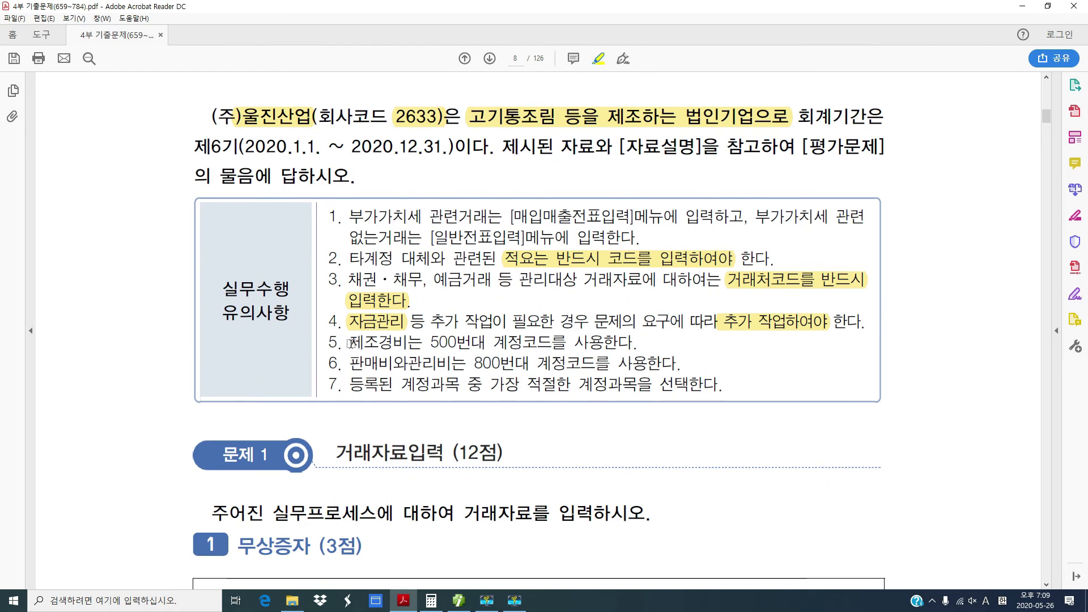
Highlight "제조경비는 500번대", "판매비와관리비는 800번대" and "가장 적절한 계정과목을" in notes 5 to 7.
{"action": "left_click_drag", "start_coordinate": [351, 343], "coordinate": [486, 343]}
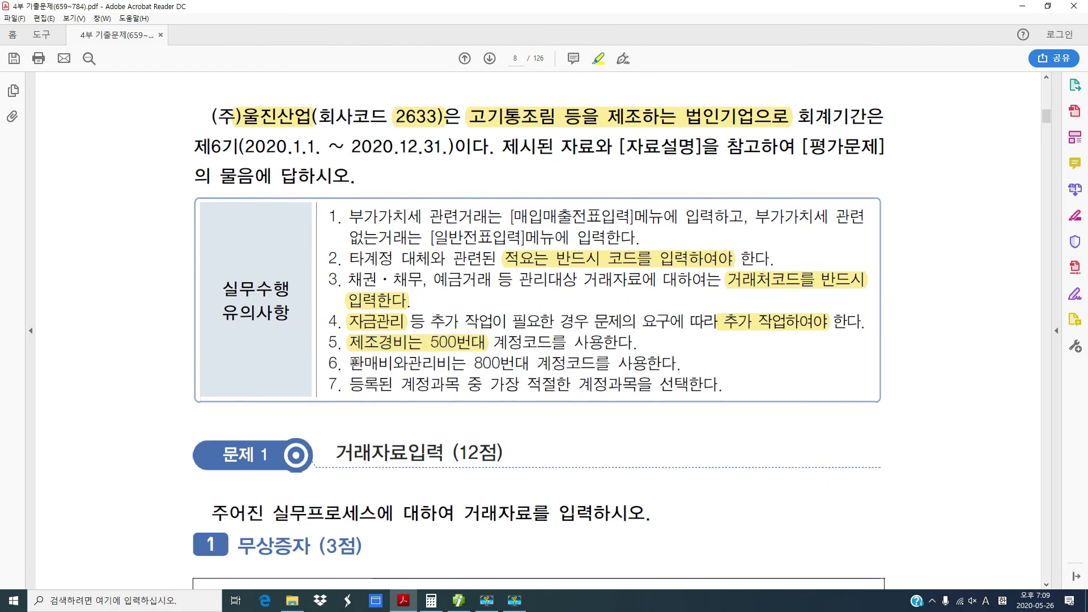
{"action": "left_click_drag", "start_coordinate": [350, 364], "coordinate": [531, 366]}
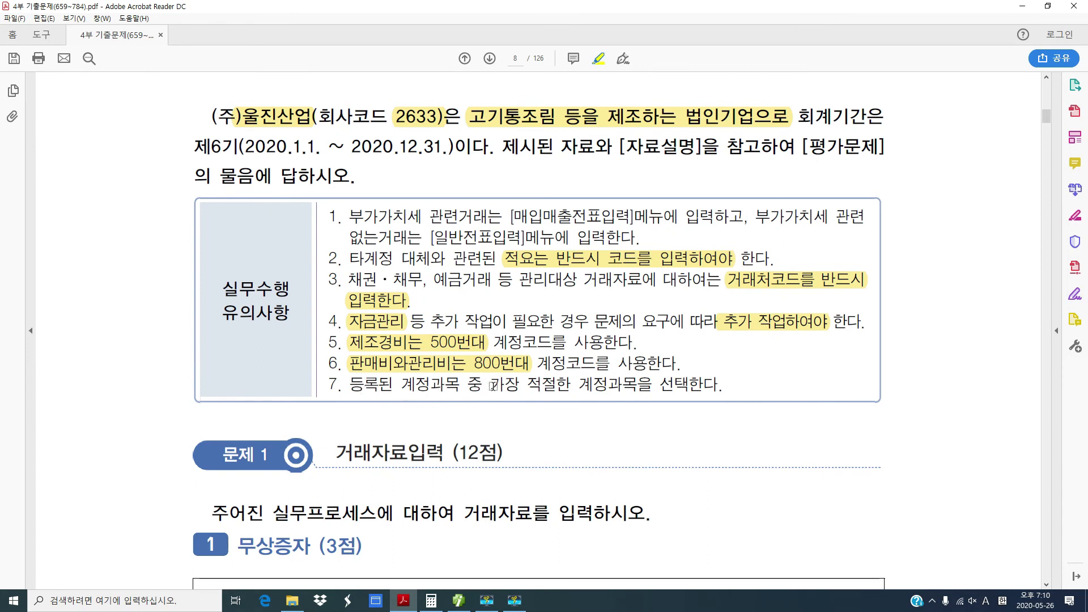
{"action": "left_click_drag", "start_coordinate": [491, 386], "coordinate": [652, 386]}
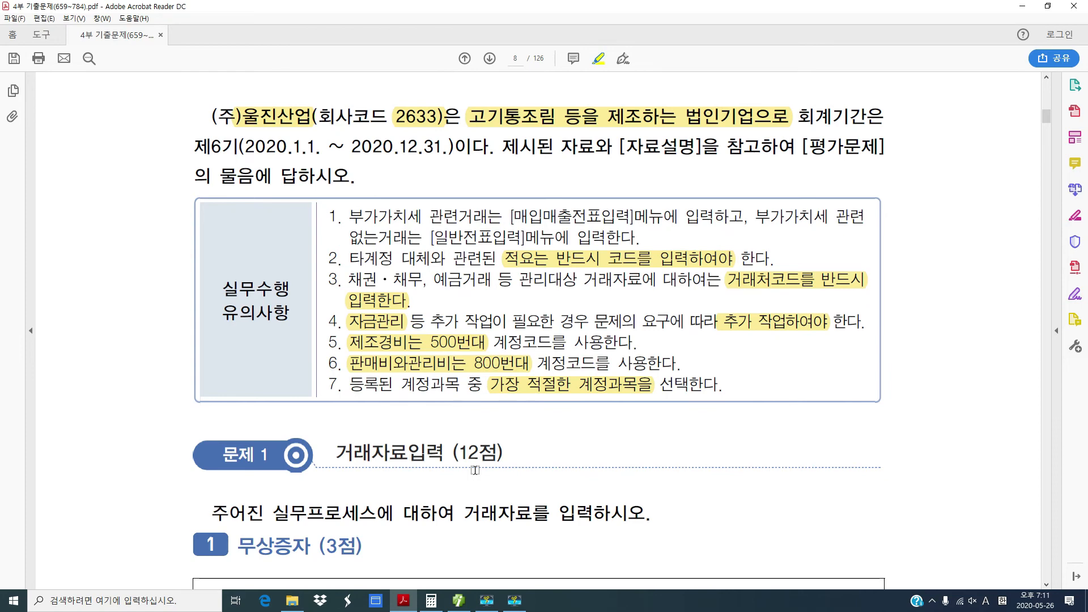
Highlight the 3점 score of the 무상증자 question and the agenda title "무상증자의 건" in the board minutes.
{"action": "scroll", "coordinate": [474, 470], "scroll_direction": "down", "scroll_amount": 3}
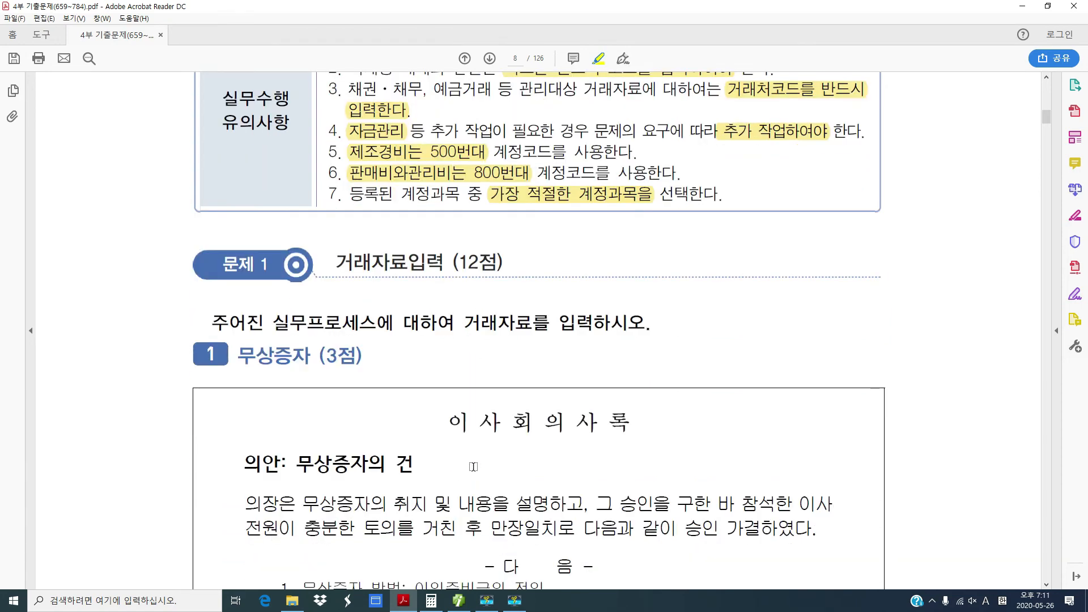
{"action": "scroll", "coordinate": [474, 467], "scroll_direction": "down", "scroll_amount": 1}
{"action": "scroll", "coordinate": [474, 467], "scroll_direction": "down", "scroll_amount": 1}
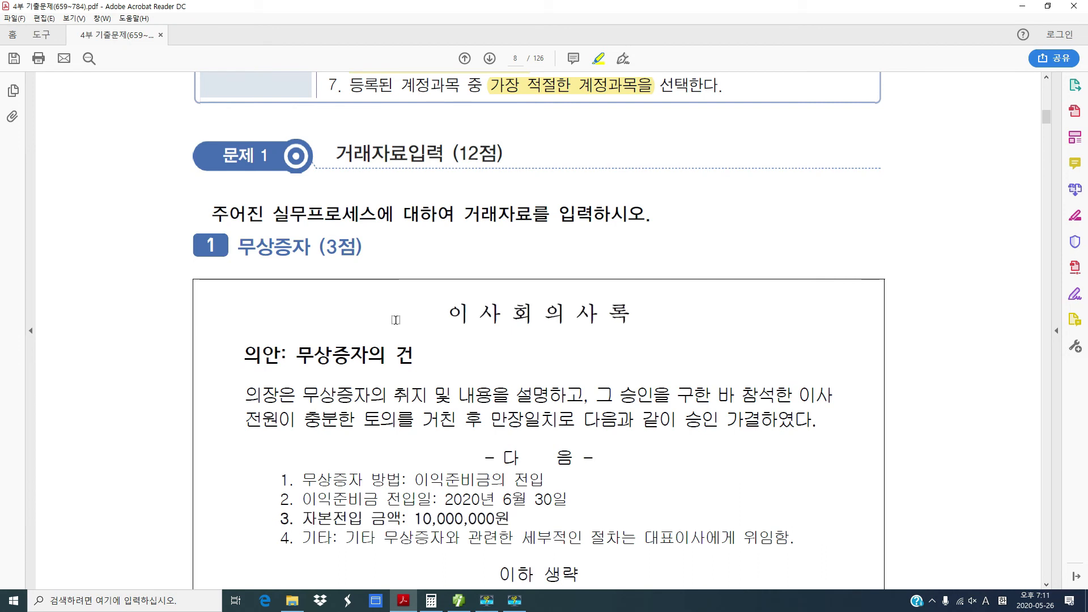
{"action": "scroll", "coordinate": [396, 320], "scroll_direction": "down", "scroll_amount": 3}
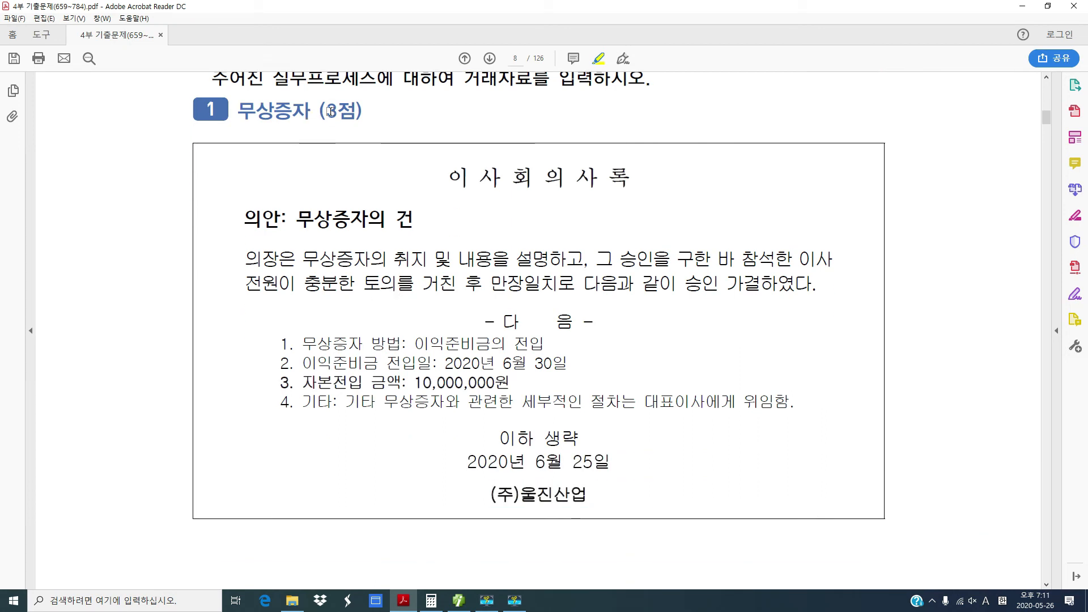
{"action": "left_click_drag", "start_coordinate": [331, 111], "coordinate": [357, 111]}
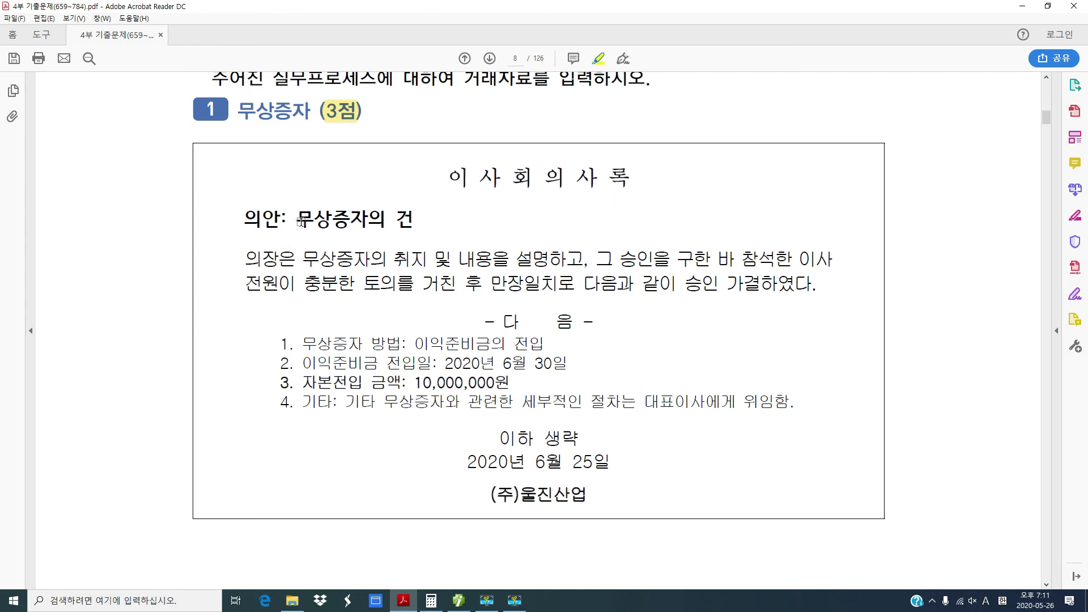
{"action": "left_click_drag", "start_coordinate": [296, 220], "coordinate": [419, 219]}
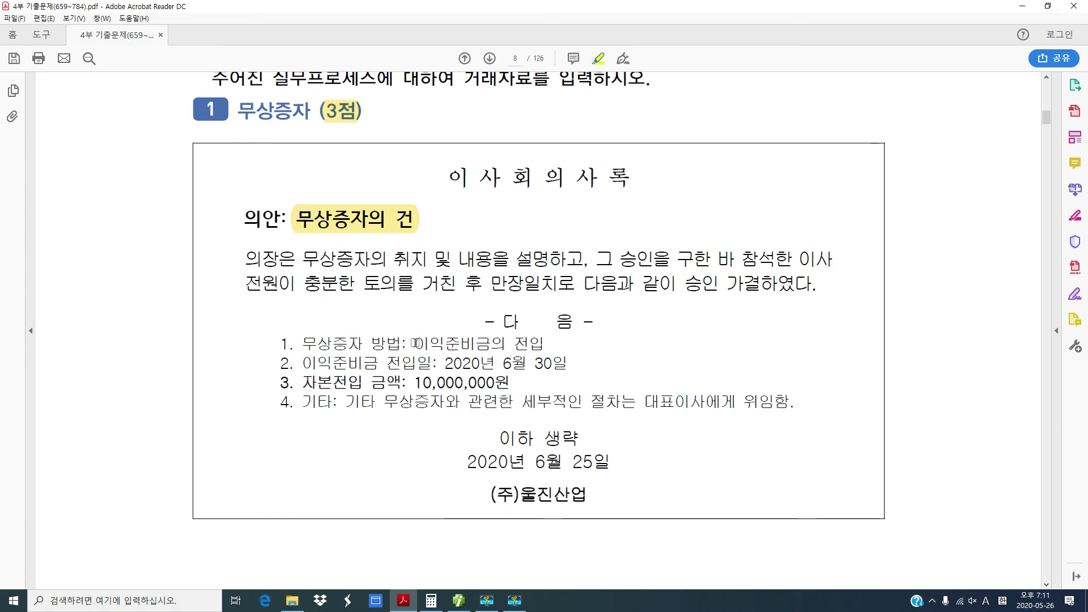
Highlight the method "이익준비금의 전입", the amount 10,000,000 and the date 2020년 6월 30일 in the board resolution.
{"action": "left_click_drag", "start_coordinate": [416, 344], "coordinate": [544, 344]}
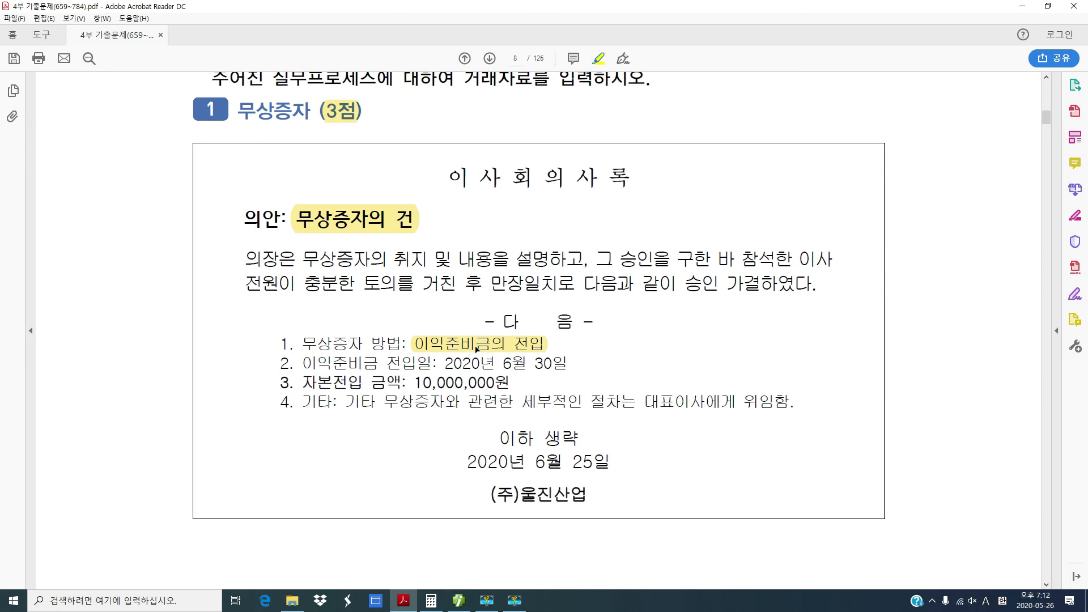
{"action": "left_click_drag", "start_coordinate": [413, 382], "coordinate": [496, 384]}
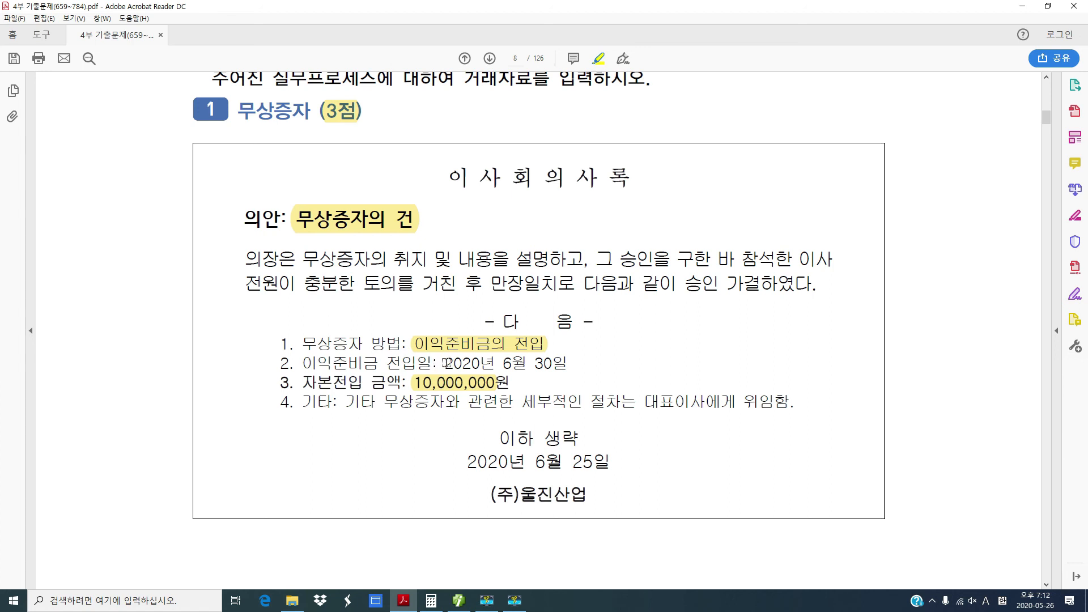
{"action": "left_click_drag", "start_coordinate": [444, 363], "coordinate": [568, 365]}
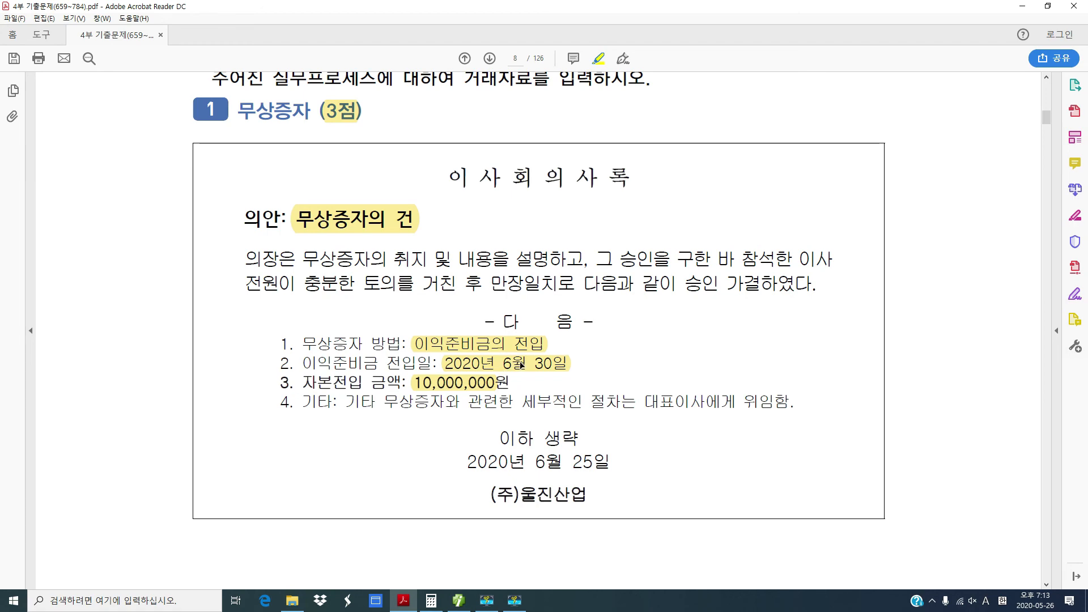
Switch to 더존 Smart A, maximize its window and open 일반전표입력.
{"action": "left_click", "coordinate": [460, 601]}
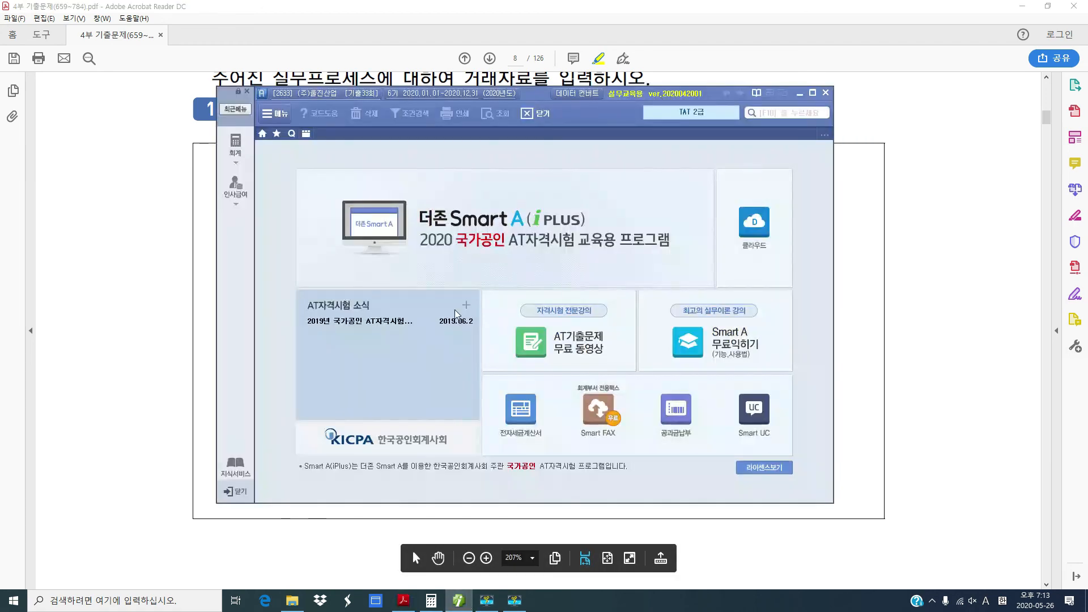
{"action": "left_click", "coordinate": [812, 93]}
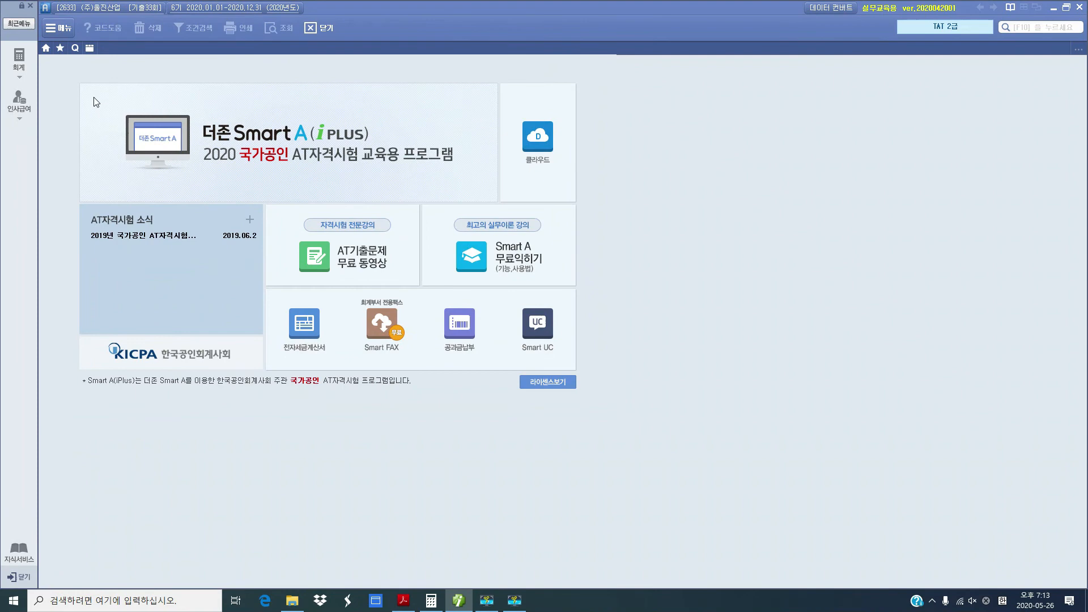
{"action": "left_click", "coordinate": [6, 63]}
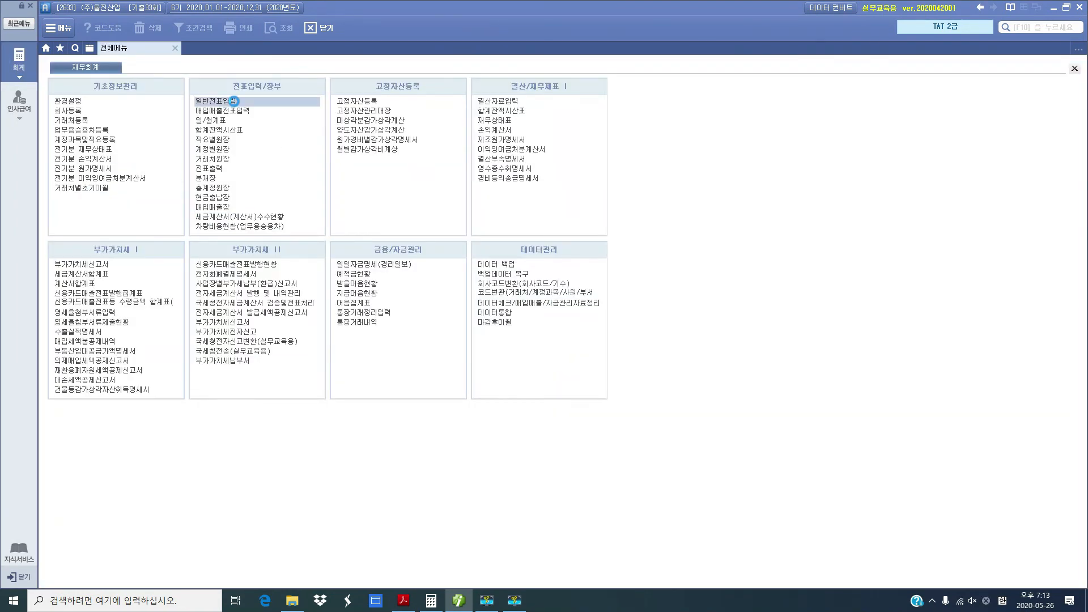
{"action": "left_click", "coordinate": [234, 101]}
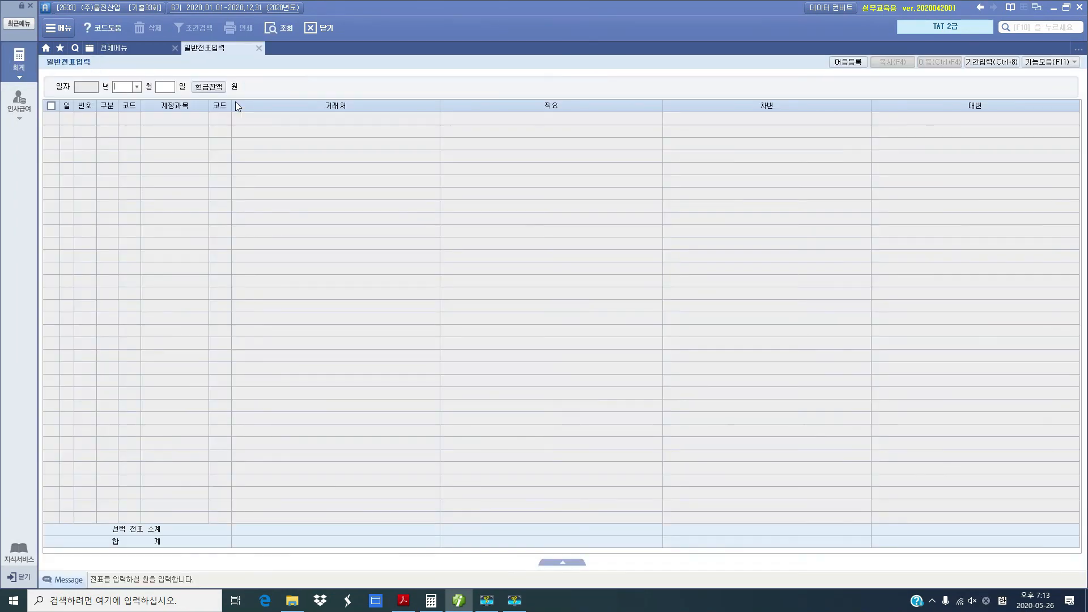
Set the general voucher date to month 06, day 30.
{"action": "type", "text": "06"}
{"action": "key", "text": "Return"}
{"action": "type", "text": "30"}
{"action": "key", "text": "Return"}
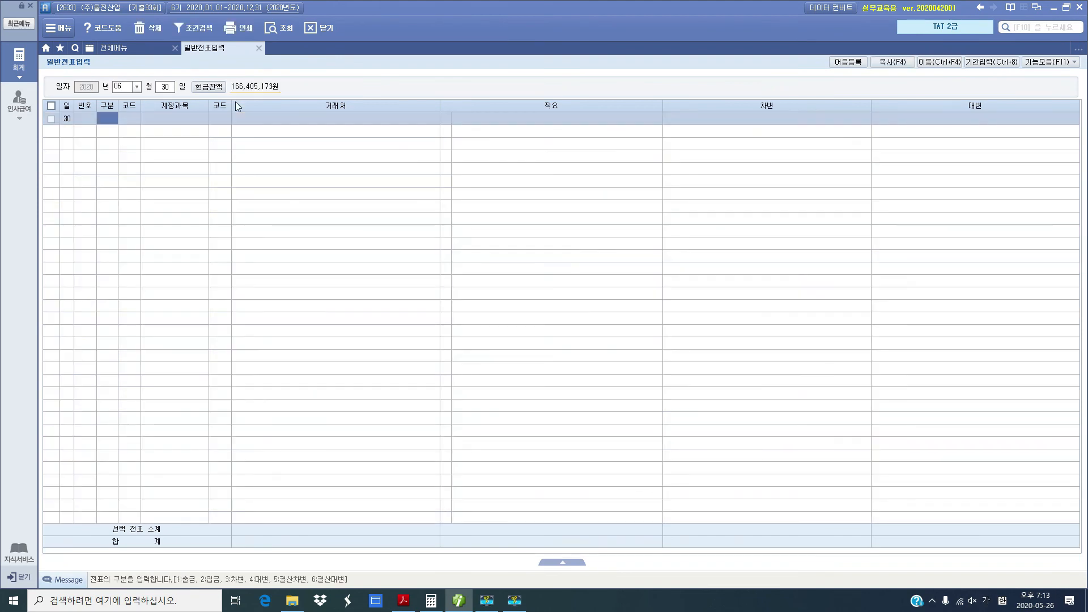
Enter a debit (차변) line for account 351 이익준비금 with the amount 10,000,000, leaving the partner and description blank.
{"action": "type", "text": "3"}
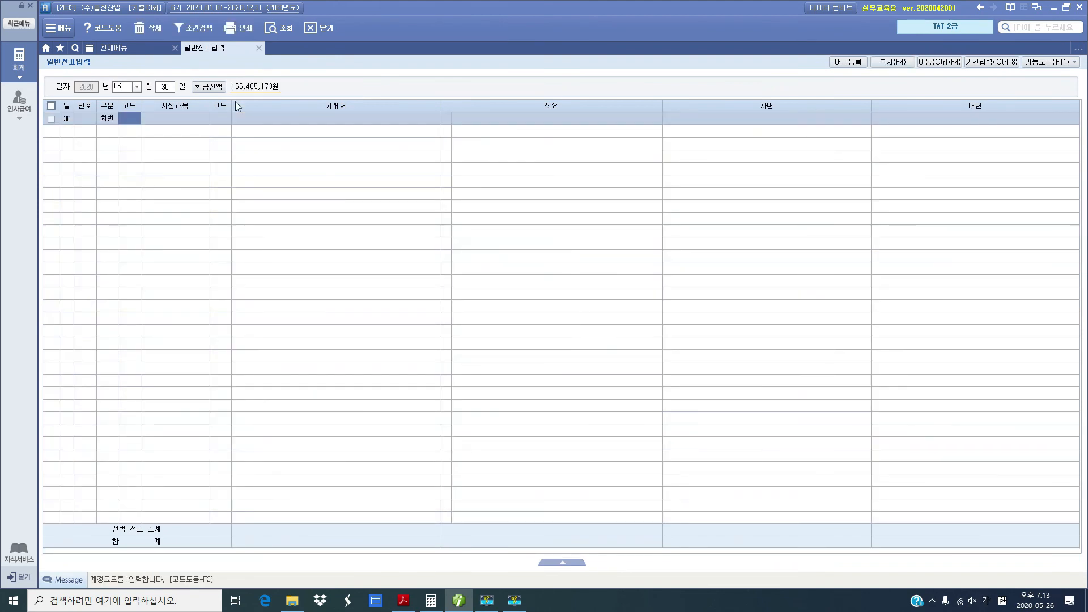
{"action": "type", "text": "ㅇㅣㅇㅜ"}
{"action": "key", "text": "Return"}
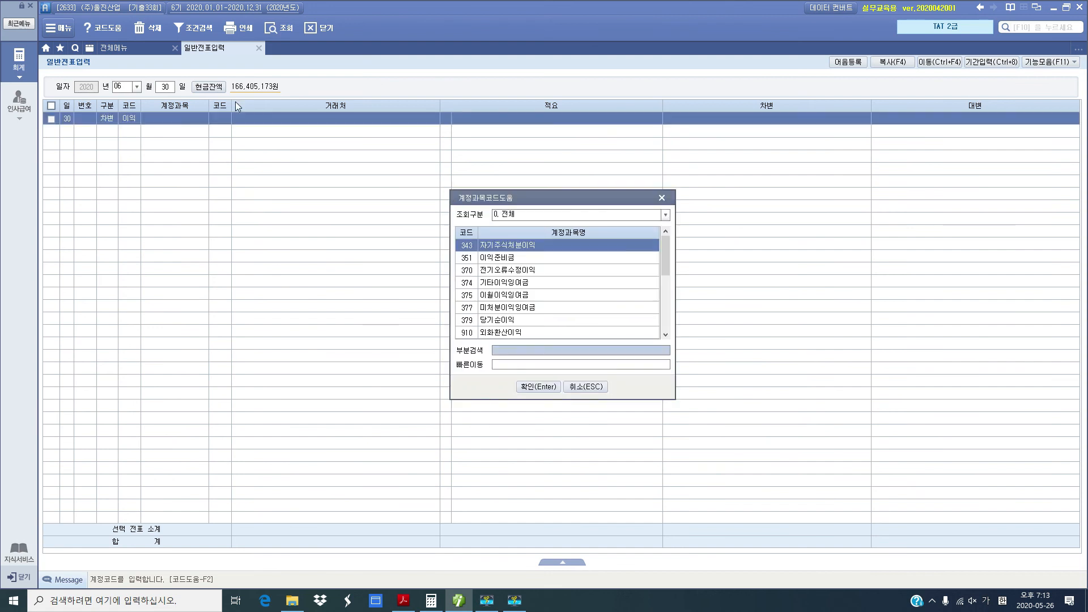
{"action": "key", "text": "Down"}
{"action": "key", "text": "Return"}
{"action": "key", "text": "Return"}
{"action": "key", "text": "Return"}
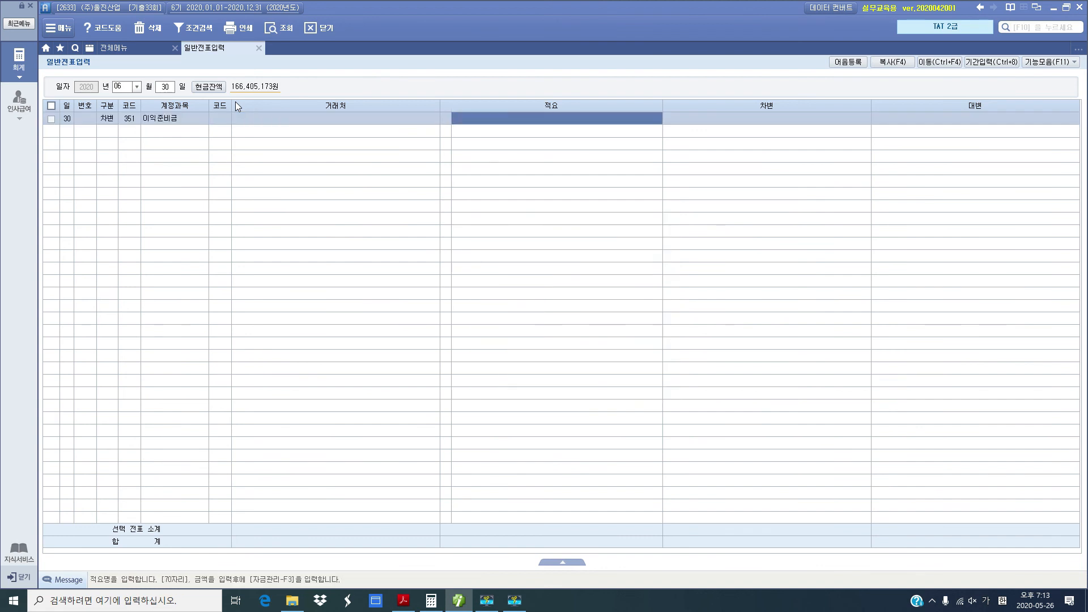
{"action": "key", "text": "Return"}
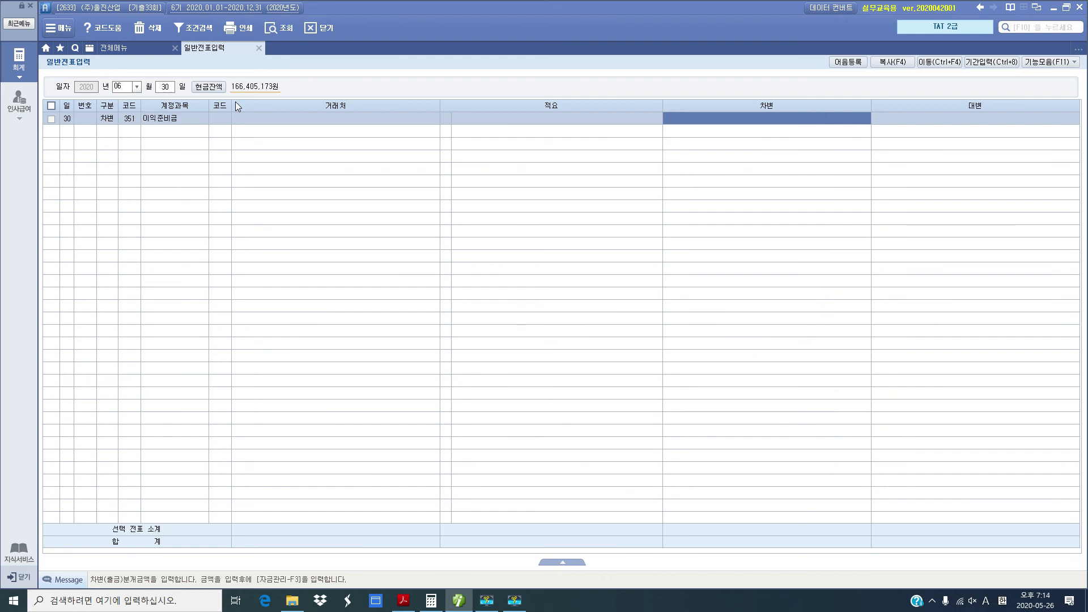
{"action": "type", "text": "10000000"}
{"action": "key", "text": "Return"}
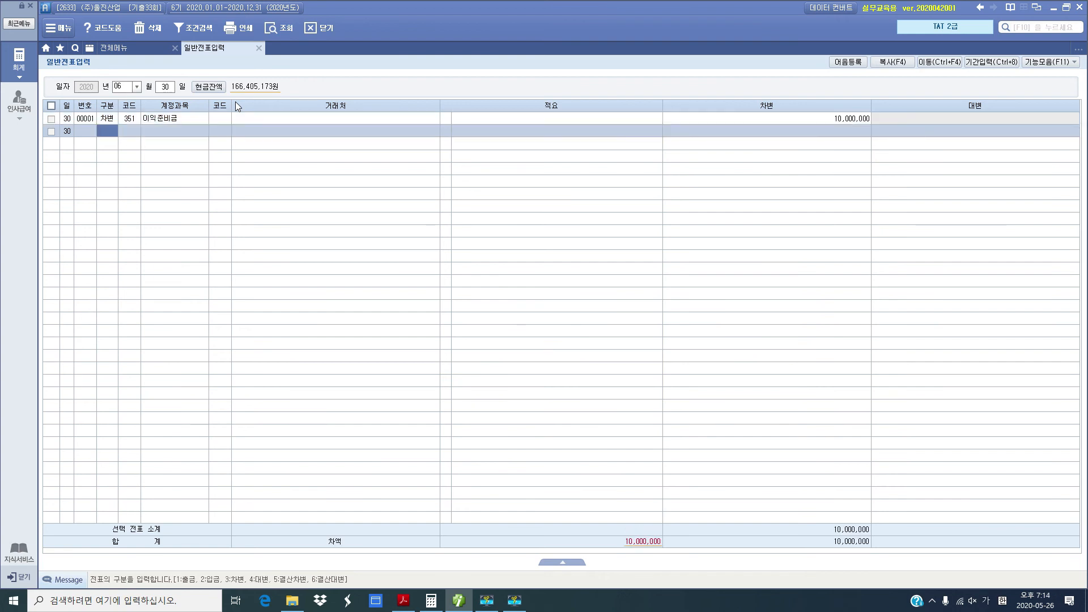
Enter a credit (대변) line for account 331 자본금 with the amount 10,000,000, leaving the partner and description blank.
{"action": "type", "text": "4"}
{"action": "key", "text": "Return"}
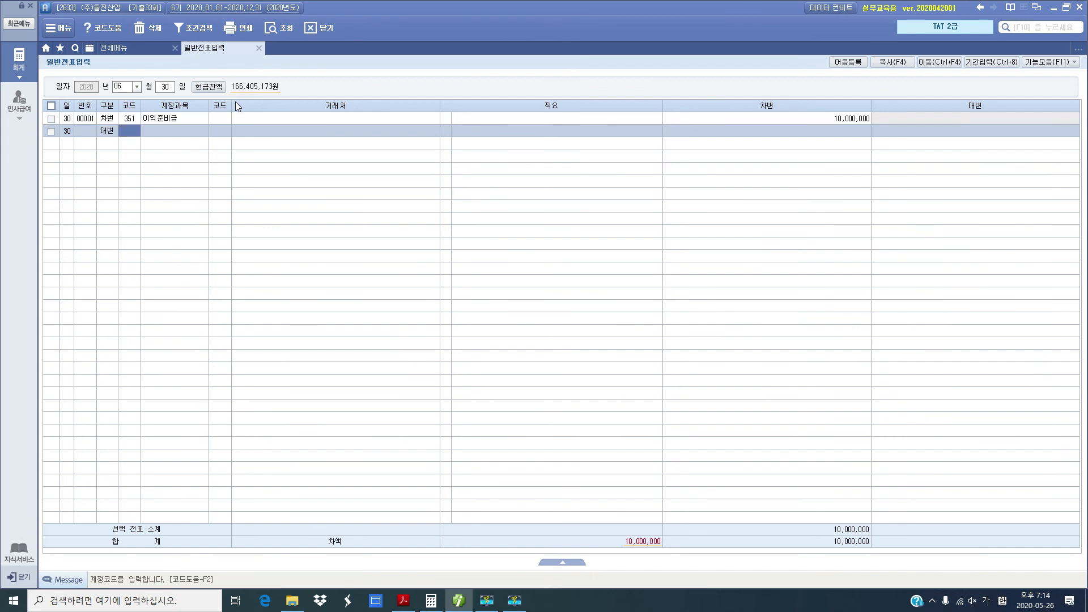
{"action": "type", "text": "재"}
{"action": "type", "text": "본"}
{"action": "key", "text": "Return"}
{"action": "key", "text": "Return"}
{"action": "key", "text": "Return"}
{"action": "key", "text": "Return"}
{"action": "key", "text": "Return"}
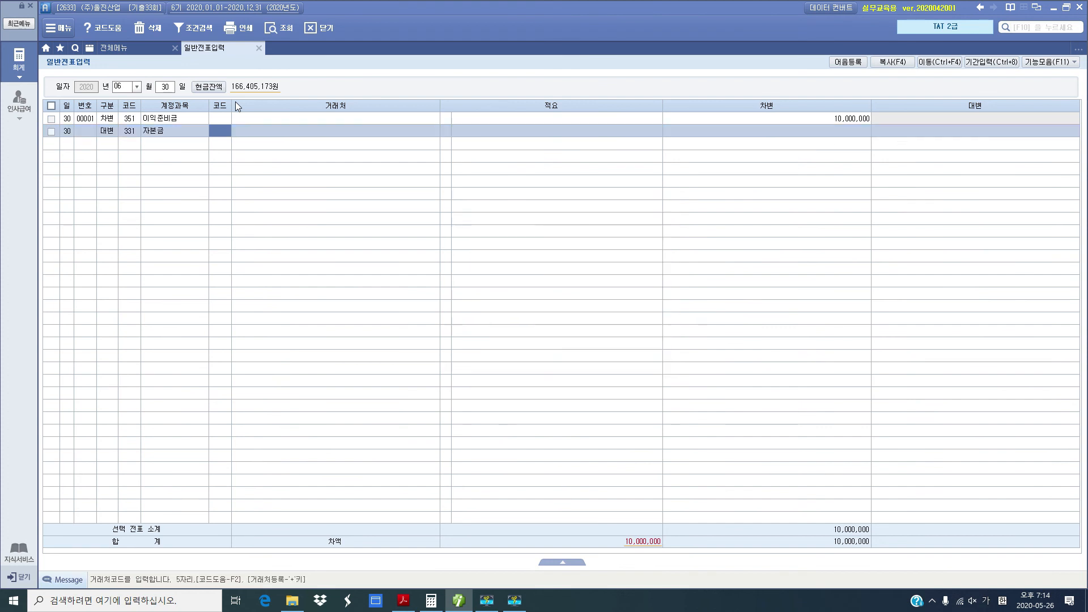
{"action": "type", "text": "10000000"}
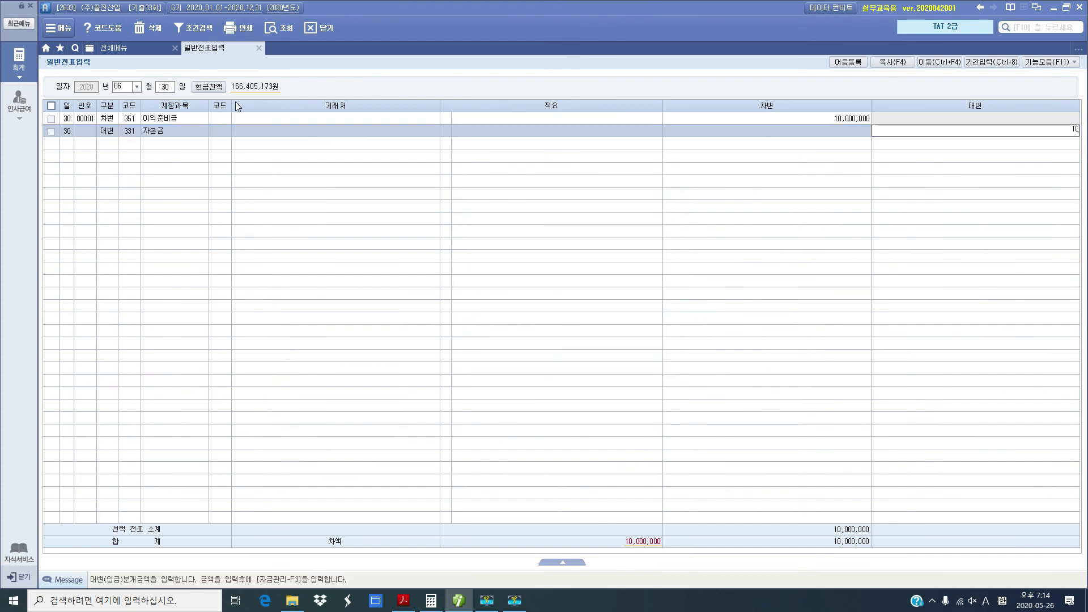
{"action": "key", "text": "Return"}
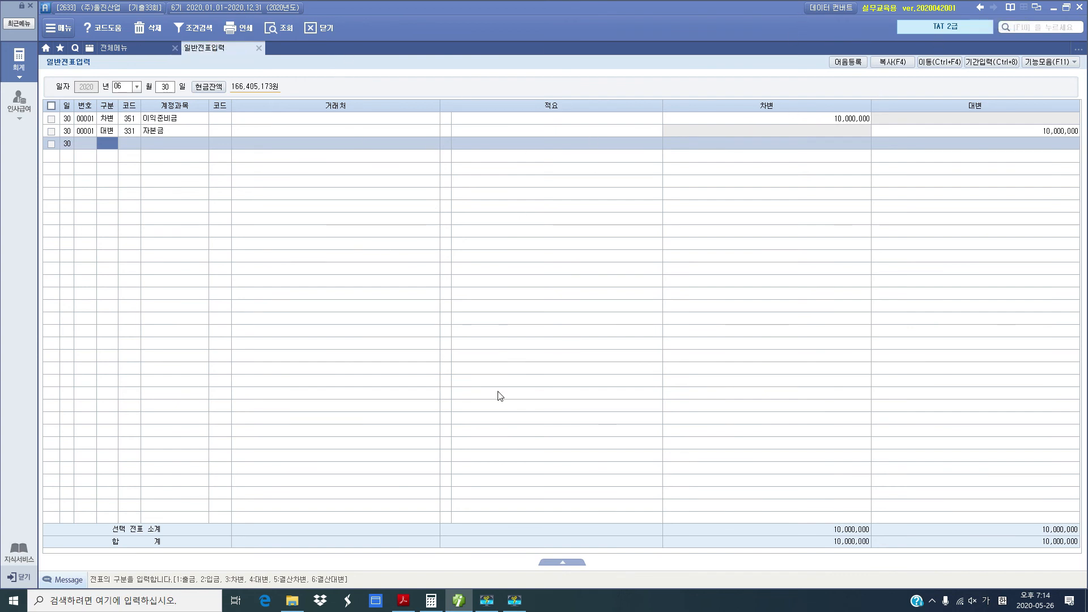
Switch to the exam PDF in Acrobat Reader and highlight "증자" in the 자료설명 of problem 1.
{"action": "left_click", "coordinate": [459, 602]}
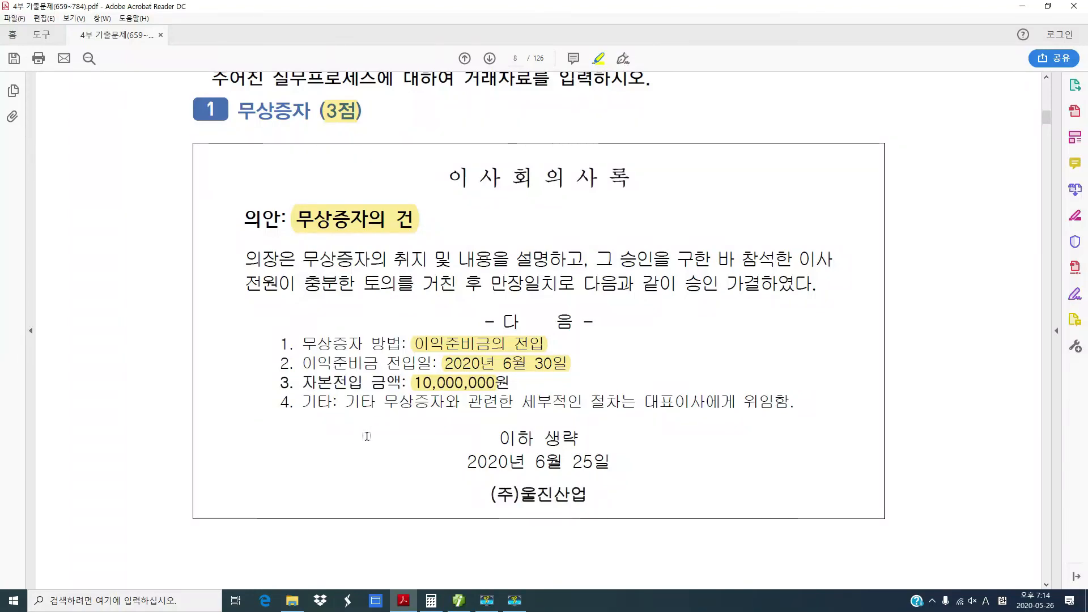
{"action": "scroll", "coordinate": [366, 436], "scroll_direction": "down", "scroll_amount": 3}
{"action": "scroll", "coordinate": [367, 436], "scroll_direction": "down", "scroll_amount": 6}
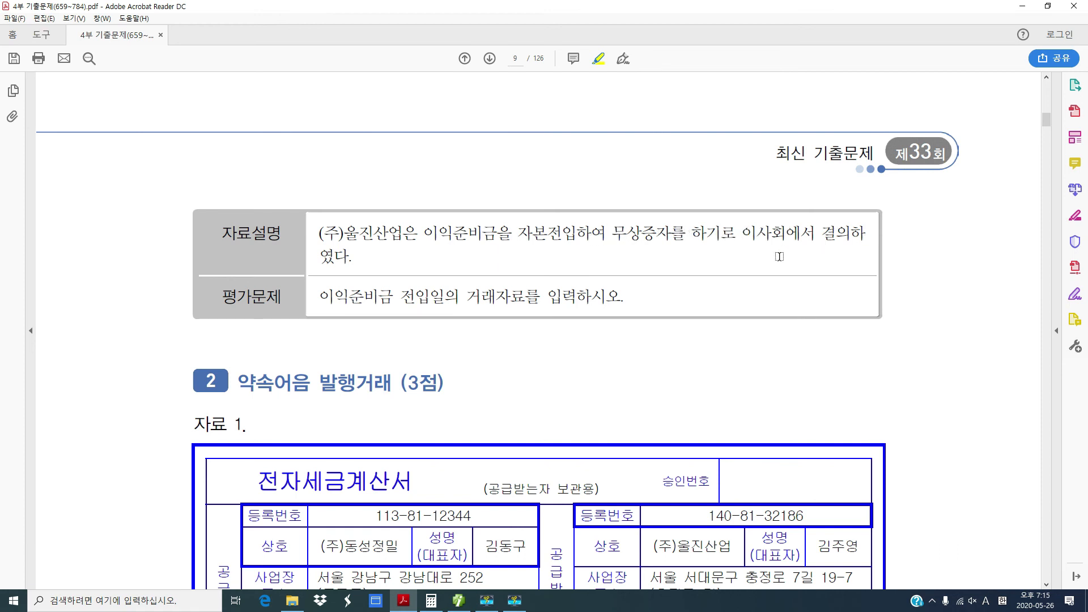
{"action": "left_click_drag", "start_coordinate": [641, 234], "coordinate": [671, 236]}
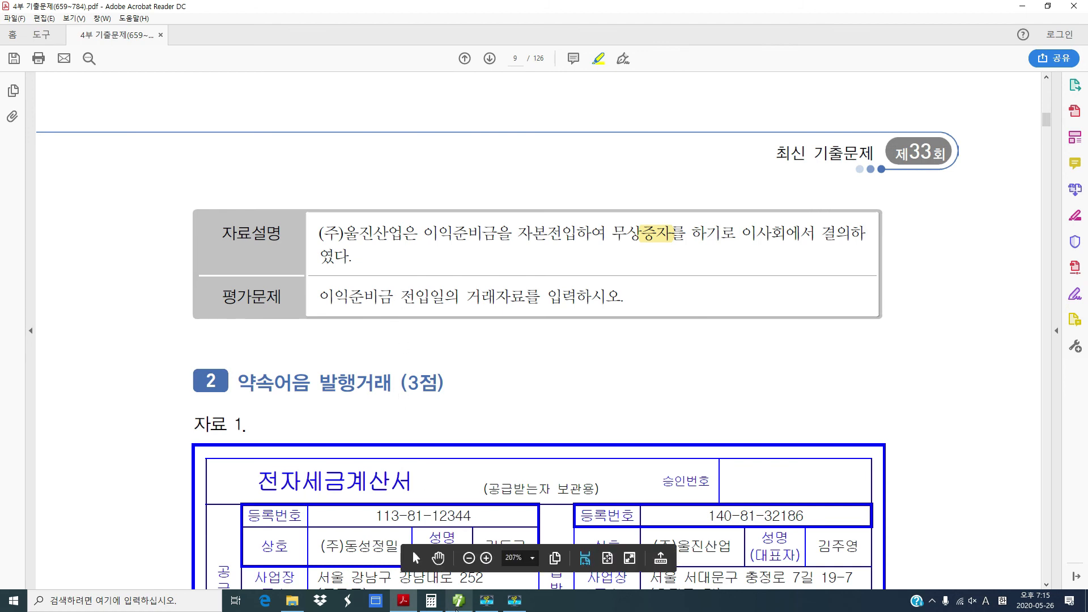
Switch to 더존 Smart A and display the 합계잔액시산표 as of month 12, day 30.
{"action": "left_click", "coordinate": [457, 610]}
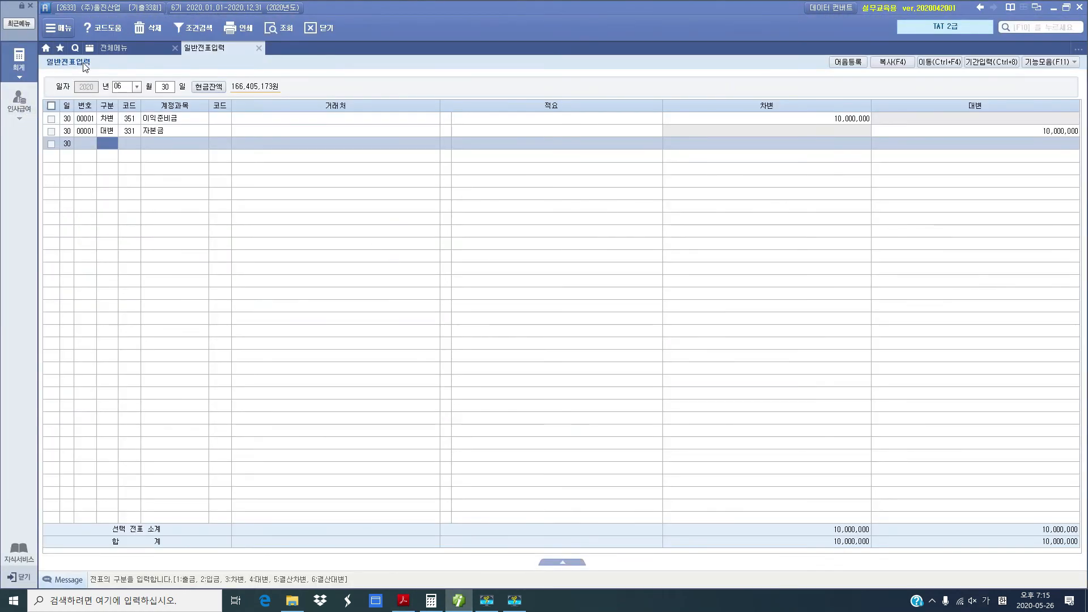
{"action": "left_click", "coordinate": [106, 50]}
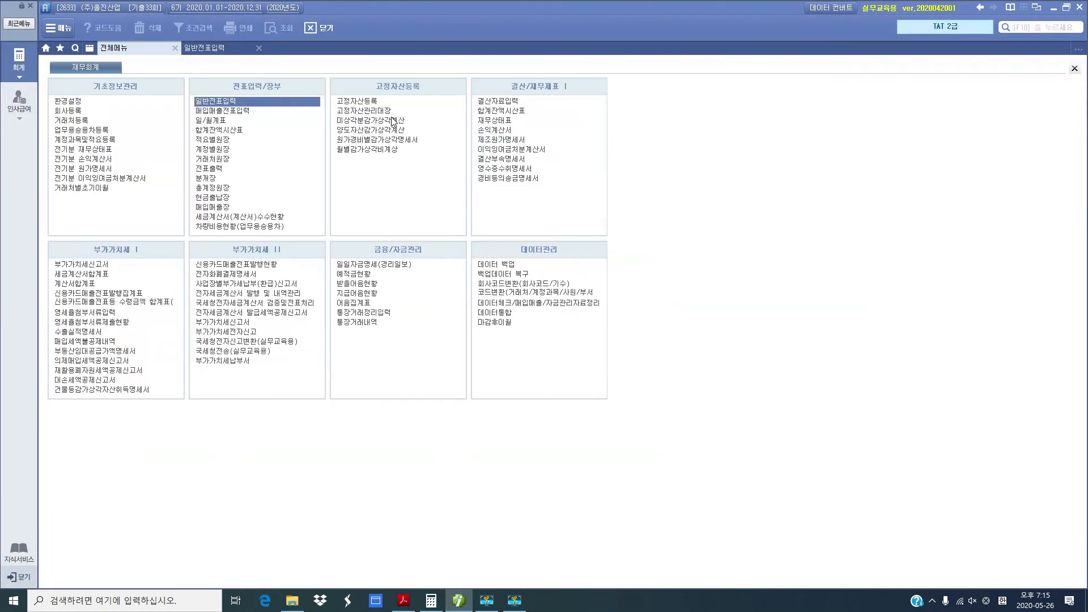
{"action": "left_click", "coordinate": [241, 131]}
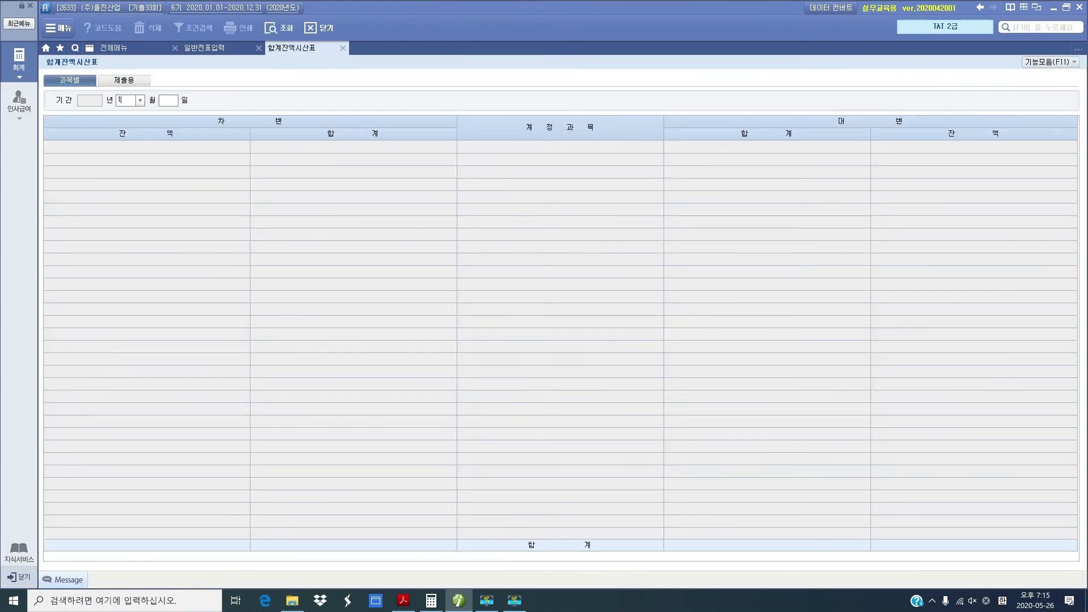
{"action": "type", "text": "12"}
{"action": "key", "text": "Return"}
{"action": "type", "text": "30"}
{"action": "key", "text": "Return"}
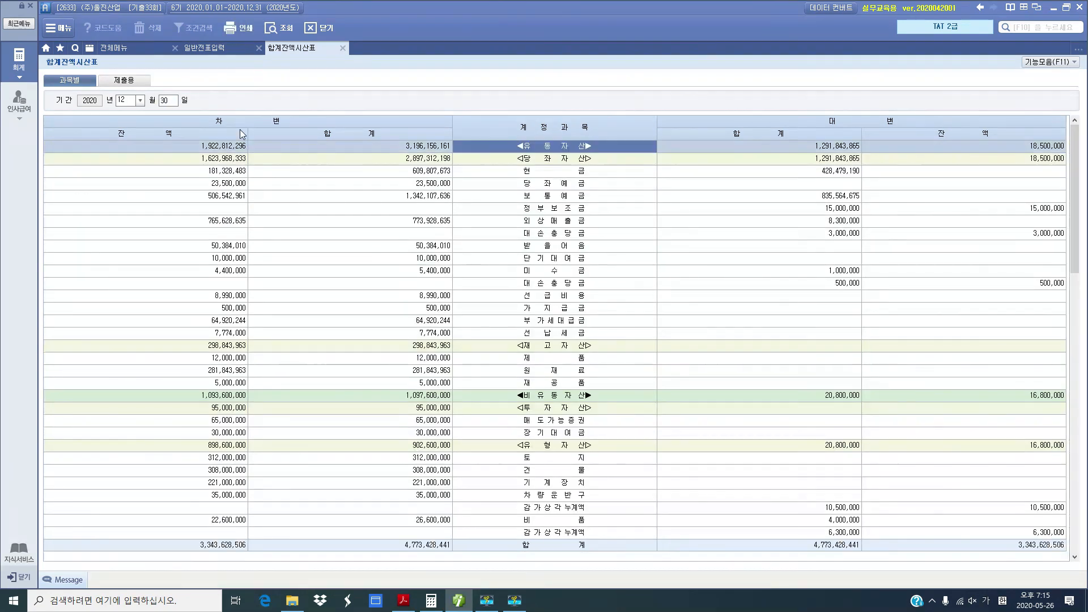
Underline the 자본금 and 이익준비금 accounts and their amounts in the trial balance, clearing the marks at the end.
{"action": "scroll", "coordinate": [533, 306], "scroll_direction": "down", "scroll_amount": 10}
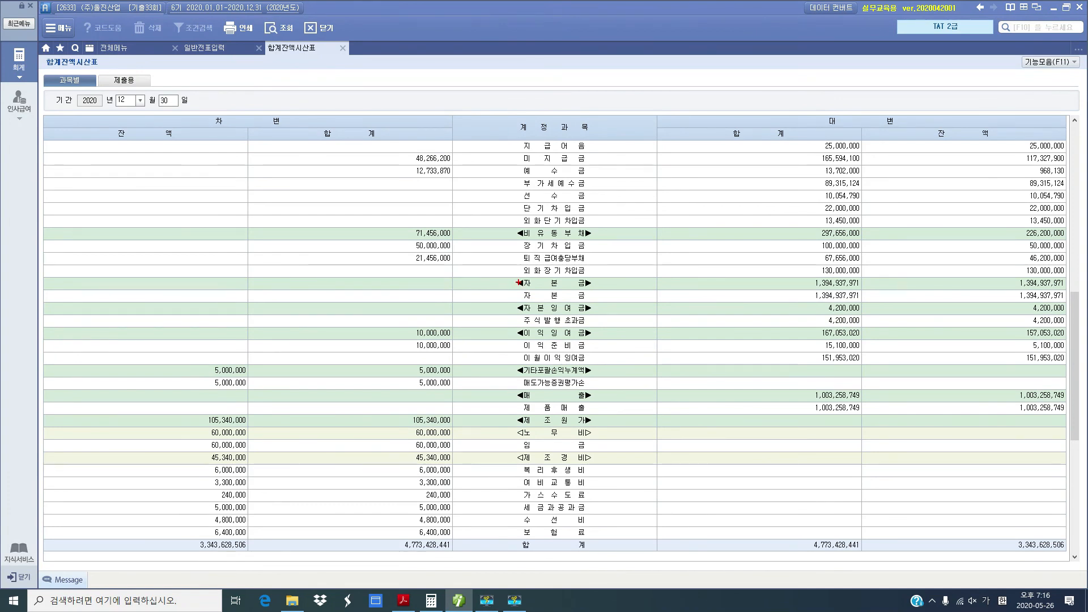
{"action": "left_click_drag", "start_coordinate": [516, 290], "coordinate": [593, 288]}
{"action": "left_click_drag", "start_coordinate": [522, 352], "coordinate": [587, 352]}
{"action": "left_click_drag", "start_coordinate": [409, 352], "coordinate": [459, 351]}
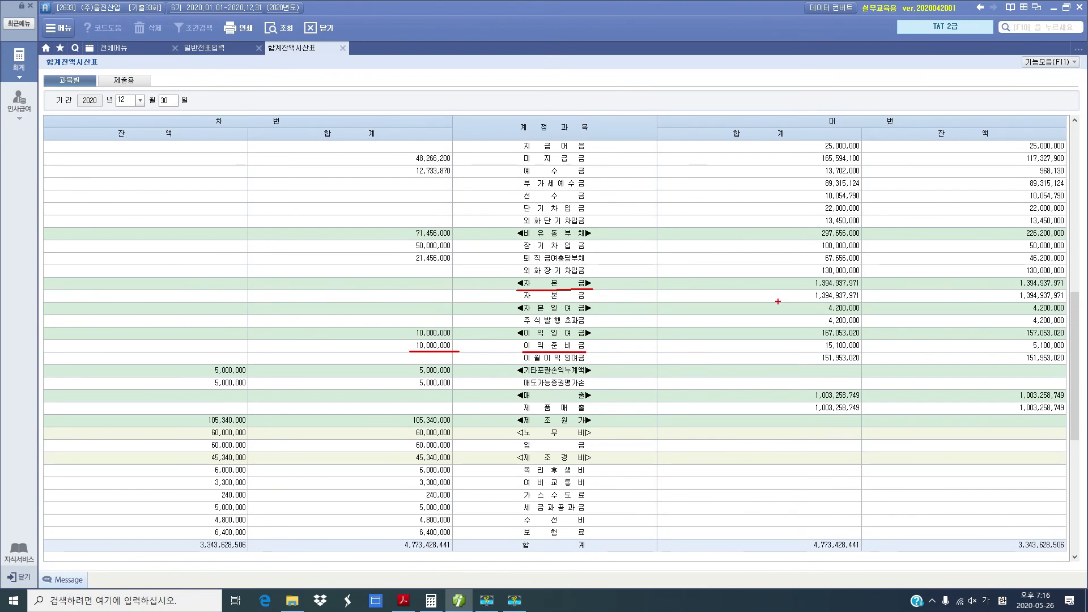
{"action": "left_click_drag", "start_coordinate": [812, 303], "coordinate": [873, 301]}
{"action": "key", "text": "Escape"}
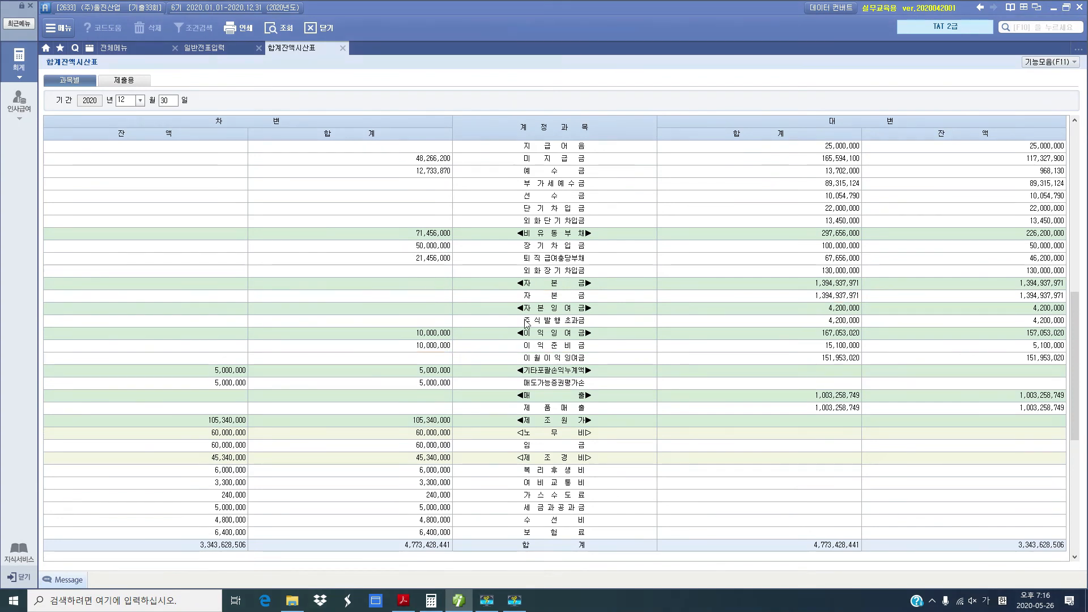
Check the 06/30 credit entry in the 자본금 account ledger, close the ledger and select the 이익준비금 row.
{"action": "double_click", "coordinate": [825, 300]}
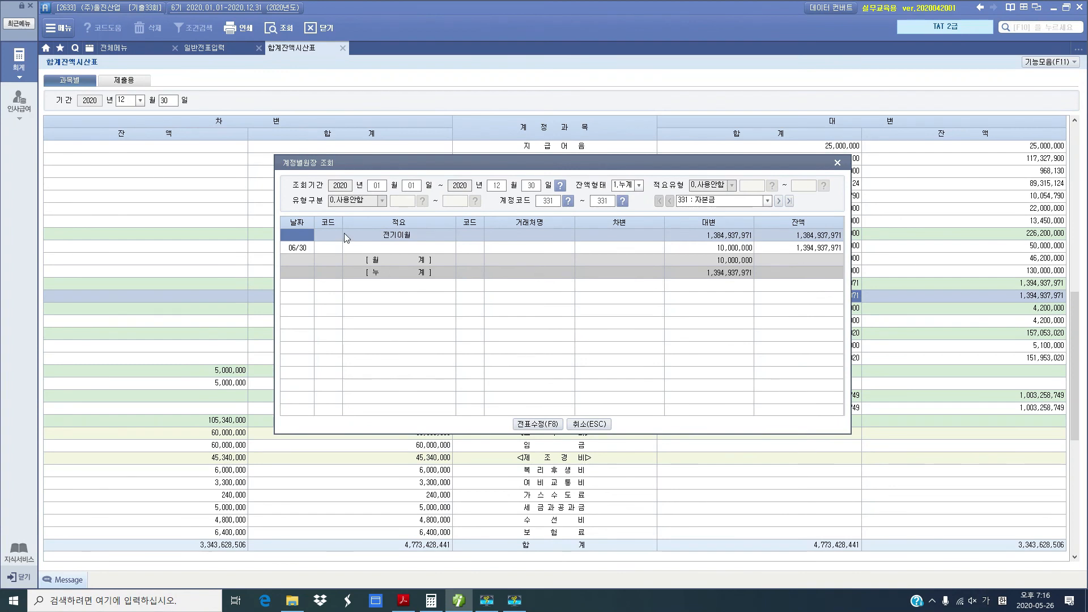
{"action": "left_click", "coordinate": [318, 248]}
{"action": "left_click", "coordinate": [719, 248]}
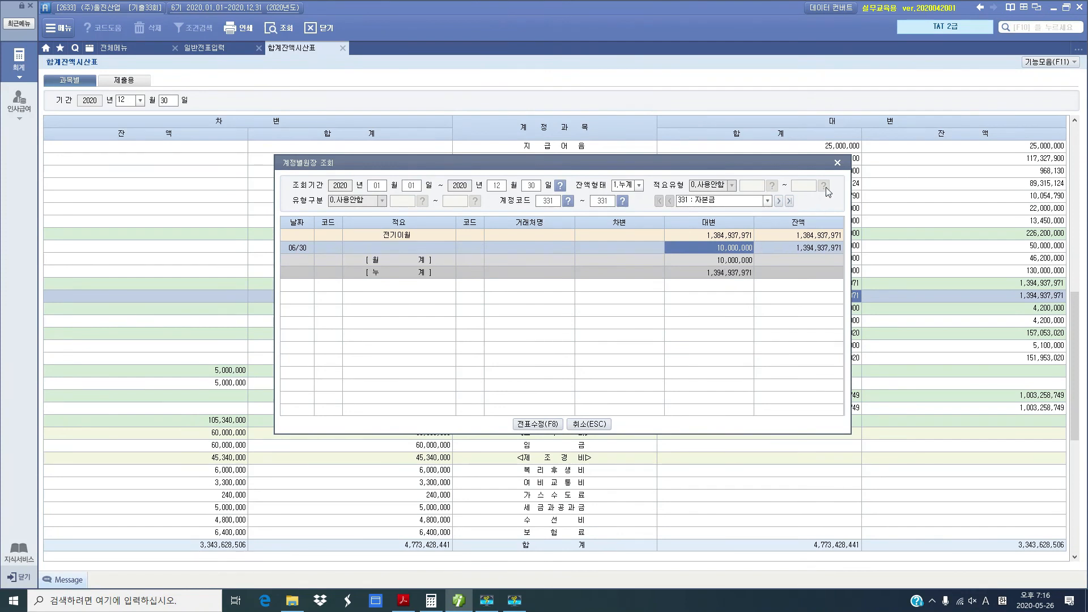
{"action": "left_click", "coordinate": [837, 163]}
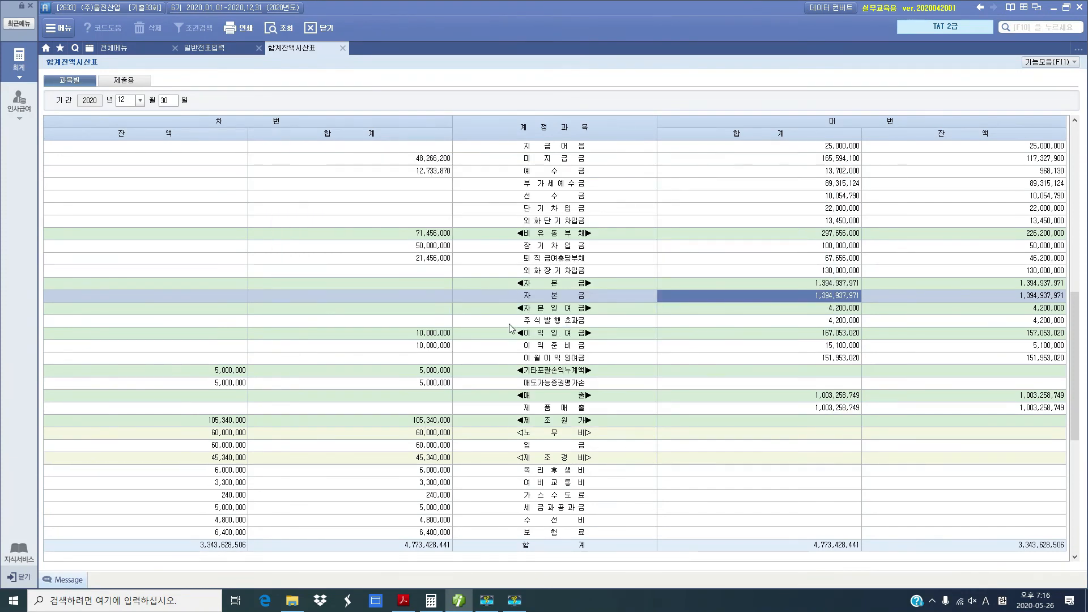
{"action": "left_click", "coordinate": [538, 346]}
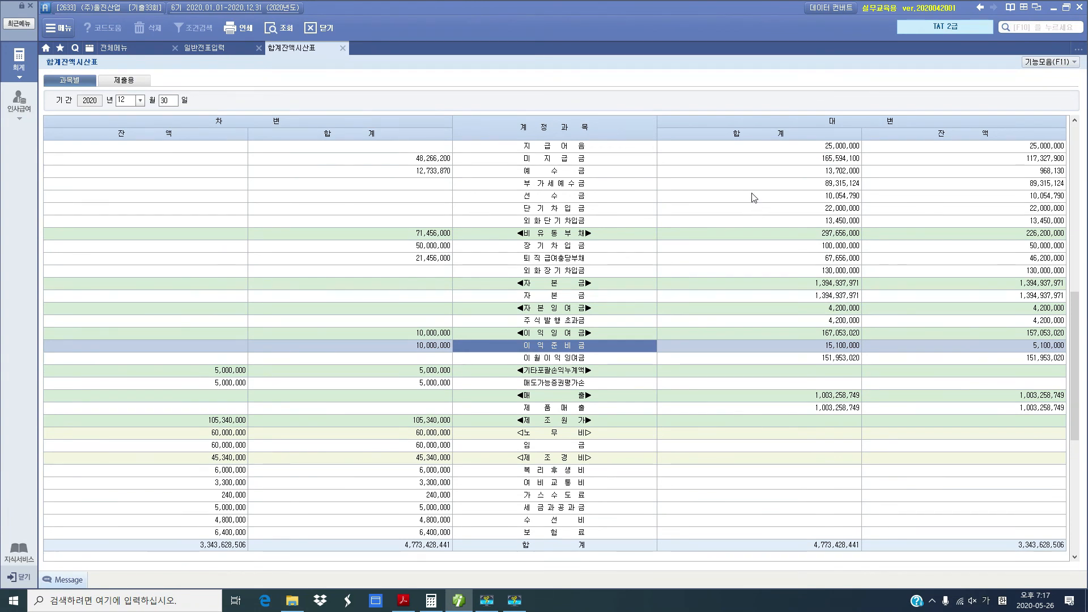
Return to the exam PDF and read problem 2's 전자세금계산서, 전자어음, 자료설명 and 평가문제.
{"action": "left_click", "coordinate": [1054, 9]}
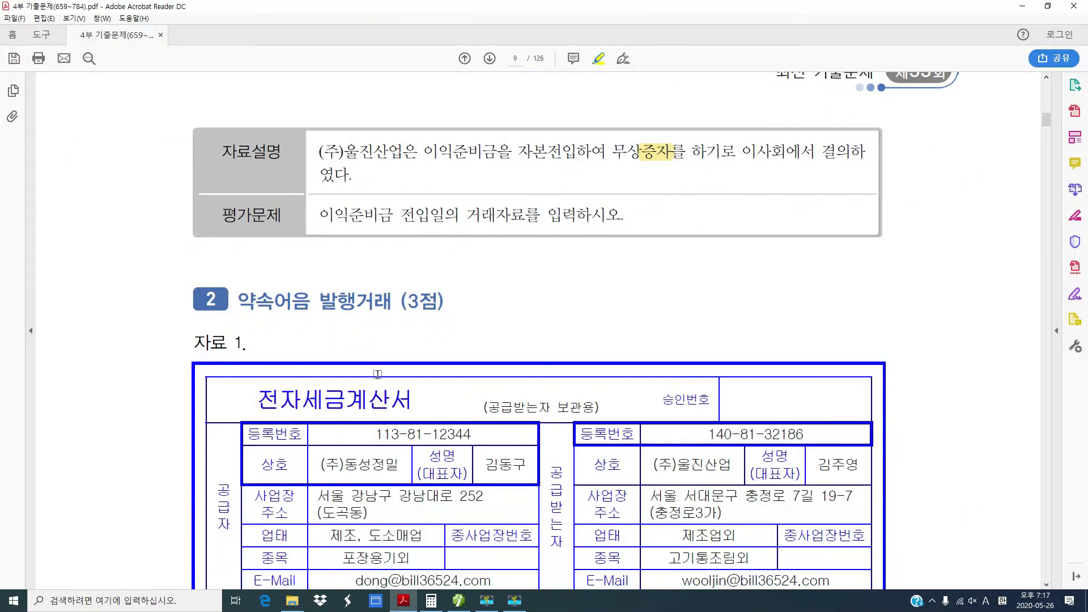
{"action": "scroll", "coordinate": [378, 374], "scroll_direction": "down", "scroll_amount": 4}
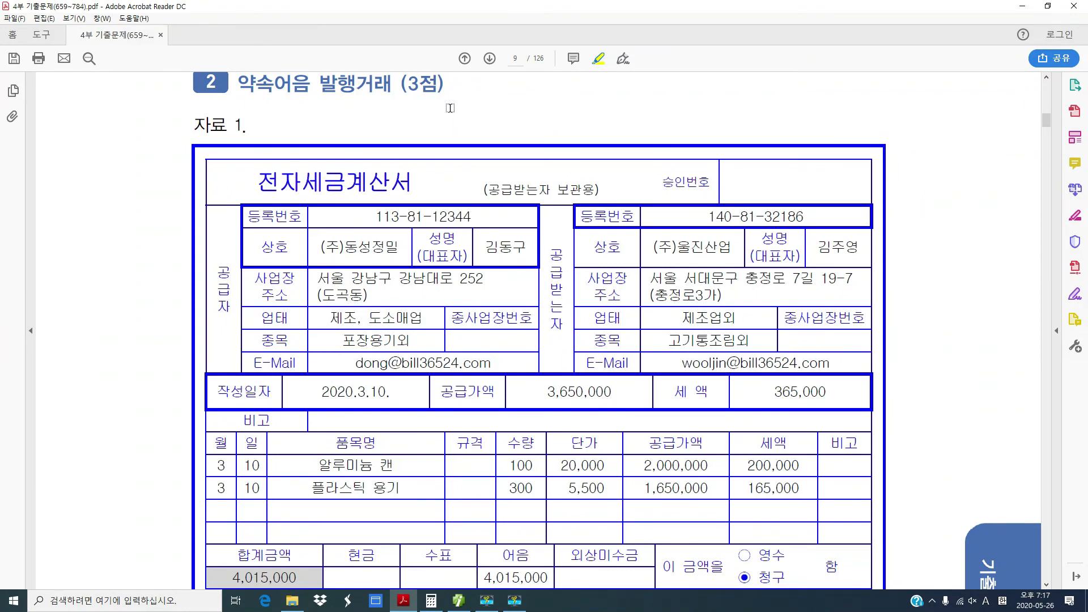
{"action": "scroll", "coordinate": [519, 276], "scroll_direction": "down", "scroll_amount": 2}
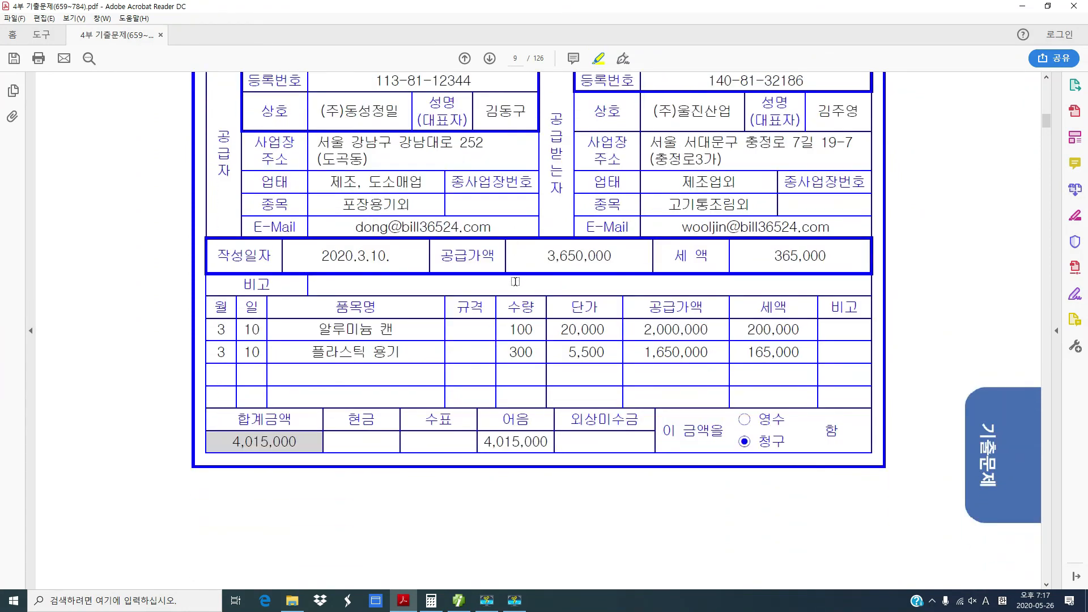
{"action": "scroll", "coordinate": [517, 280], "scroll_direction": "up", "scroll_amount": 2}
{"action": "scroll", "coordinate": [355, 278], "scroll_direction": "down", "scroll_amount": 2}
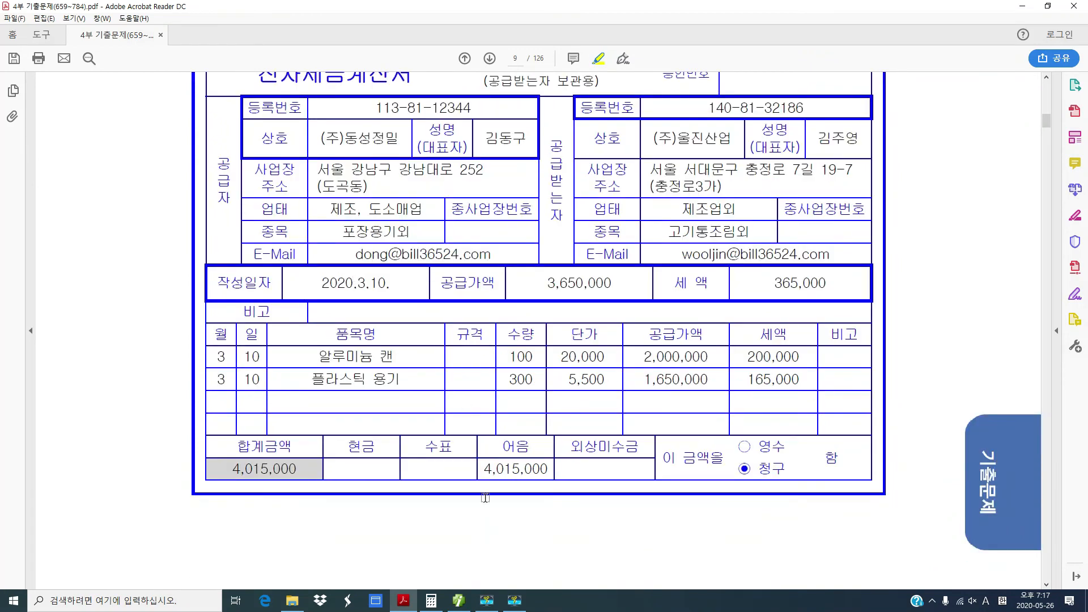
{"action": "scroll", "coordinate": [306, 478], "scroll_direction": "down", "scroll_amount": 3}
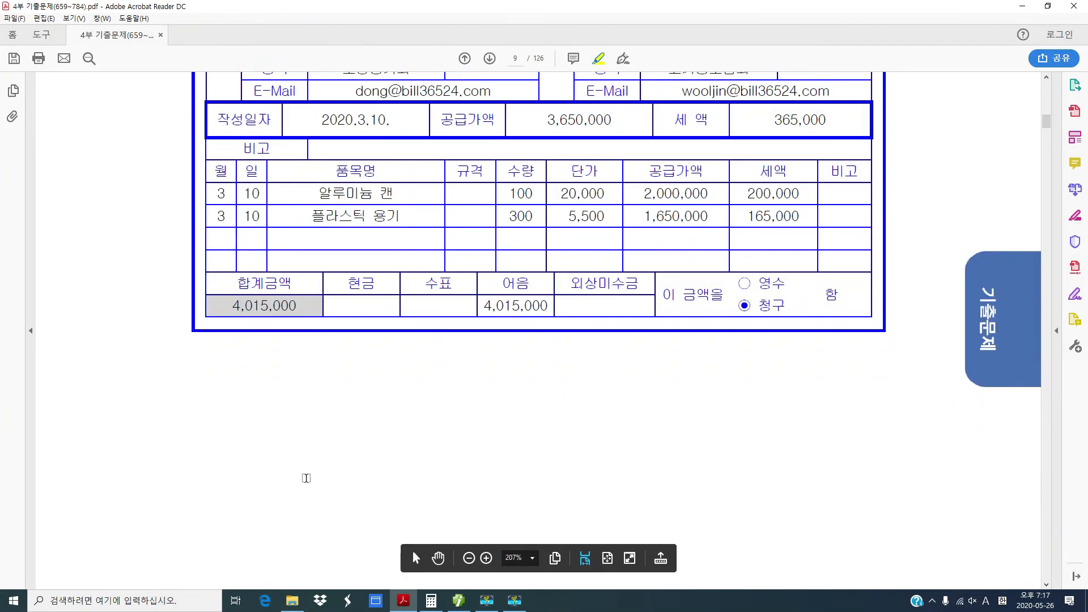
{"action": "scroll", "coordinate": [306, 478], "scroll_direction": "down", "scroll_amount": 2}
{"action": "scroll", "coordinate": [306, 478], "scroll_direction": "down", "scroll_amount": 10}
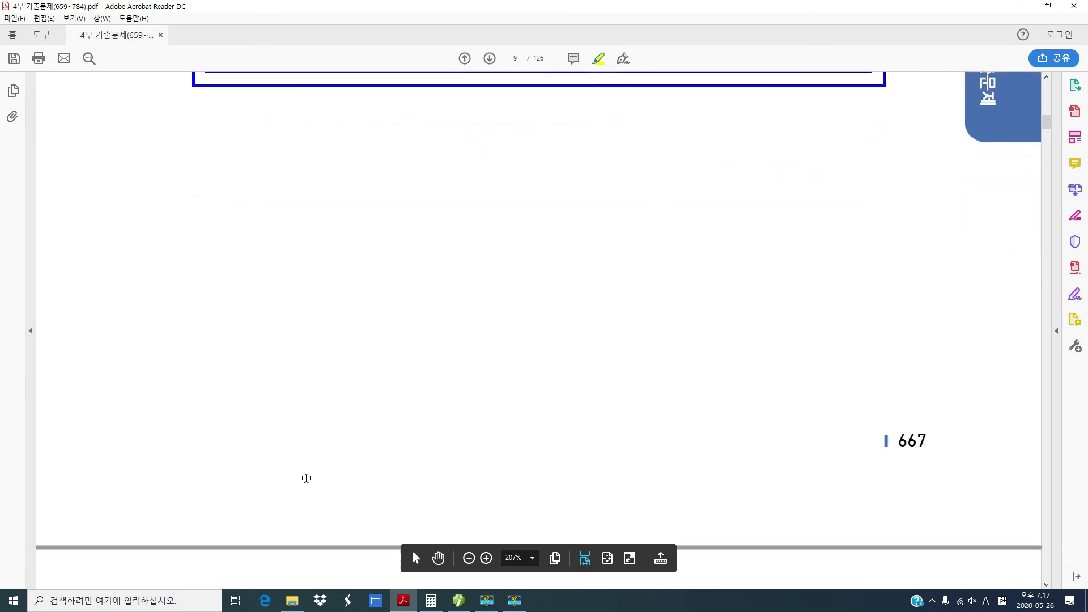
{"action": "scroll", "coordinate": [306, 478], "scroll_direction": "down", "scroll_amount": 3}
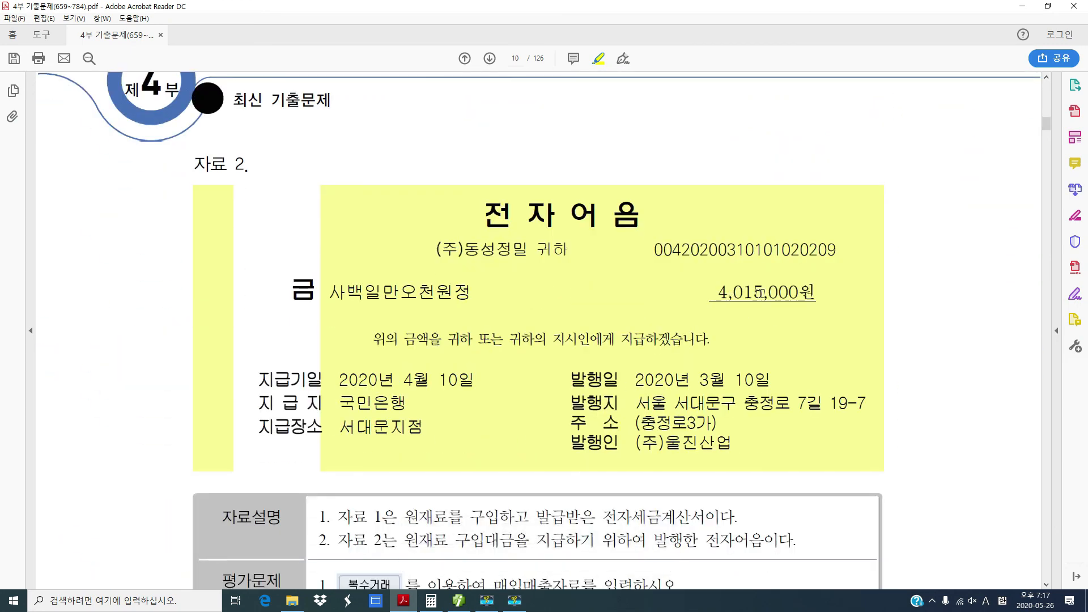
{"action": "scroll", "coordinate": [602, 358], "scroll_direction": "down", "scroll_amount": 4}
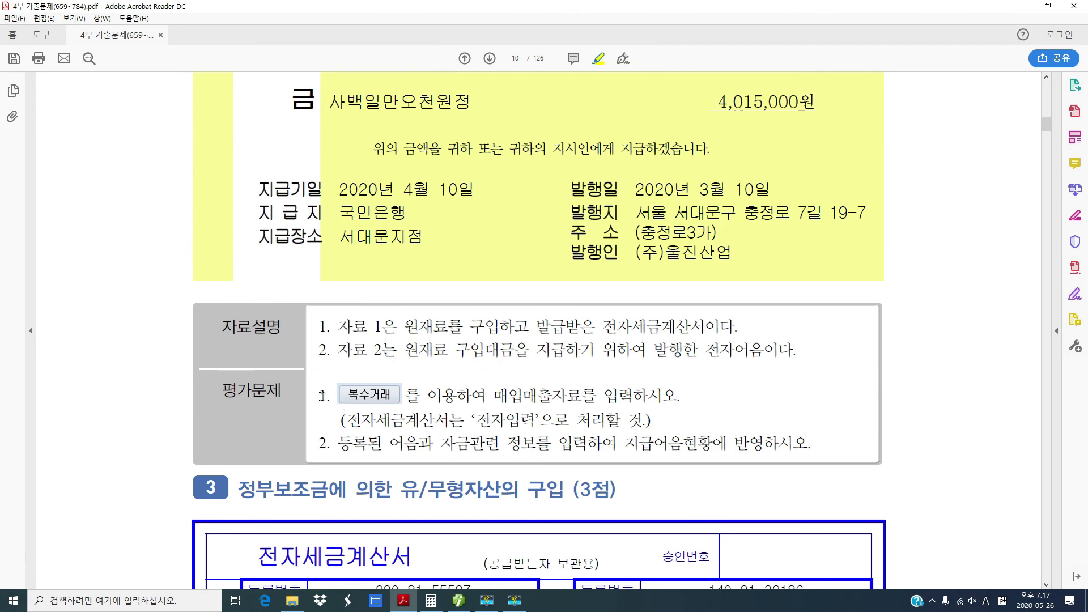
Highlight item number 1, "매입매출자료", "'전자입력'" and "자금관련 정보를 입력하여 지급어음현황에" in problem 2's 평가문제.
{"action": "left_click_drag", "start_coordinate": [319, 396], "coordinate": [330, 397]}
{"action": "left_click_drag", "start_coordinate": [493, 395], "coordinate": [583, 396]}
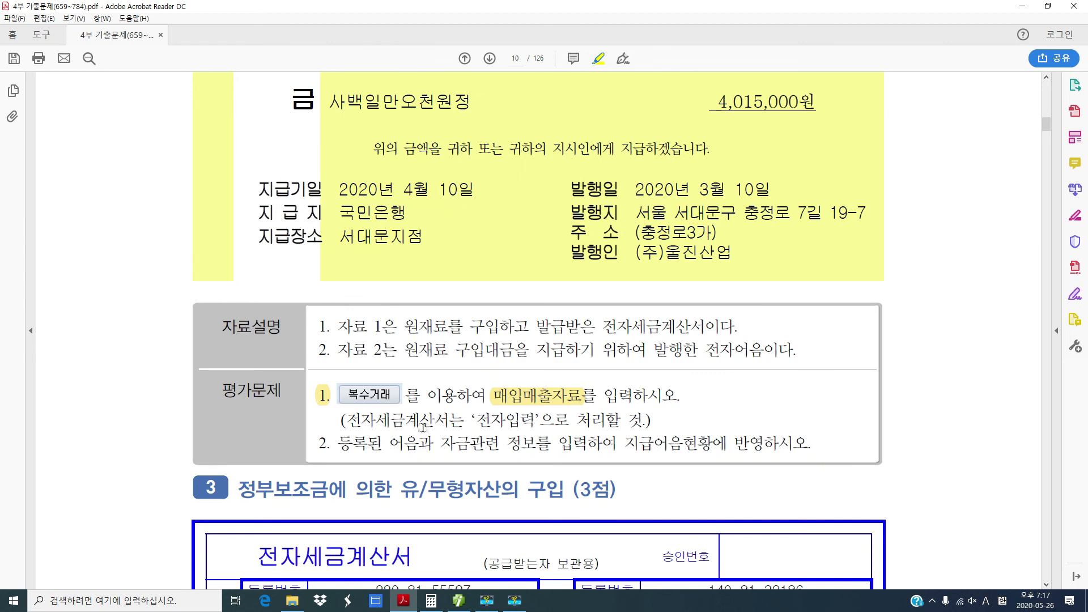
{"action": "left_click_drag", "start_coordinate": [470, 420], "coordinate": [539, 420]}
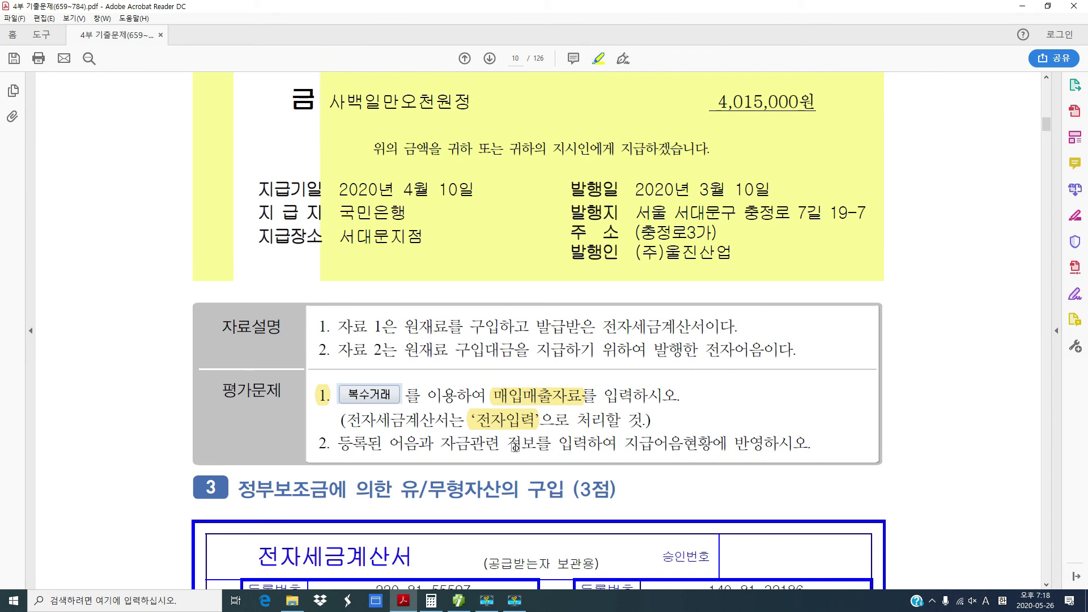
{"action": "left_click_drag", "start_coordinate": [445, 445], "coordinate": [728, 445]}
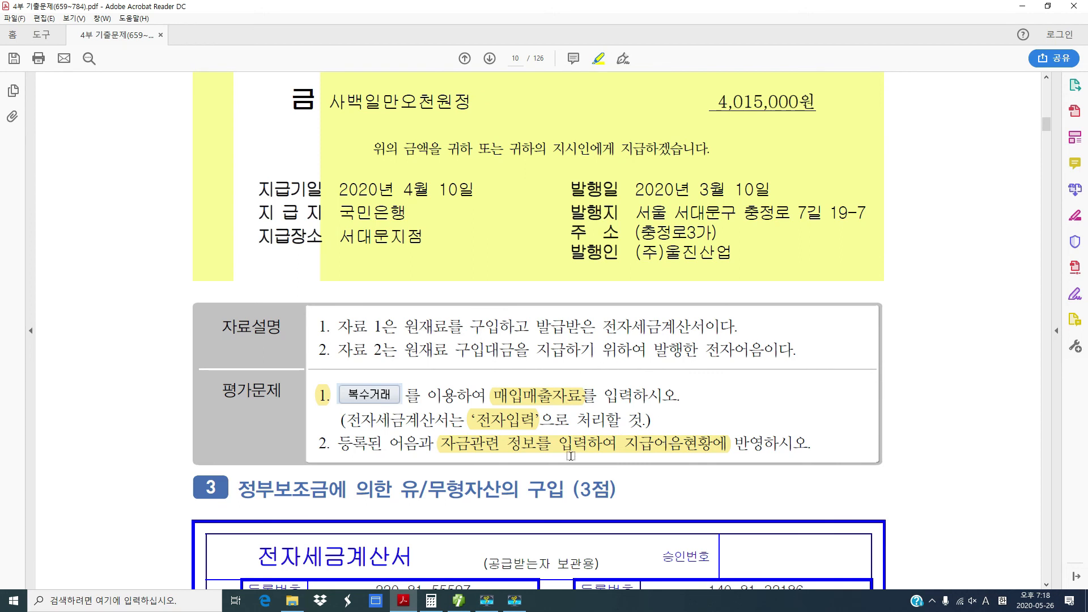
Switch to 더존 Smart A, close 일반전표입력 and open 매입매출전표입력.
{"action": "left_click", "coordinate": [456, 604]}
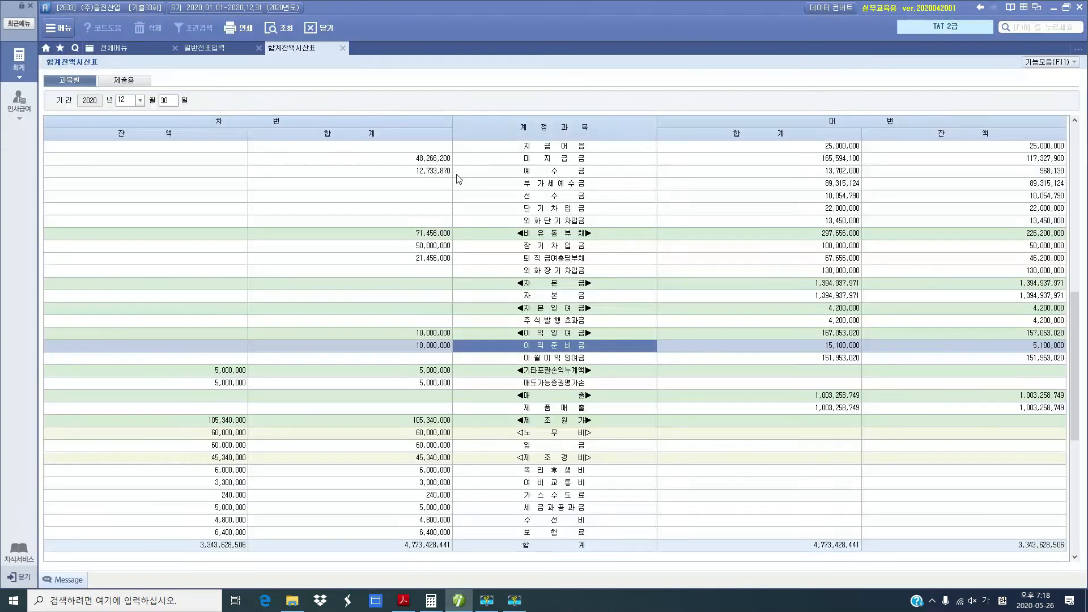
{"action": "left_click", "coordinate": [215, 49]}
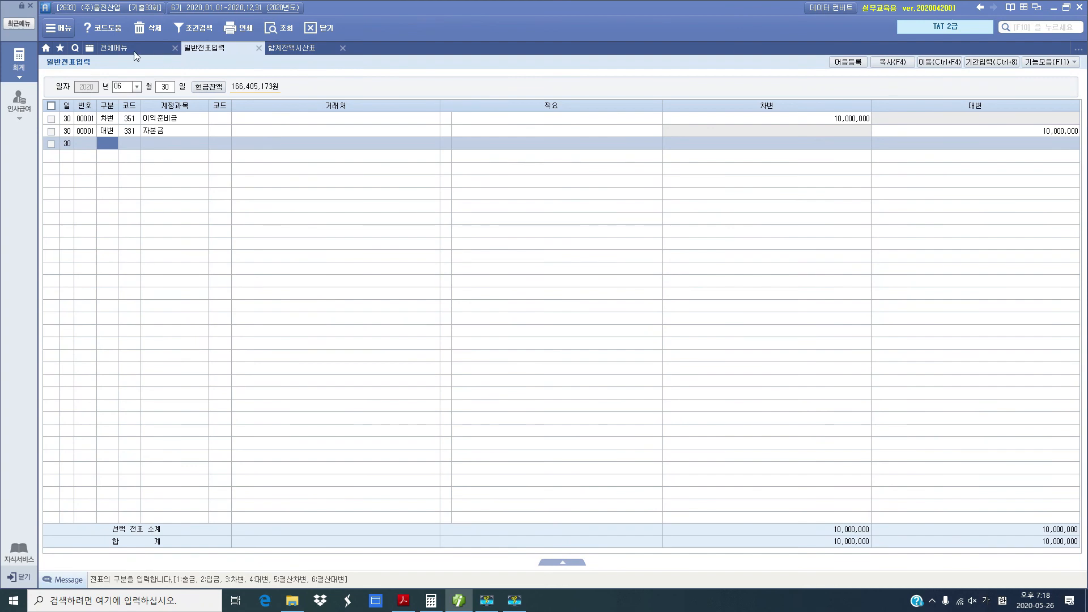
{"action": "left_click", "coordinate": [259, 48]}
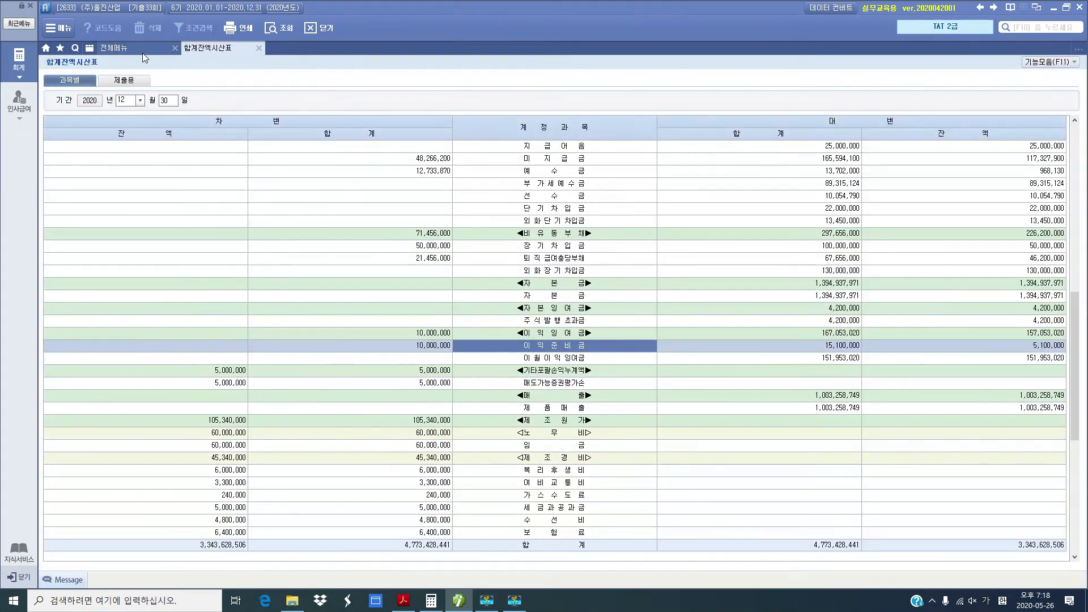
{"action": "left_click", "coordinate": [141, 51]}
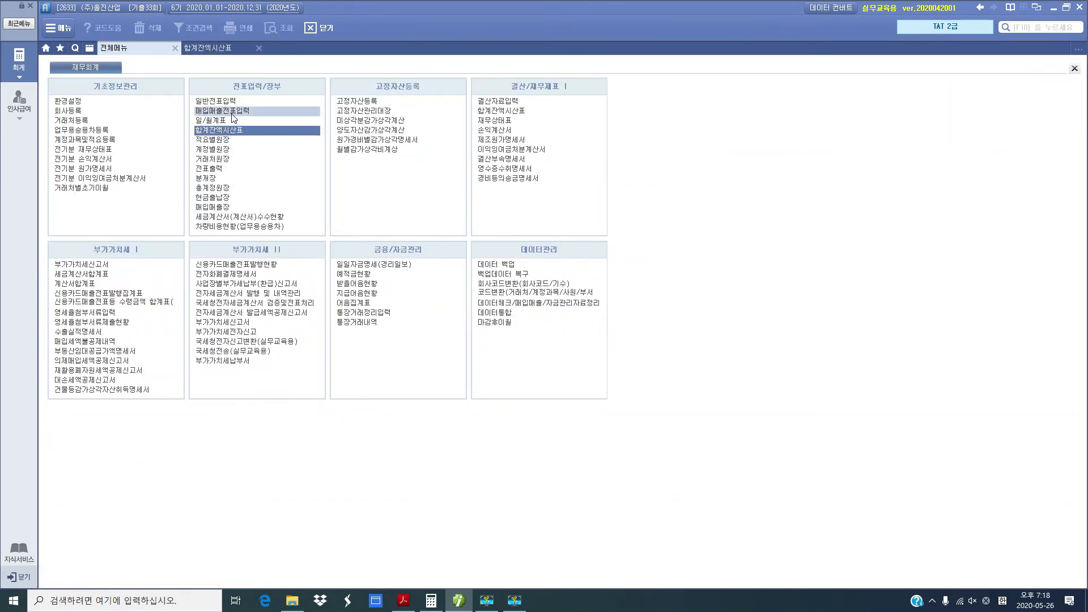
{"action": "left_click", "coordinate": [232, 112]}
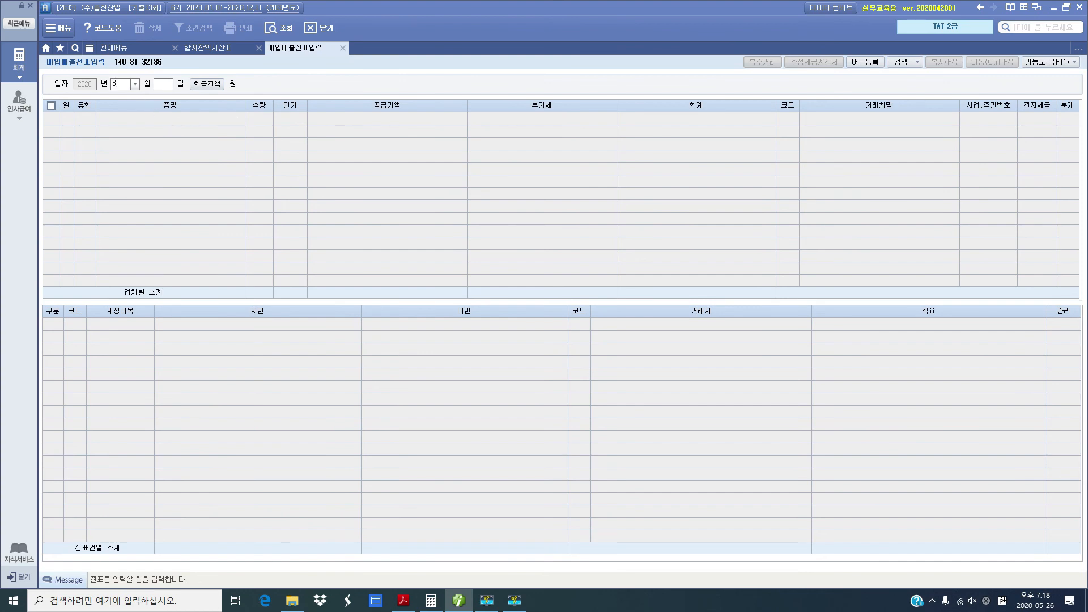
Set the purchase/sales voucher date to month 03, day 10.
{"action": "type", "text": "03"}
{"action": "key", "text": "Return"}
{"action": "type", "text": "10"}
{"action": "key", "text": "Return"}
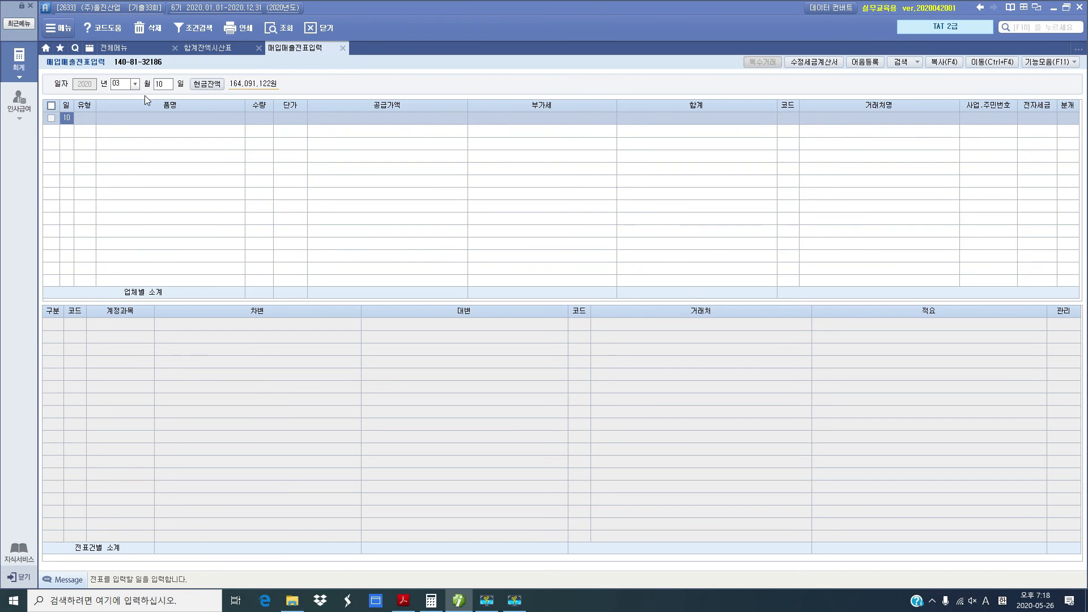
Set the March 10 voucher's type to 51.과세 purchase and open 복수거래 for entering multiple items.
{"action": "key", "text": "Return"}
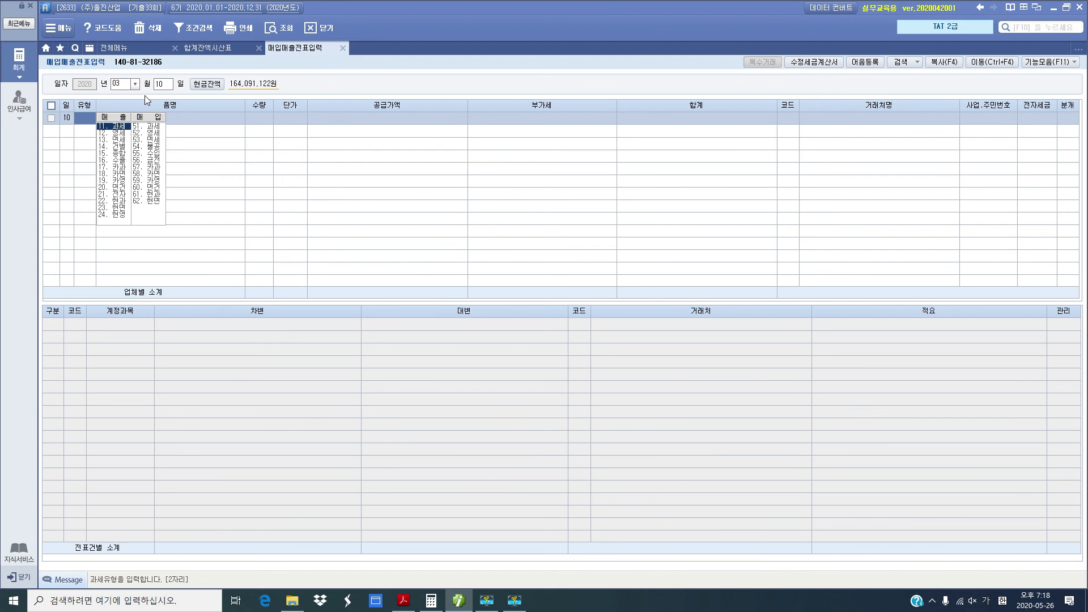
{"action": "type", "text": "5"}
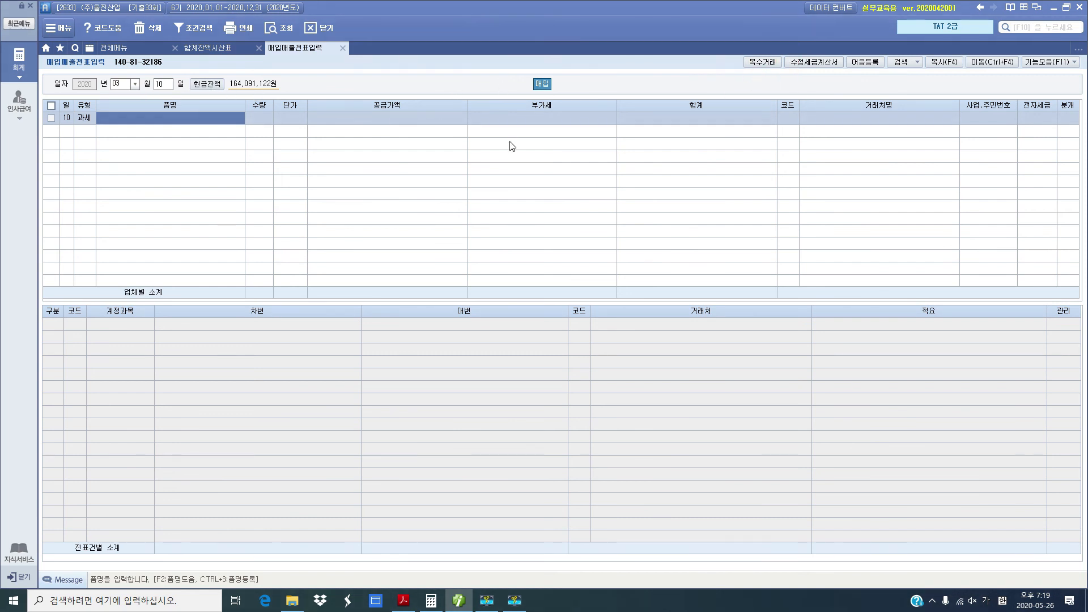
{"action": "left_click", "coordinate": [750, 62]}
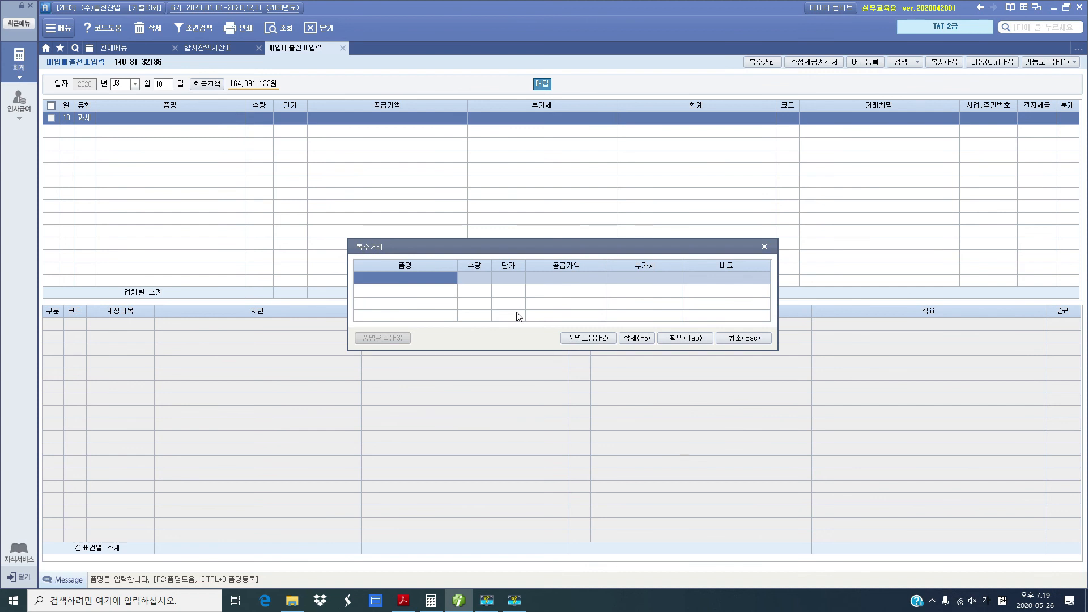
Enter 알루미늄 캔 as the first 복수거래 item with quantity 100 and unit price 20,000.
{"action": "type", "text": "ㅇㅏ"}
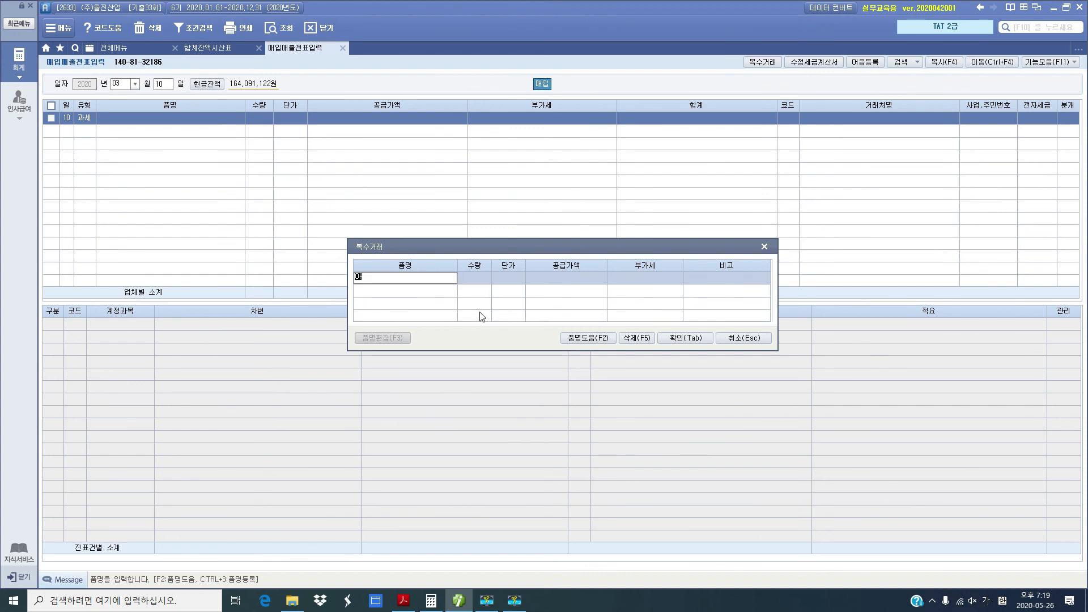
{"action": "type", "text": "ㅜ"}
{"action": "key", "text": "BackSpace"}
{"action": "key", "text": "BackSpace"}
{"action": "key", "text": "BackSpace"}
{"action": "type", "text": "알루미늄 캔"}
{"action": "key", "text": "Return"}
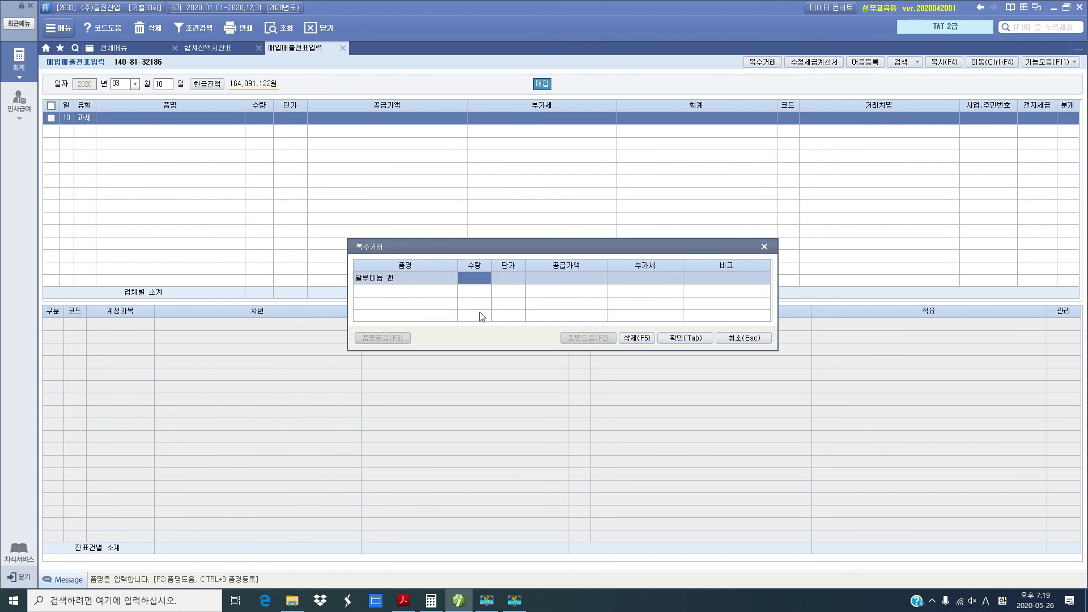
{"action": "type", "text": "100"}
{"action": "key", "text": "Return"}
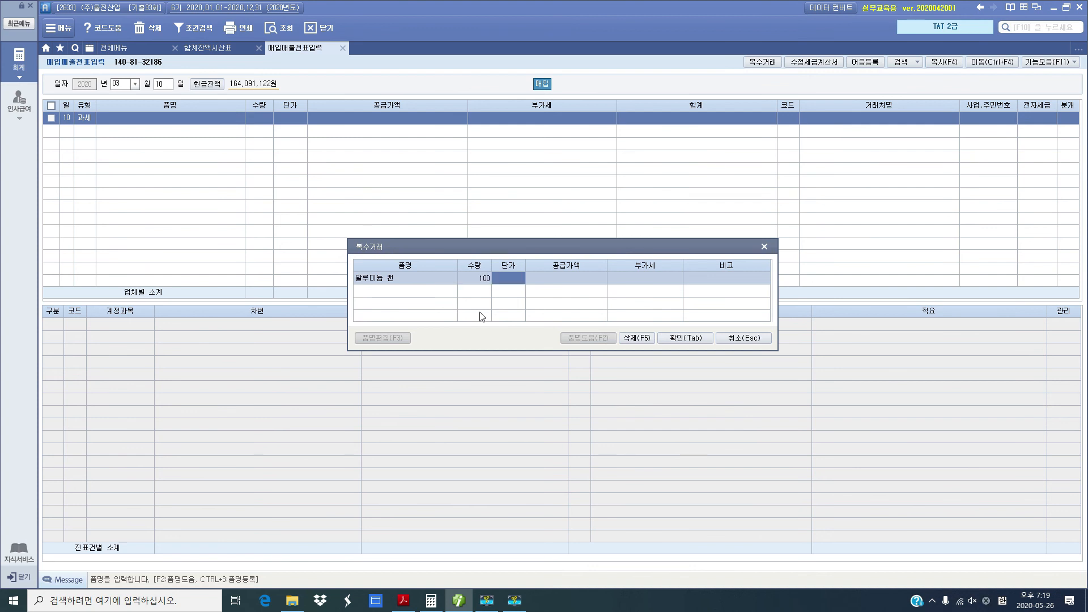
{"action": "type", "text": "20000"}
{"action": "key", "text": "Return"}
{"action": "key", "text": "Return"}
{"action": "key", "text": "Return"}
{"action": "key", "text": "Return"}
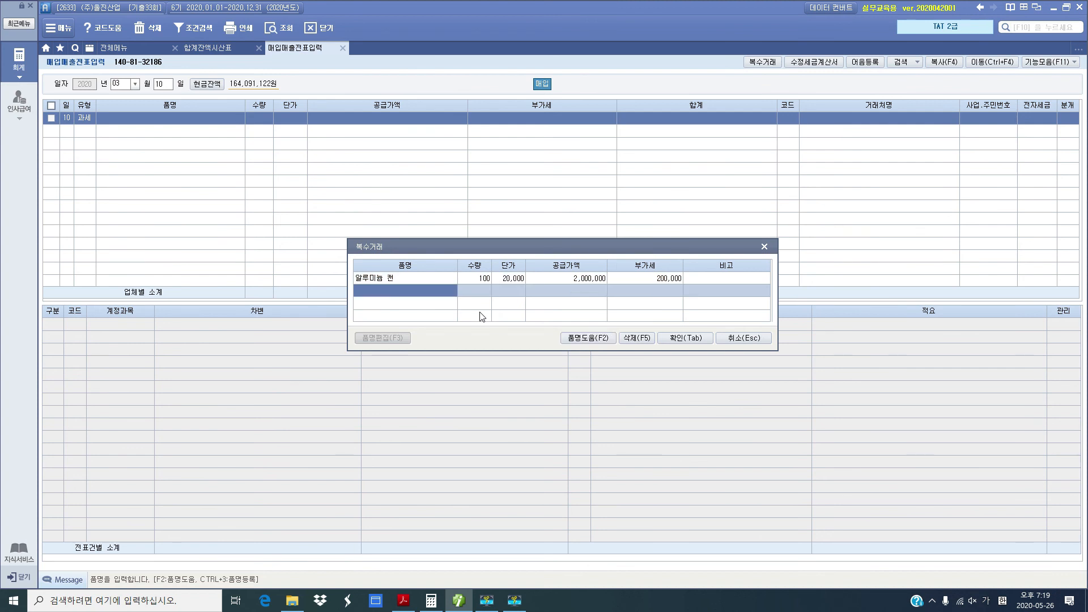
Add 플라스틱 용기 as the second 복수거래 item with quantity 300 and unit price 5,500, and confirm the item list.
{"action": "type", "text": "플라스"}
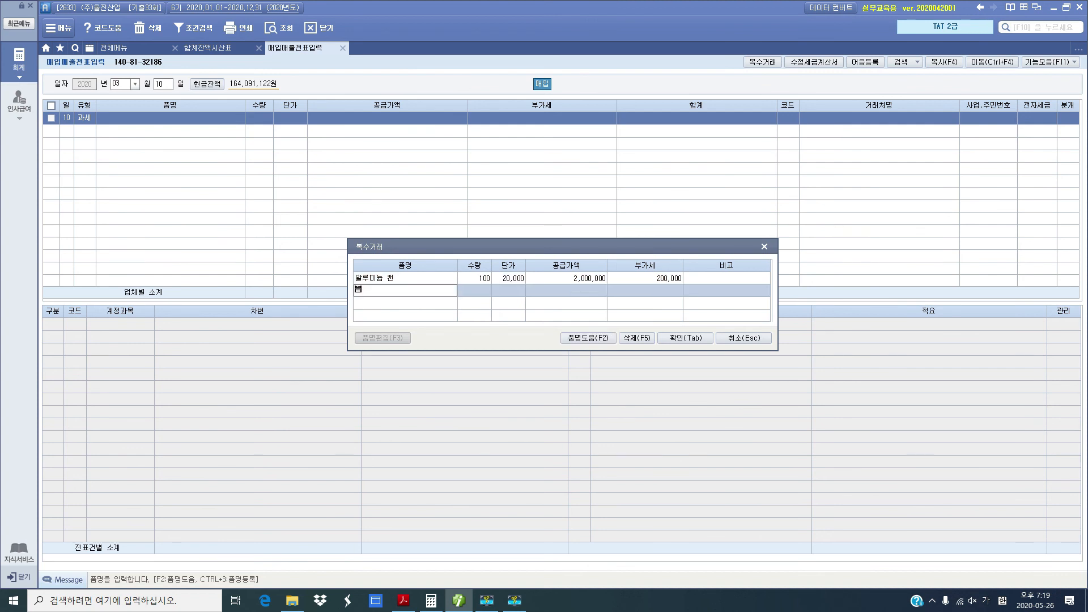
{"action": "type", "text": "틱"}
{"action": "type", "text": " ㅇ"}
{"action": "type", "text": "ㄱ"}
{"action": "key", "text": "Return"}
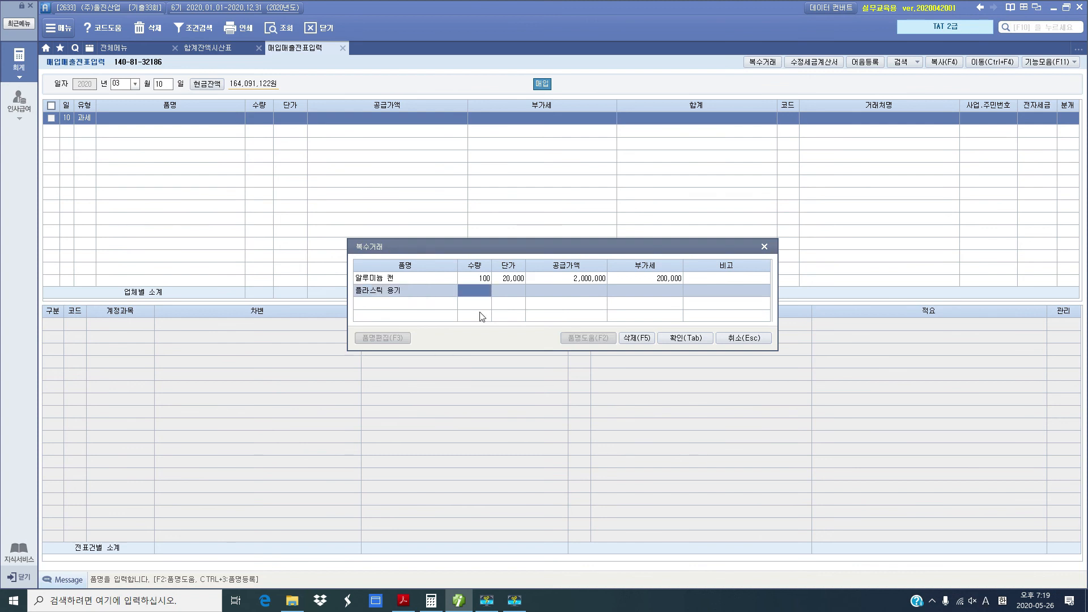
{"action": "type", "text": "300"}
{"action": "key", "text": "Return"}
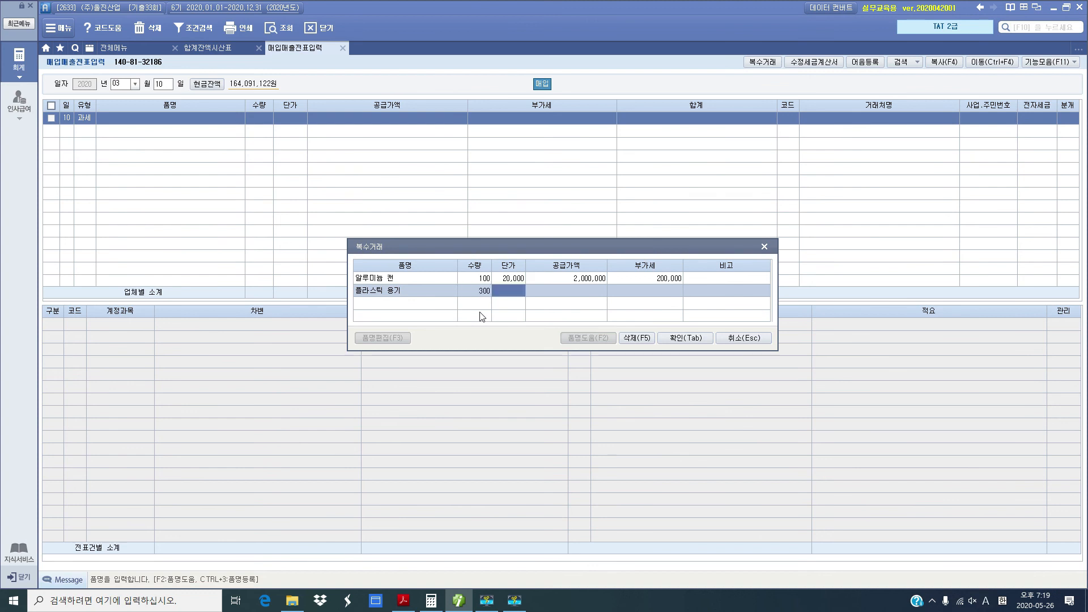
{"action": "type", "text": "5500"}
{"action": "key", "text": "Return"}
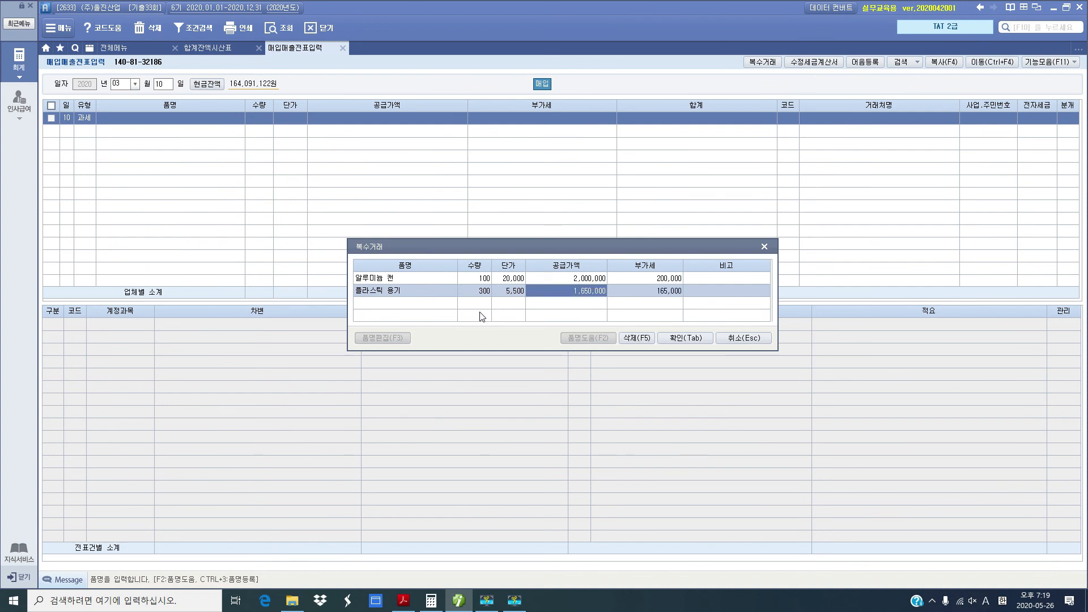
{"action": "left_click", "coordinate": [687, 339]}
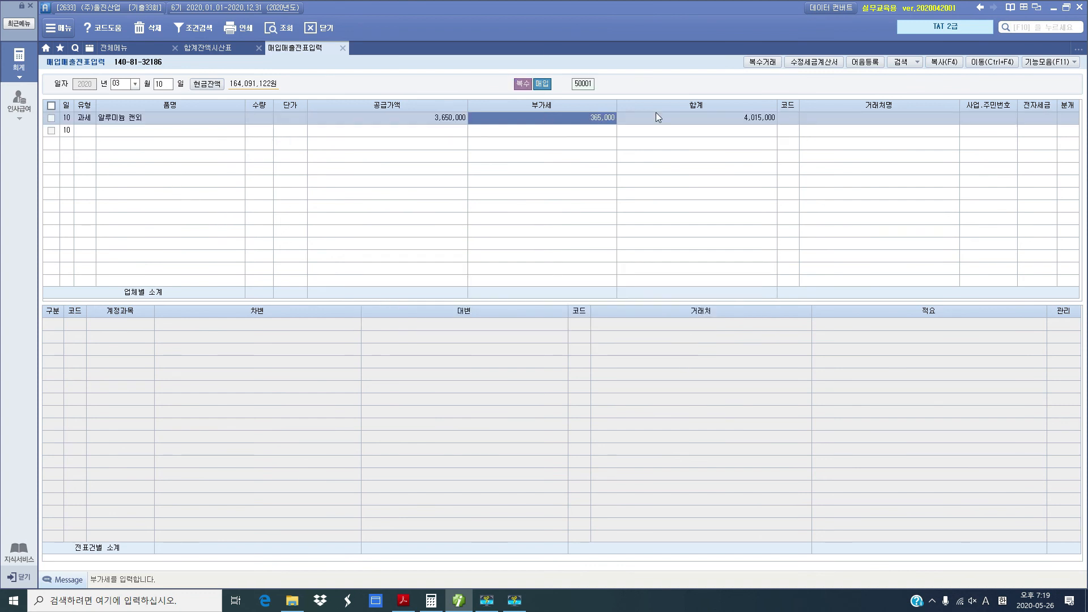
Look up 동성 as the voucher's 거래처 and select (주)동성정밀.
{"action": "left_click", "coordinate": [792, 119]}
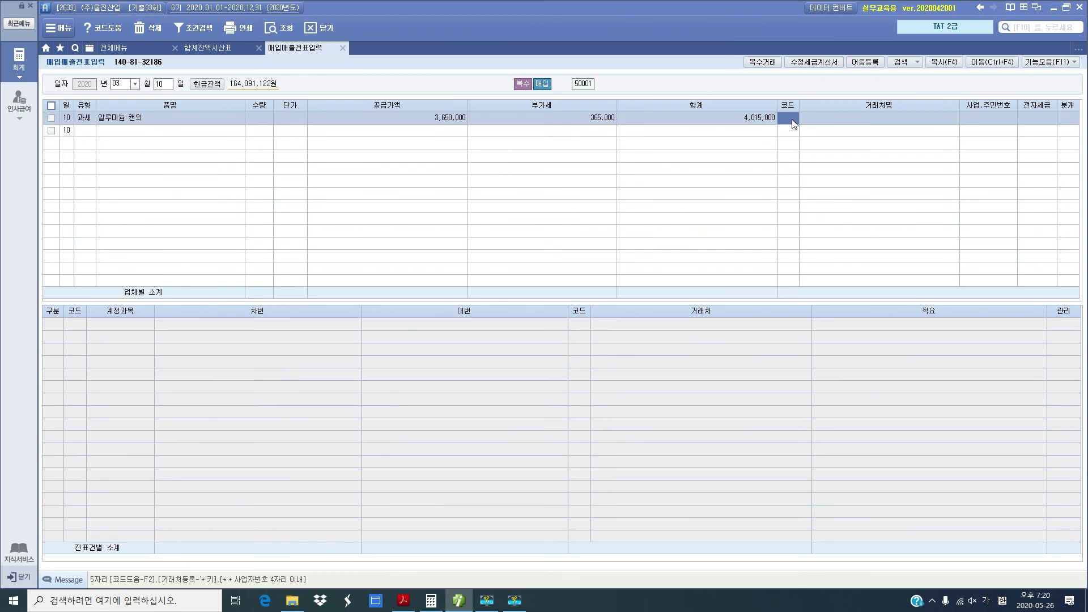
{"action": "left_click", "coordinate": [794, 119]}
{"action": "type", "text": "동서"}
{"action": "key", "text": "Return"}
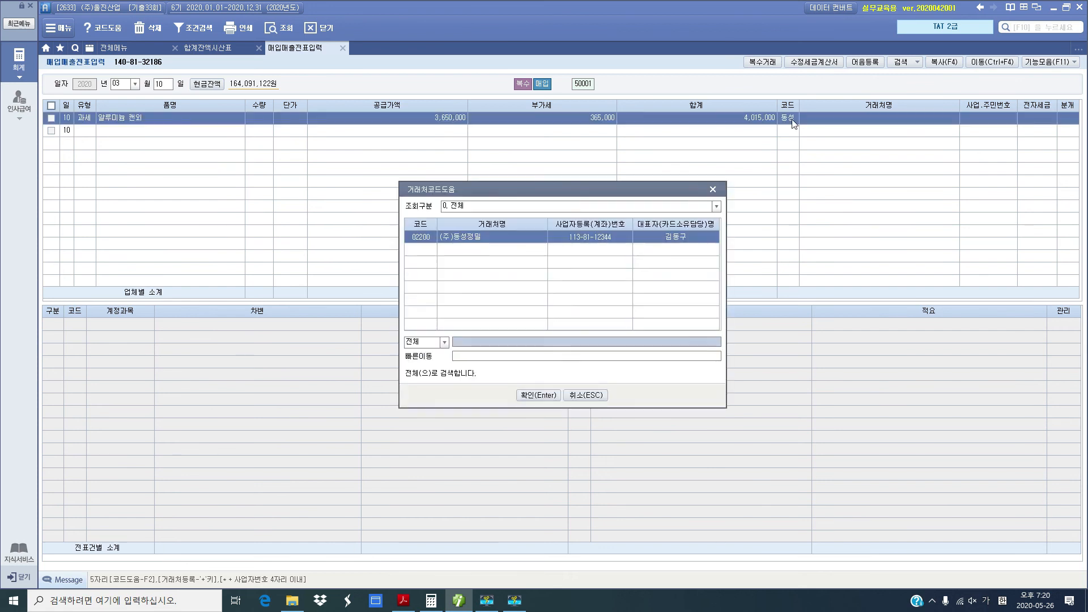
{"action": "key", "text": "Return"}
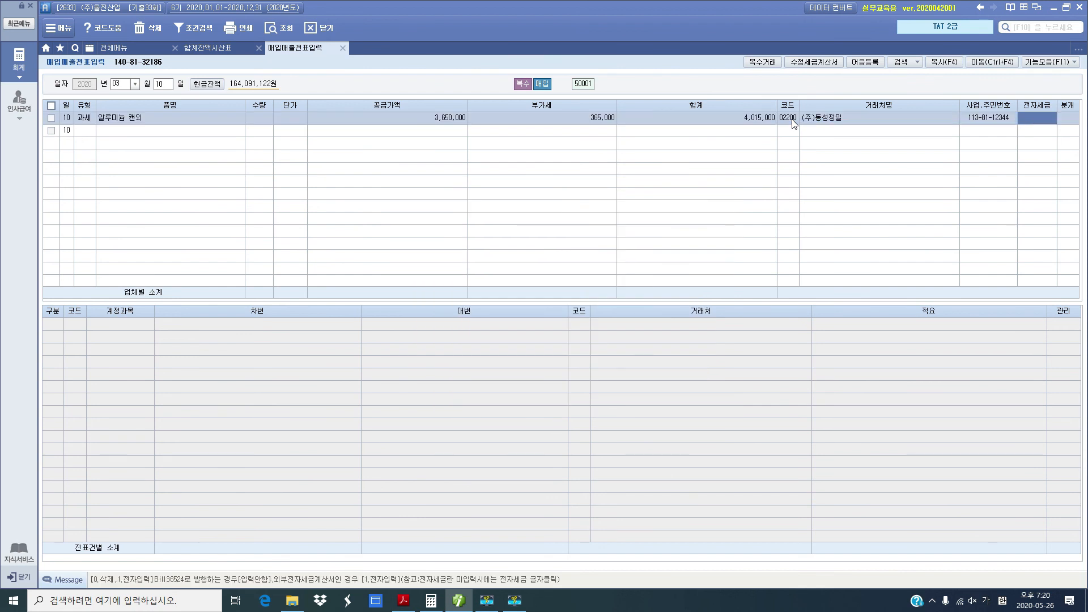
Set the voucher's 전자세금 to 전자입력 and its 분개 to 혼합.
{"action": "type", "text": "1"}
{"action": "key", "text": "Return"}
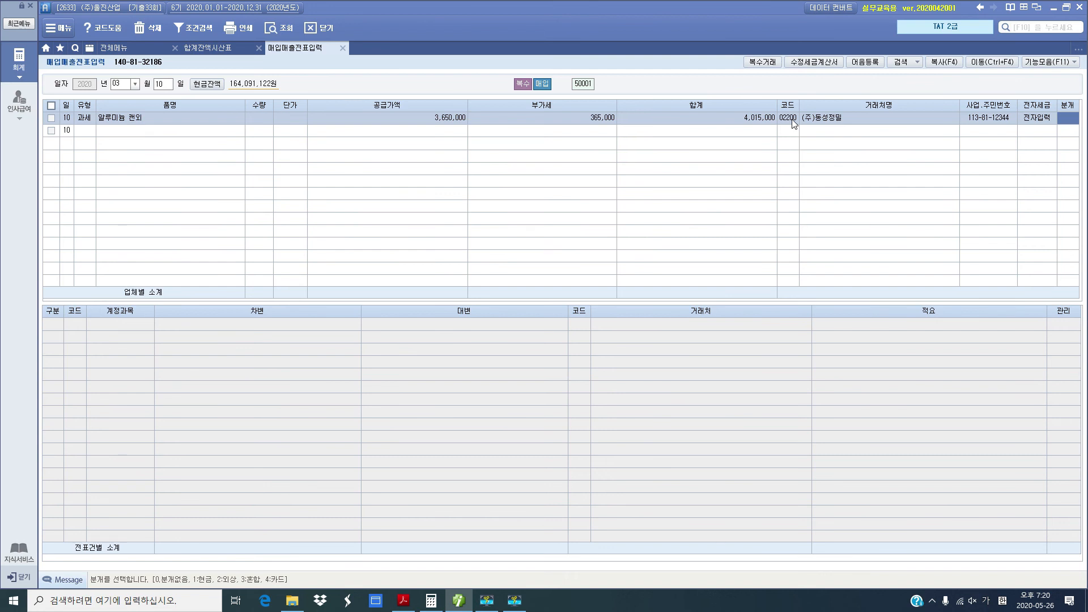
{"action": "type", "text": "3"}
{"action": "key", "text": "Return"}
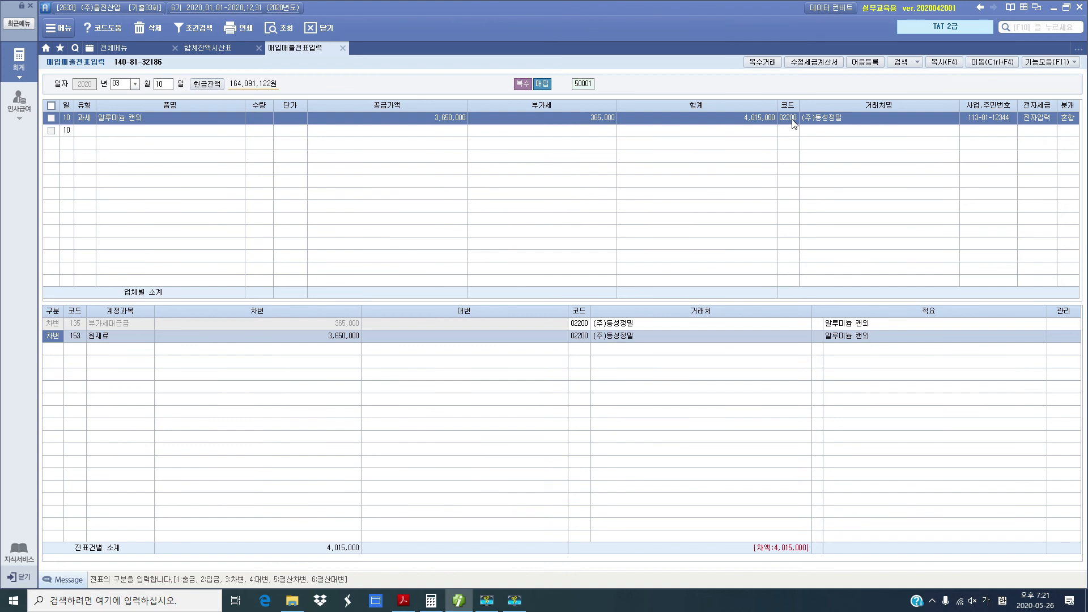
Add a 대변 line below 원재료 for account 252 지급어음 with the amount 4,015,000.
{"action": "key", "text": "Down"}
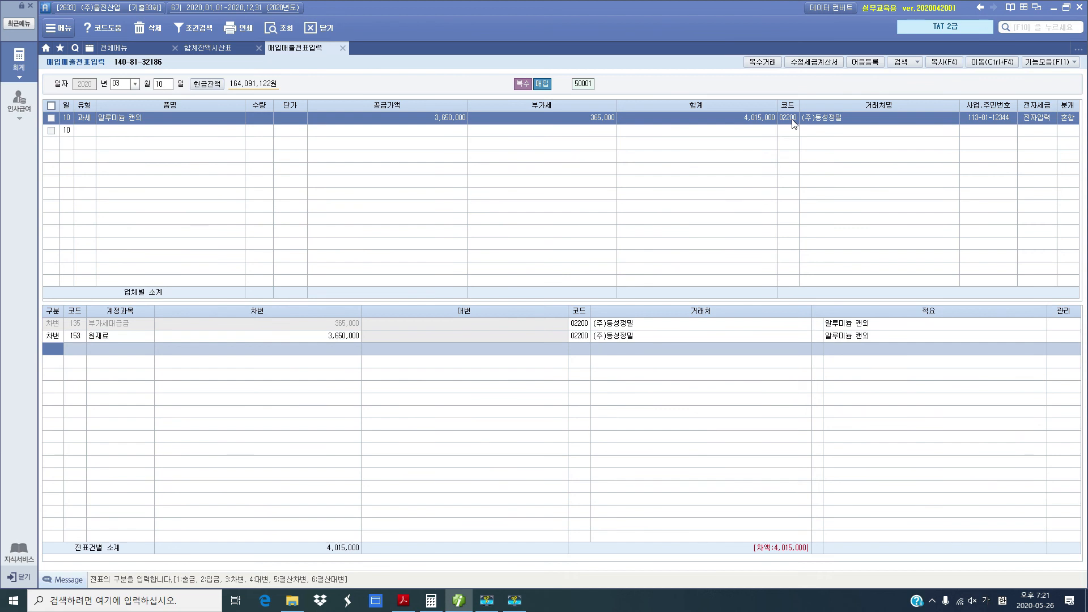
{"action": "type", "text": "4"}
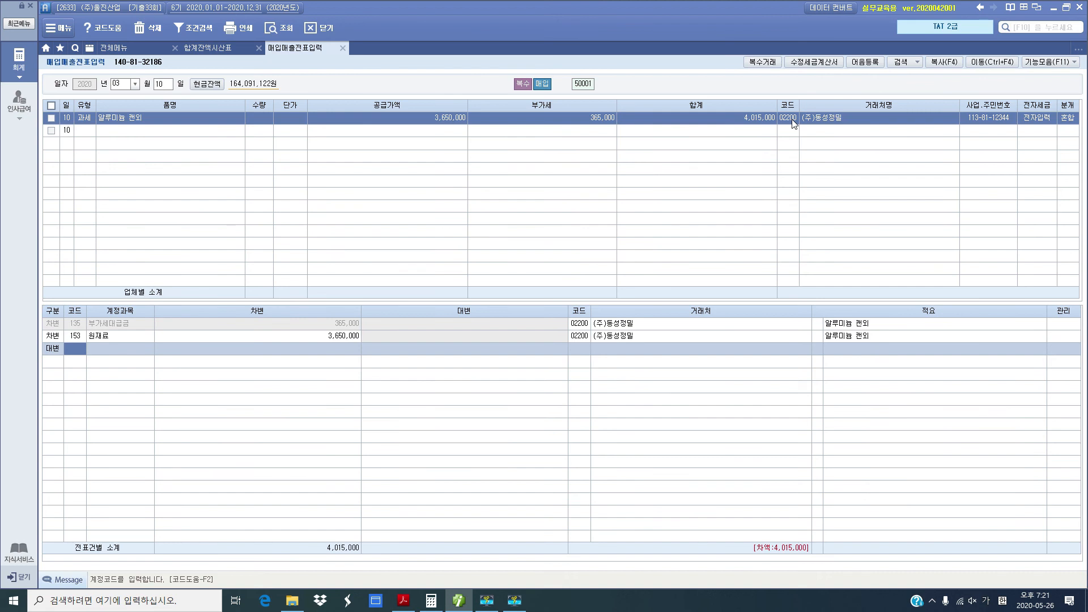
{"action": "type", "text": "252"}
{"action": "key", "text": "Return"}
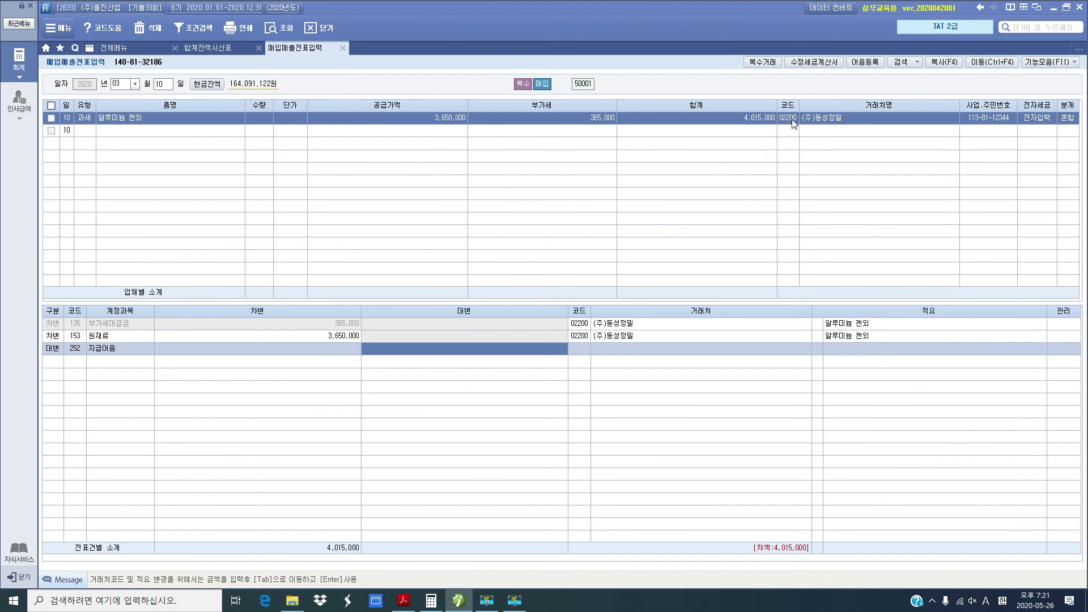
{"action": "type", "text": "4,015"}
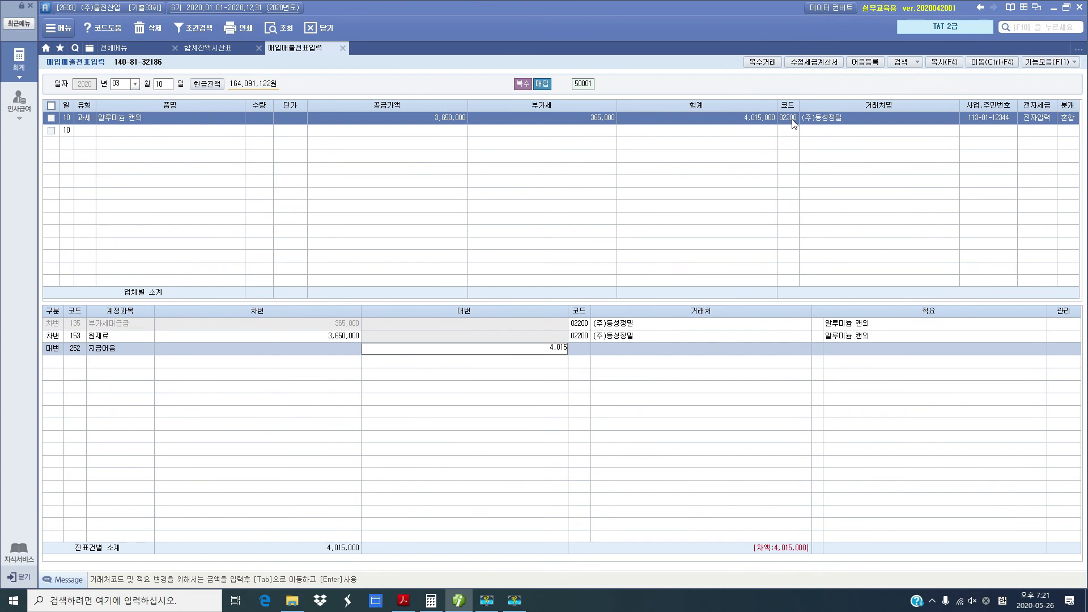
{"action": "type", "text": ",000"}
{"action": "key", "text": "Return"}
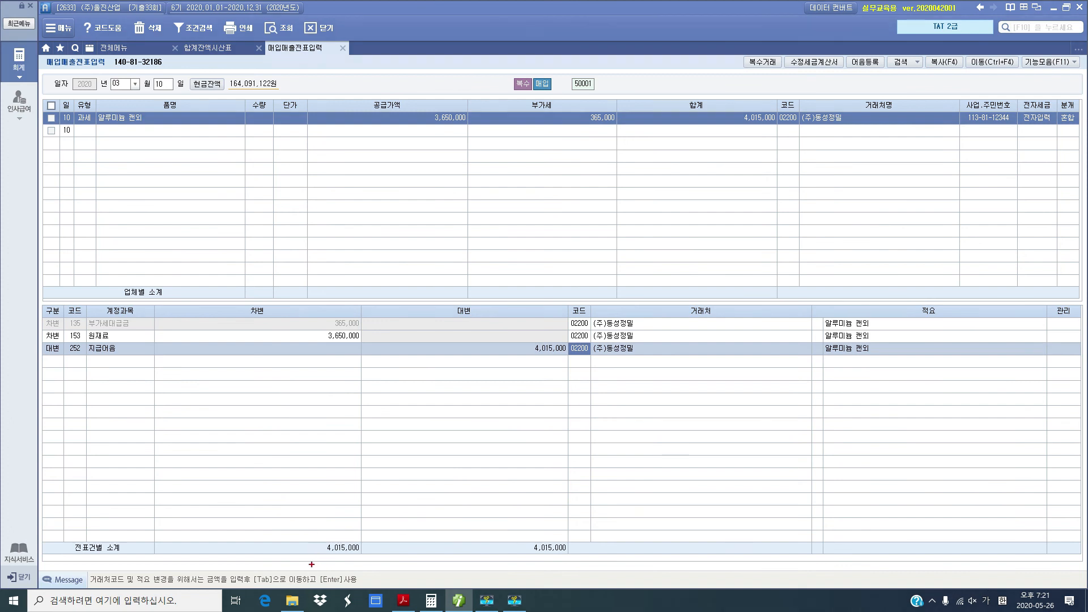
Compare the voucher's debit and credit totals and check the 지급어음 line's amount and 거래처 code.
{"action": "left_click_drag", "start_coordinate": [311, 536], "coordinate": [369, 554]}
{"action": "left_click_drag", "start_coordinate": [508, 527], "coordinate": [587, 557]}
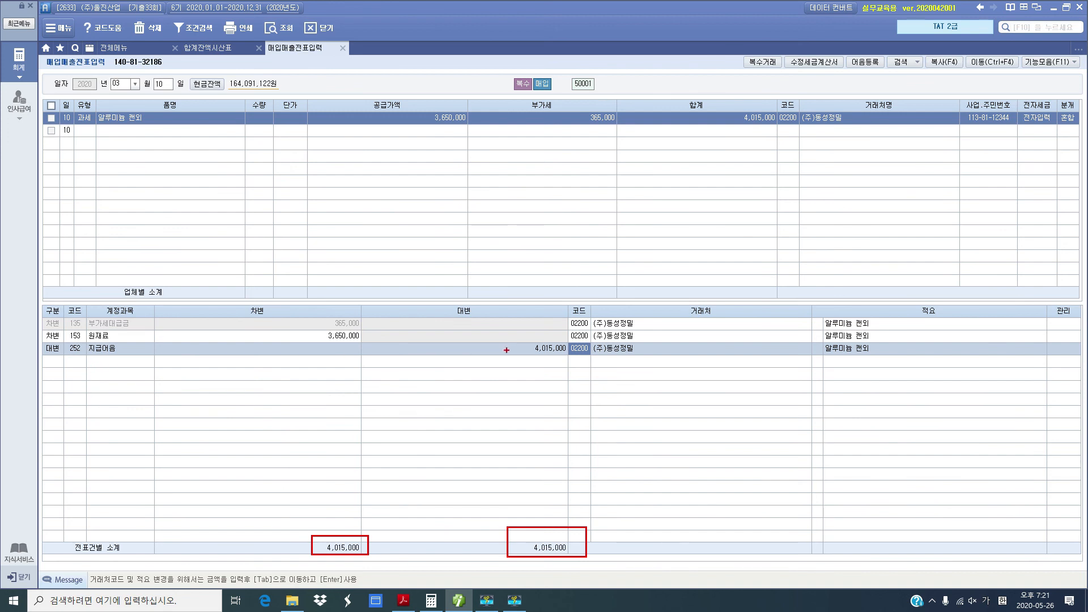
{"action": "mouse_move", "coordinate": [563, 347]}
{"action": "left_mouse_down"}
{"action": "mouse_move", "coordinate": [563, 358]}
{"action": "mouse_move", "coordinate": [593, 345]}
{"action": "left_mouse_up"}
{"action": "key", "text": "Escape"}
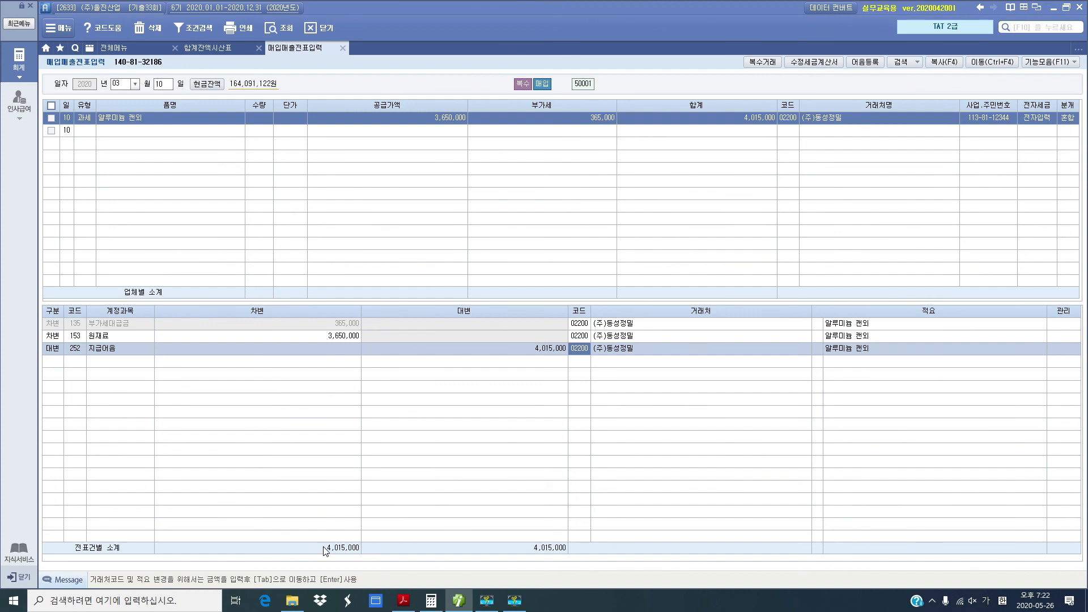
{"action": "key", "text": "XF86AudioMute"}
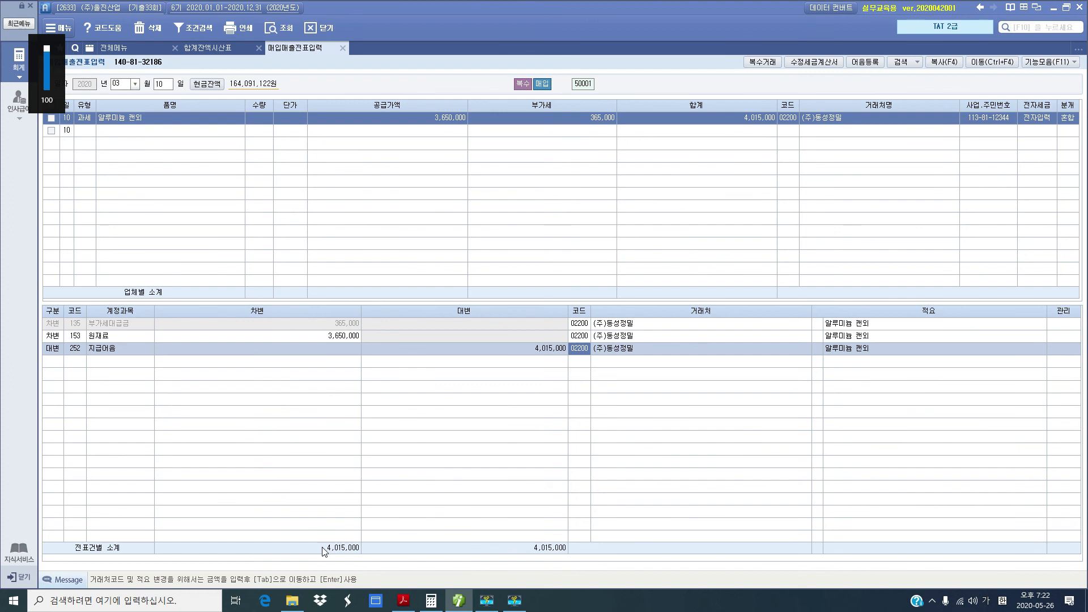
Open 자금관리 for the 지급어음 line and select the registered 국민은행 electronic note as its 어음번호.
{"action": "key", "text": "F3"}
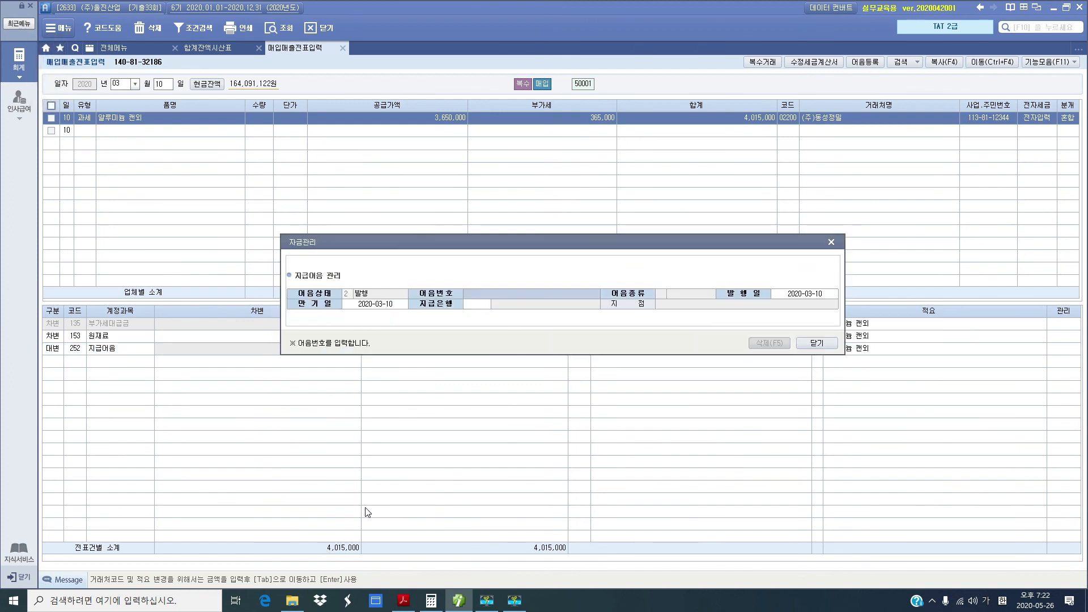
{"action": "left_click_drag", "start_coordinate": [509, 240], "coordinate": [488, 235]}
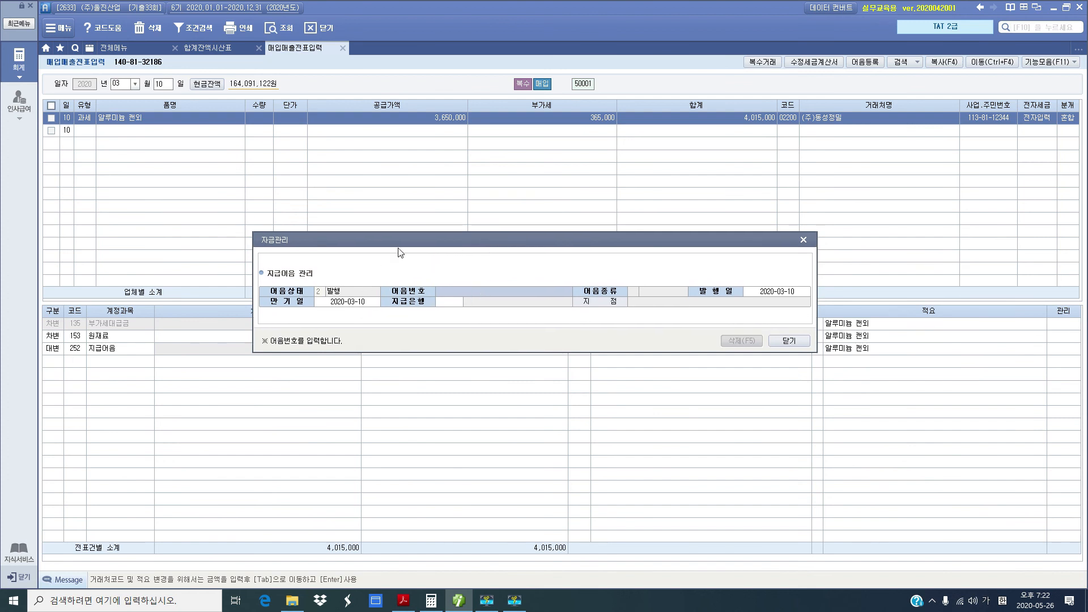
{"action": "left_click_drag", "start_coordinate": [401, 247], "coordinate": [403, 201]}
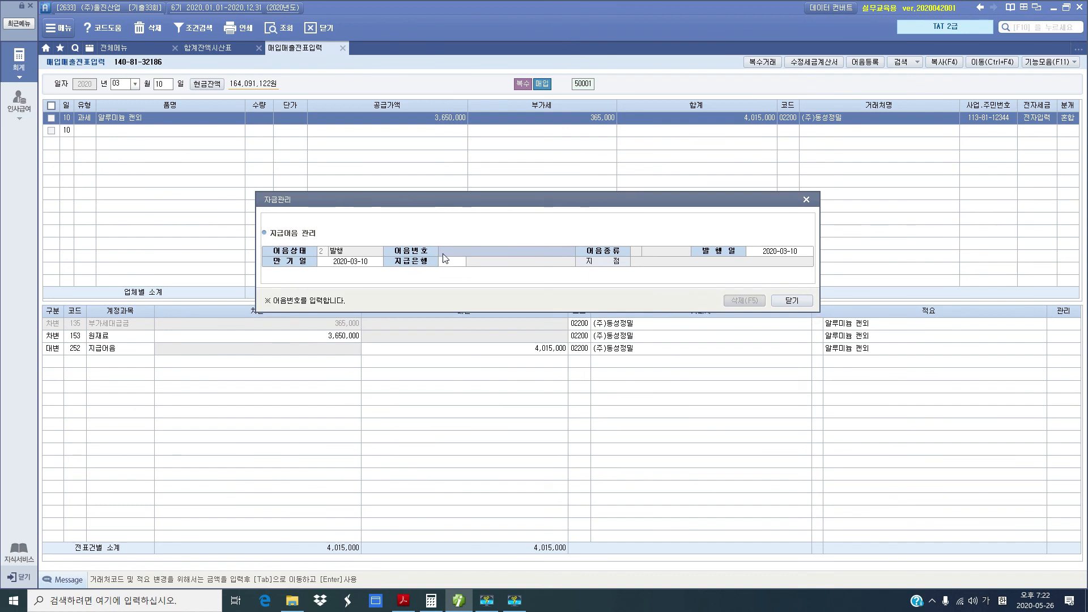
{"action": "double_click", "coordinate": [481, 248]}
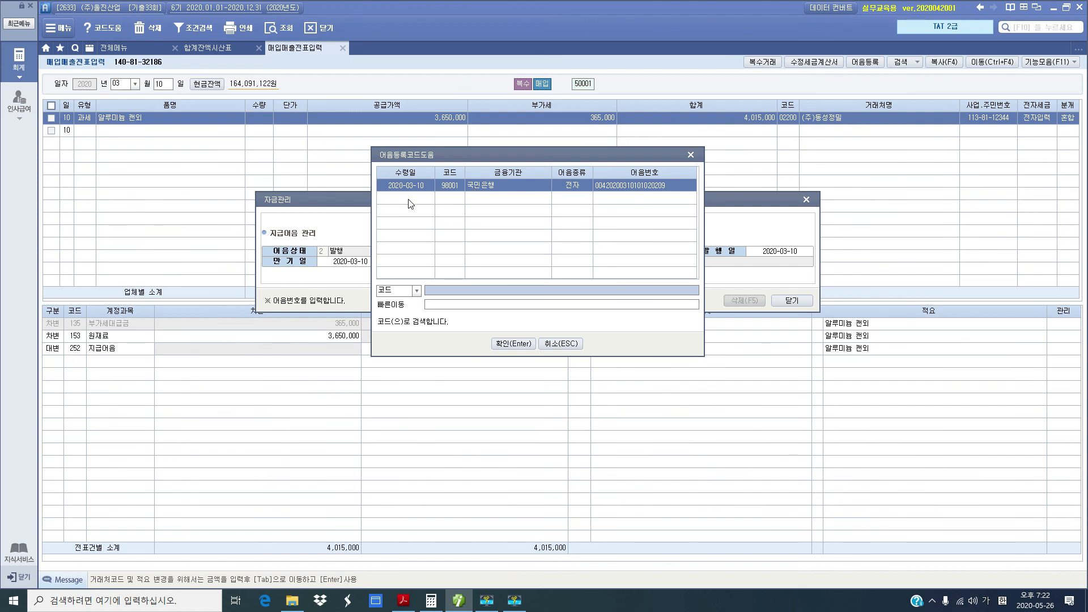
{"action": "left_click", "coordinate": [501, 345]}
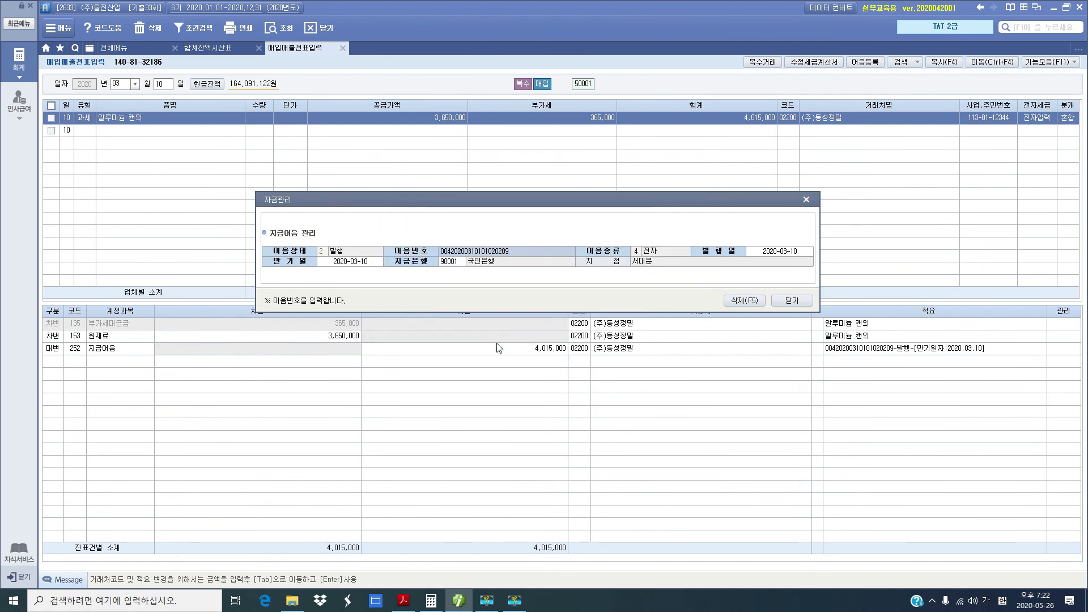
Set the electronic note's 만기일 to 2020-04-10 in 자금관리 and close the dialog.
{"action": "key", "text": "Return"}
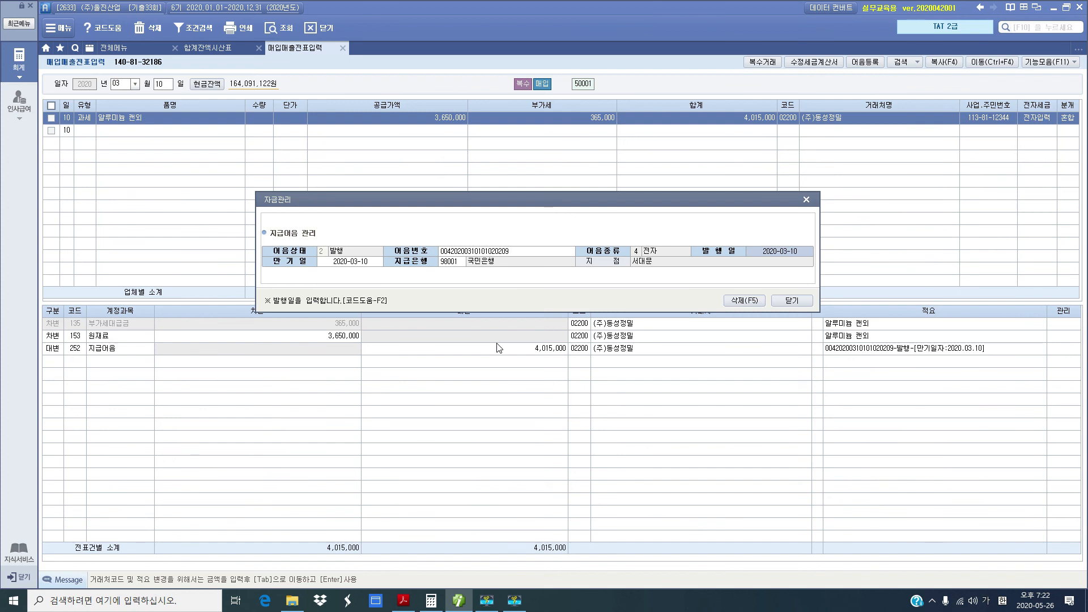
{"action": "key", "text": "Return"}
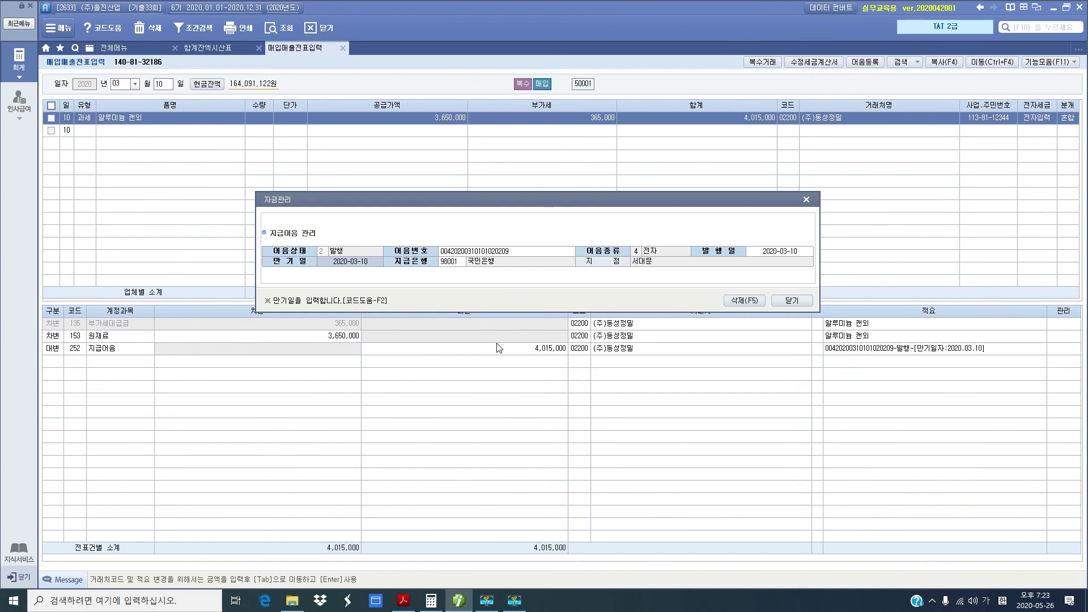
{"action": "type", "text": "2020"}
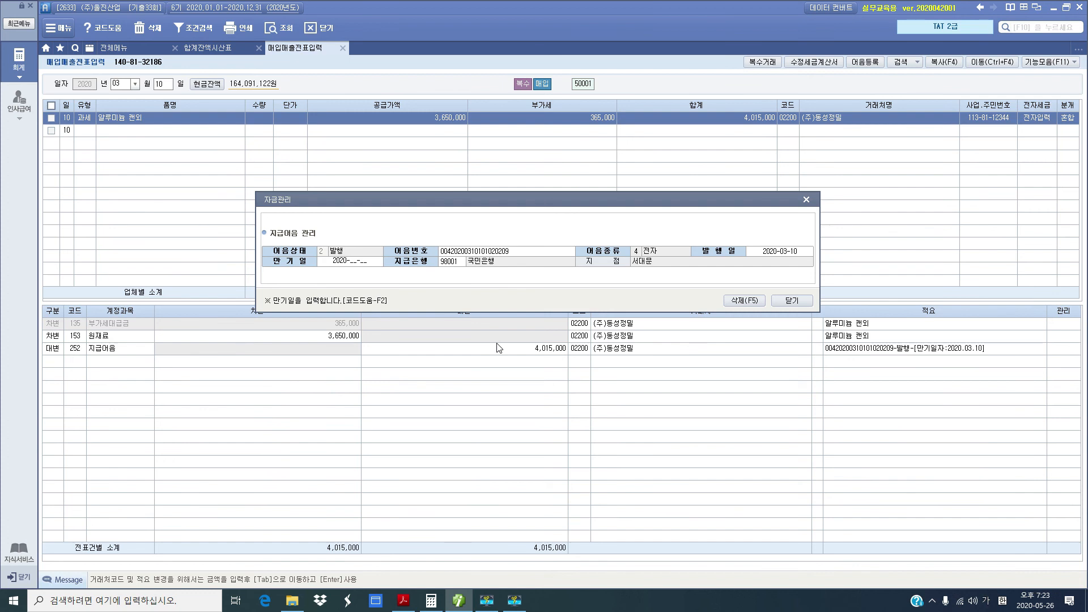
{"action": "type", "text": "04010"}
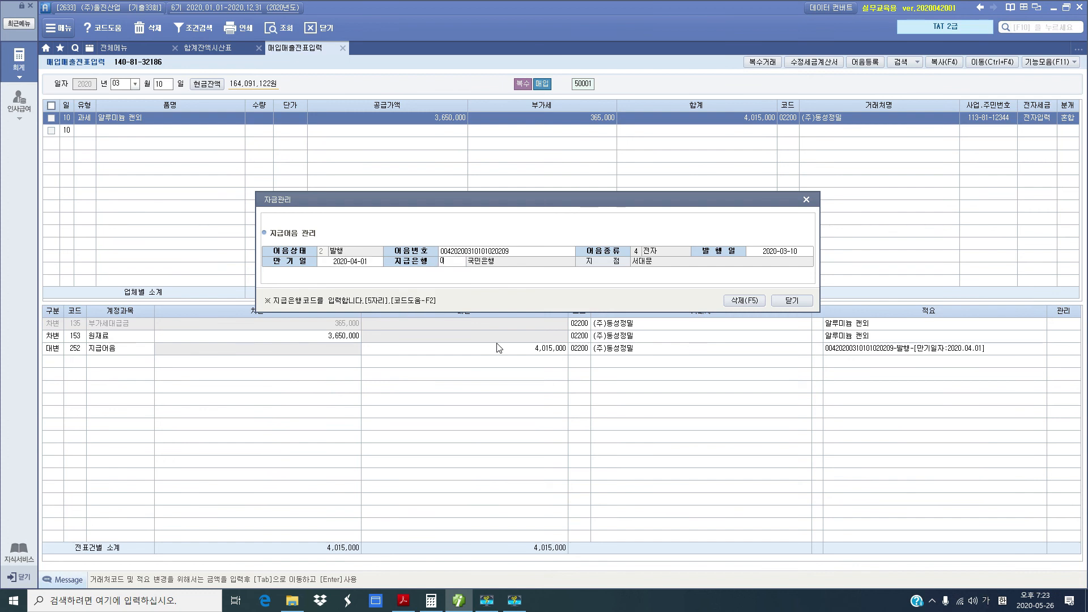
{"action": "left_click", "coordinate": [369, 266]}
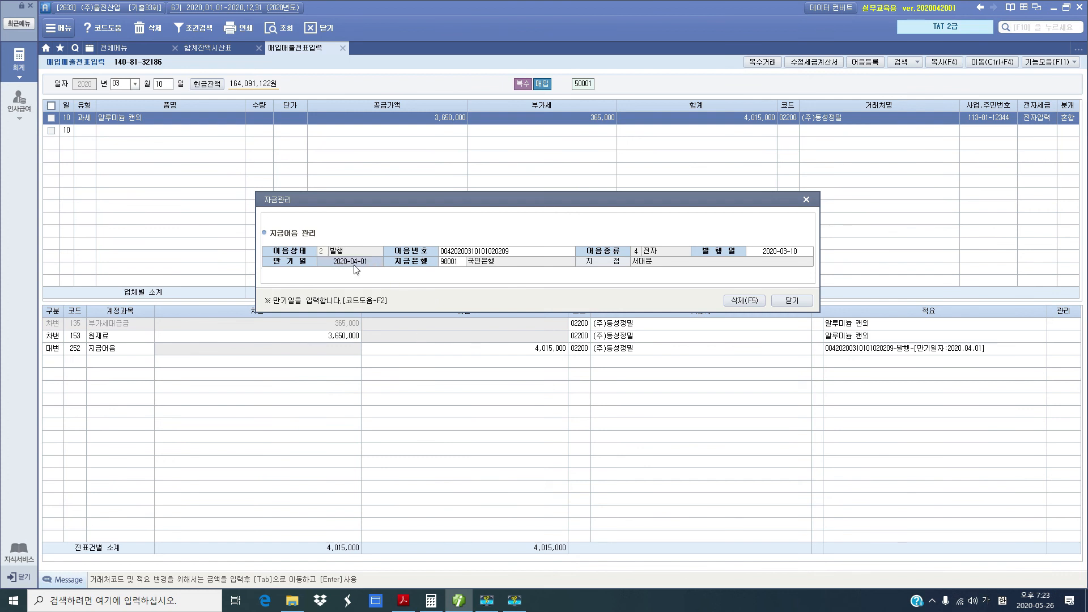
{"action": "left_click", "coordinate": [356, 266]}
{"action": "type", "text": "04-10"}
{"action": "key", "text": "Return"}
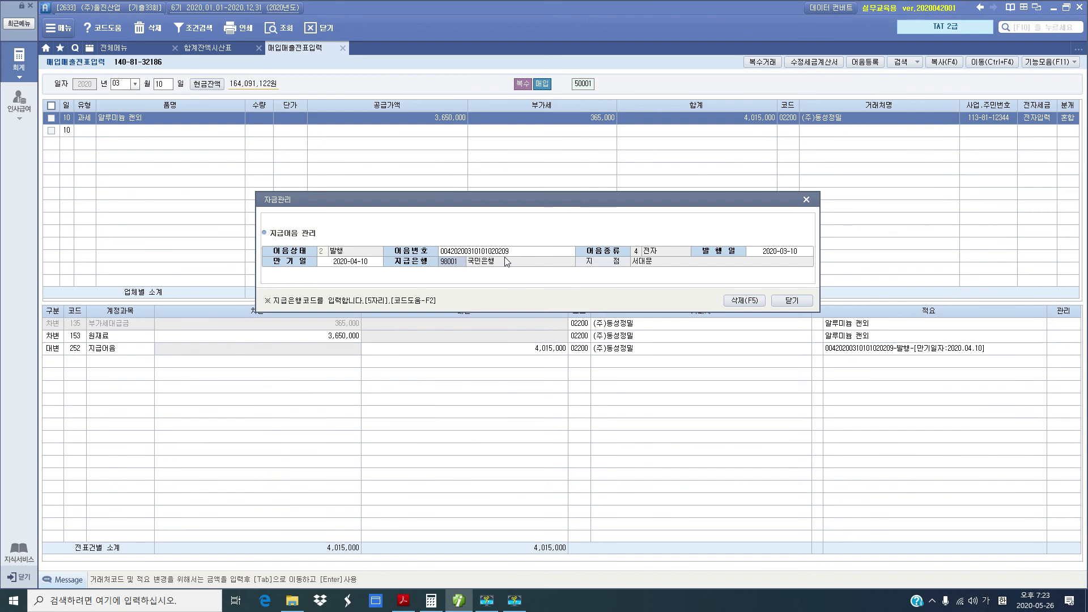
{"action": "left_click", "coordinate": [798, 304]}
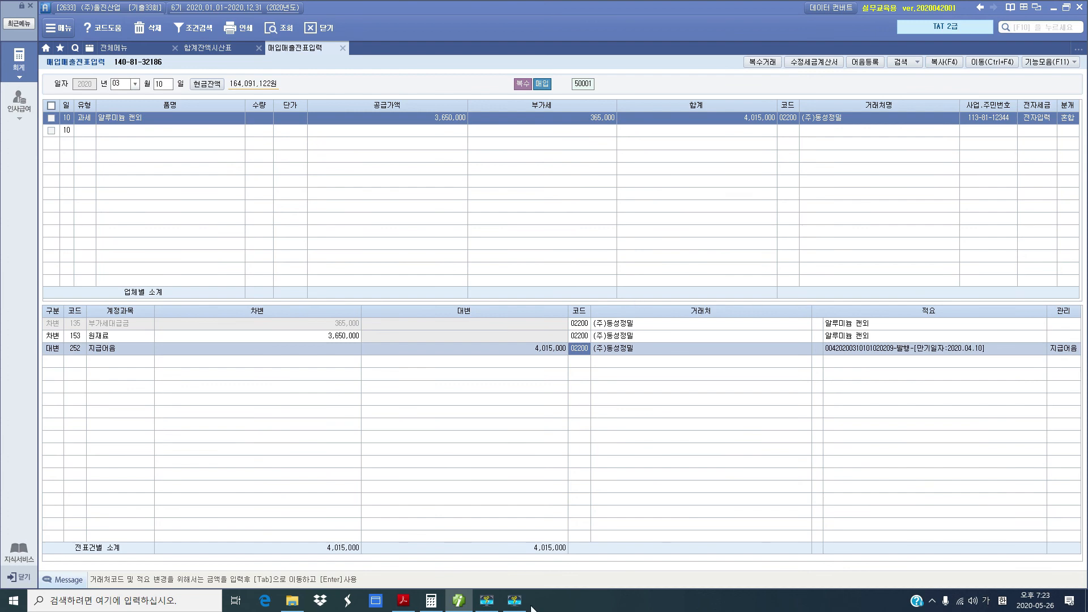
Switch to the exam PDF in Acrobat Reader and delete the stray highlight running from question 2's 전자어음 into question 3.
{"action": "left_click", "coordinate": [462, 600]}
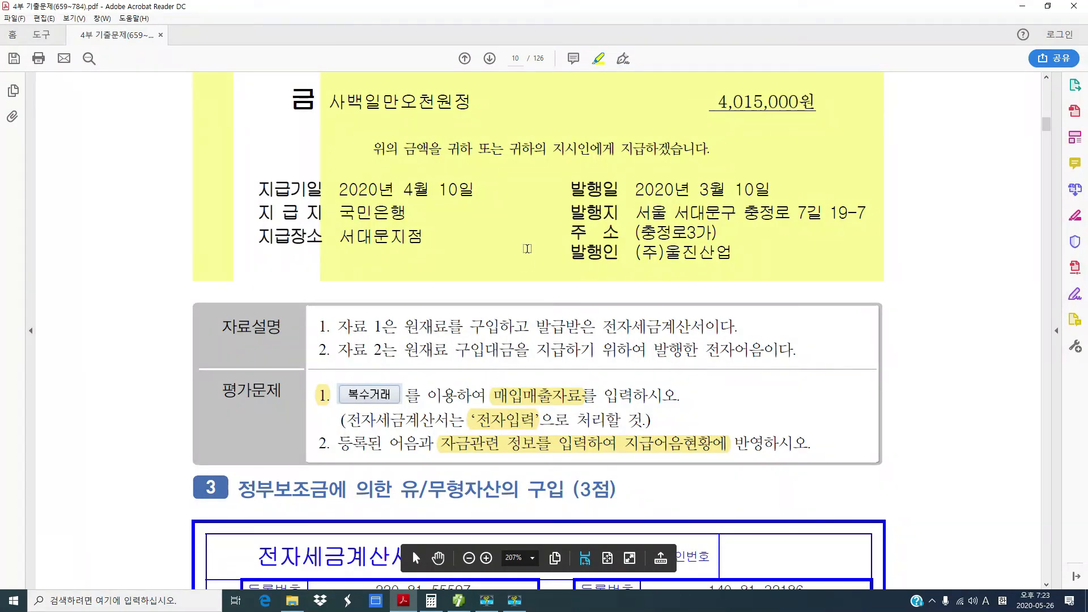
{"action": "scroll", "coordinate": [830, 313], "scroll_direction": "up", "scroll_amount": 10}
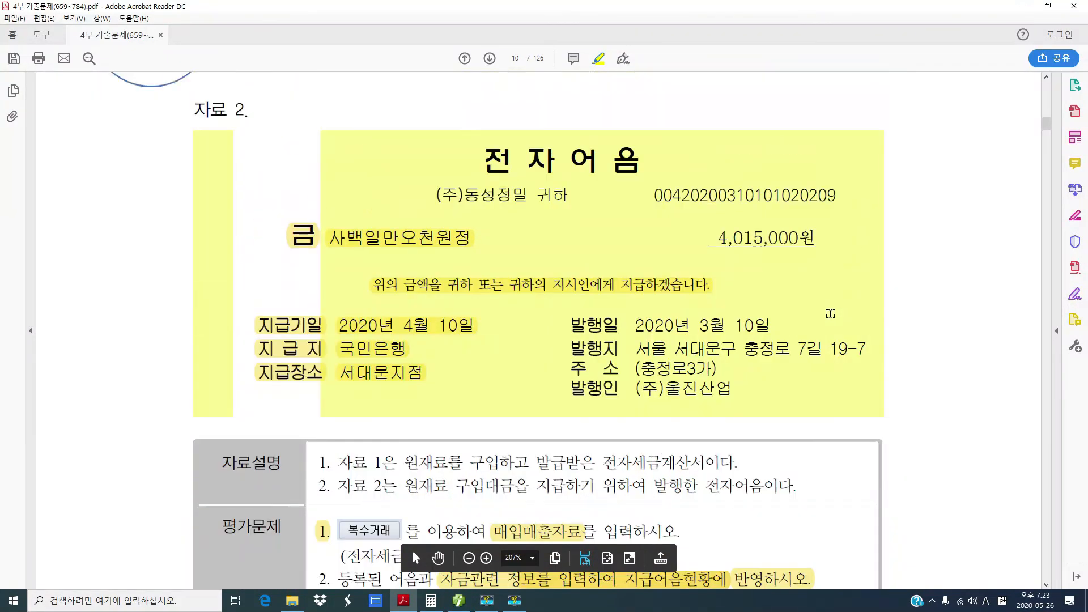
{"action": "scroll", "coordinate": [831, 313], "scroll_direction": "up", "scroll_amount": 10}
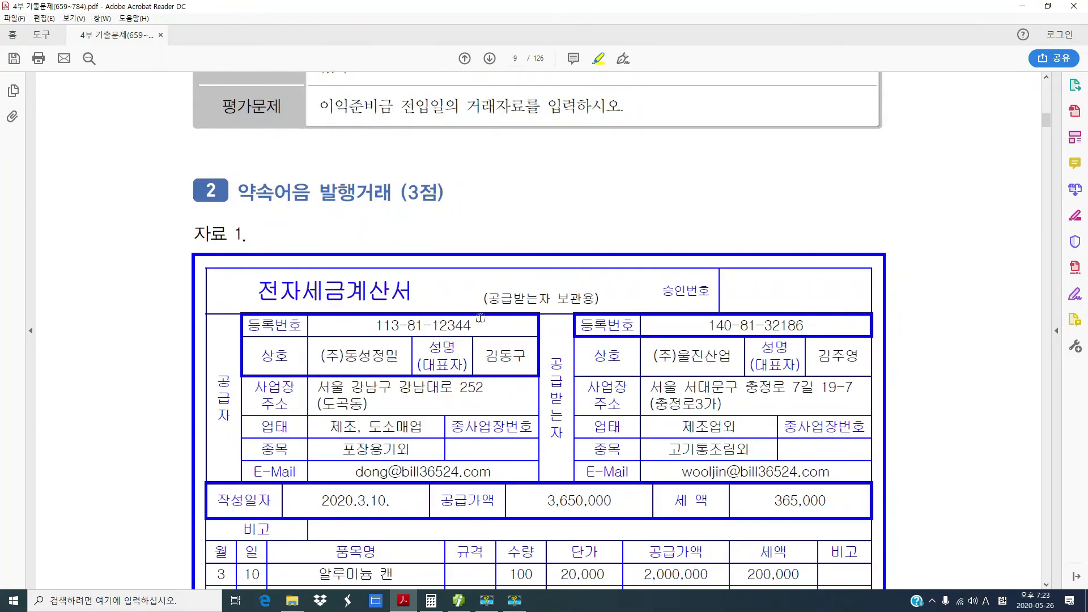
{"action": "scroll", "coordinate": [485, 318], "scroll_direction": "down", "scroll_amount": 15}
{"action": "scroll", "coordinate": [488, 317], "scroll_direction": "down", "scroll_amount": 15}
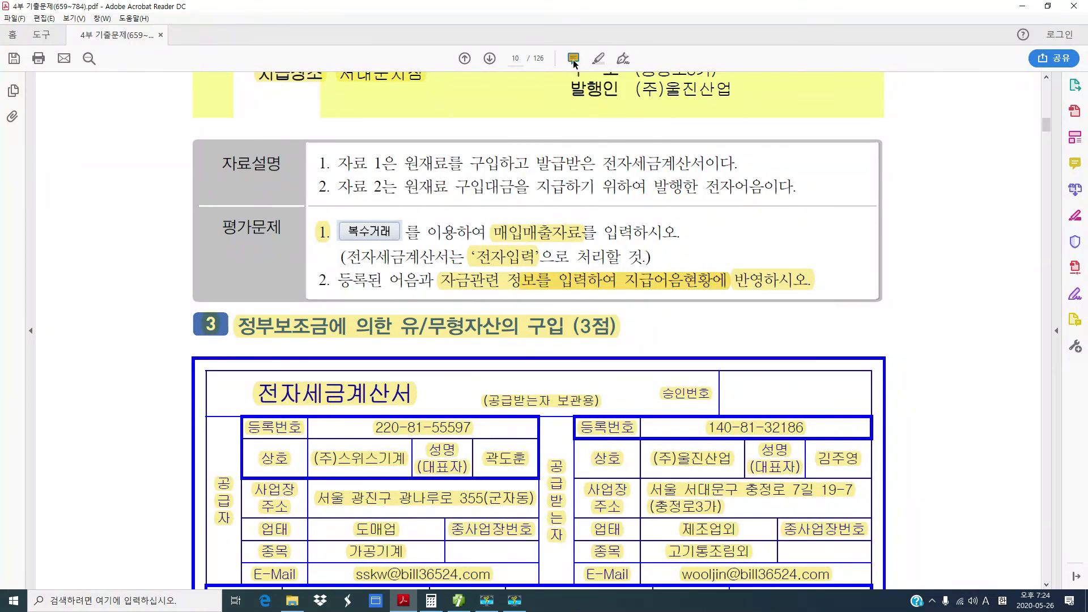
{"action": "right_click", "coordinate": [564, 329]}
{"action": "left_click", "coordinate": [602, 353]}
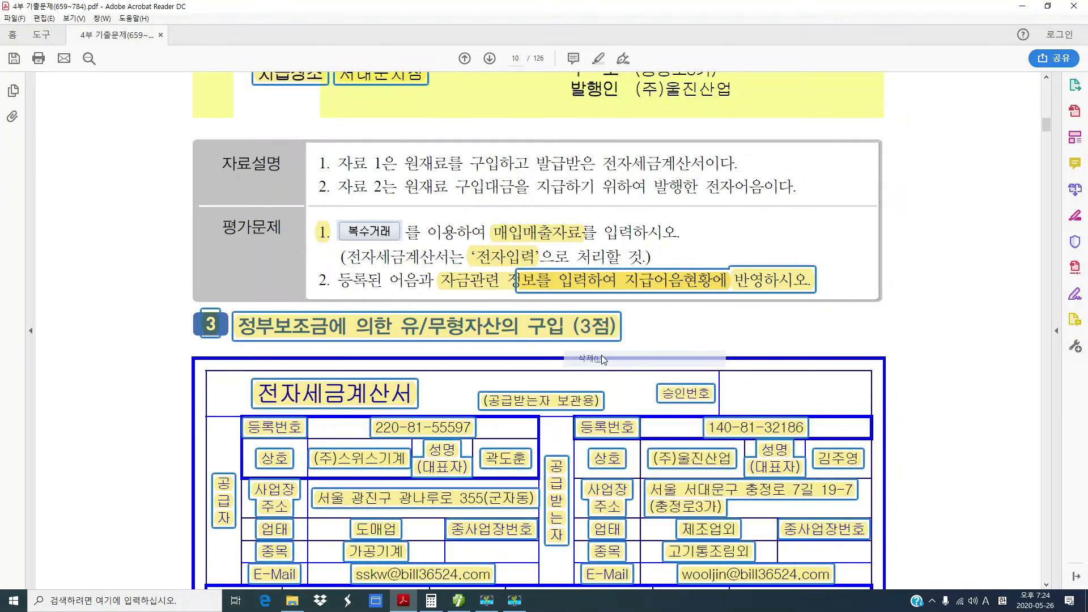
Highlight question 3's key phrases: 정부보조금 15,000,000, 매입매출전표에 입력하시오, 전자입력 and 정부보조금 회계처리는 일반전표에.
{"action": "scroll", "coordinate": [618, 340], "scroll_direction": "down", "scroll_amount": 3}
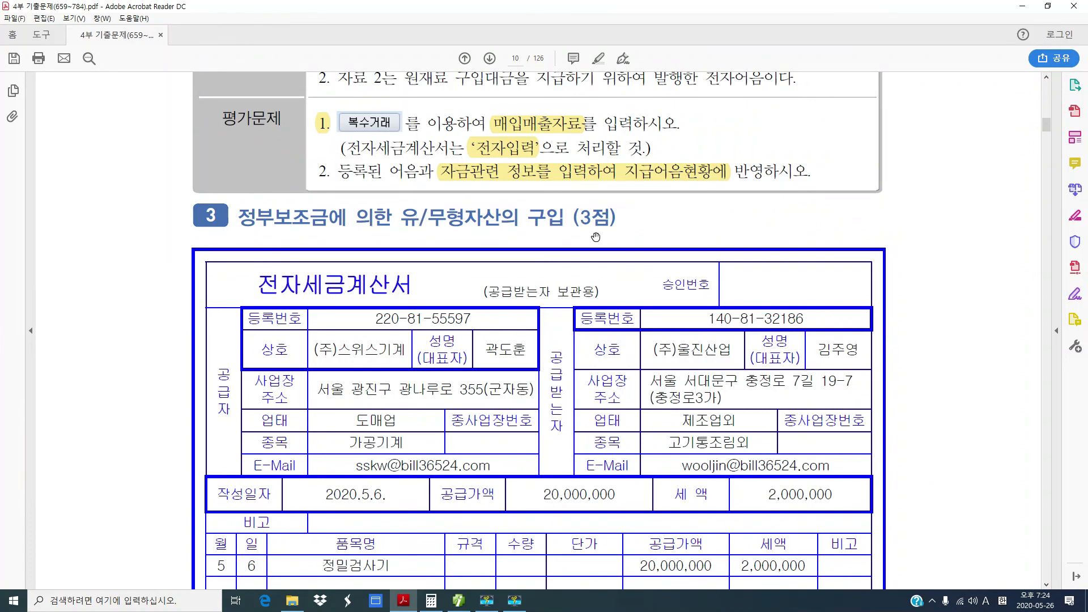
{"action": "scroll", "coordinate": [474, 255], "scroll_direction": "down", "scroll_amount": 5}
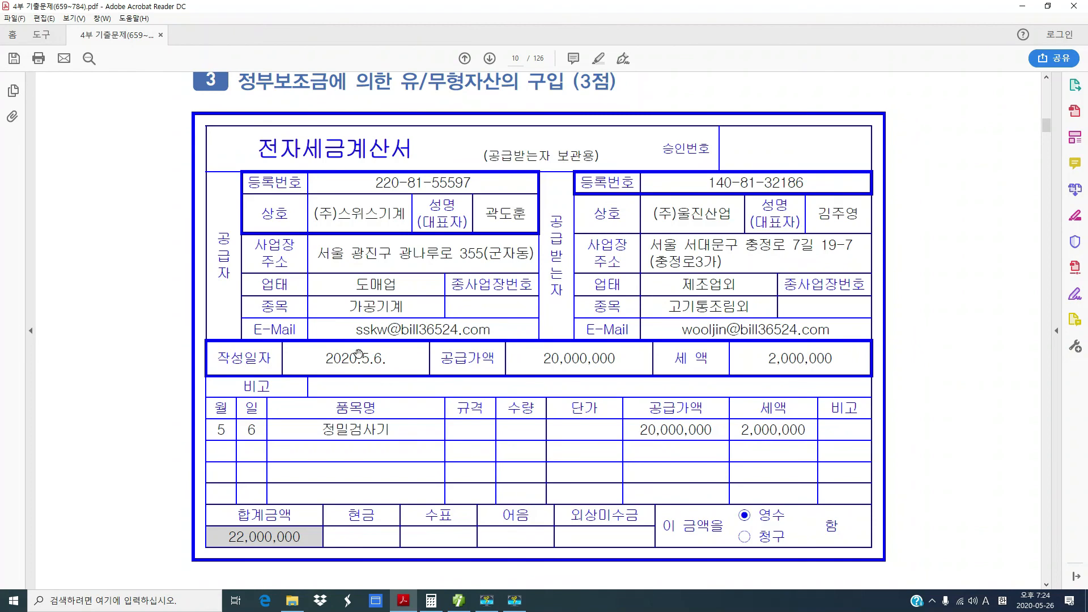
{"action": "scroll", "coordinate": [357, 354], "scroll_direction": "down", "scroll_amount": 3}
{"action": "scroll", "coordinate": [358, 352], "scroll_direction": "down", "scroll_amount": 18}
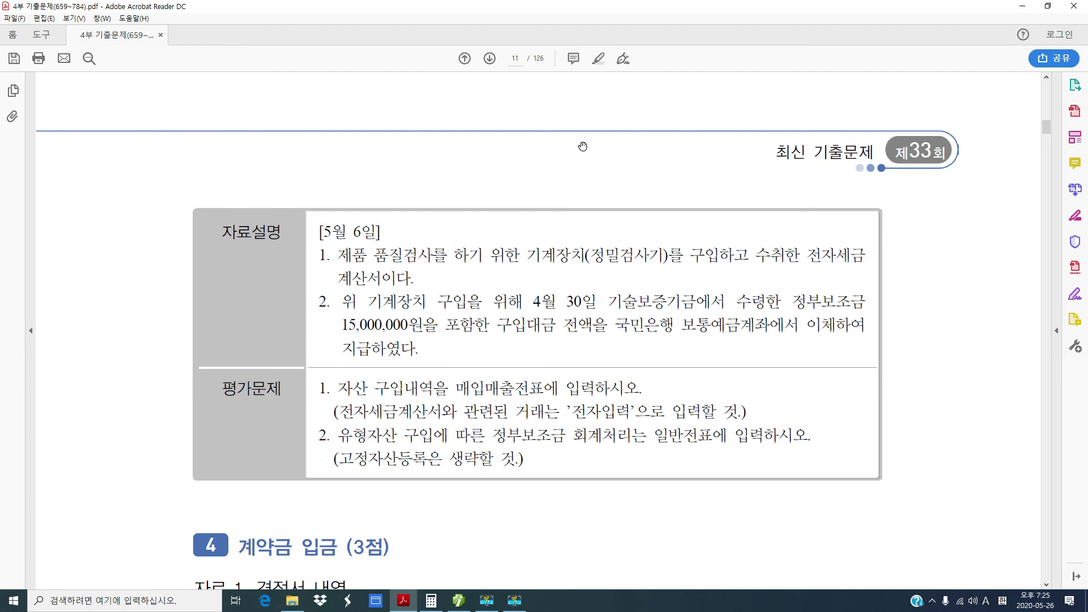
{"action": "left_click", "coordinate": [599, 58]}
{"action": "left_click_drag", "start_coordinate": [798, 305], "coordinate": [410, 326]}
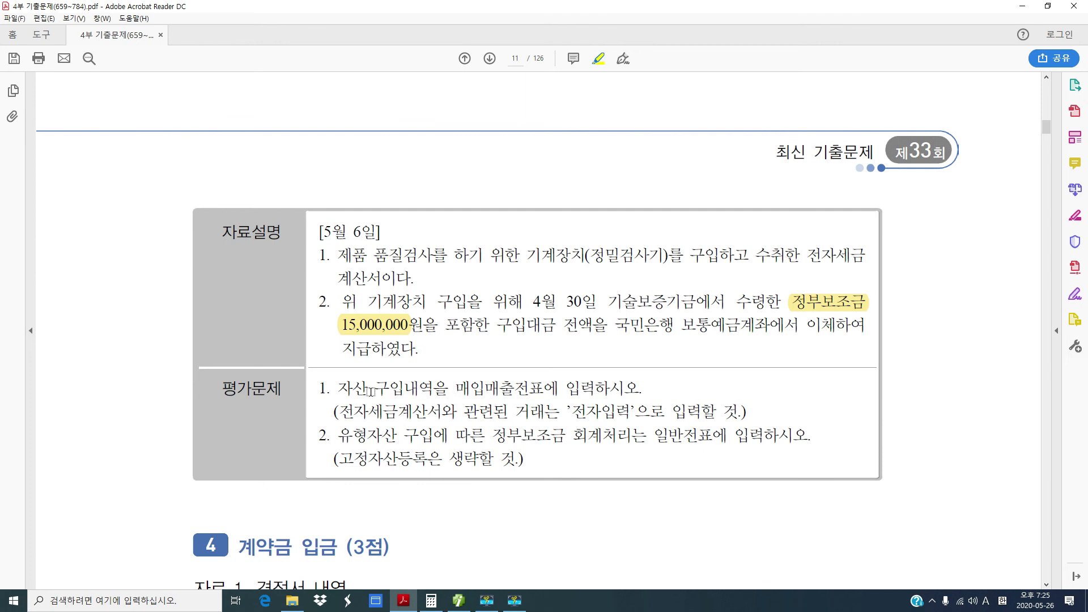
{"action": "left_click_drag", "start_coordinate": [453, 390], "coordinate": [642, 389]}
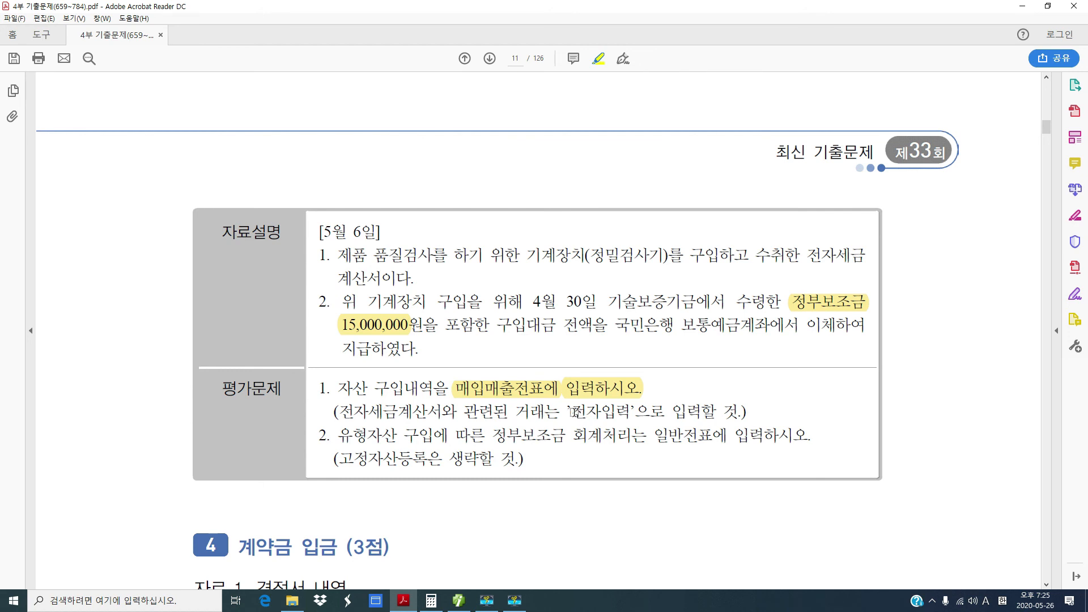
{"action": "left_click_drag", "start_coordinate": [570, 414], "coordinate": [629, 415]}
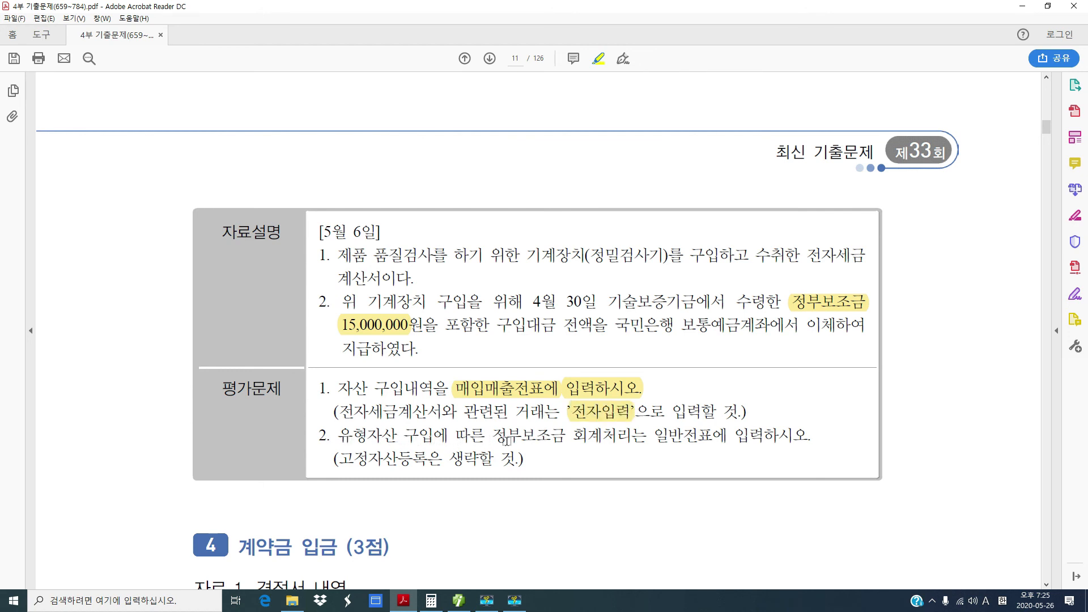
{"action": "left_click_drag", "start_coordinate": [492, 438], "coordinate": [672, 437]}
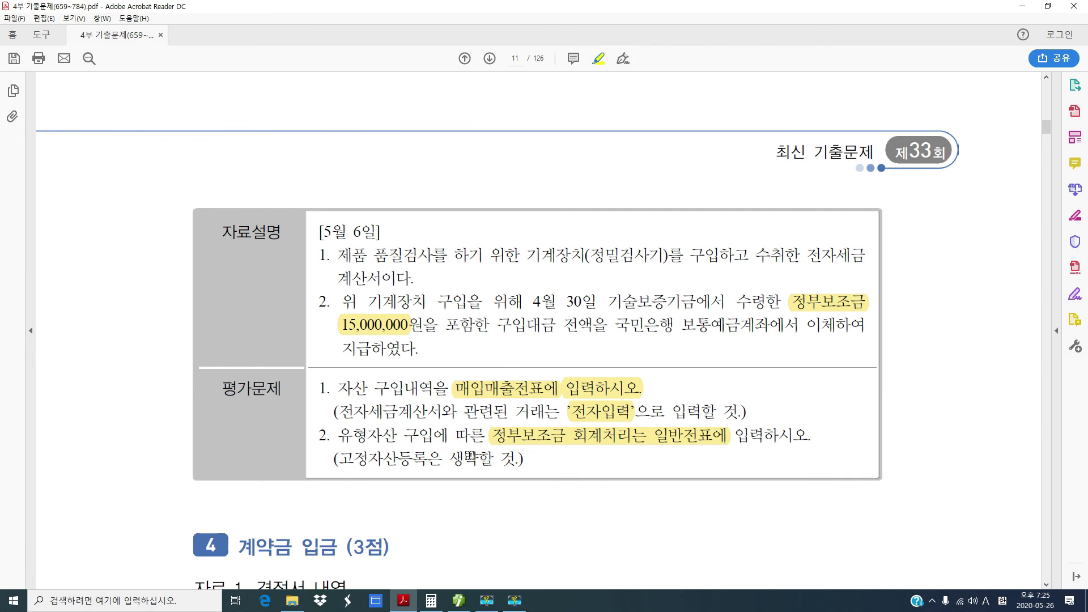
Recheck question 3's tax invoice, switch to Smart A and set the 매입매출전표입력 date to May 6.
{"action": "scroll", "coordinate": [357, 420], "scroll_direction": "up", "scroll_amount": 3}
{"action": "scroll", "coordinate": [363, 405], "scroll_direction": "up", "scroll_amount": 10}
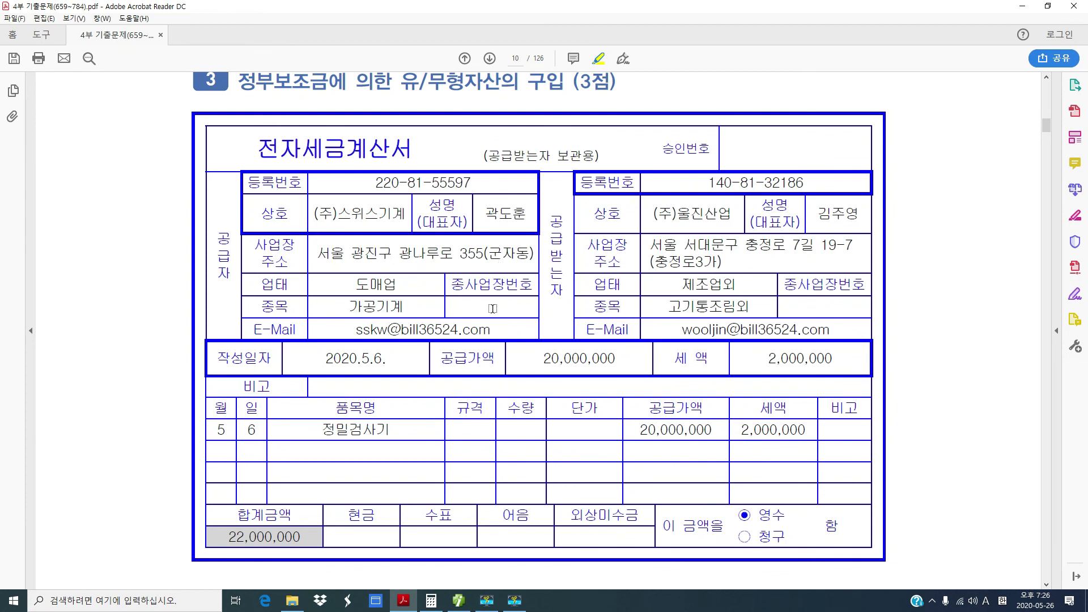
{"action": "scroll", "coordinate": [486, 375], "scroll_direction": "down", "scroll_amount": 1}
{"action": "scroll", "coordinate": [486, 375], "scroll_direction": "down", "scroll_amount": 1}
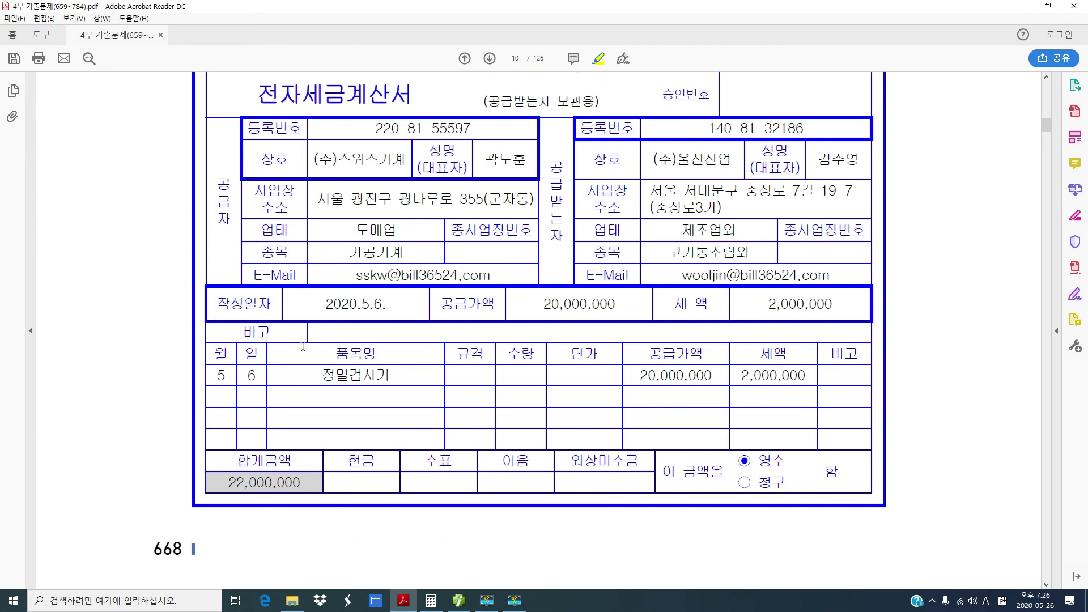
{"action": "left_click", "coordinate": [460, 602]}
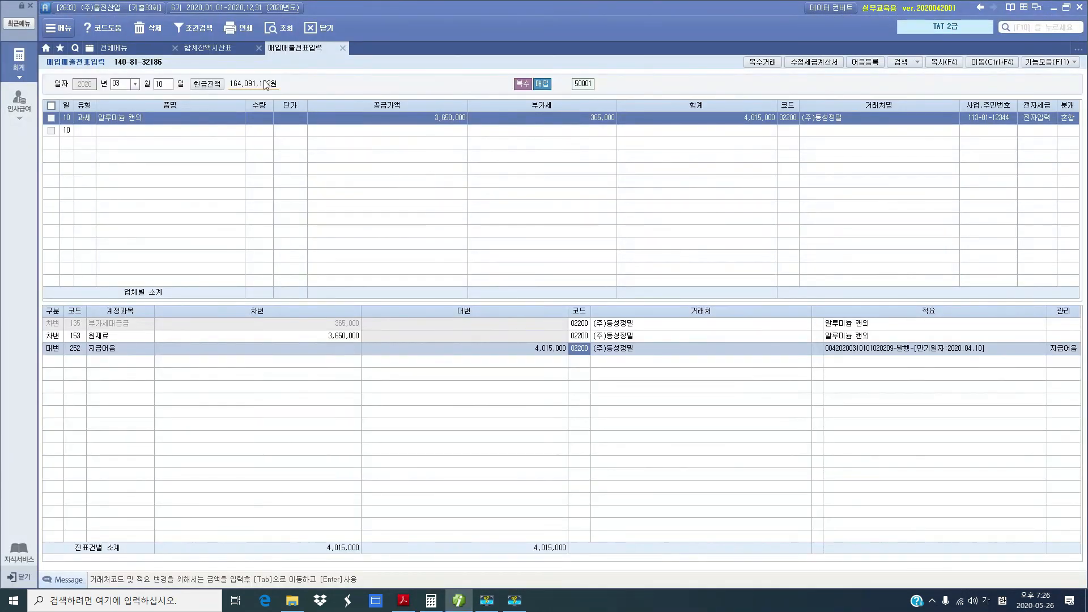
{"action": "left_click", "coordinate": [130, 87]}
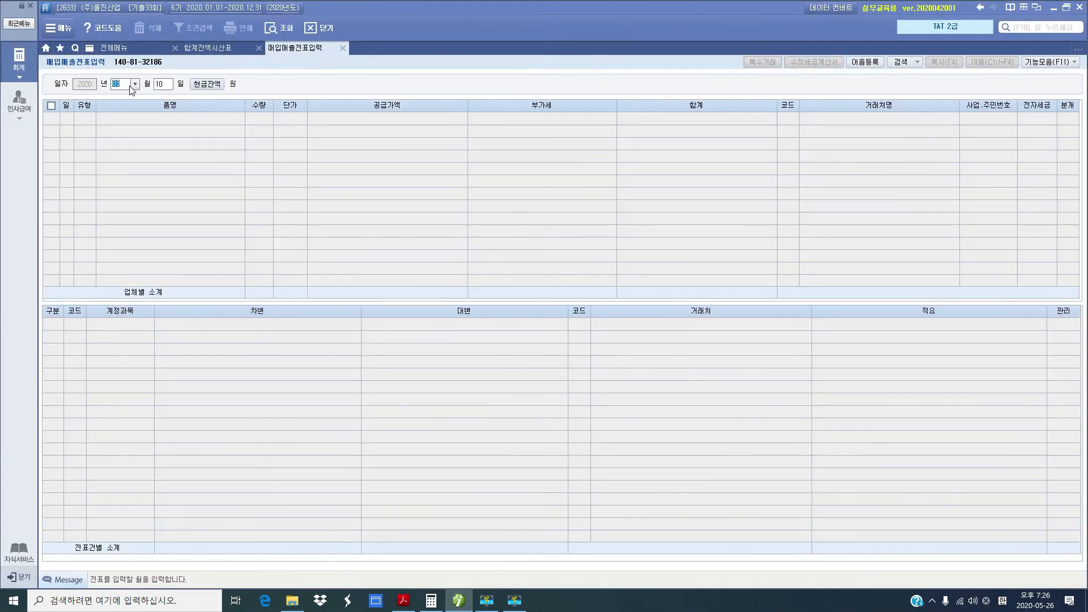
{"action": "type", "text": "05"}
{"action": "key", "text": "Return"}
{"action": "type", "text": "06"}
{"action": "key", "text": "Return"}
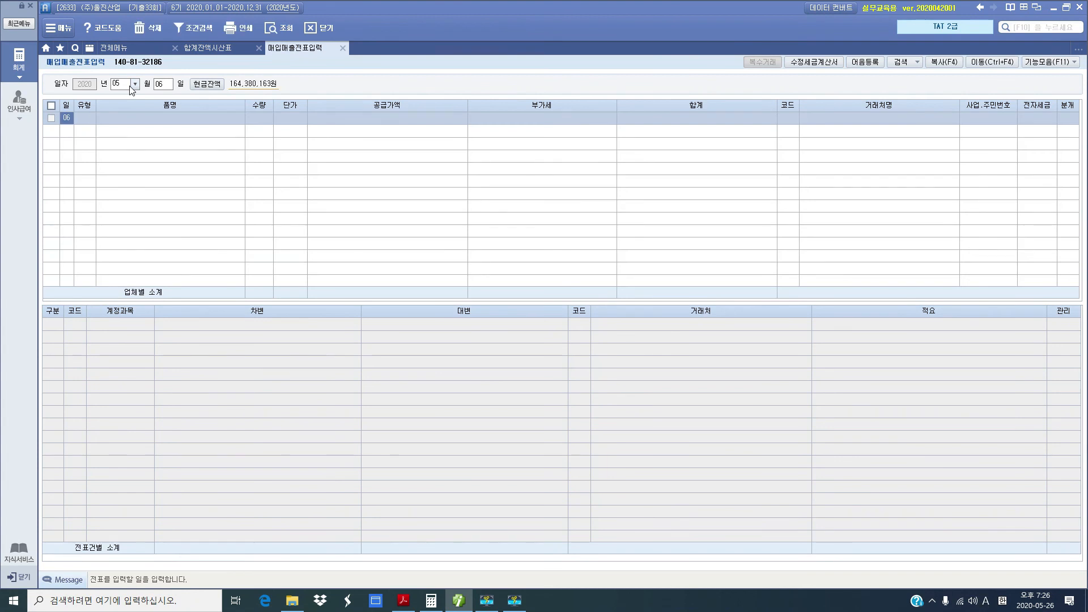
Start a purchase voucher of type 51 과세 with the 품명 정밀검사기.
{"action": "key", "text": "Return"}
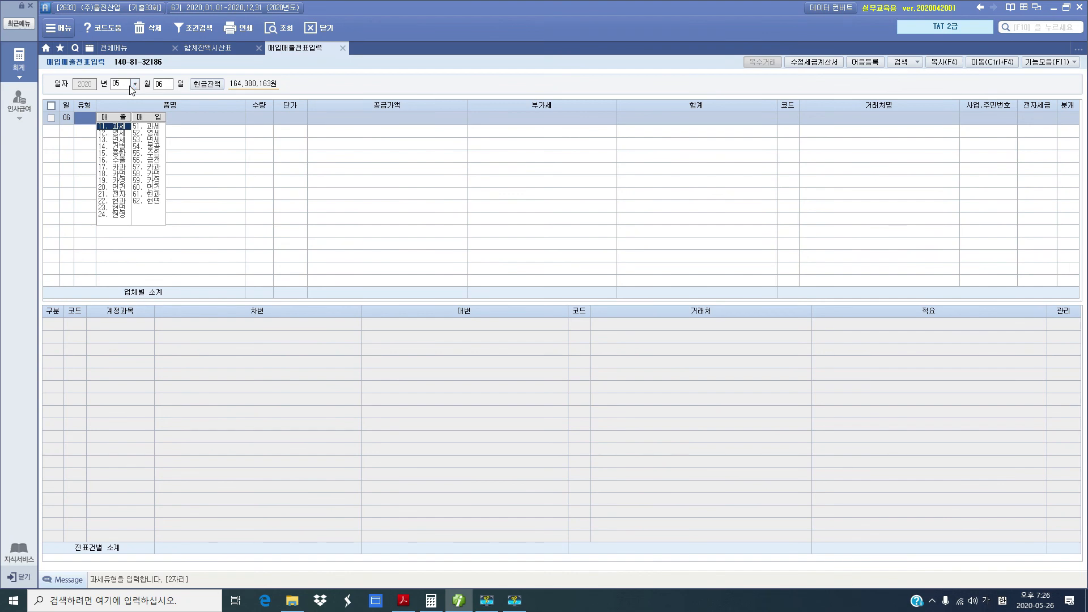
{"action": "type", "text": "11"}
{"action": "key", "text": "Return"}
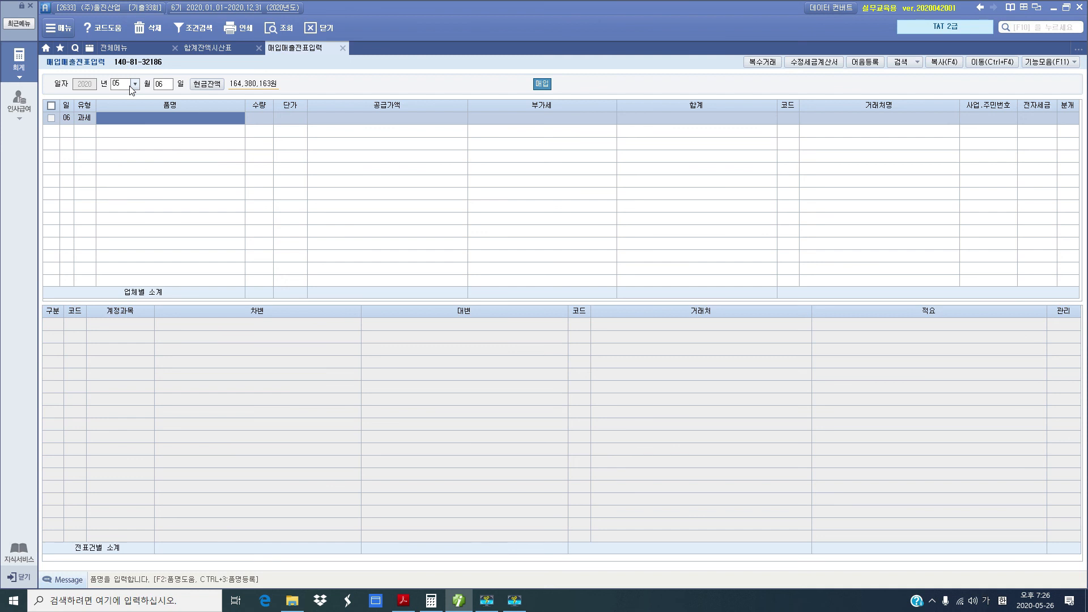
{"action": "type", "text": "정"}
{"action": "type", "text": "밀검사기"}
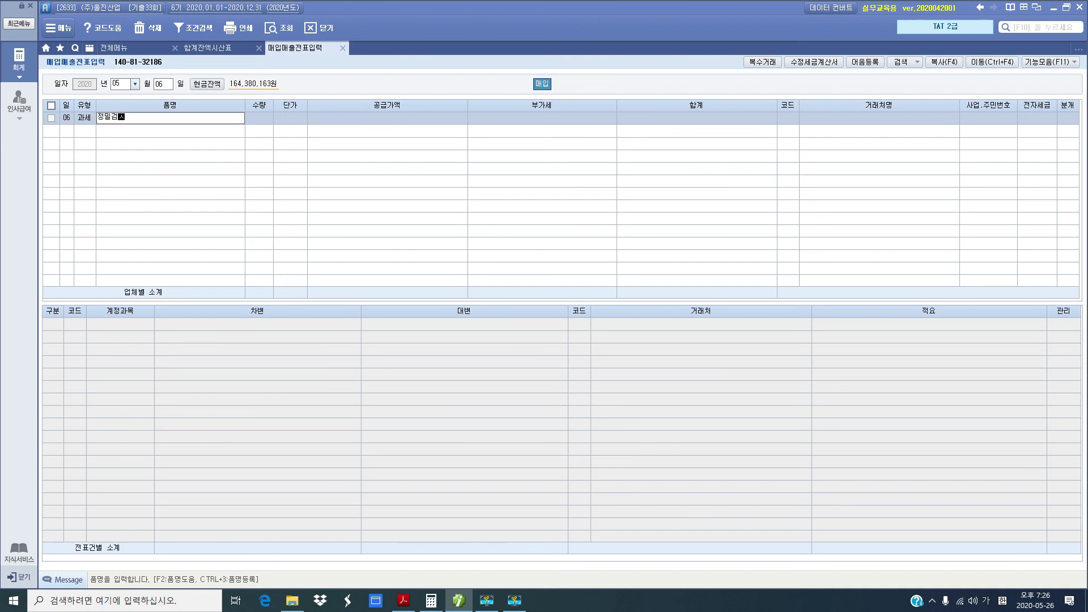
{"action": "key", "text": "Return"}
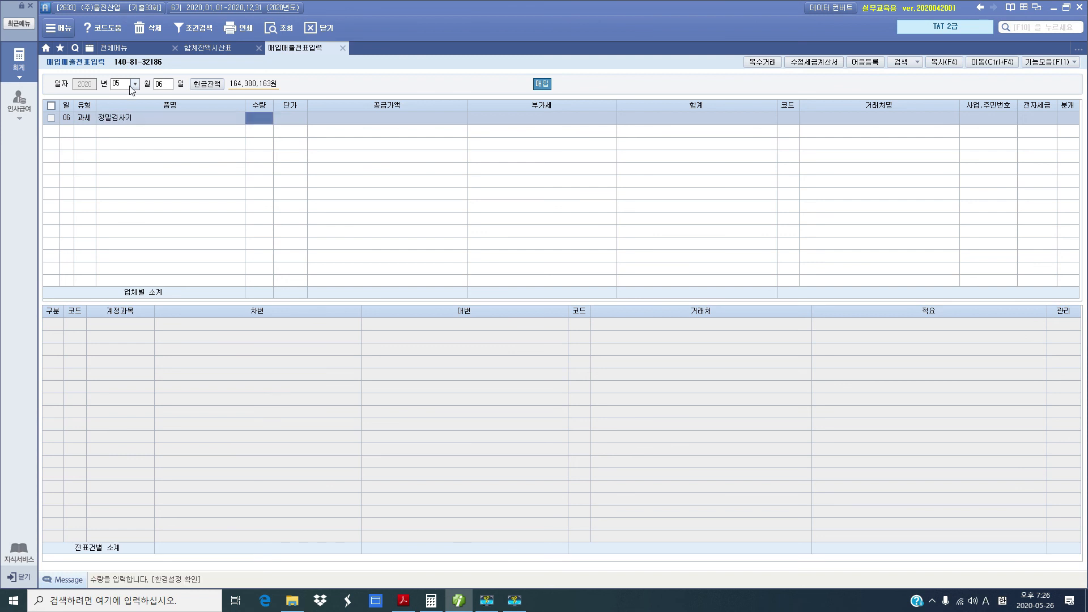
Leave 수량 and 단가 empty, enter 공급가액 20,000,000 and choose (주)스위스기계 as the 거래처.
{"action": "key", "text": "Return"}
{"action": "key", "text": "Return"}
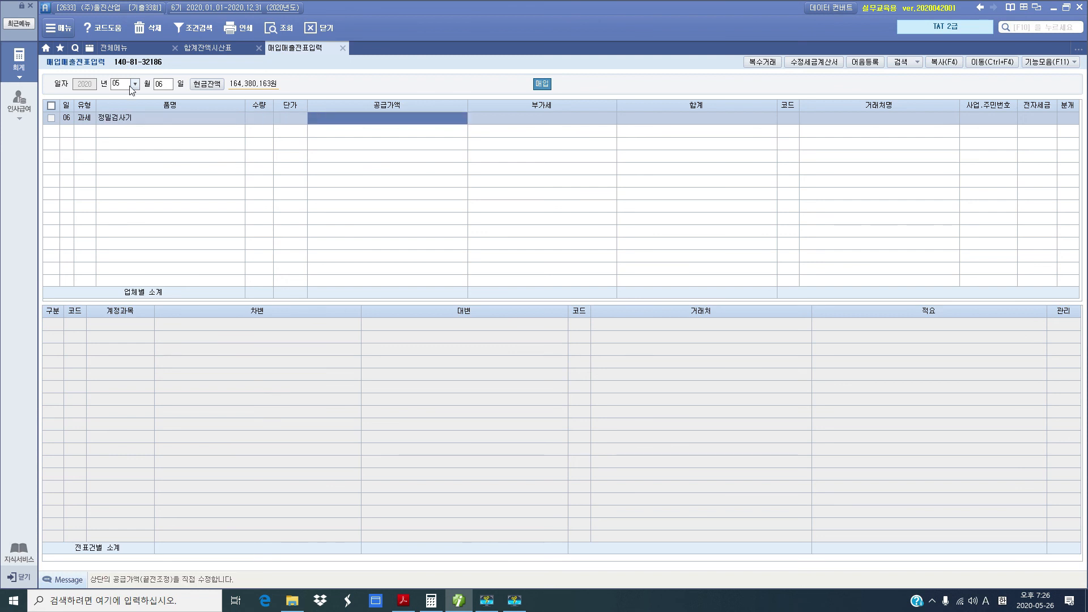
{"action": "type", "text": "20000000"}
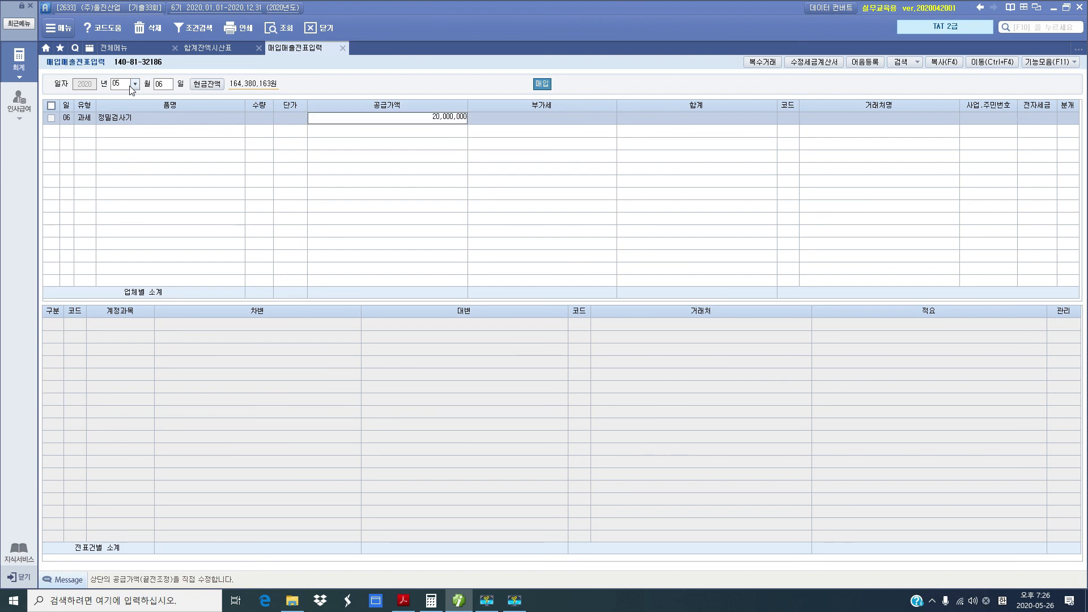
{"action": "key", "text": "Return"}
{"action": "key", "text": "Return"}
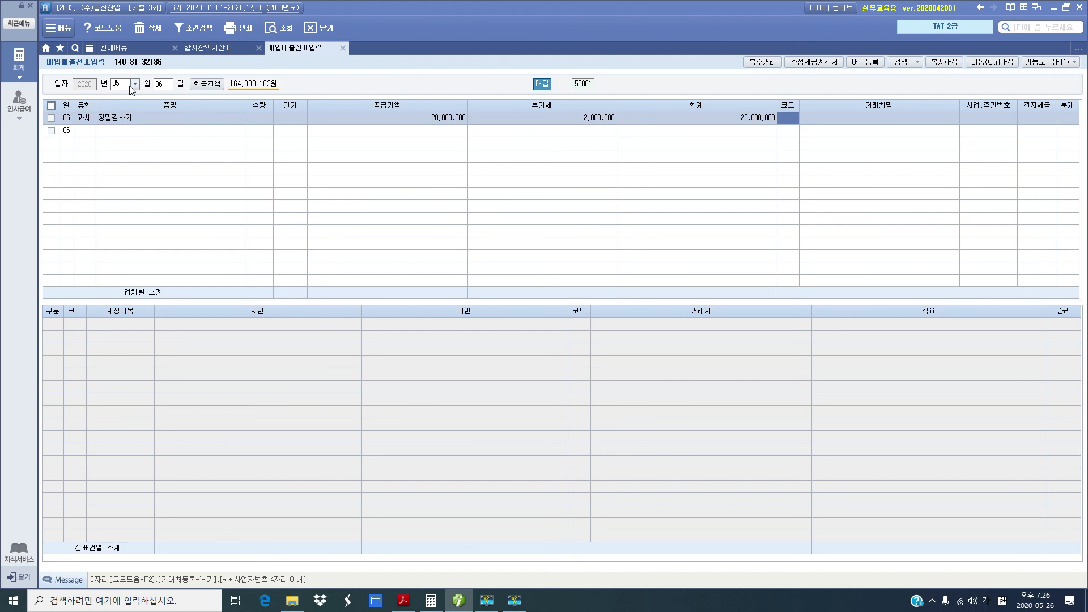
{"action": "type", "text": "ㅅㅜ"}
{"action": "key", "text": "Return"}
{"action": "key", "text": "Return"}
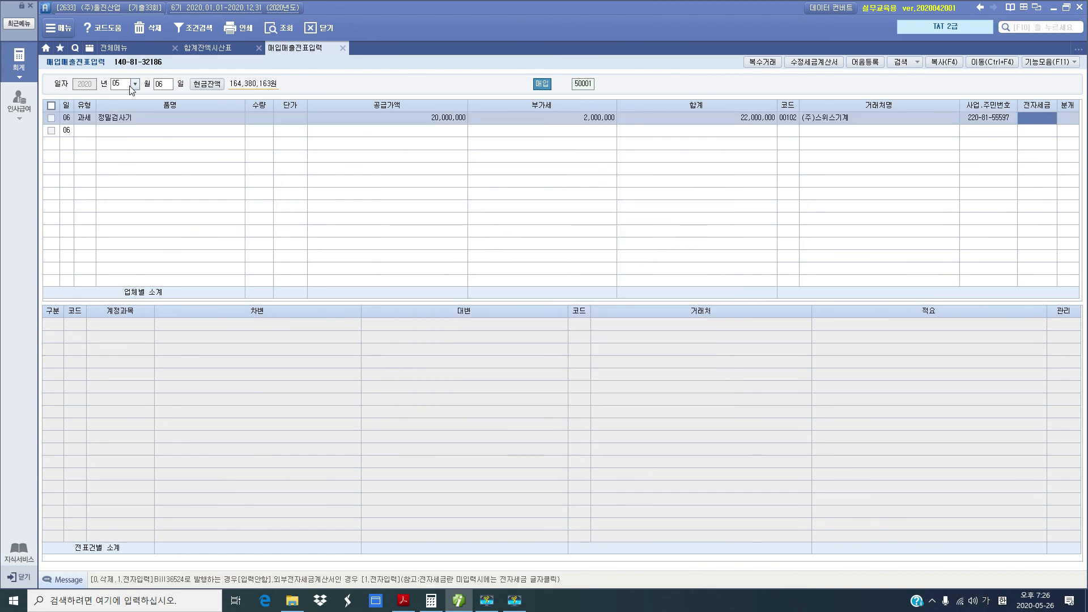
Set the 정밀검사기 voucher's 전자세금 to 전자입력 and its 분개 to 혼합.
{"action": "type", "text": "1"}
{"action": "key", "text": "Return"}
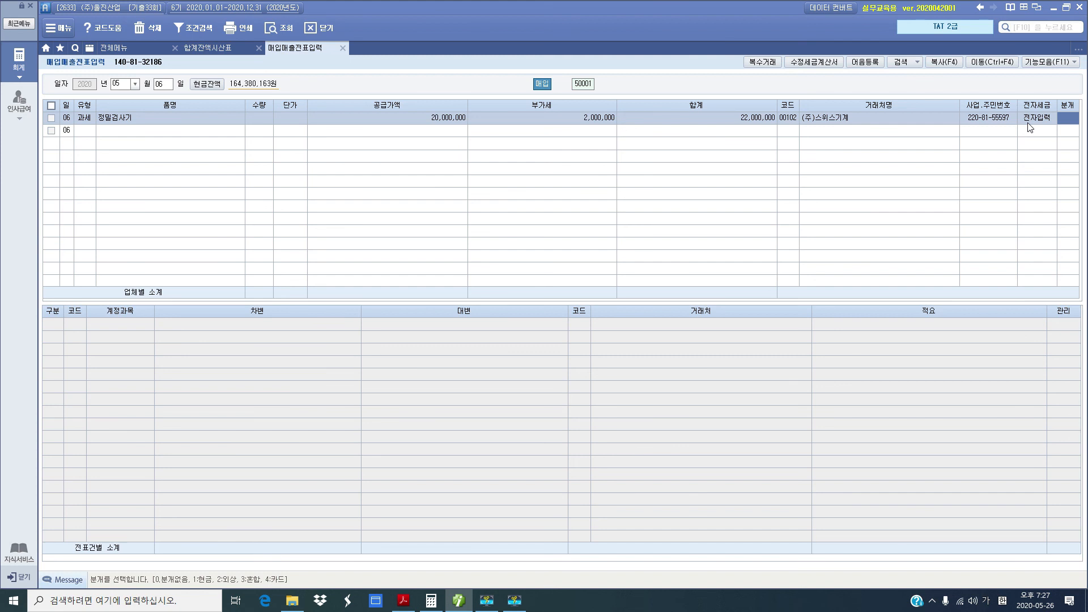
{"action": "type", "text": "3"}
{"action": "key", "text": "Return"}
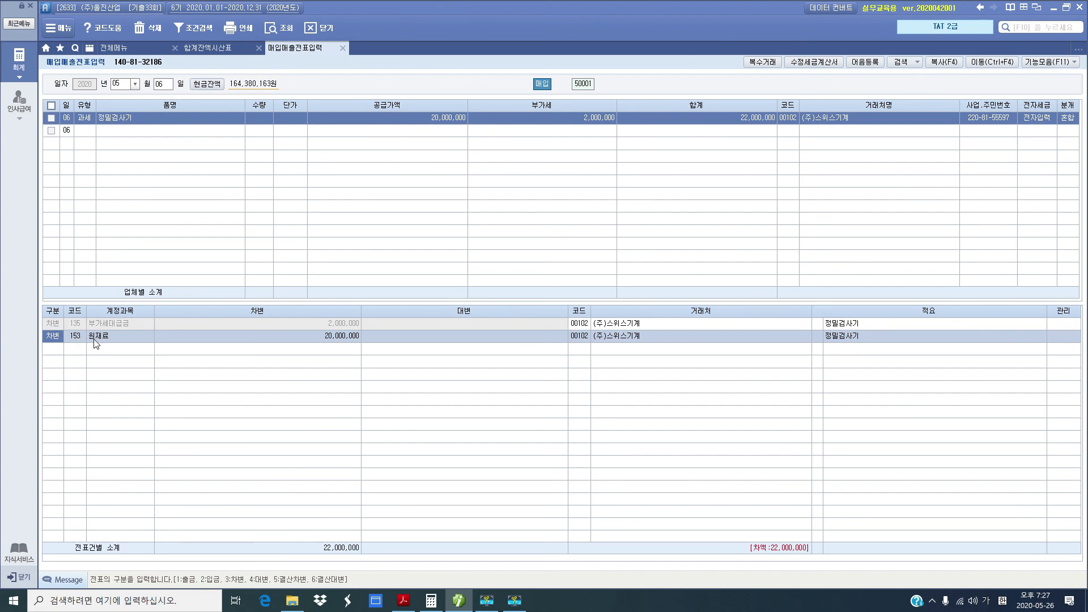
Change the debit account of the 20,000,000 line from 원재료 to 206 기계장치.
{"action": "left_click", "coordinate": [72, 340]}
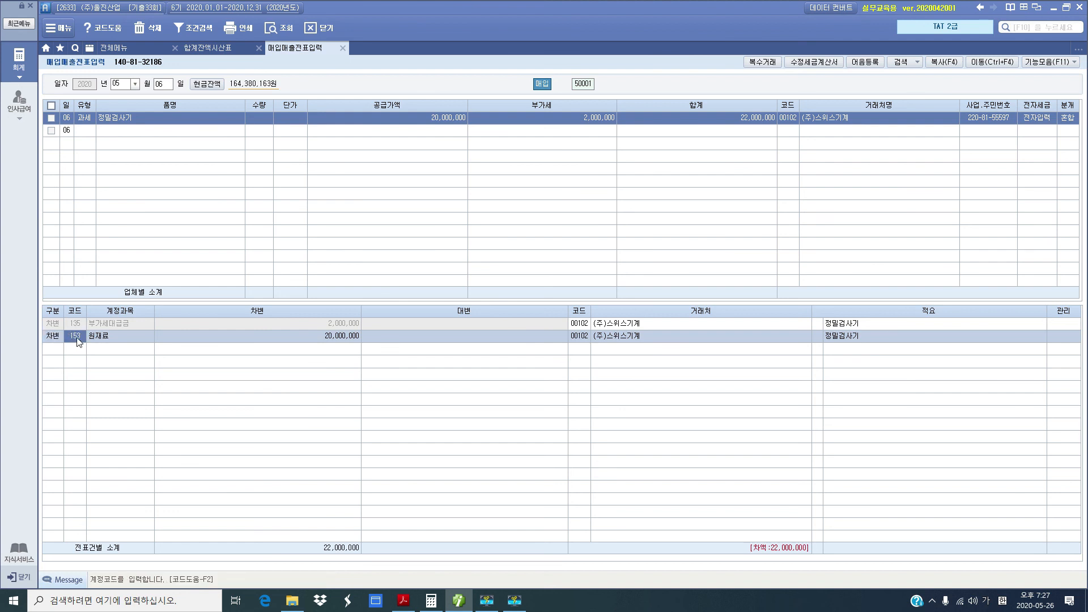
{"action": "type", "text": "ㄱ"}
{"action": "type", "text": "기계"}
{"action": "key", "text": "Return"}
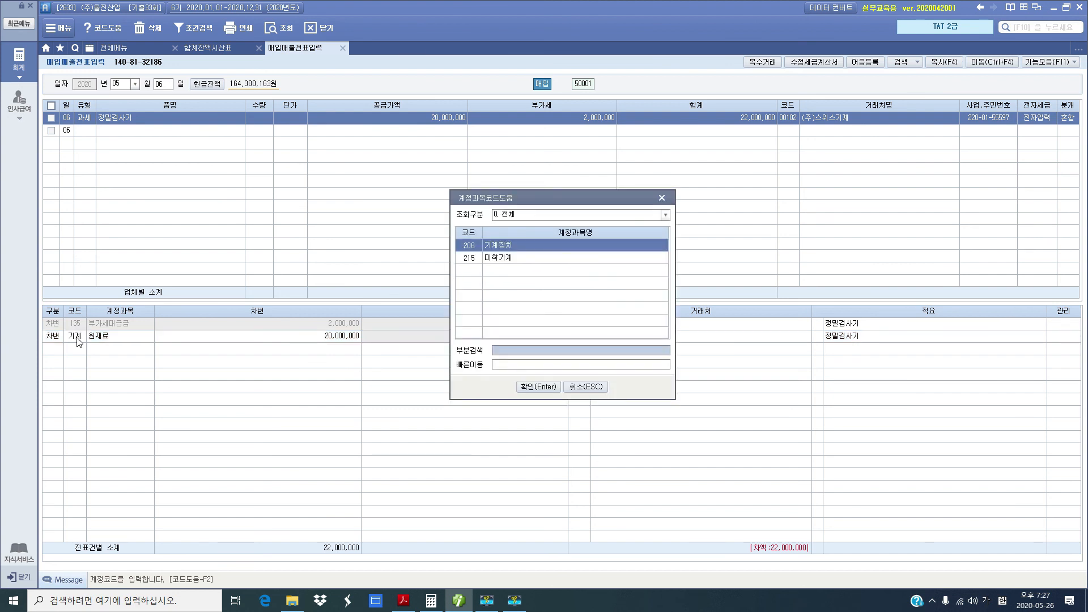
{"action": "key", "text": "Return"}
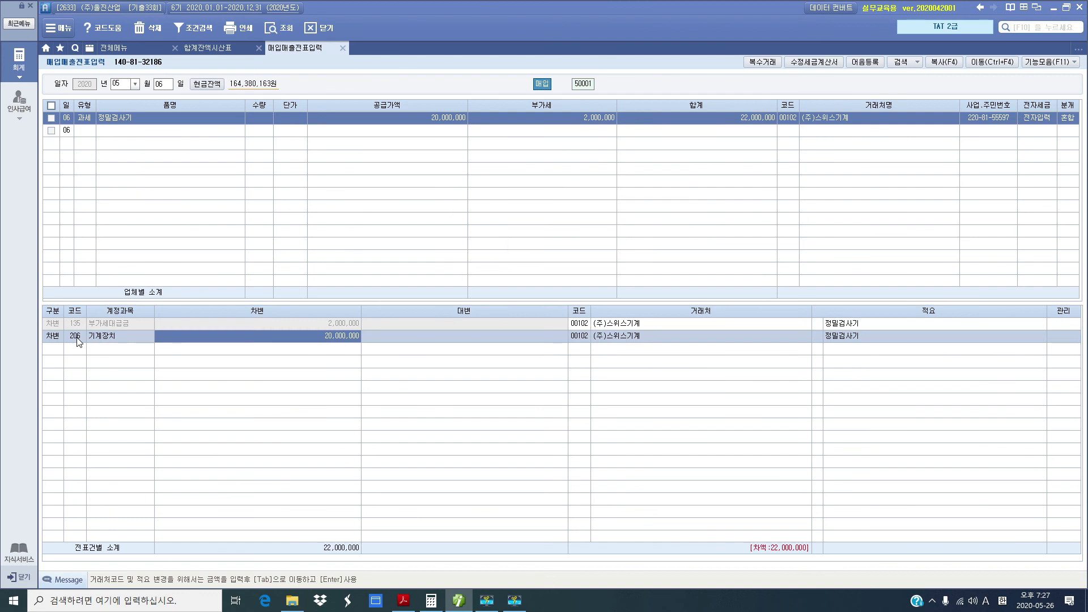
{"action": "key", "text": "Return"}
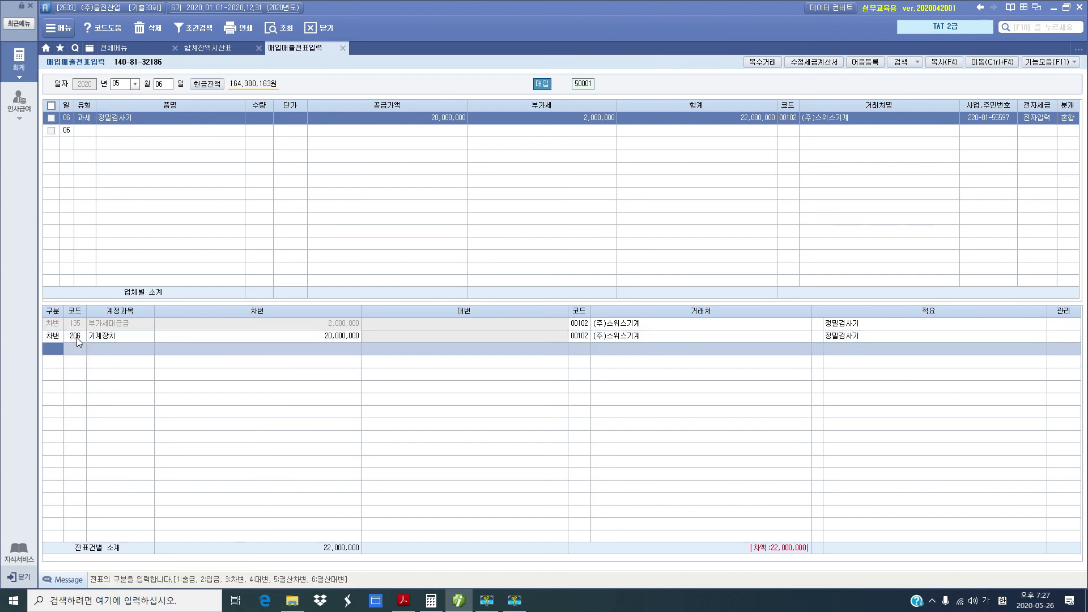
Add a 대변 line for account 103 보통예금 with an amount of 22,000,000.
{"action": "type", "text": "4103"}
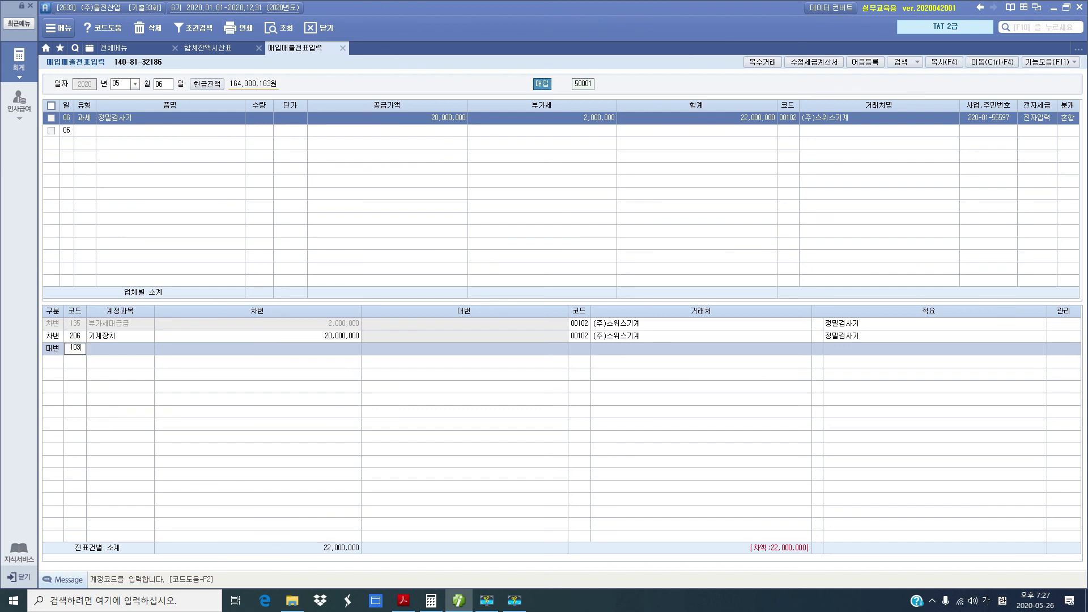
{"action": "key", "text": "Return"}
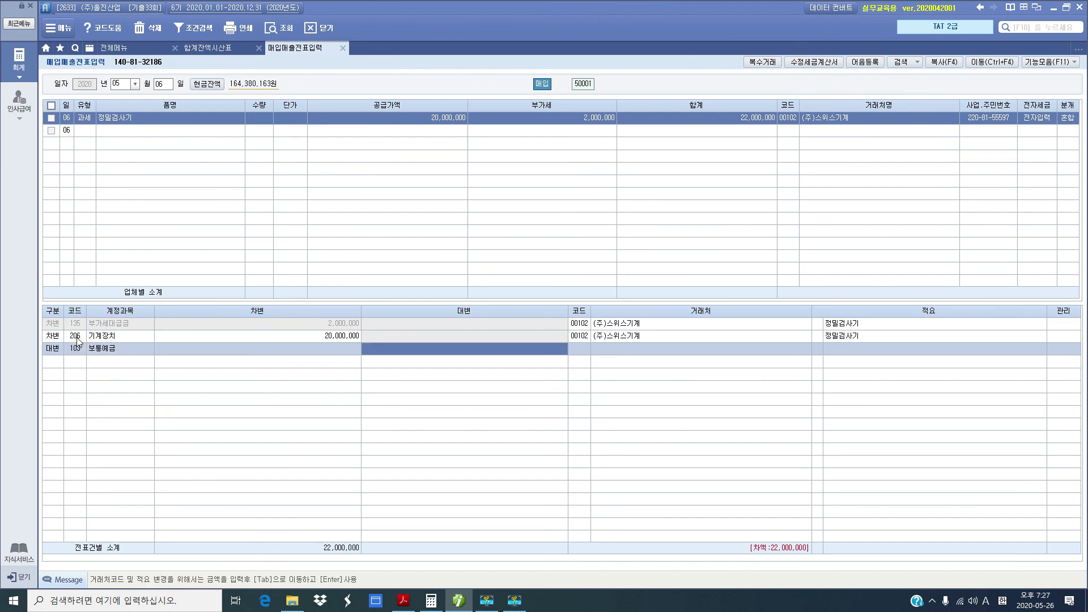
{"action": "type", "text": "22"}
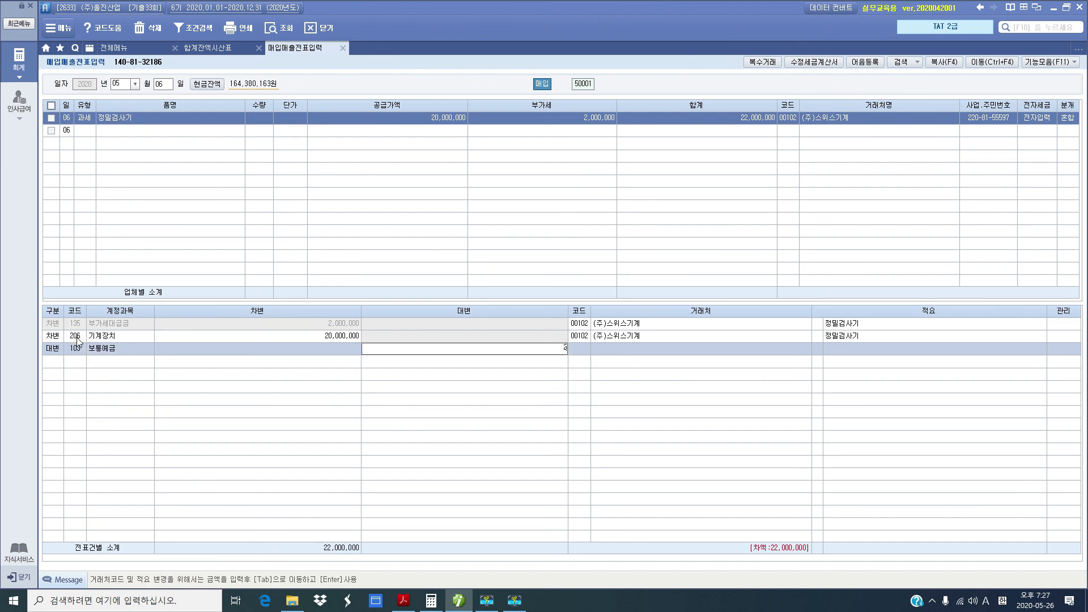
{"action": "key", "text": "plus"}
{"action": "key", "text": "plus"}
{"action": "key", "text": "Return"}
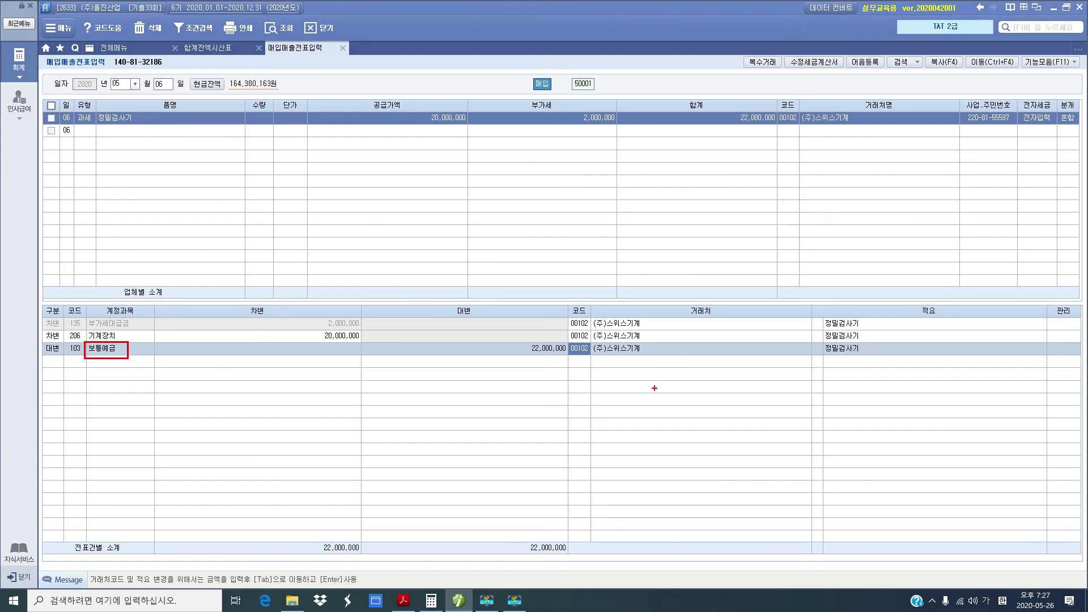
Change the 거래처 of the 보통예금 line to 98001 국민은행.
{"action": "left_click_drag", "start_coordinate": [567, 341], "coordinate": [653, 356]}
{"action": "left_click_drag", "start_coordinate": [562, 367], "coordinate": [588, 356]}
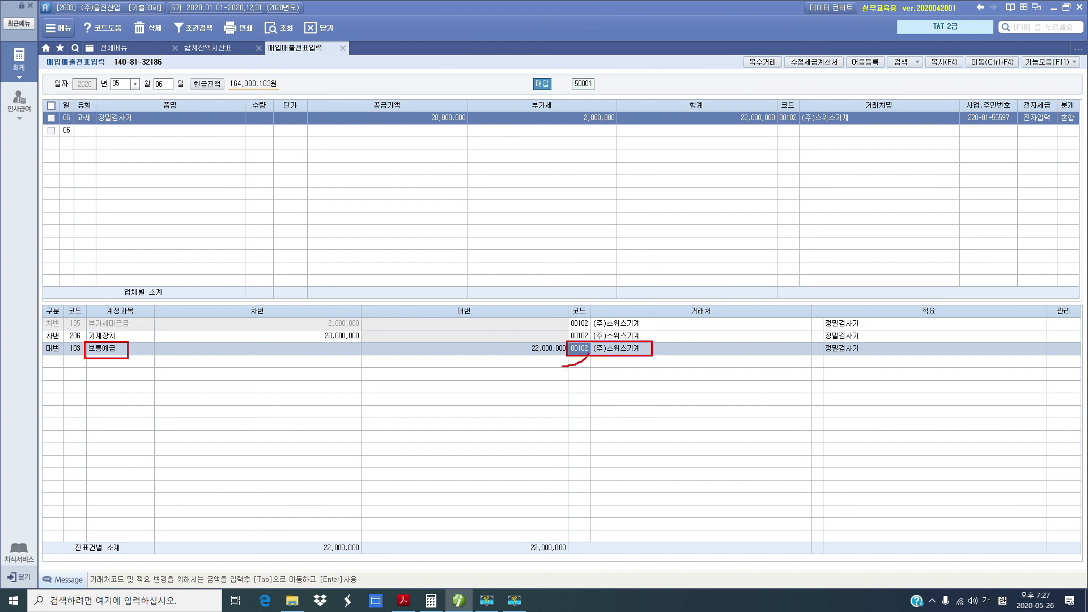
{"action": "key", "text": "Escape"}
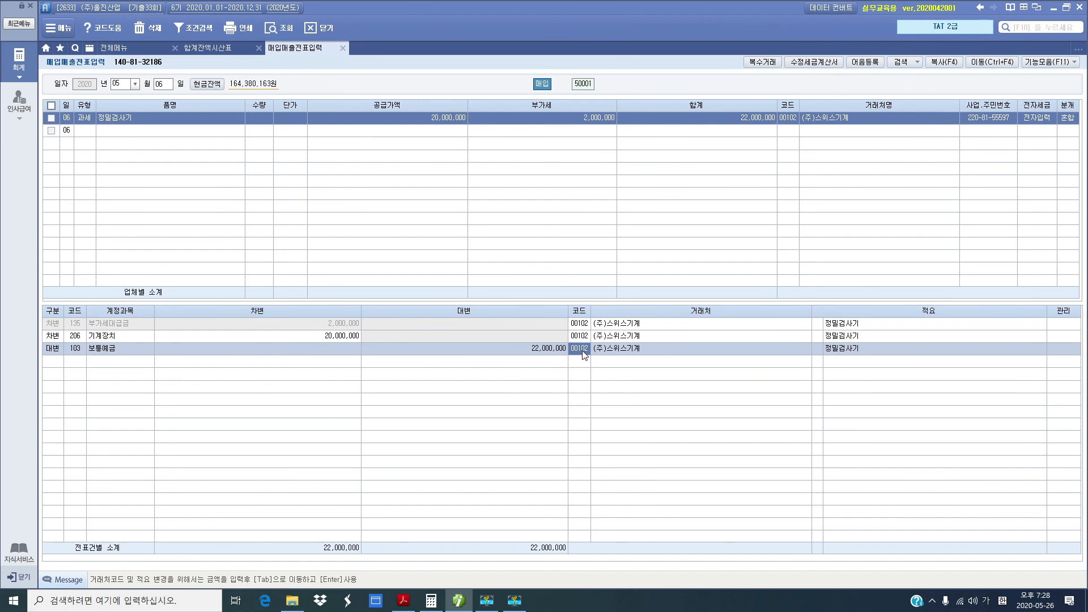
{"action": "type", "text": "국ㅁ"}
{"action": "key", "text": "Return"}
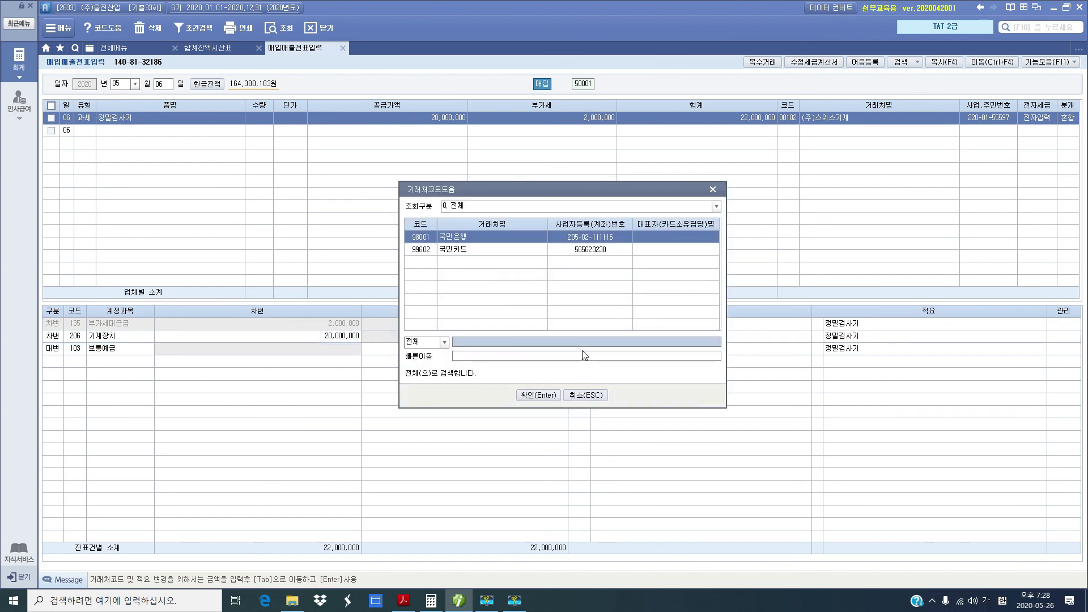
{"action": "key", "text": "Return"}
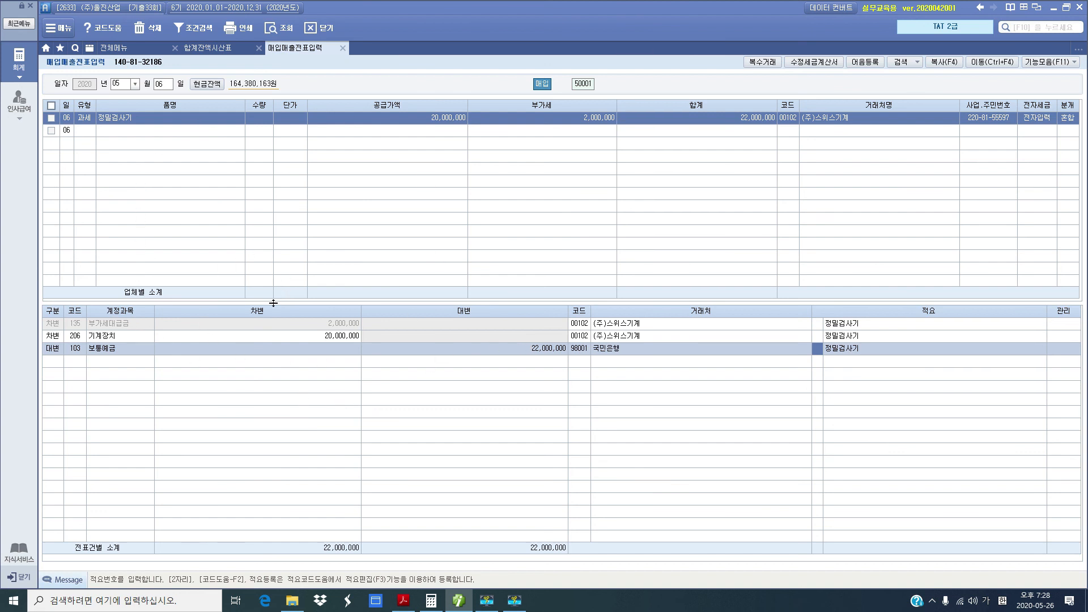
Switch to the exam PDF in Adobe Acrobat Reader, reread question 3's 자료설명 and 평가문제, and highlight the date 4월 30일.
{"action": "left_click", "coordinate": [403, 600]}
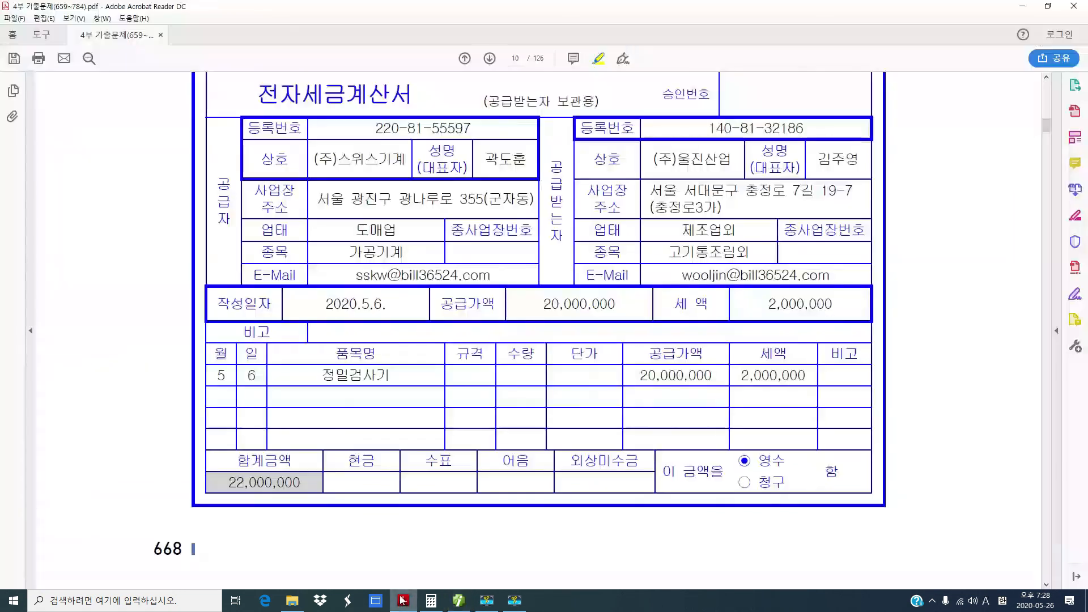
{"action": "scroll", "coordinate": [316, 420], "scroll_direction": "down", "scroll_amount": 15}
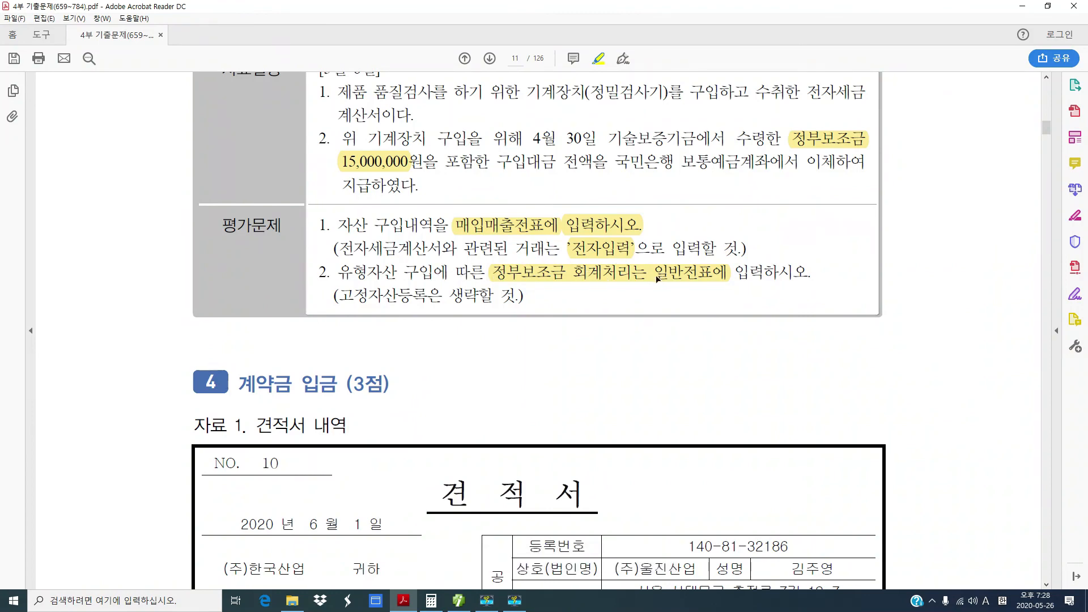
{"action": "scroll", "coordinate": [634, 318], "scroll_direction": "up", "scroll_amount": 2}
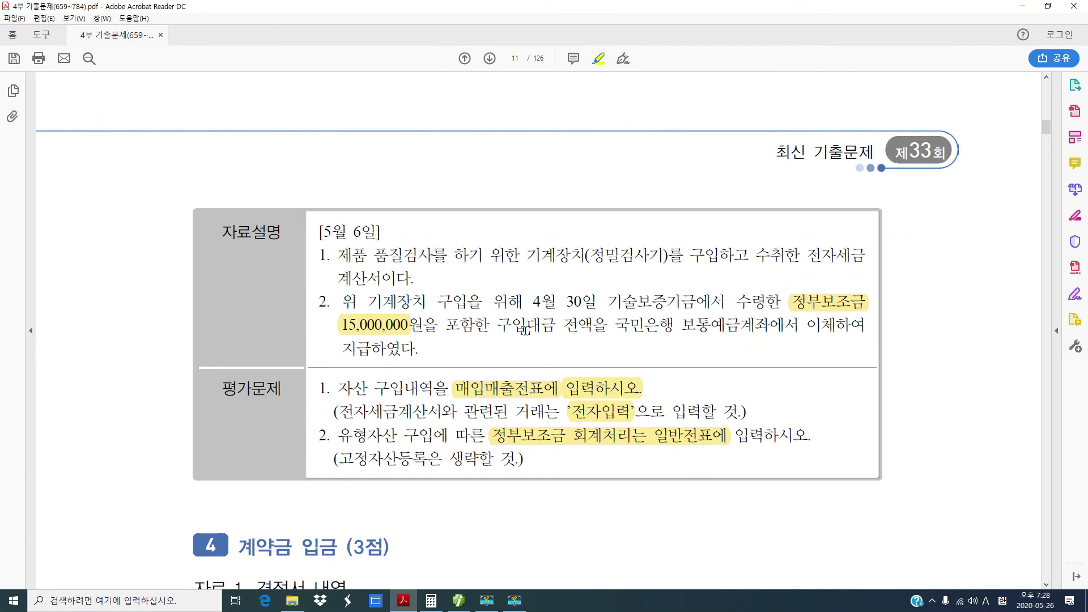
{"action": "left_click_drag", "start_coordinate": [532, 300], "coordinate": [582, 305]}
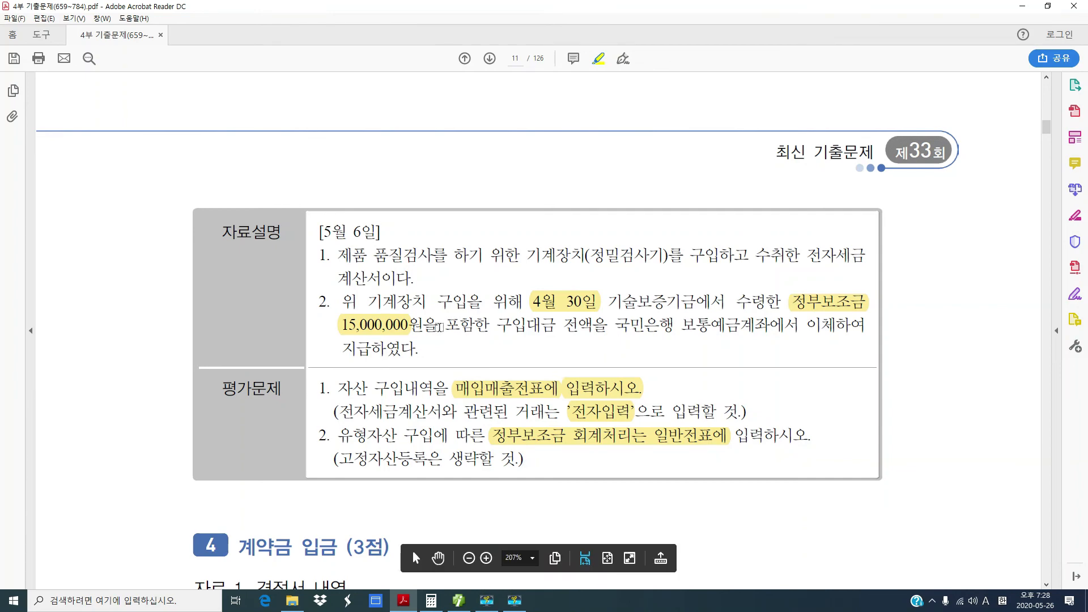
Return to Smart A, open 일반전표입력 and display the vouchers of April 30.
{"action": "left_click", "coordinate": [462, 603]}
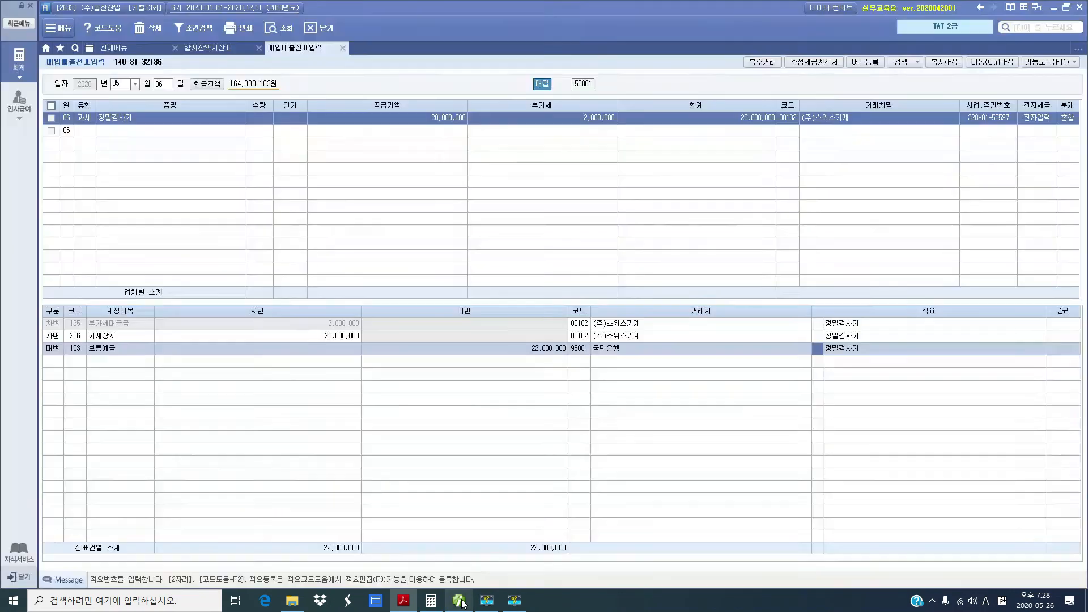
{"action": "left_click", "coordinate": [125, 48]}
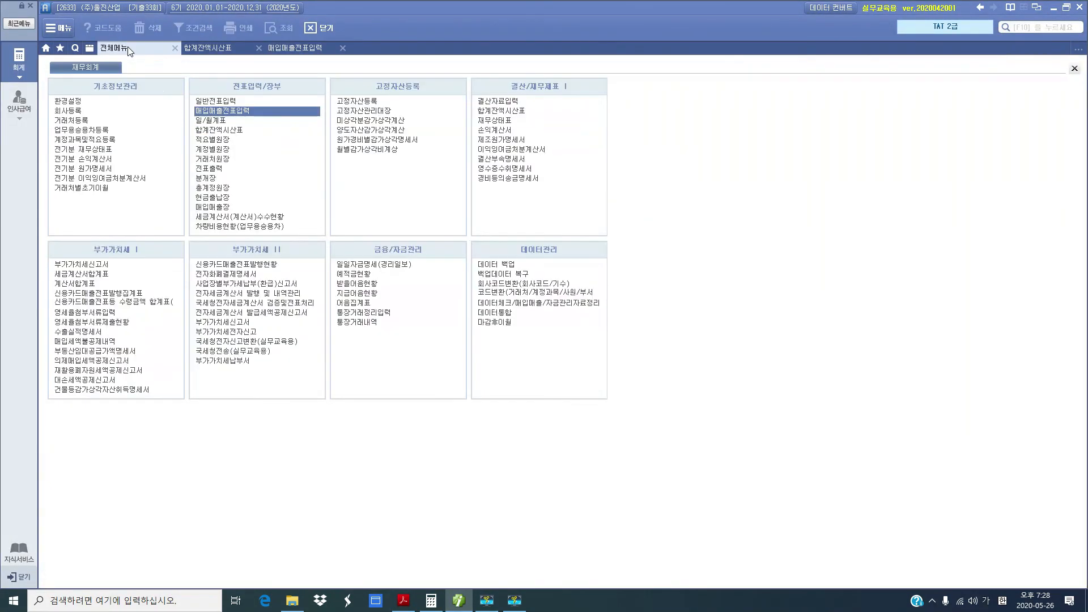
{"action": "left_click", "coordinate": [212, 102]}
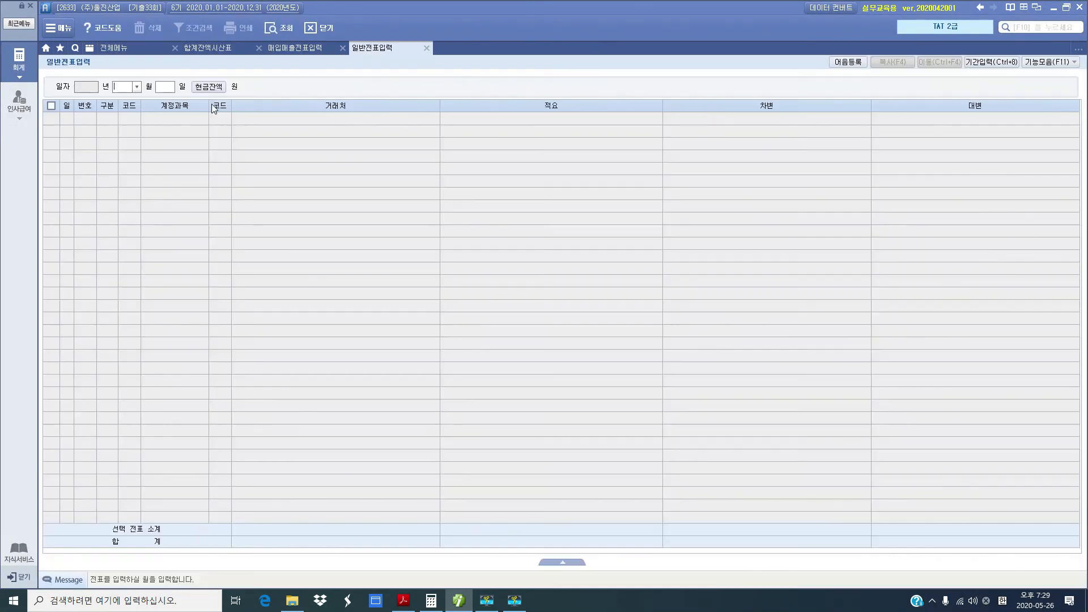
{"action": "type", "text": "4"}
{"action": "key", "text": "BackSpace"}
{"action": "type", "text": "4"}
{"action": "key", "text": "Return"}
{"action": "type", "text": "30"}
{"action": "key", "text": "Return"}
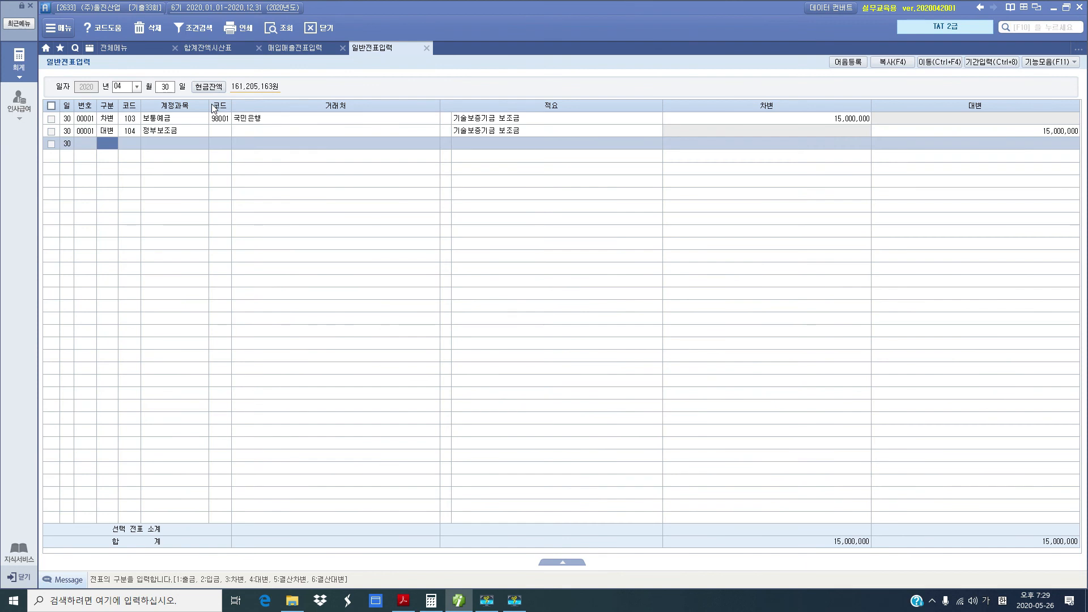
Examine the April 30 subsidy voucher's 보통예금 and 정부보조금 lines, checking account codes, 적요 and debit and credit amounts.
{"action": "left_click", "coordinate": [115, 122]}
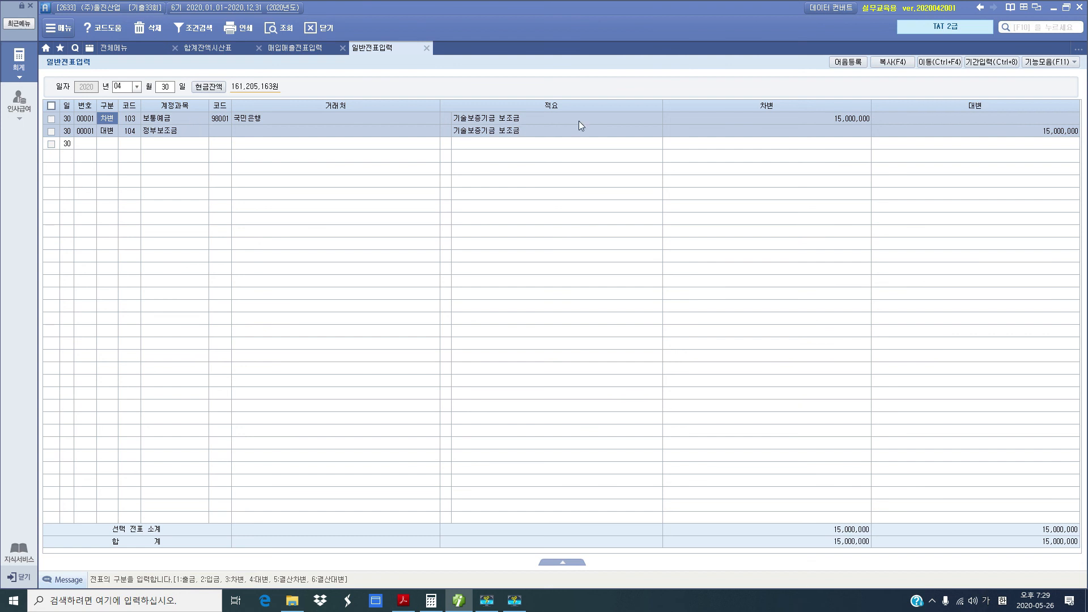
{"action": "left_click", "coordinate": [828, 120]}
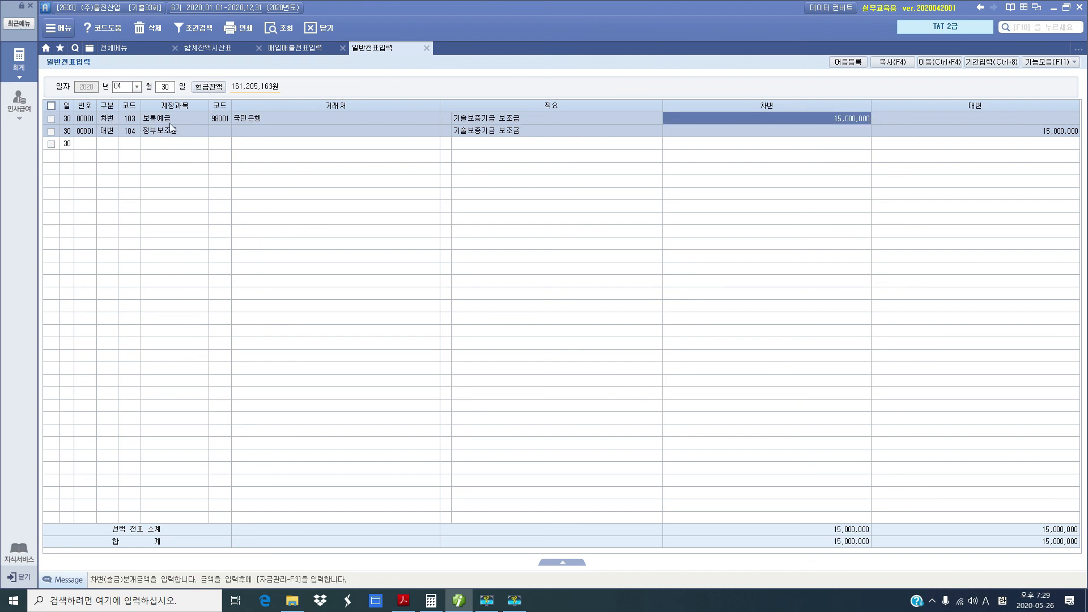
{"action": "left_click", "coordinate": [495, 120]}
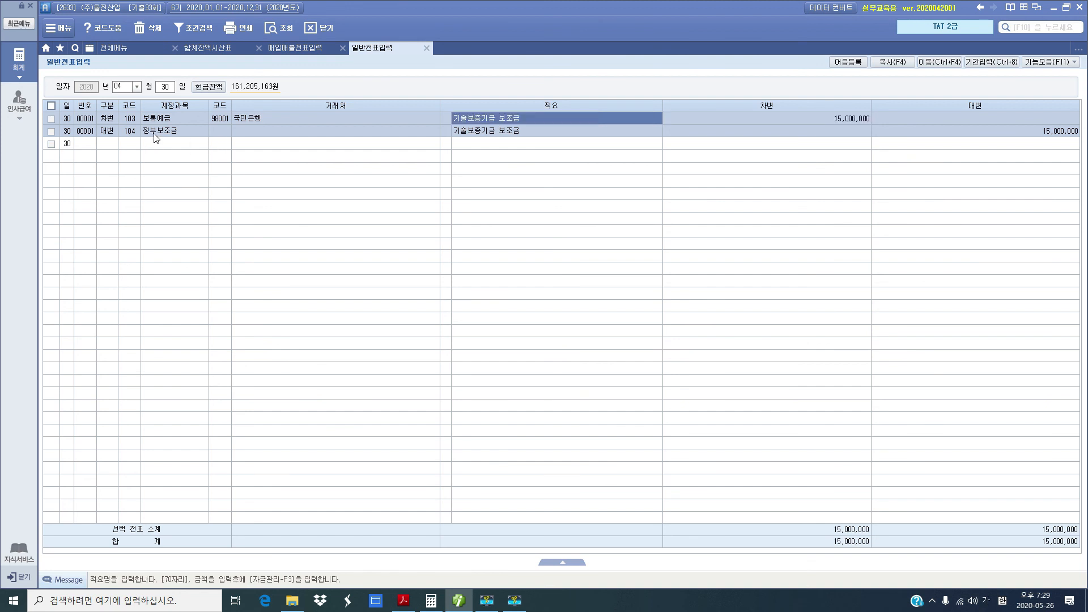
{"action": "left_click", "coordinate": [135, 122]}
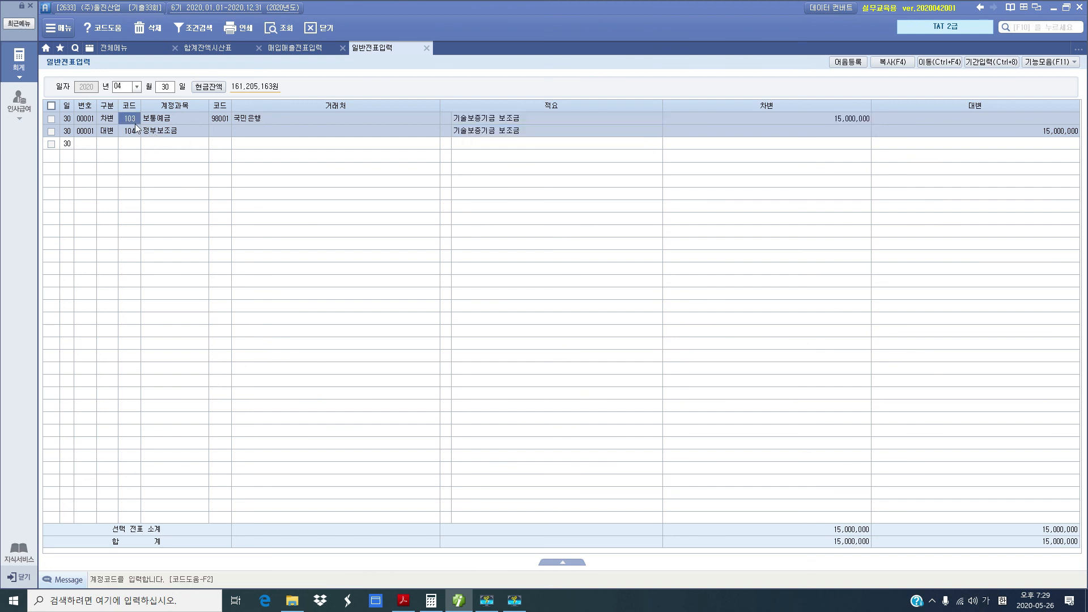
{"action": "mouse_move", "coordinate": [114, 107]}
{"action": "left_mouse_down"}
{"action": "mouse_move", "coordinate": [147, 124]}
{"action": "mouse_move", "coordinate": [124, 133]}
{"action": "mouse_move", "coordinate": [195, 137]}
{"action": "left_mouse_up"}
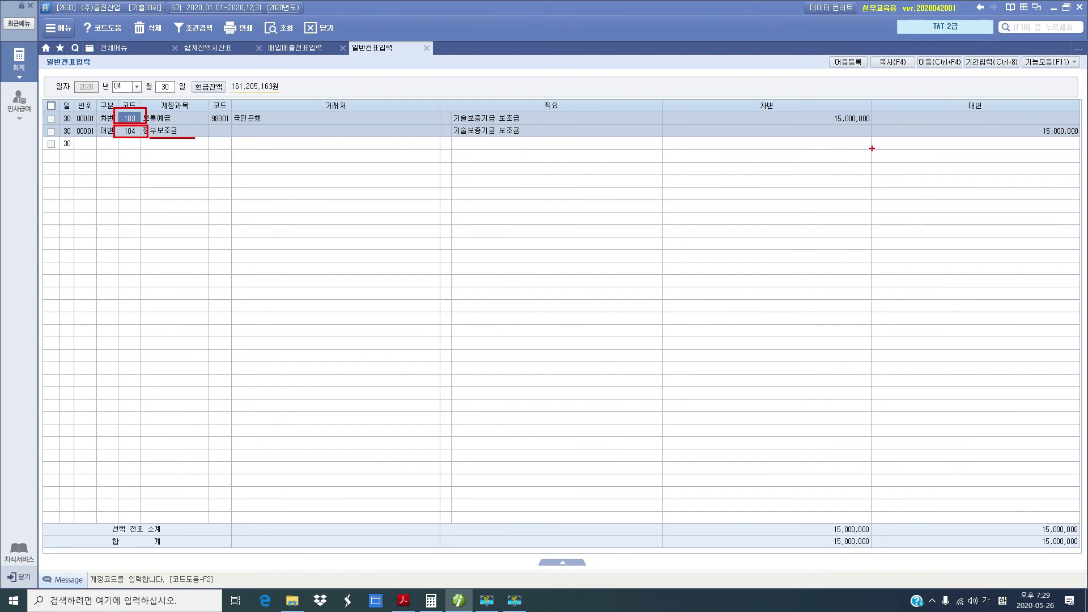
{"action": "left_click_drag", "start_coordinate": [1014, 141], "coordinate": [1087, 139]}
{"action": "mouse_move", "coordinate": [1046, 141]}
{"action": "left_mouse_down"}
{"action": "mouse_move", "coordinate": [1026, 144]}
{"action": "mouse_move", "coordinate": [1084, 115]}
{"action": "mouse_move", "coordinate": [1033, 145]}
{"action": "left_mouse_up"}
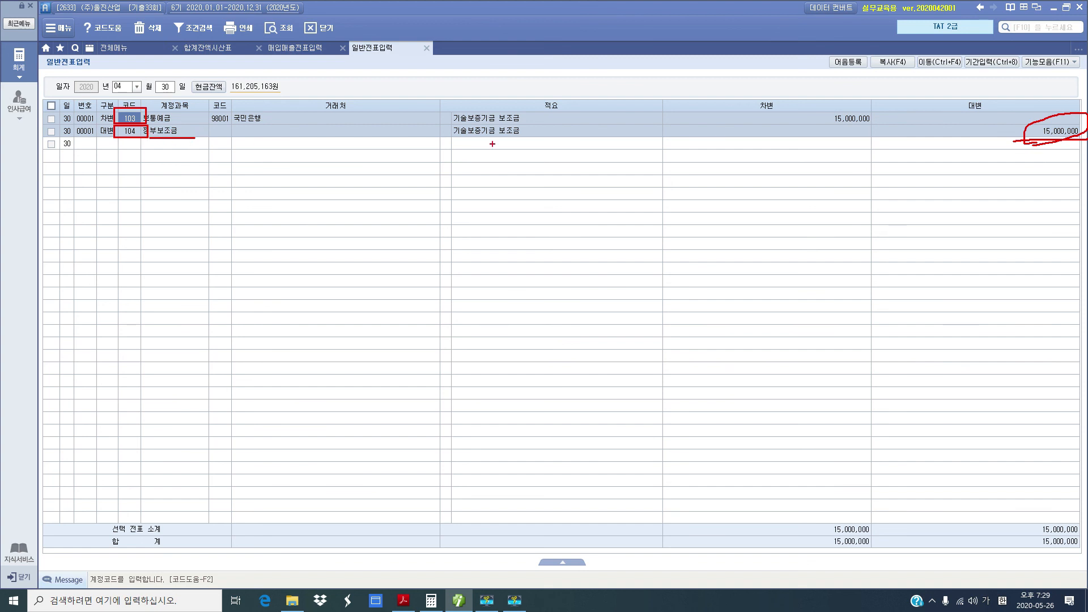
{"action": "mouse_move", "coordinate": [1015, 122]}
{"action": "left_mouse_down"}
{"action": "mouse_move", "coordinate": [993, 137]}
{"action": "mouse_move", "coordinate": [1019, 142]}
{"action": "mouse_move", "coordinate": [789, 138]}
{"action": "mouse_move", "coordinate": [797, 147]}
{"action": "mouse_move", "coordinate": [811, 133]}
{"action": "left_mouse_up"}
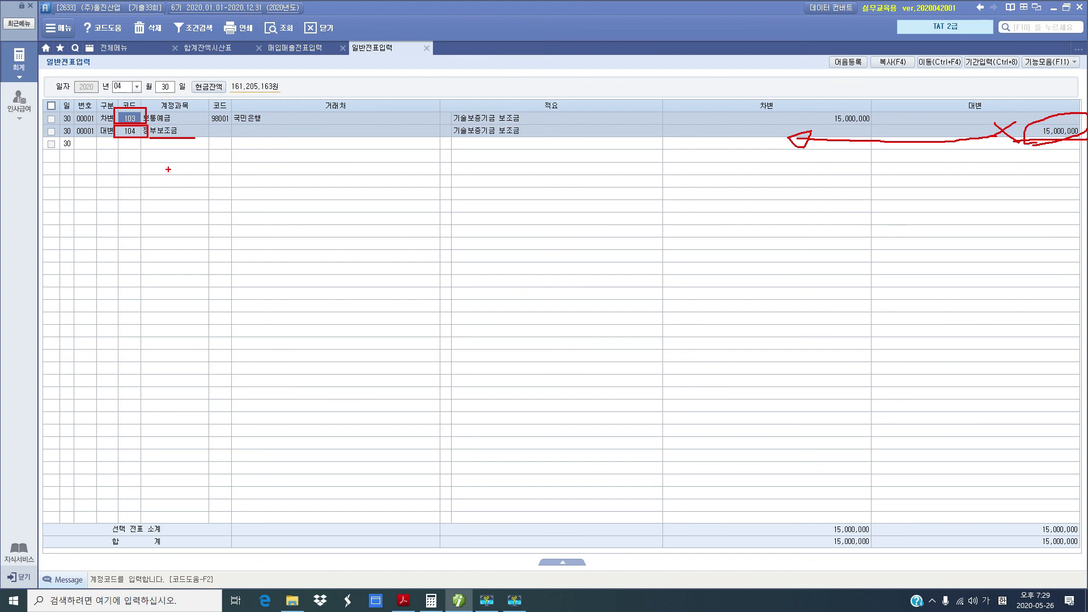
{"action": "key", "text": "Escape"}
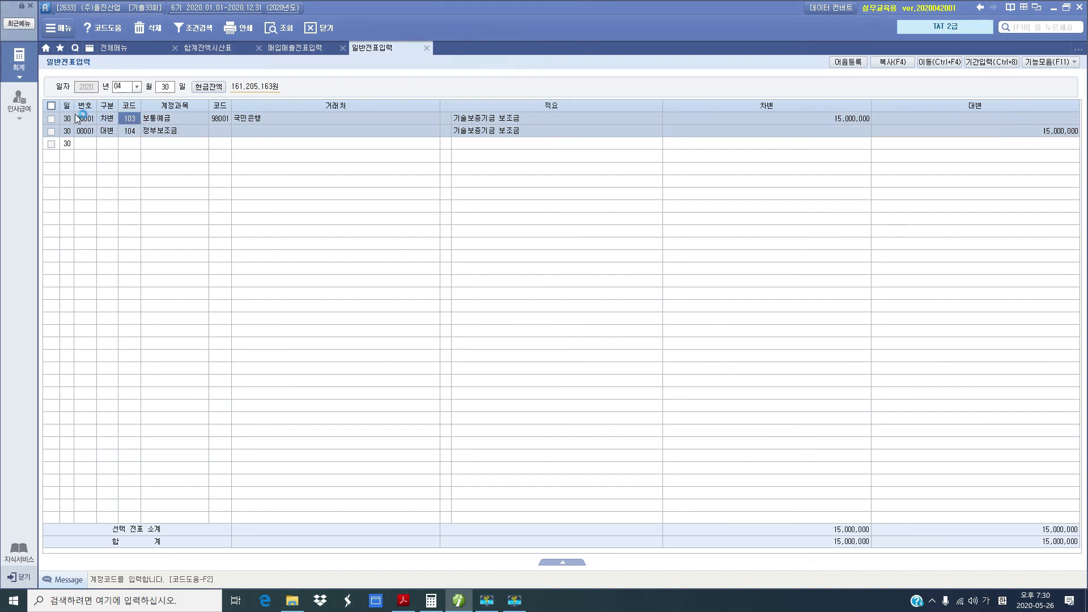
Set the 일반전표입력 date to May 6 and start a 차변 line.
{"action": "left_click", "coordinate": [121, 87]}
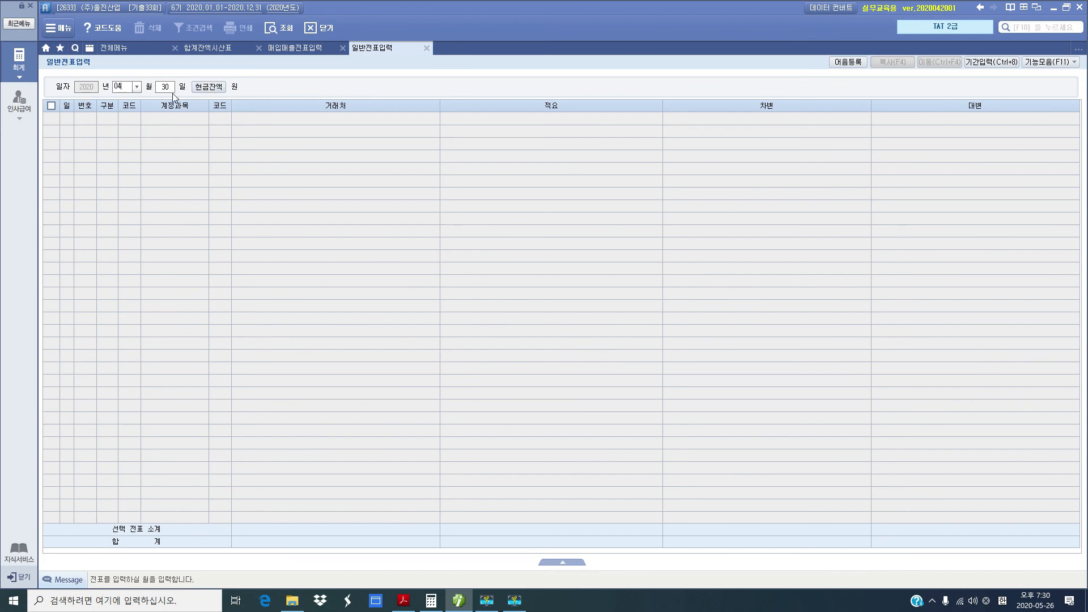
{"action": "left_click", "coordinate": [130, 89]}
{"action": "type", "text": "05"}
{"action": "key", "text": "Return"}
{"action": "type", "text": "06"}
{"action": "key", "text": "Return"}
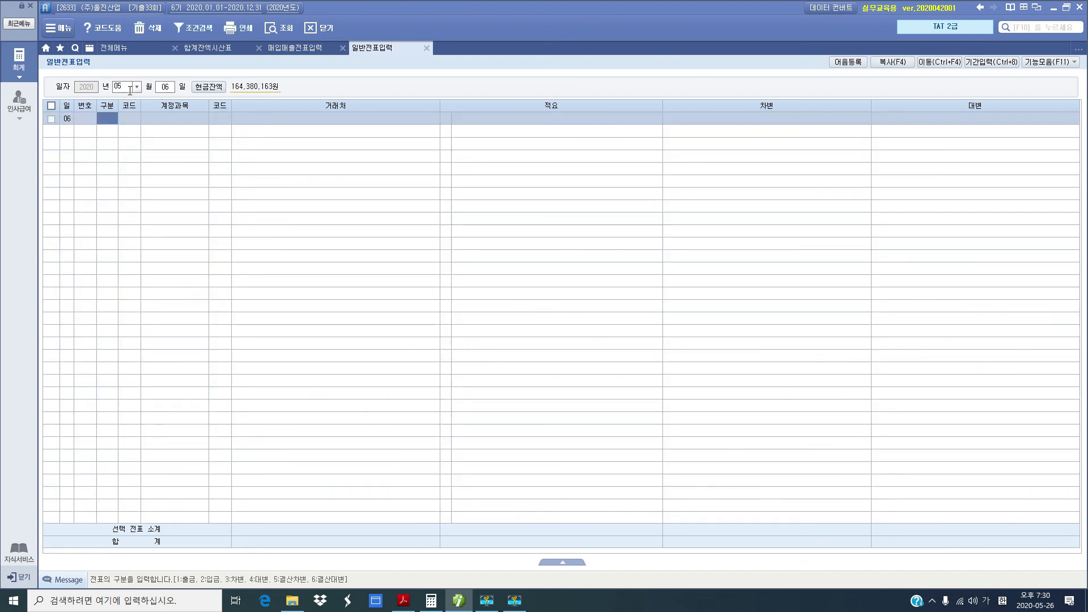
{"action": "type", "text": "3"}
{"action": "key", "text": "Return"}
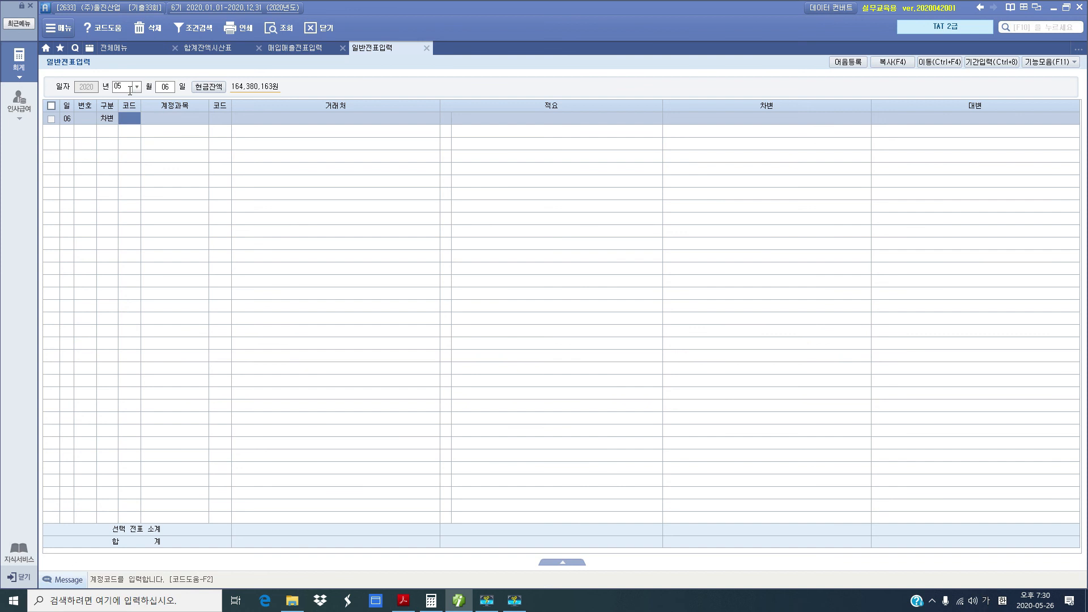
Search the account codes for 정부, compare the 정부보조금 accounts offered, and close the list without choosing one.
{"action": "type", "text": "정부"}
{"action": "key", "text": "Return"}
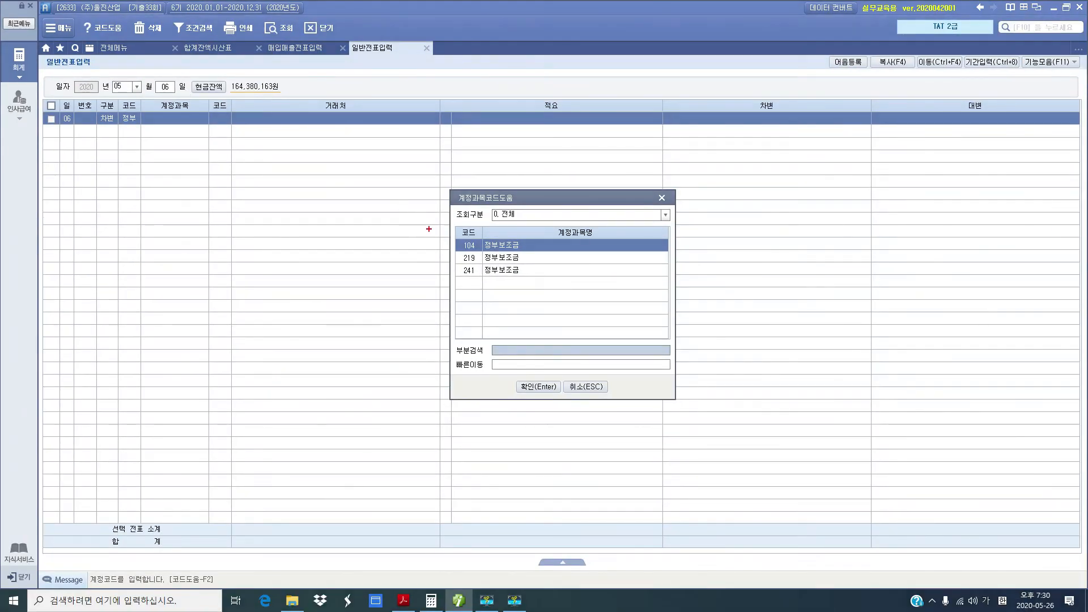
{"action": "left_click_drag", "start_coordinate": [454, 235], "coordinate": [525, 290]}
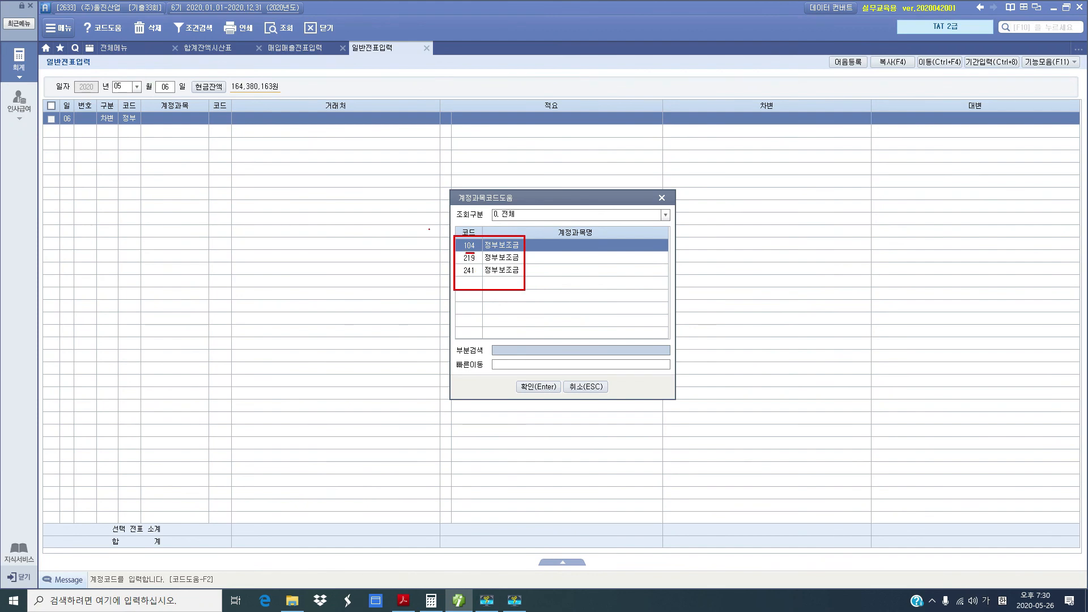
{"action": "mouse_move", "coordinate": [474, 254]}
{"action": "left_mouse_down"}
{"action": "mouse_move", "coordinate": [510, 253]}
{"action": "mouse_move", "coordinate": [478, 266]}
{"action": "mouse_move", "coordinate": [515, 265]}
{"action": "mouse_move", "coordinate": [491, 279]}
{"action": "mouse_move", "coordinate": [519, 278]}
{"action": "left_mouse_up"}
{"action": "mouse_move", "coordinate": [439, 231]}
{"action": "left_mouse_down"}
{"action": "mouse_move", "coordinate": [447, 245]}
{"action": "mouse_move", "coordinate": [458, 231]}
{"action": "left_mouse_up"}
{"action": "key", "text": "Escape"}
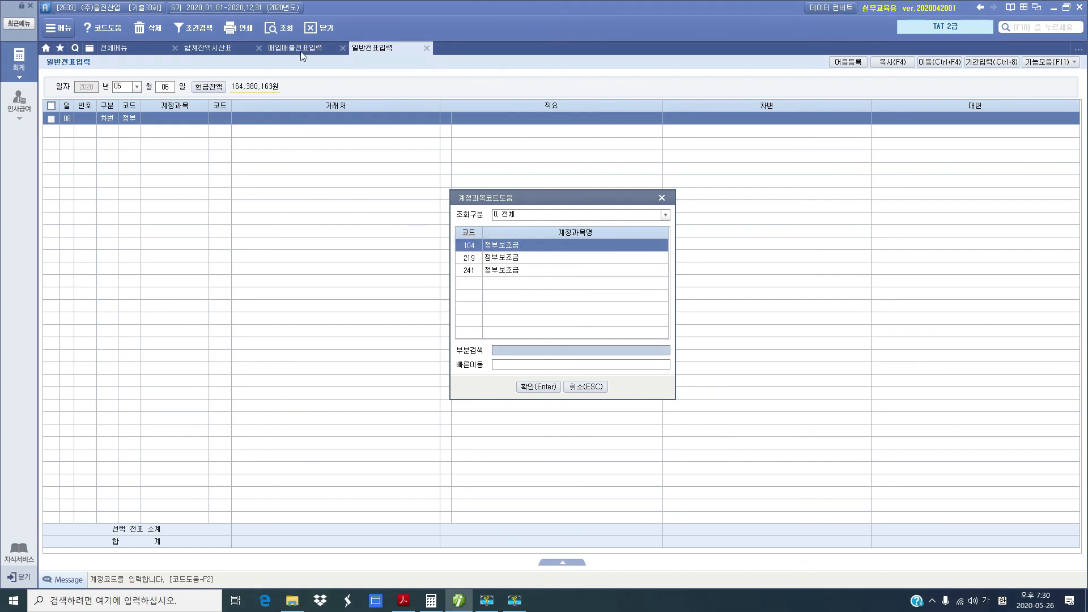
{"action": "left_click", "coordinate": [663, 198]}
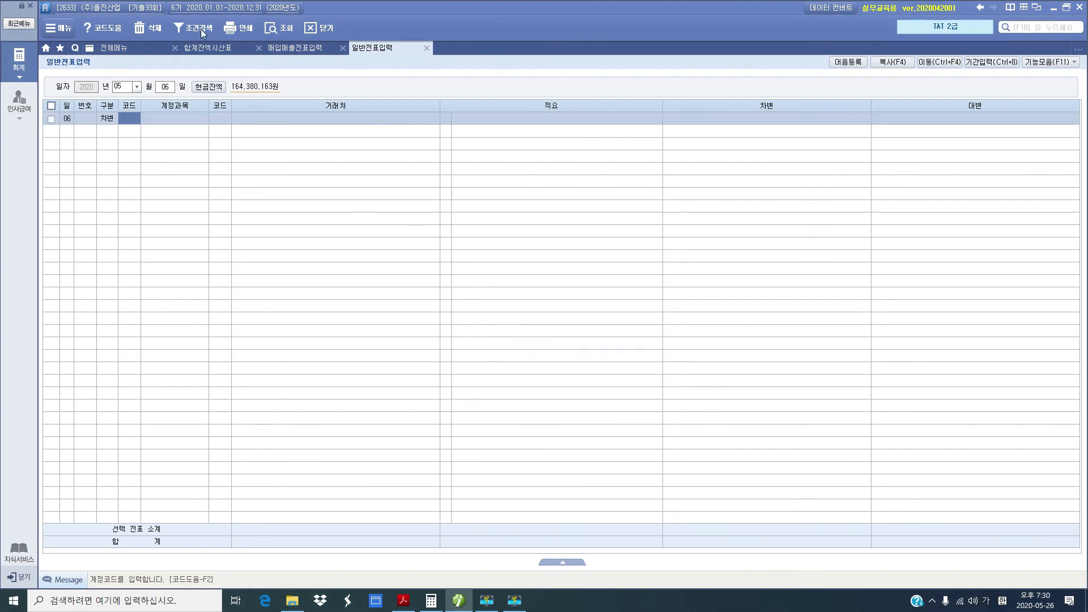
Check the asset account used for the May 6 정밀검사기 purchase in 매입매출전표입력 and return to 일반전표입력.
{"action": "left_click", "coordinate": [295, 48]}
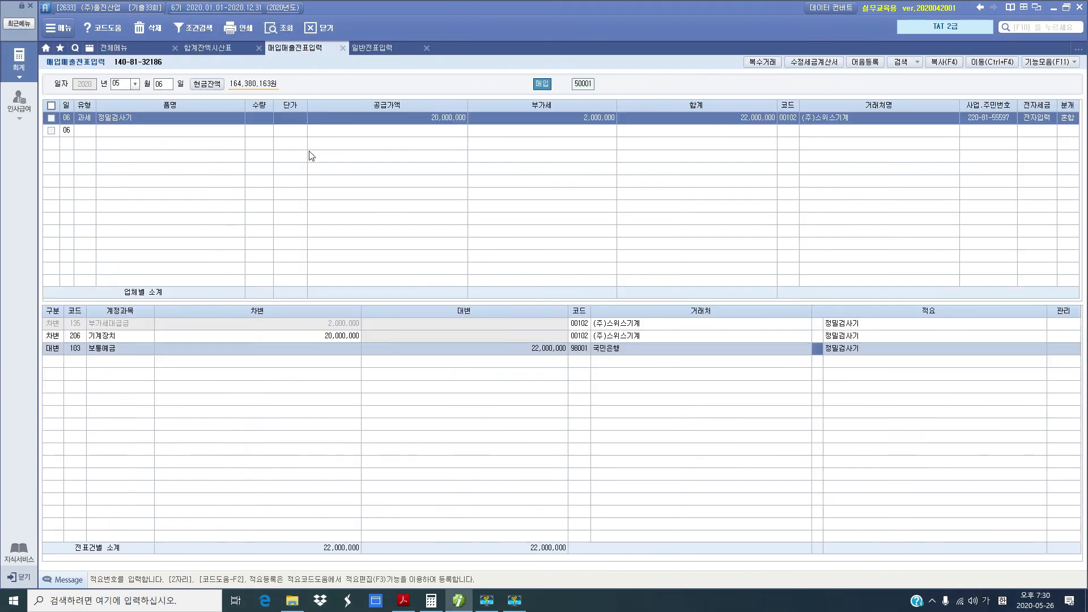
{"action": "left_click", "coordinate": [84, 340]}
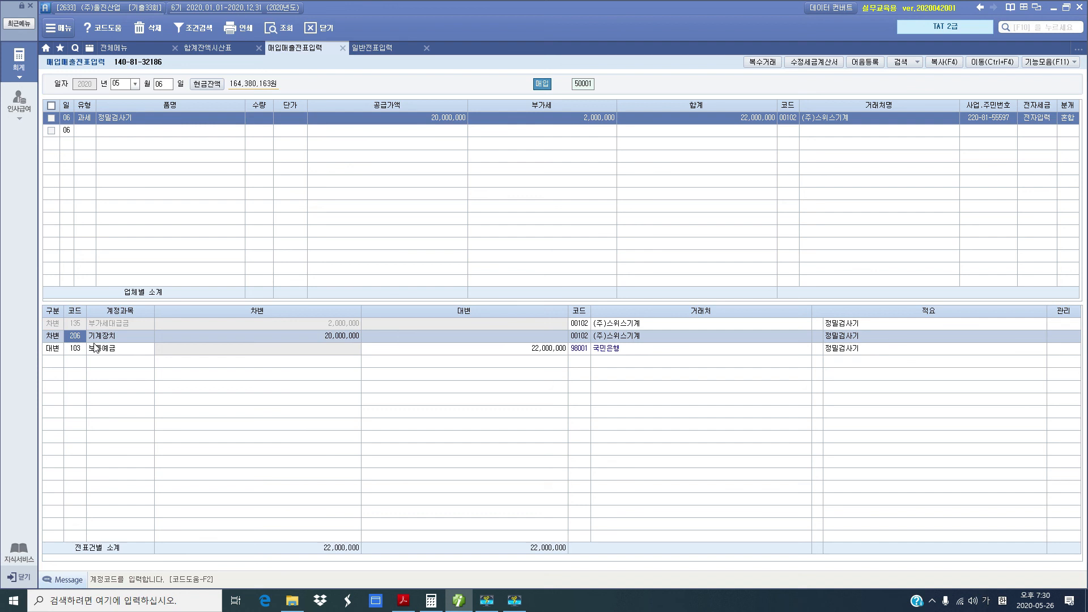
{"action": "left_click", "coordinate": [376, 48]}
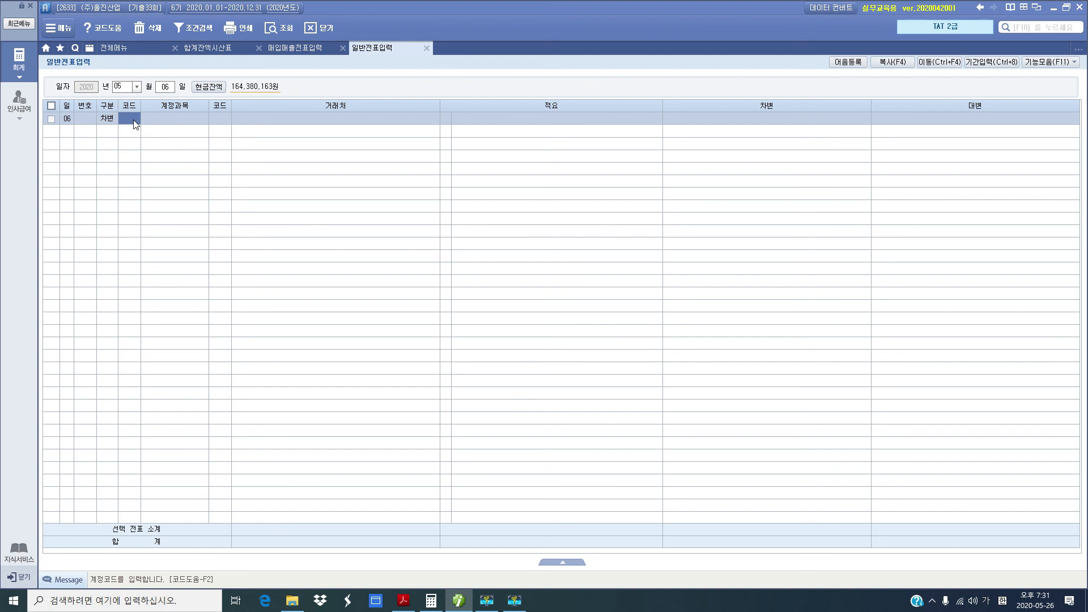
Look up 정부 in the account code help again, compare the 219 and 241 정부보조금 entries, and close it without choosing.
{"action": "type", "text": "정부"}
{"action": "key", "text": "Return"}
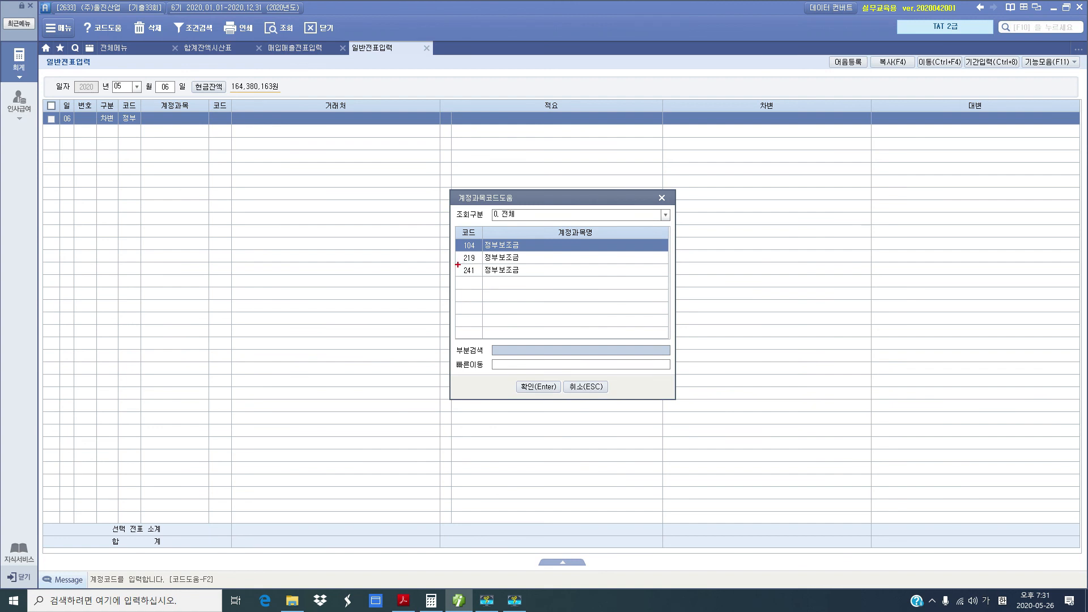
{"action": "left_click_drag", "start_coordinate": [459, 265], "coordinate": [525, 265]}
{"action": "left_click_drag", "start_coordinate": [463, 275], "coordinate": [509, 276]}
{"action": "key", "text": "Escape"}
{"action": "left_click", "coordinate": [662, 199]}
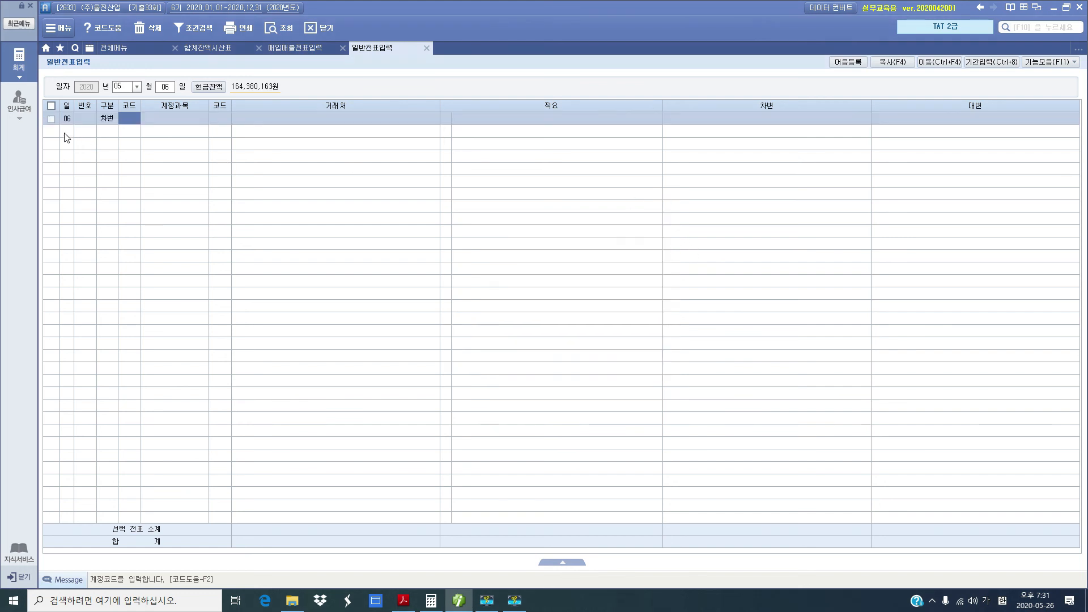
Open 계정과목및적요등록 and display the 유형자산 accounts (20100~23099) under 비유동자산.
{"action": "left_click", "coordinate": [110, 47]}
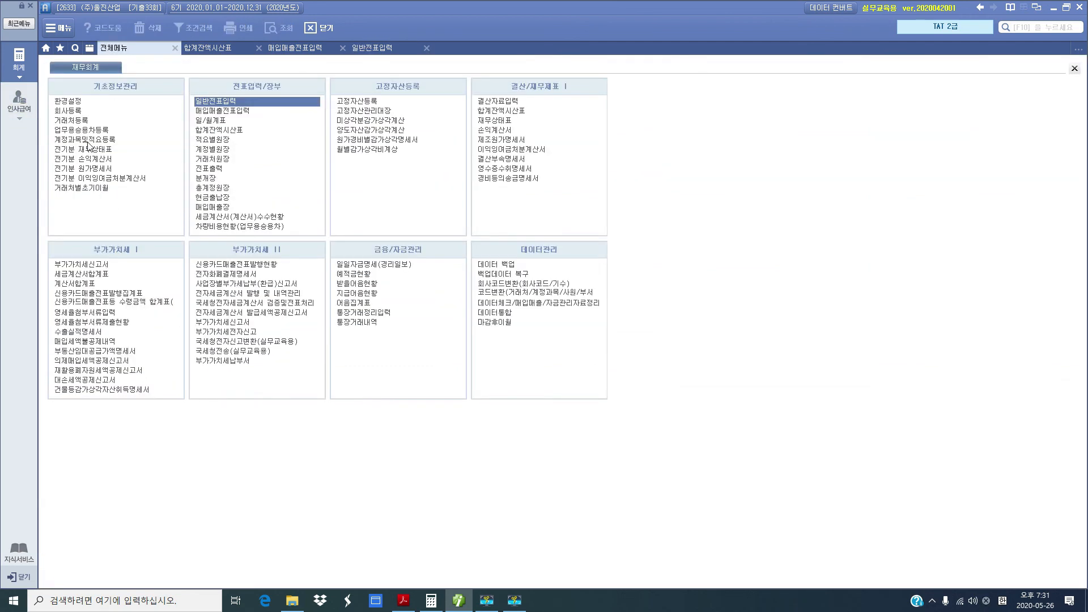
{"action": "left_click", "coordinate": [88, 143]}
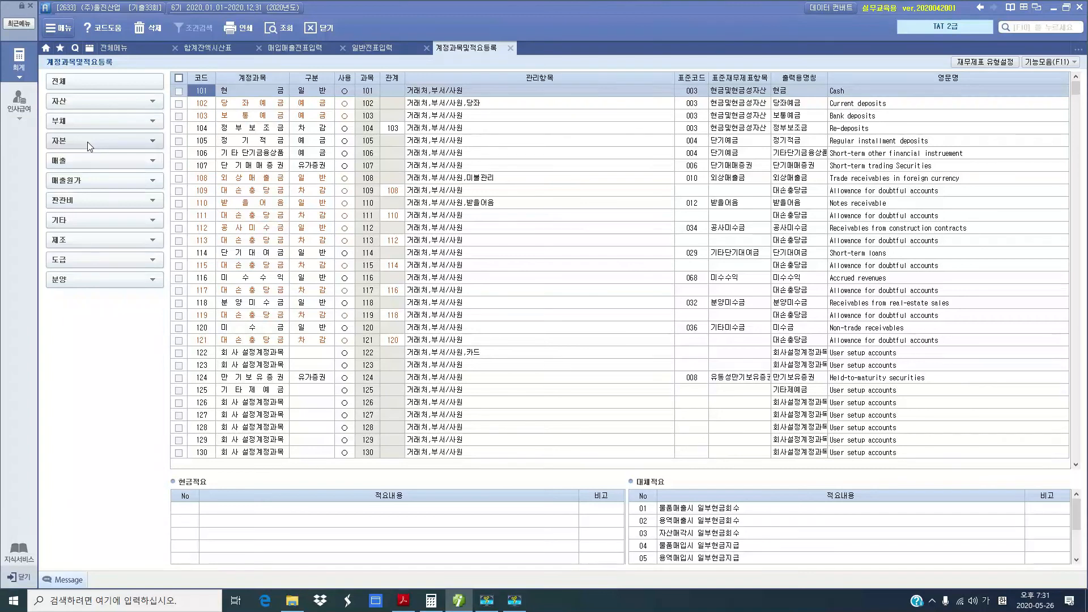
{"action": "left_click", "coordinate": [87, 106]}
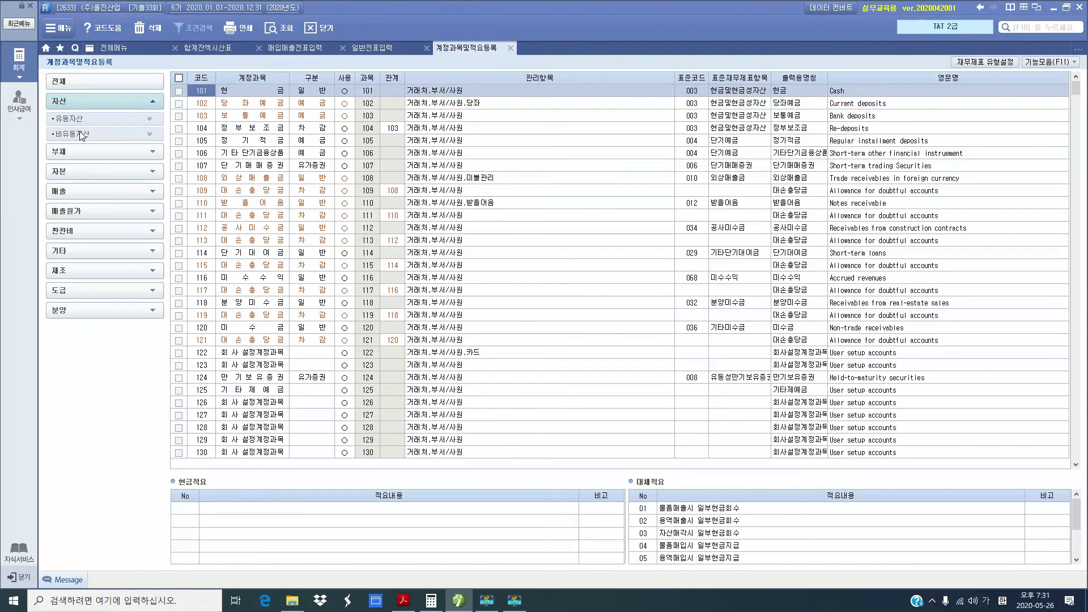
{"action": "left_click", "coordinate": [85, 120]}
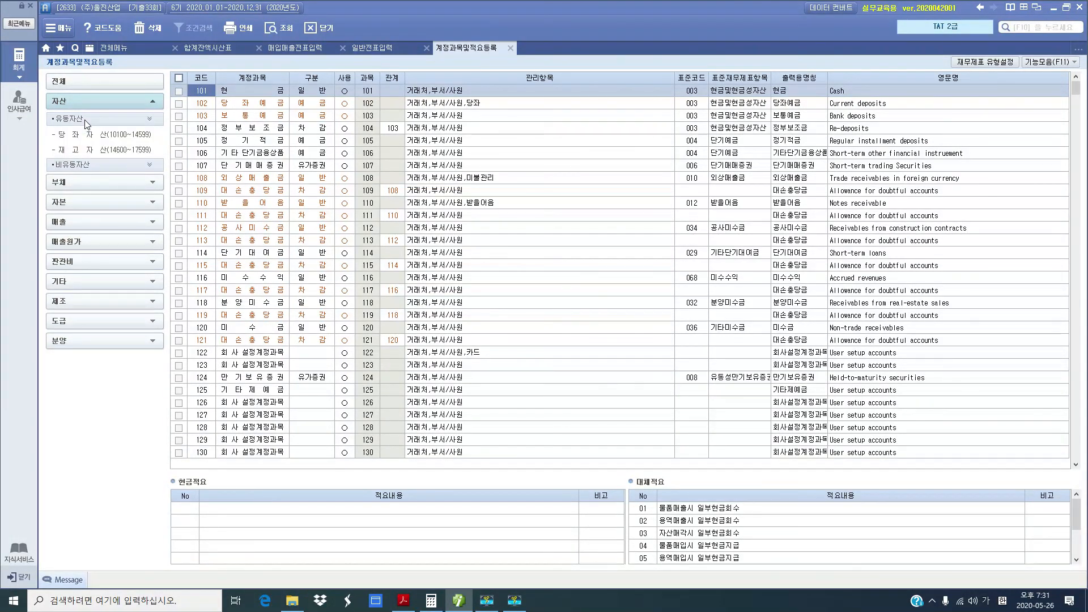
{"action": "left_click", "coordinate": [86, 120]}
{"action": "left_click", "coordinate": [80, 134]}
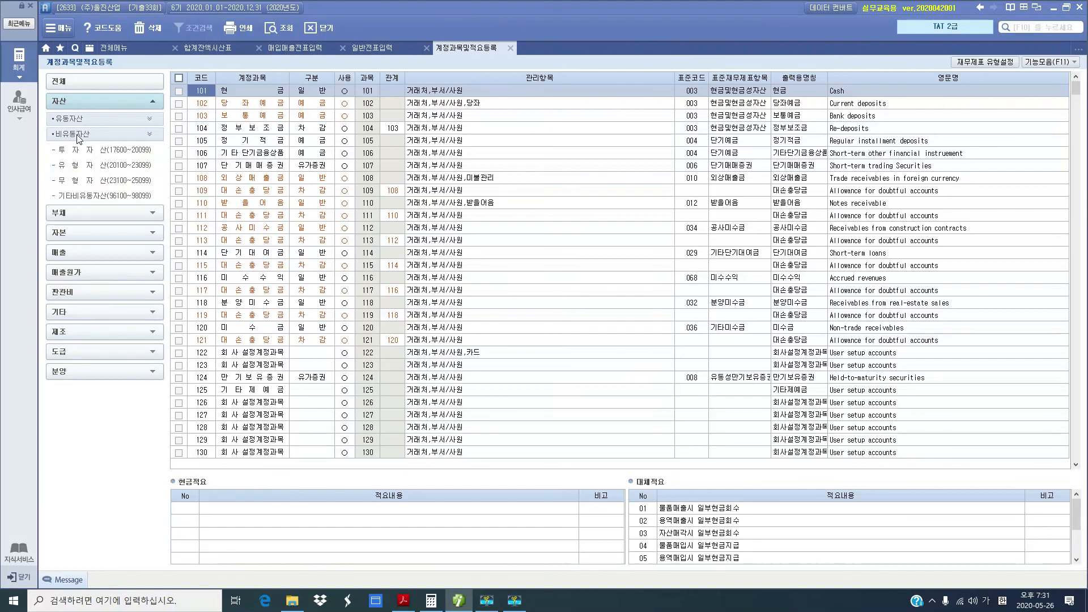
{"action": "left_click", "coordinate": [79, 167]}
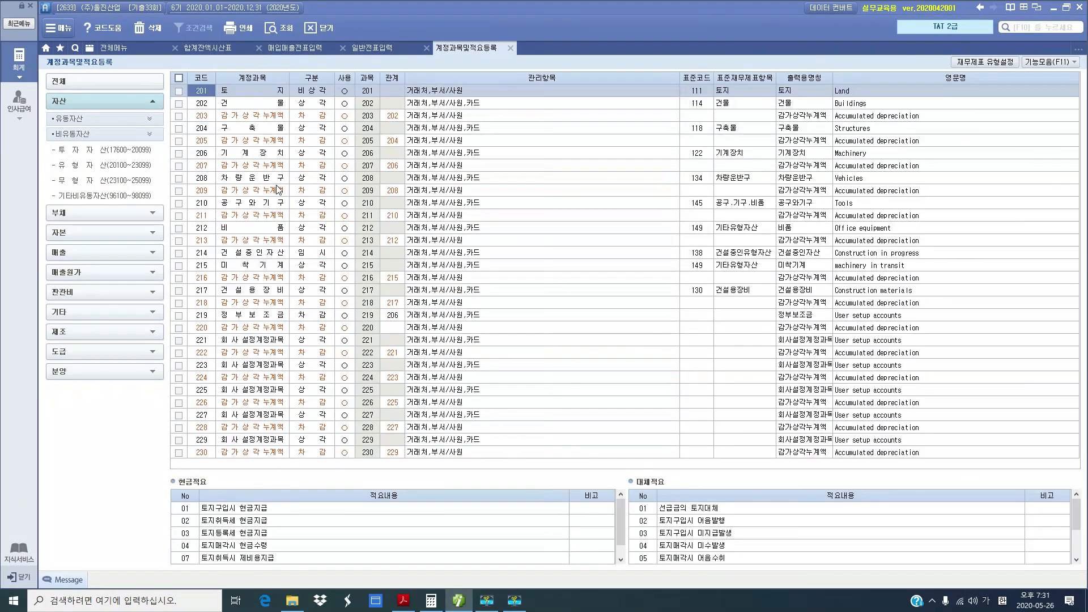
Examine the 구분 and 관계 code of account 219 정부보조금 and compare them with the 기계장치 account.
{"action": "left_click", "coordinate": [250, 157]}
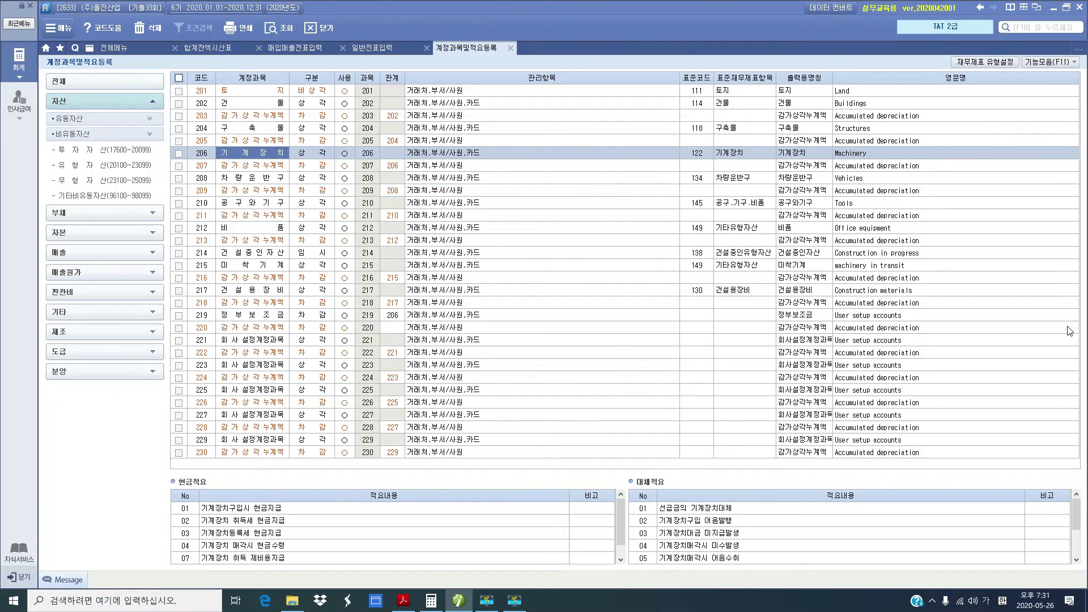
{"action": "left_click", "coordinate": [263, 316]}
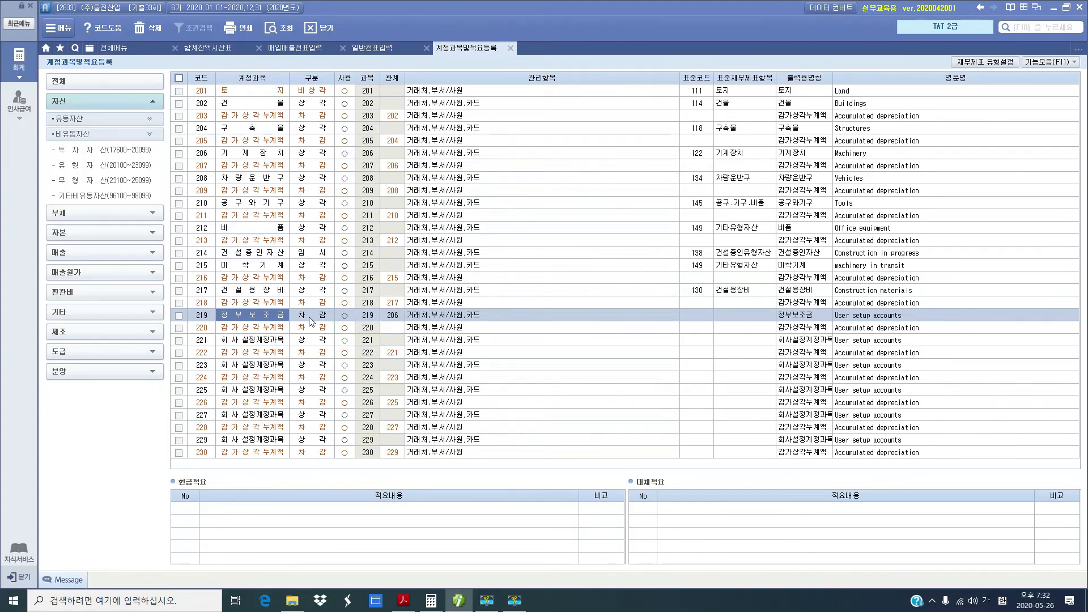
{"action": "left_click", "coordinate": [389, 316]}
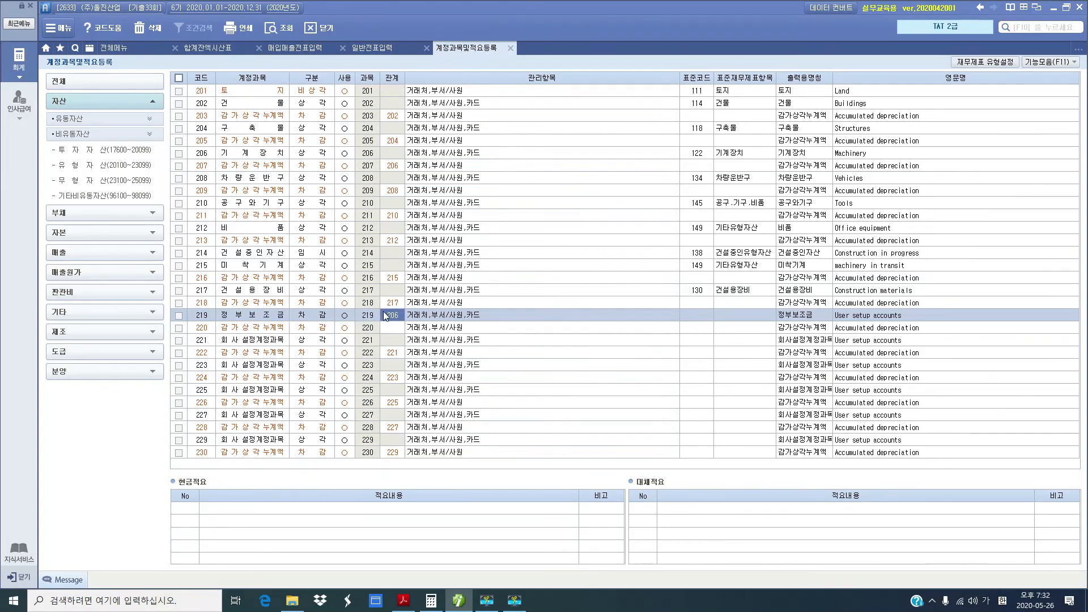
{"action": "left_click_drag", "start_coordinate": [378, 309], "coordinate": [404, 321]}
{"action": "left_click_drag", "start_coordinate": [185, 145], "coordinate": [268, 163]}
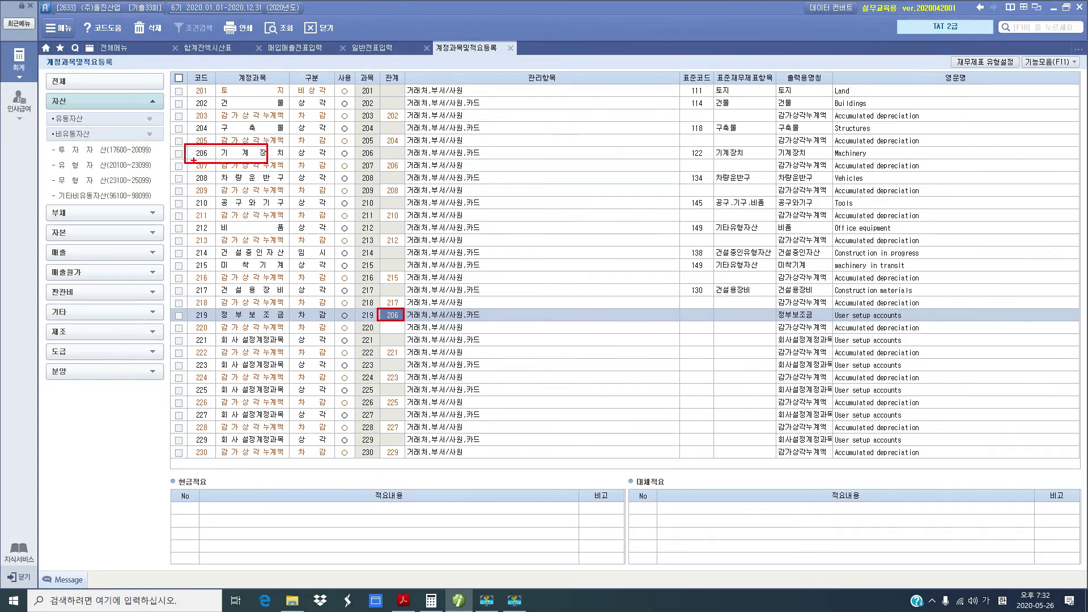
{"action": "left_click_drag", "start_coordinate": [193, 160], "coordinate": [292, 161]}
{"action": "left_click_drag", "start_coordinate": [295, 321], "coordinate": [343, 321]}
{"action": "left_click_drag", "start_coordinate": [208, 320], "coordinate": [285, 323]}
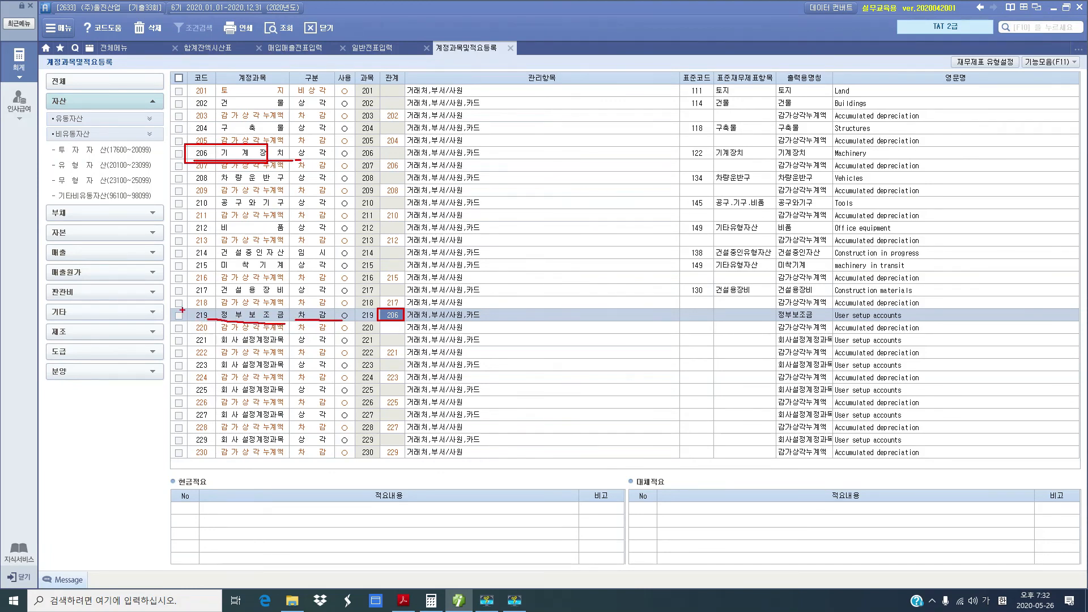
{"action": "mouse_move", "coordinate": [182, 309]}
{"action": "left_mouse_down"}
{"action": "mouse_move", "coordinate": [189, 318]}
{"action": "mouse_move", "coordinate": [207, 304]}
{"action": "left_mouse_up"}
{"action": "left_click", "coordinate": [383, 316]}
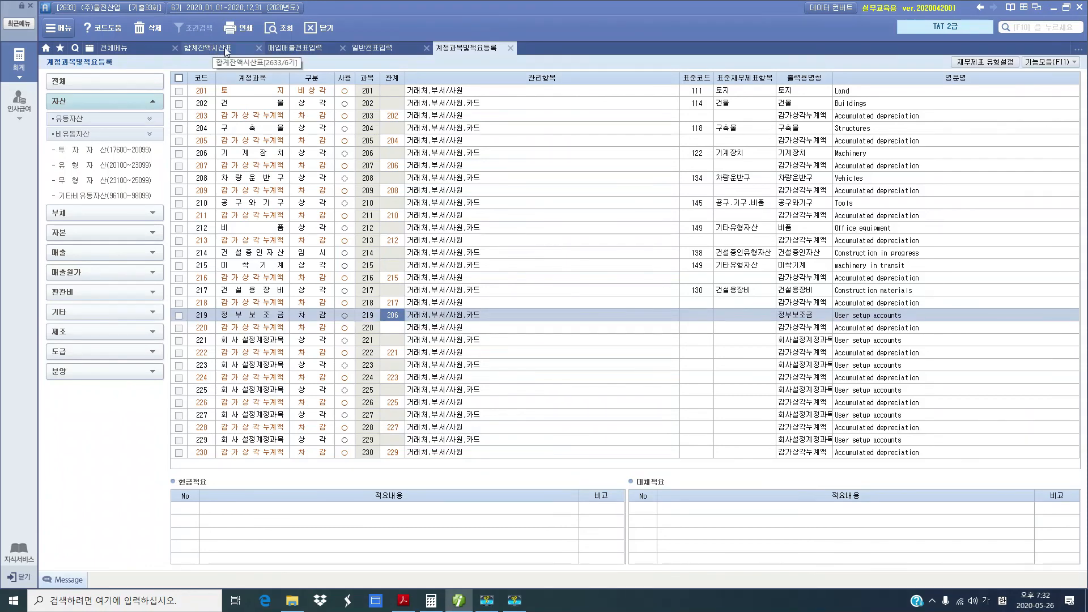
Return to 일반전표입력 and complete the May 6 차변 line with account 104 정부보조금 for 15,000,000.
{"action": "left_click", "coordinate": [382, 48]}
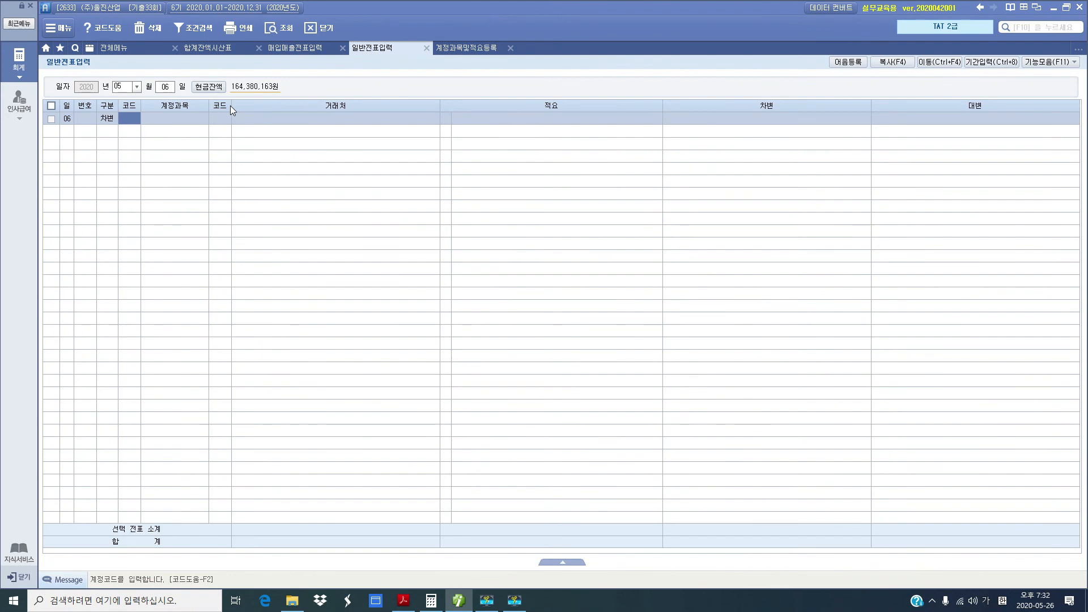
{"action": "type", "text": "정부"}
{"action": "key", "text": "Return"}
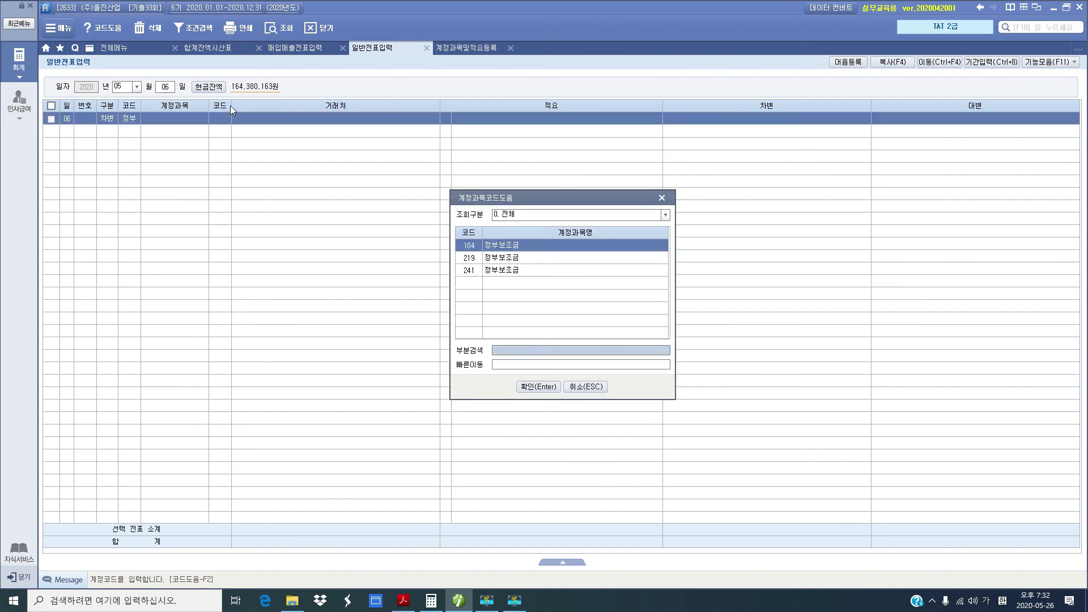
{"action": "key", "text": "Return"}
{"action": "key", "text": "Return"}
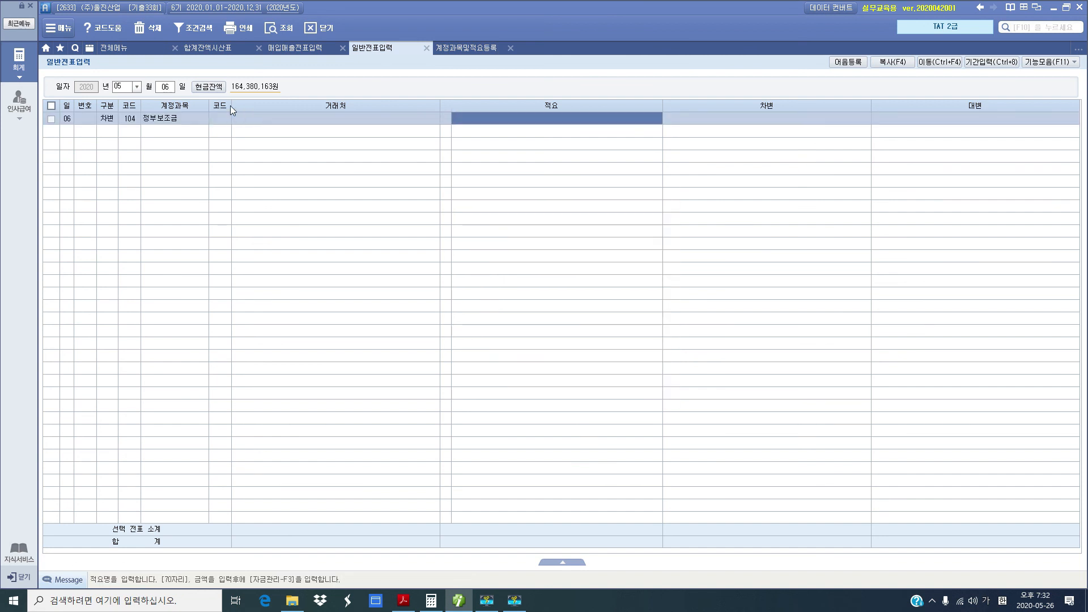
{"action": "key", "text": "Return"}
{"action": "type", "text": "15000000"}
{"action": "key", "text": "Return"}
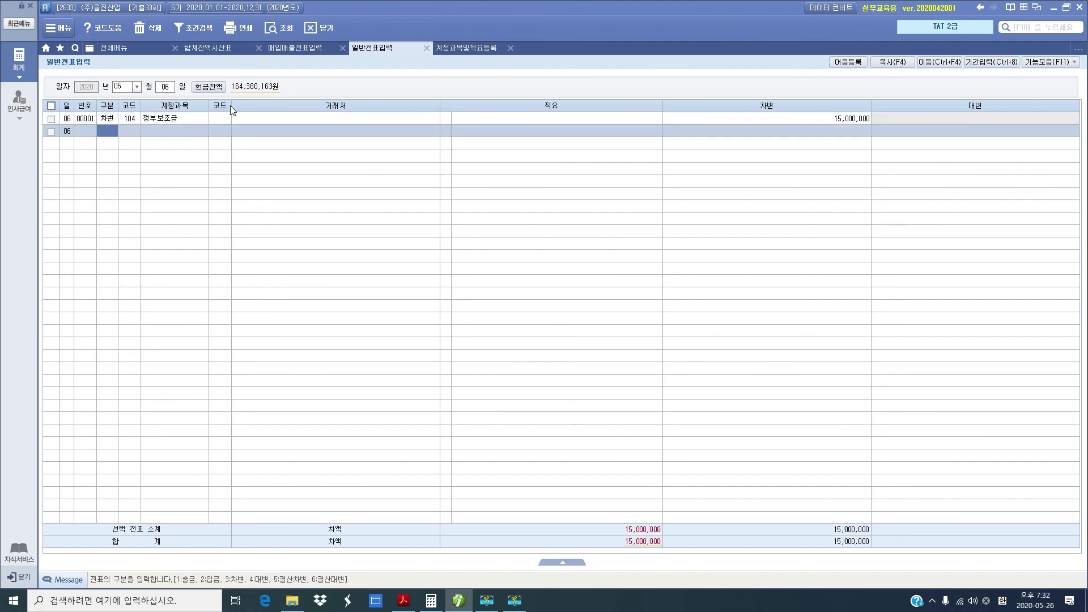
Add a 대변 line with account 219 정부보조금 for 15,000,000, leaving the 거래처 and 적요 empty.
{"action": "type", "text": "4"}
{"action": "key", "text": "Return"}
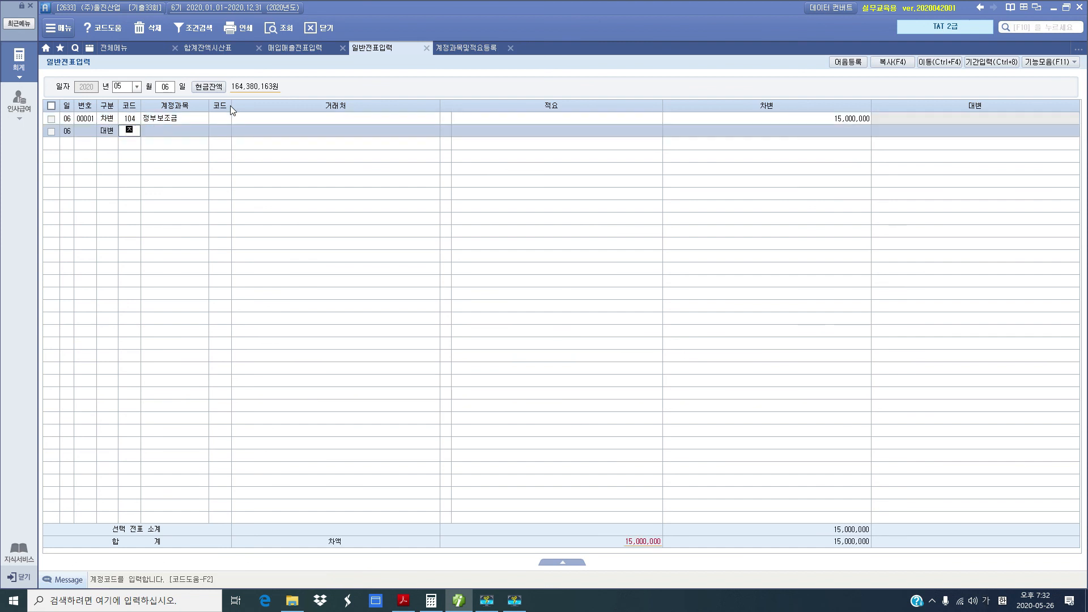
{"action": "type", "text": "정부"}
{"action": "key", "text": "Return"}
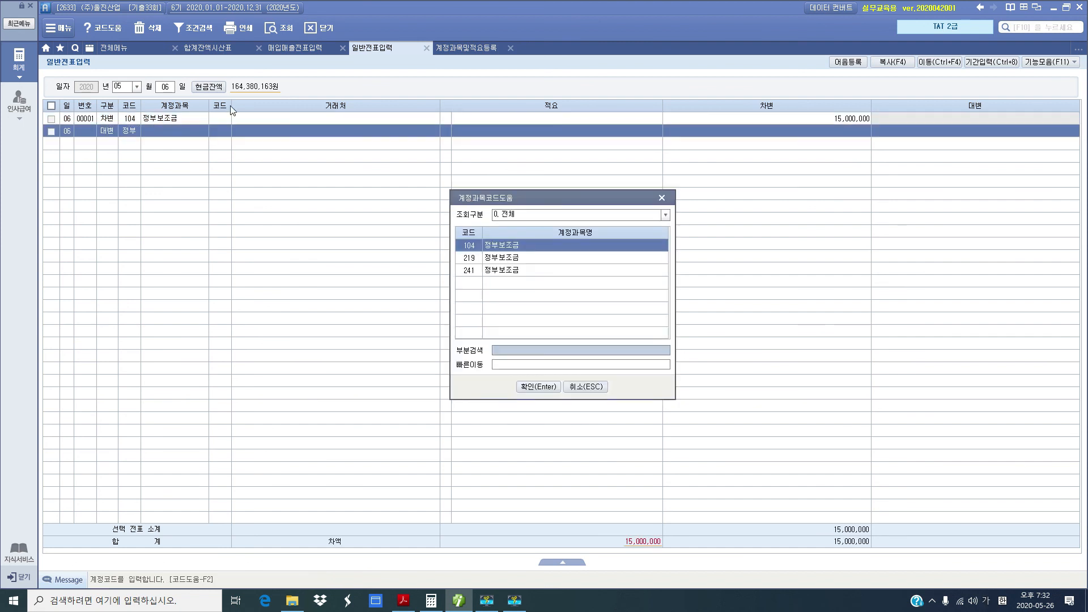
{"action": "key", "text": "Down"}
{"action": "key", "text": "Return"}
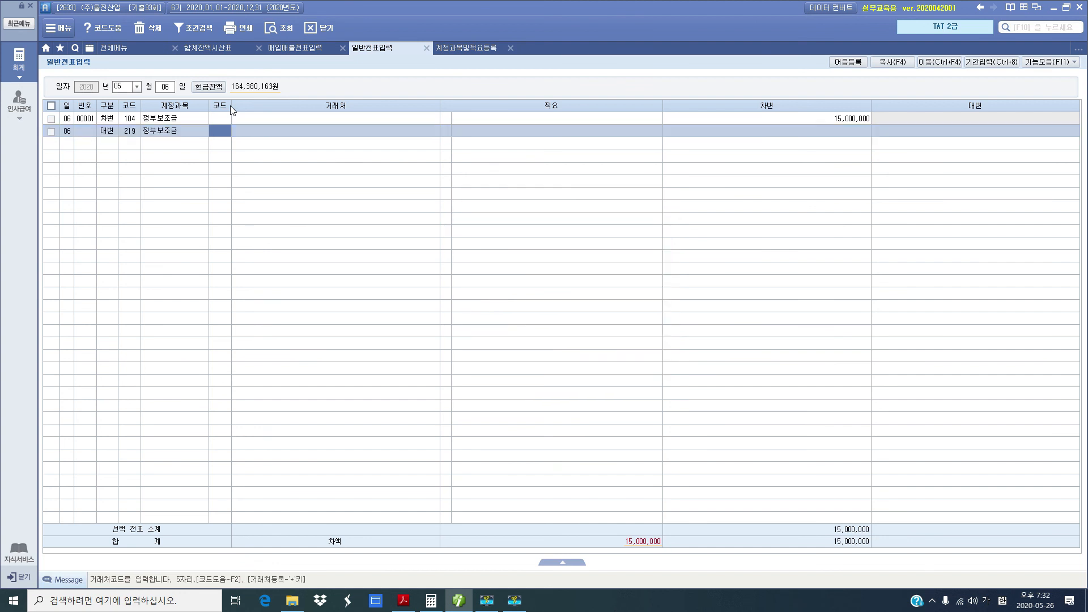
{"action": "key", "text": "Return"}
{"action": "key", "text": "Return"}
{"action": "key", "text": "Return"}
{"action": "key", "text": "Return"}
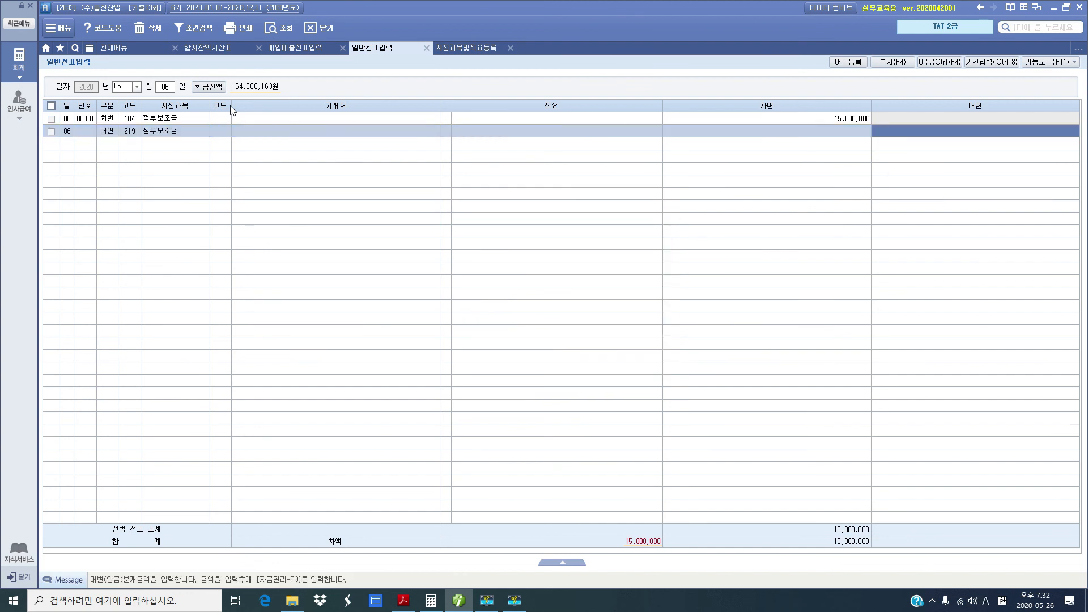
{"action": "type", "text": "15000000"}
{"action": "key", "text": "Return"}
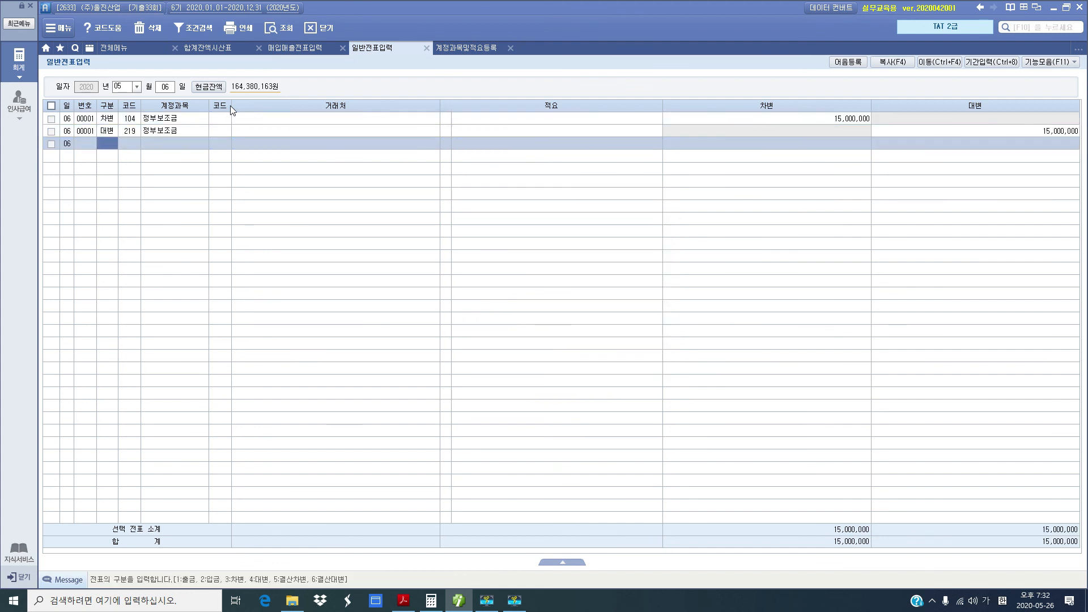
Enter 보통예금 차감 as the 적요 of the 104 정부보조금 debit line.
{"action": "left_click", "coordinate": [227, 115]}
{"action": "left_click", "coordinate": [234, 127]}
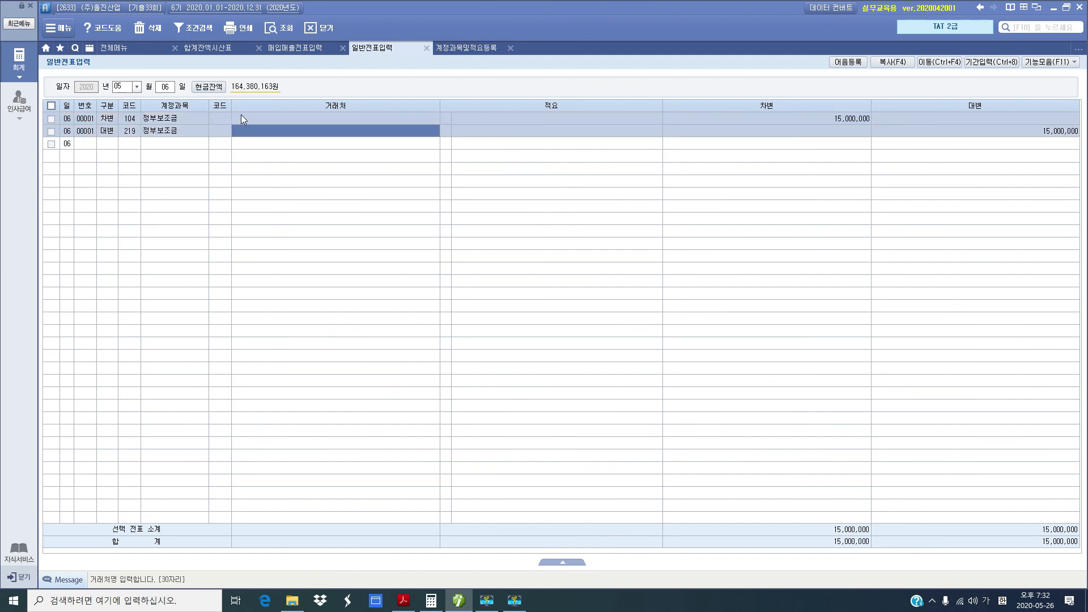
{"action": "left_click", "coordinate": [475, 127]}
{"action": "left_click", "coordinate": [475, 119]}
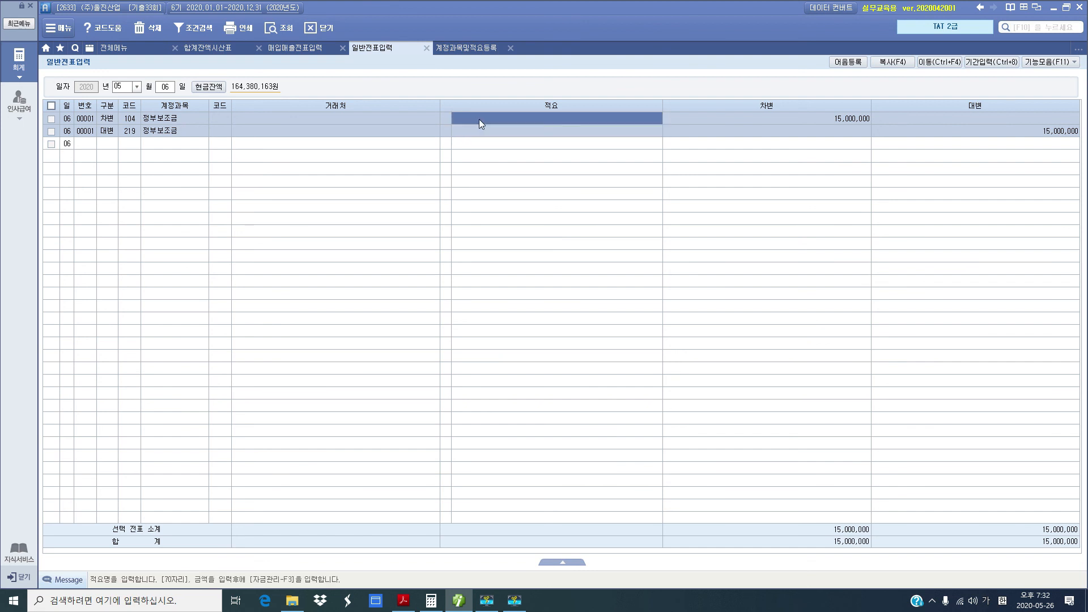
{"action": "type", "text": "현ㄱ"}
{"action": "key", "text": "BackSpace"}
{"action": "key", "text": "BackSpace"}
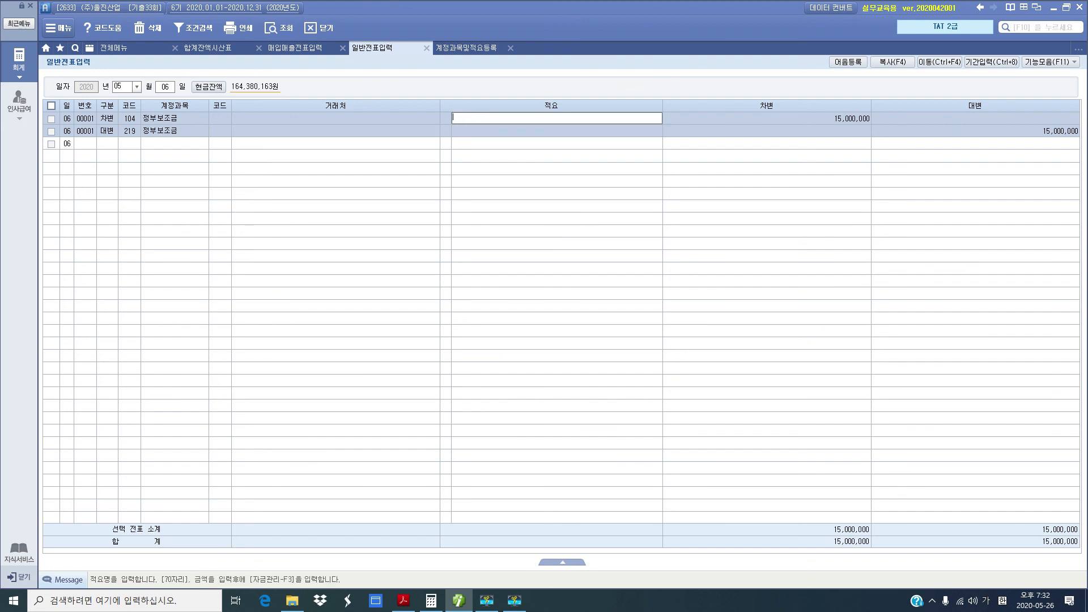
{"action": "type", "text": "보통예금 차변"}
{"action": "key", "text": "Return"}
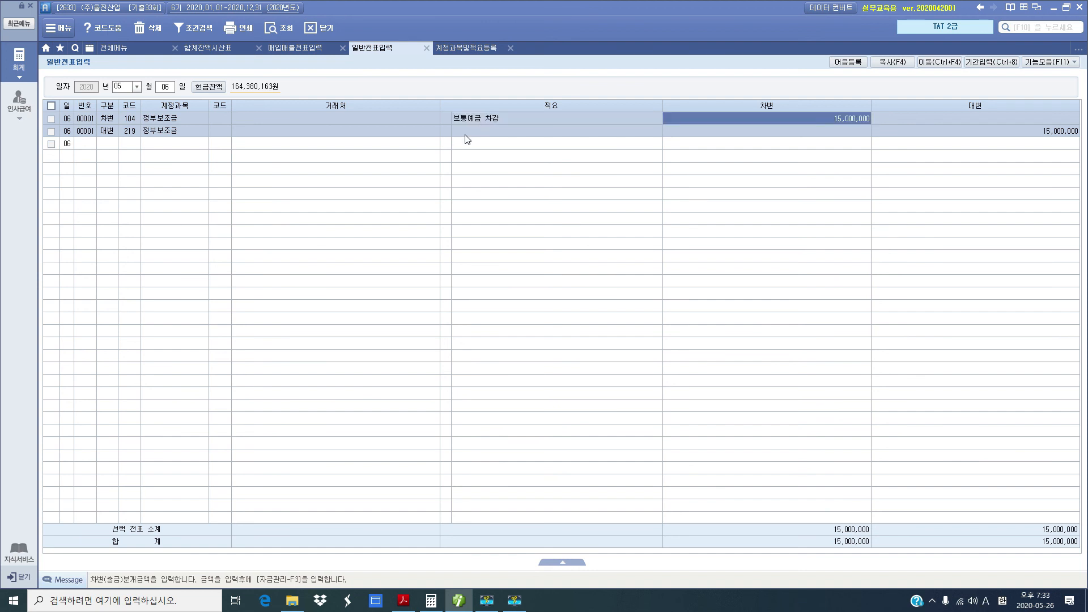
Enter 기계장치 차감 as the 적요 of the 219 정부보조금 credit line and check both 적요 entries.
{"action": "left_click", "coordinate": [469, 136]}
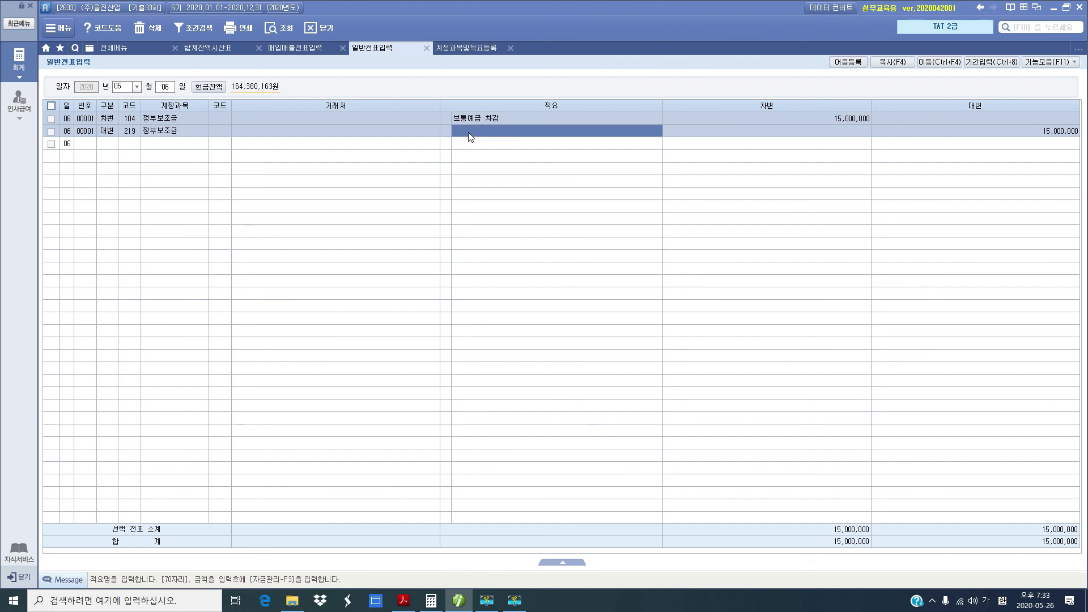
{"action": "type", "text": "기"}
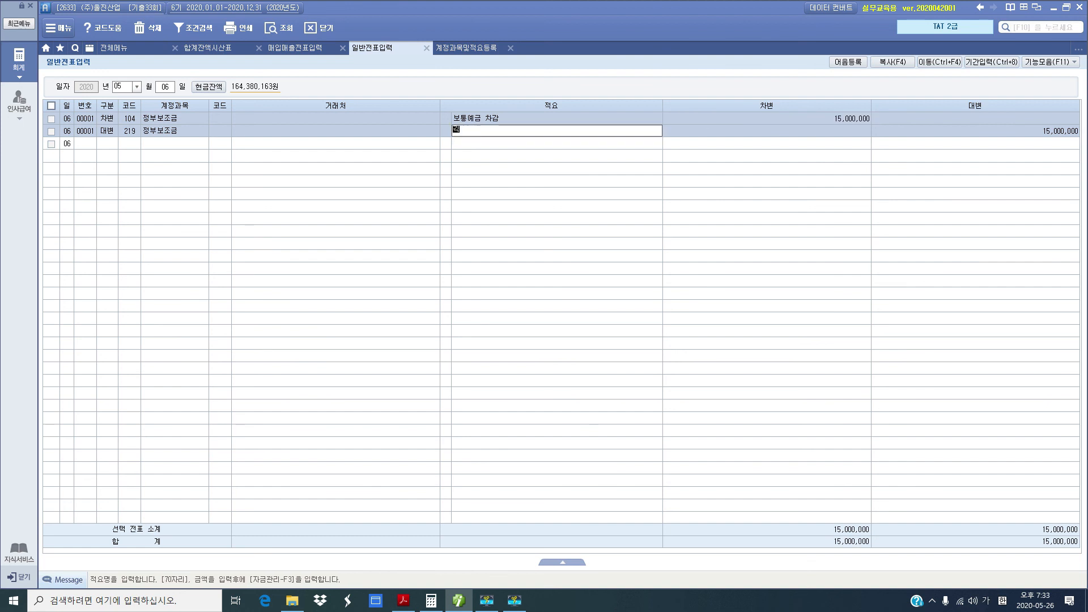
{"action": "type", "text": "계장치 차감"}
{"action": "key", "text": "Return"}
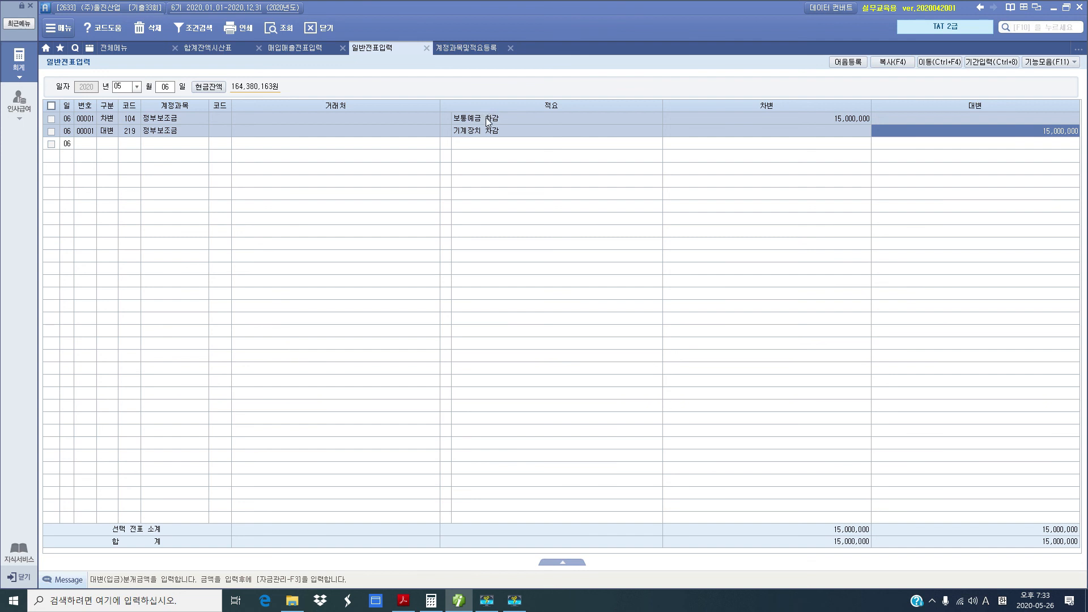
{"action": "left_click", "coordinate": [485, 117]}
{"action": "left_click", "coordinate": [484, 132]}
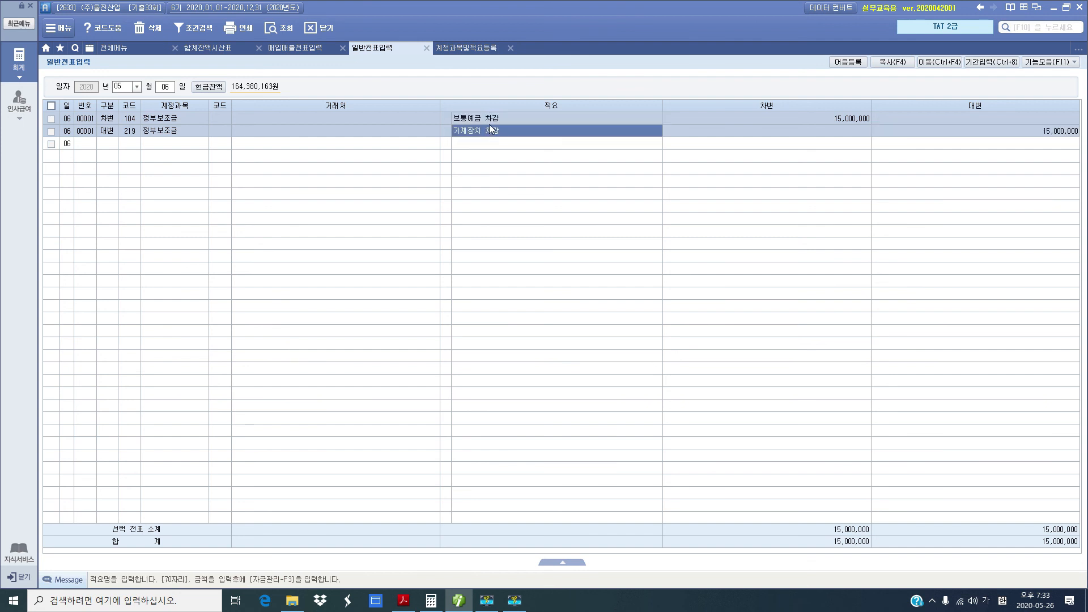
{"action": "left_click", "coordinate": [491, 120]}
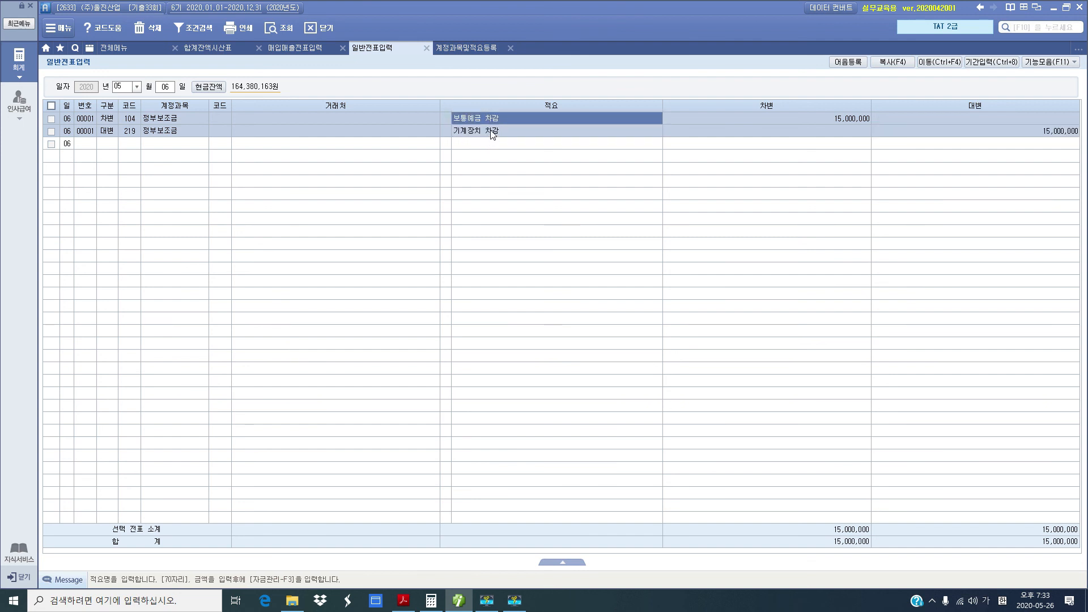
Review the 구분, account, 적요 and amount entries of both May 6 정부보조금 lines.
{"action": "left_click", "coordinate": [492, 133]}
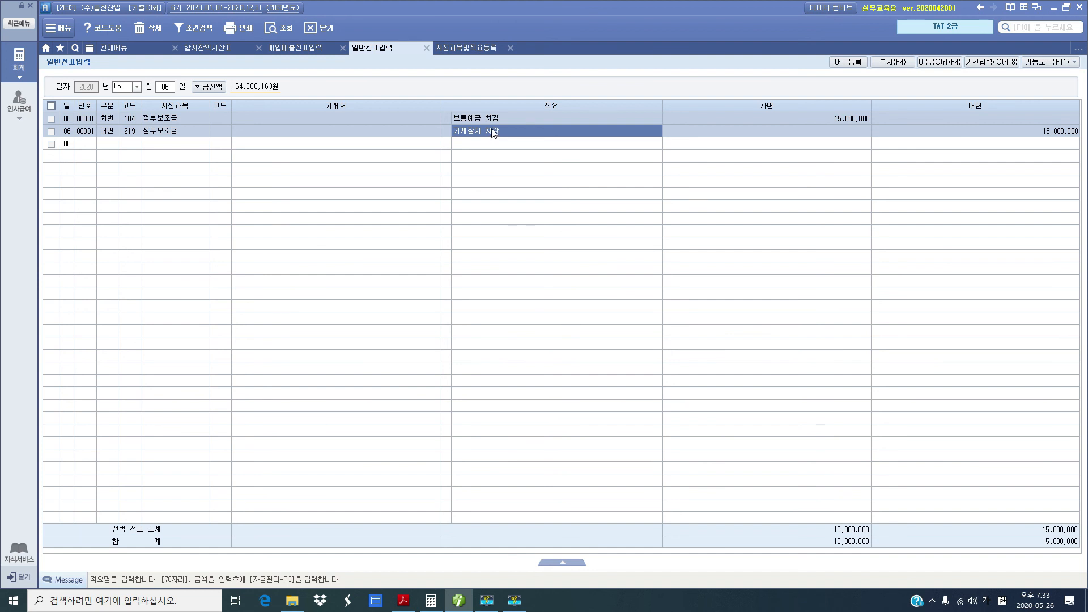
{"action": "left_click", "coordinate": [502, 119]}
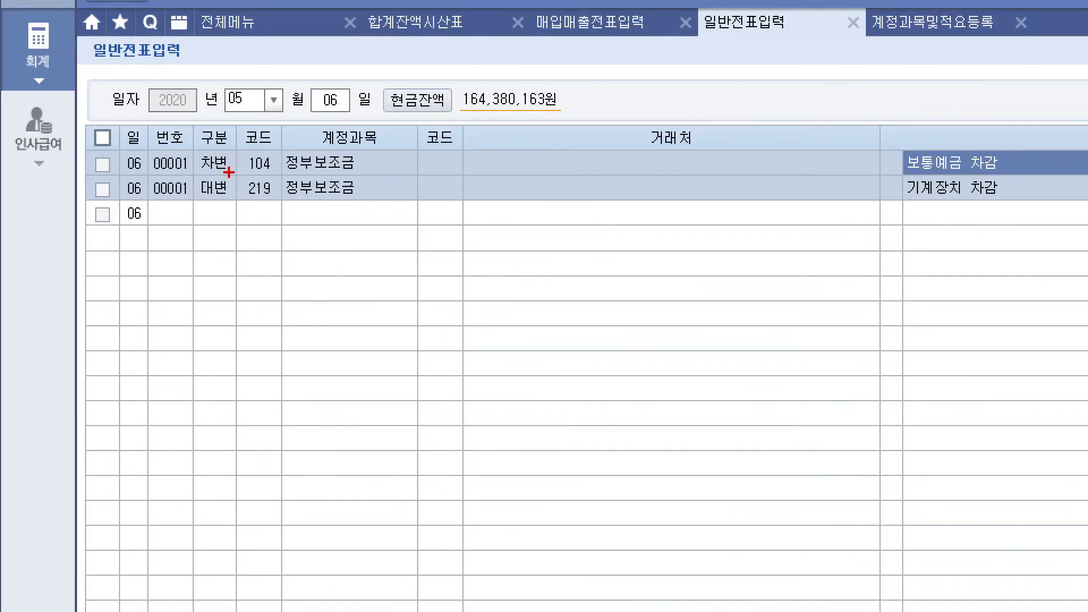
{"action": "left_click_drag", "start_coordinate": [191, 173], "coordinate": [313, 174]}
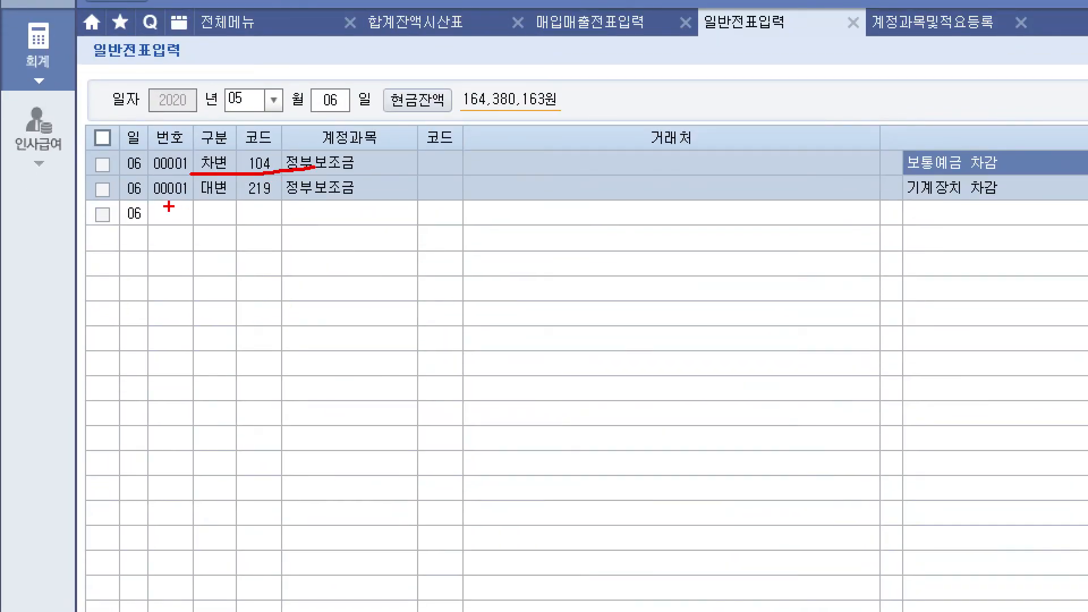
{"action": "left_click_drag", "start_coordinate": [193, 202], "coordinate": [367, 200]}
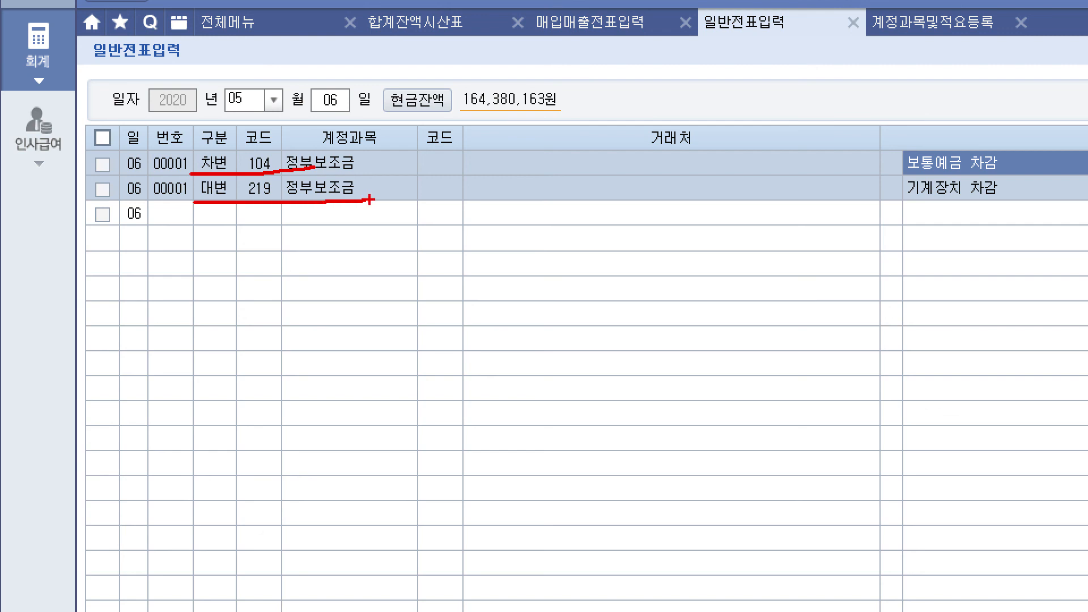
{"action": "key", "text": "Escape"}
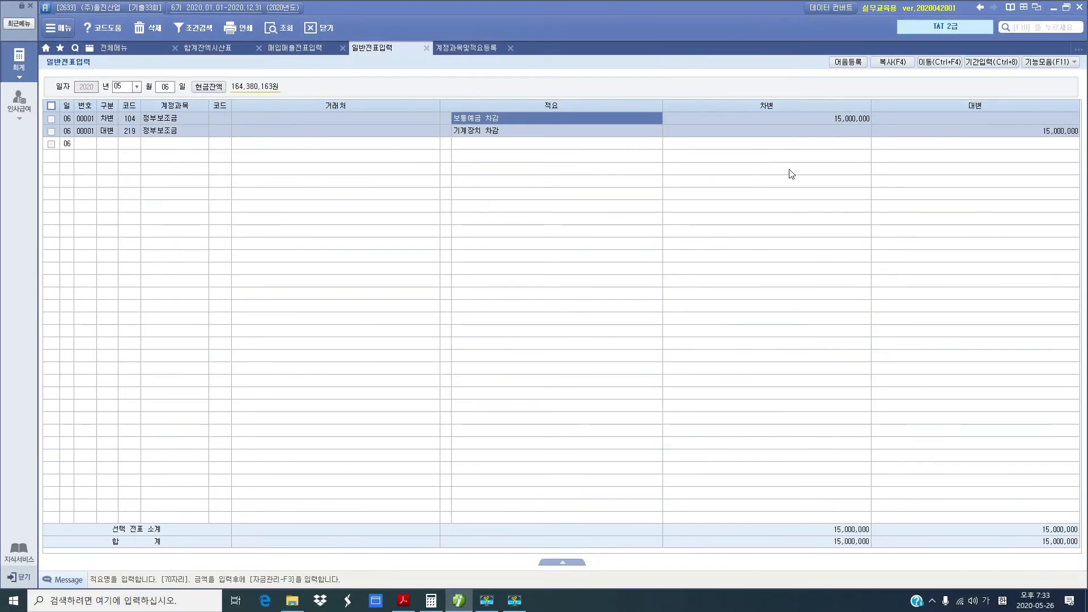
{"action": "left_click", "coordinate": [824, 121]}
{"action": "left_click", "coordinate": [1021, 131]}
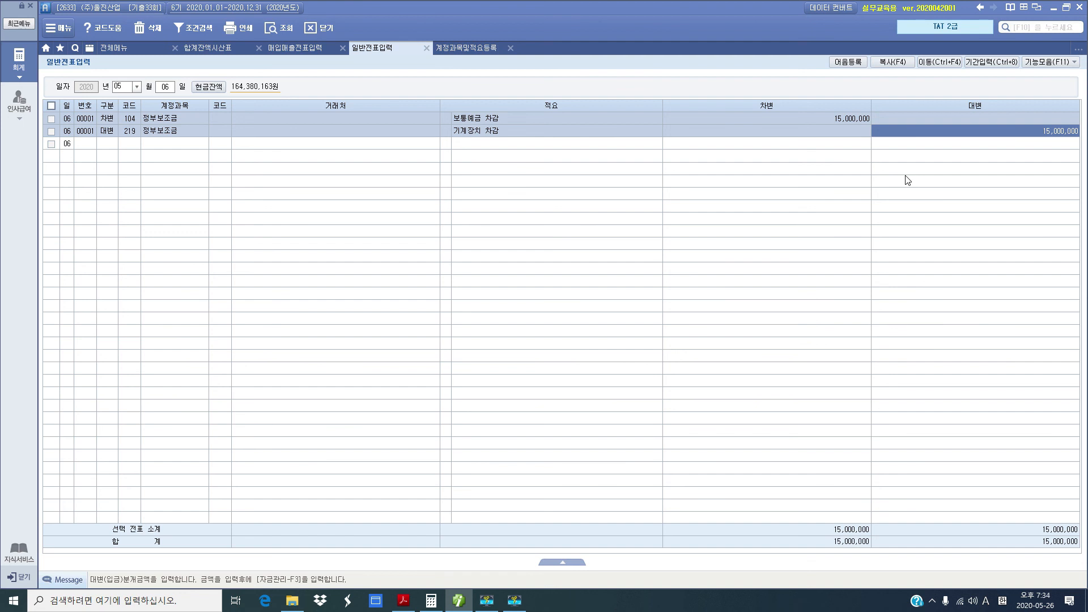
Switch to the exam PDF in Acrobat Reader and highlight 계약금 입금 in the heading of question 4.
{"action": "left_click", "coordinate": [458, 604]}
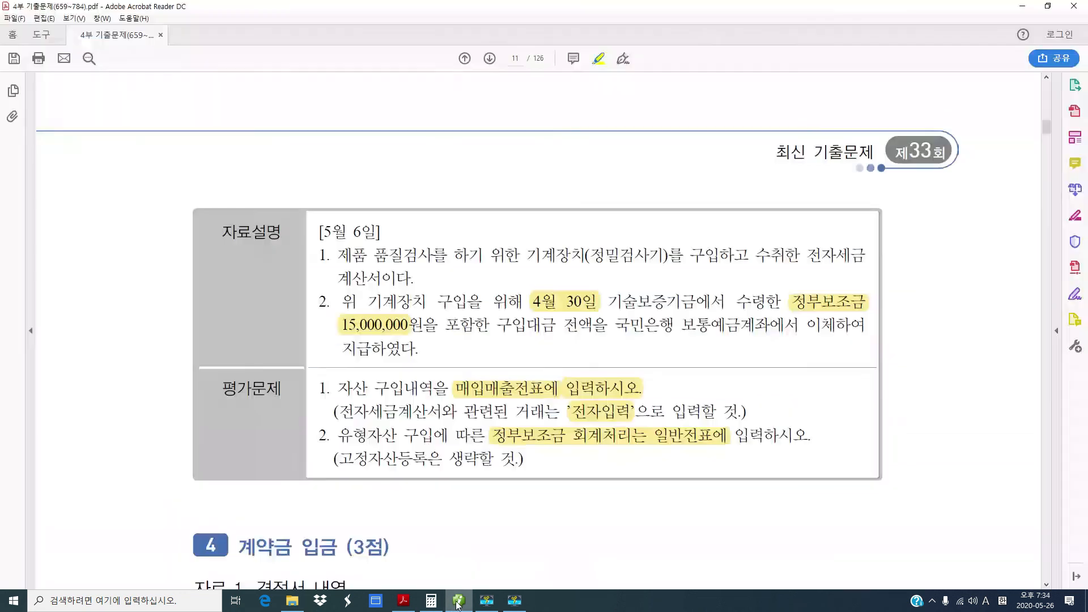
{"action": "scroll", "coordinate": [479, 377], "scroll_direction": "down", "scroll_amount": 3}
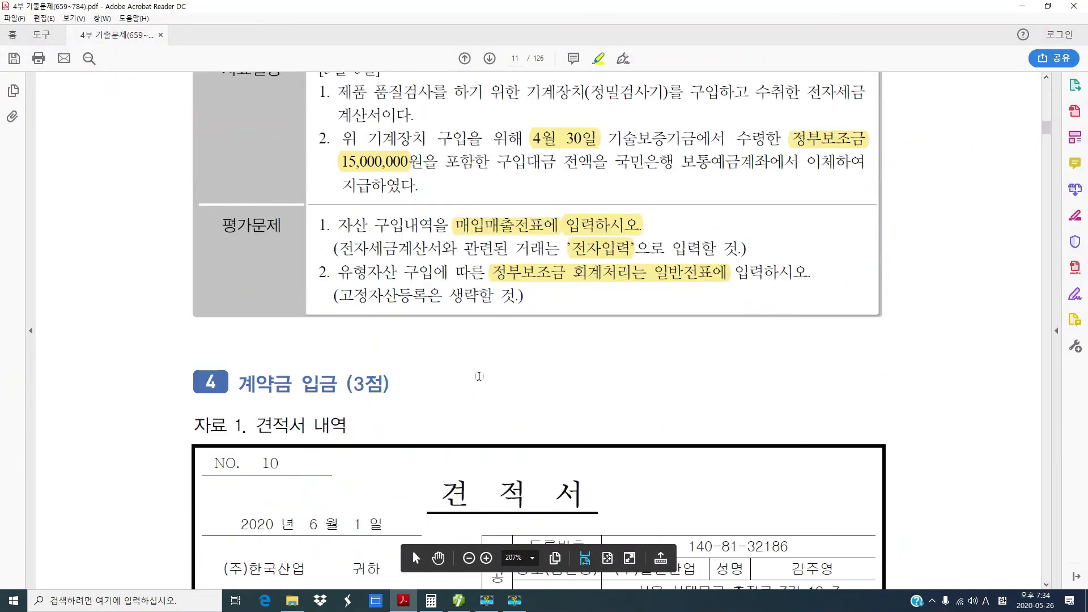
{"action": "scroll", "coordinate": [479, 377], "scroll_direction": "down", "scroll_amount": 5}
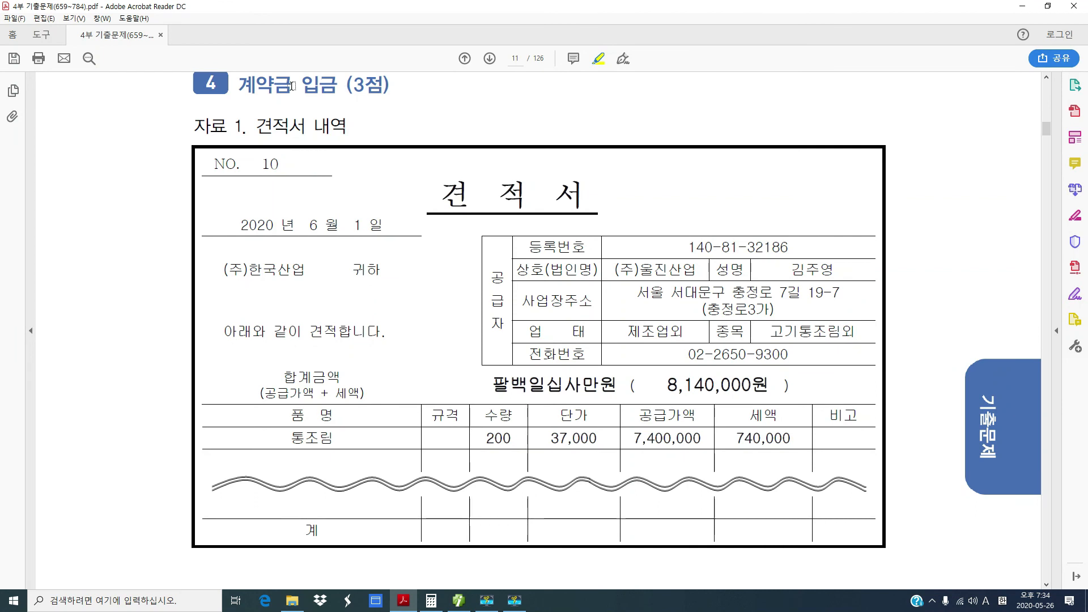
{"action": "left_click_drag", "start_coordinate": [237, 86], "coordinate": [340, 86]}
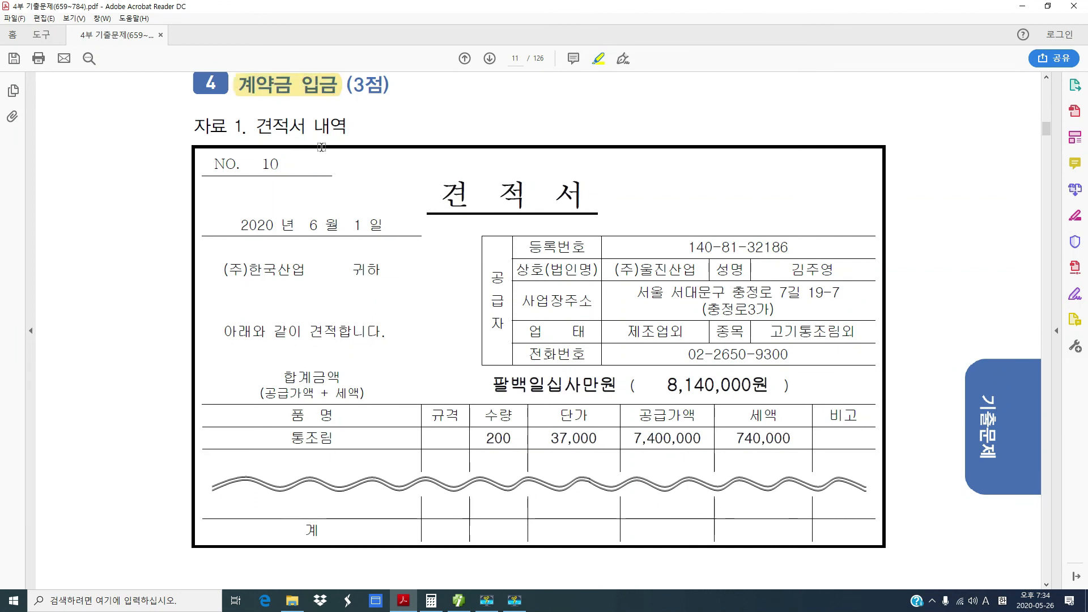
Review the 견적서 of 자료 1 and highlight 울진산 in the supplier's 상호 on the 자료 2 입금표.
{"action": "scroll", "coordinate": [368, 227], "scroll_direction": "down", "scroll_amount": 1}
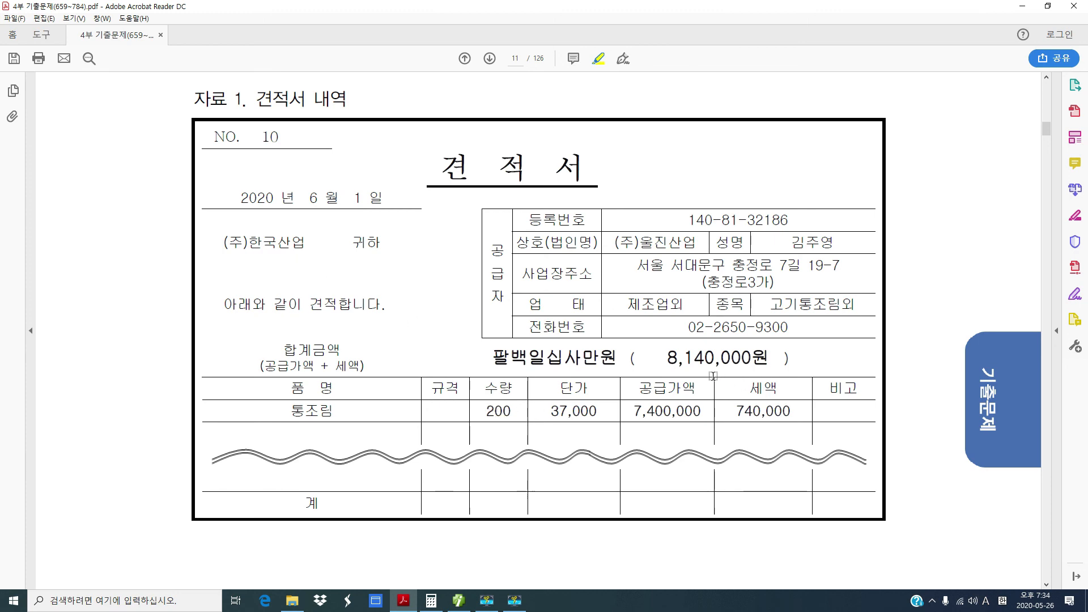
{"action": "scroll", "coordinate": [647, 385], "scroll_direction": "down", "scroll_amount": 5}
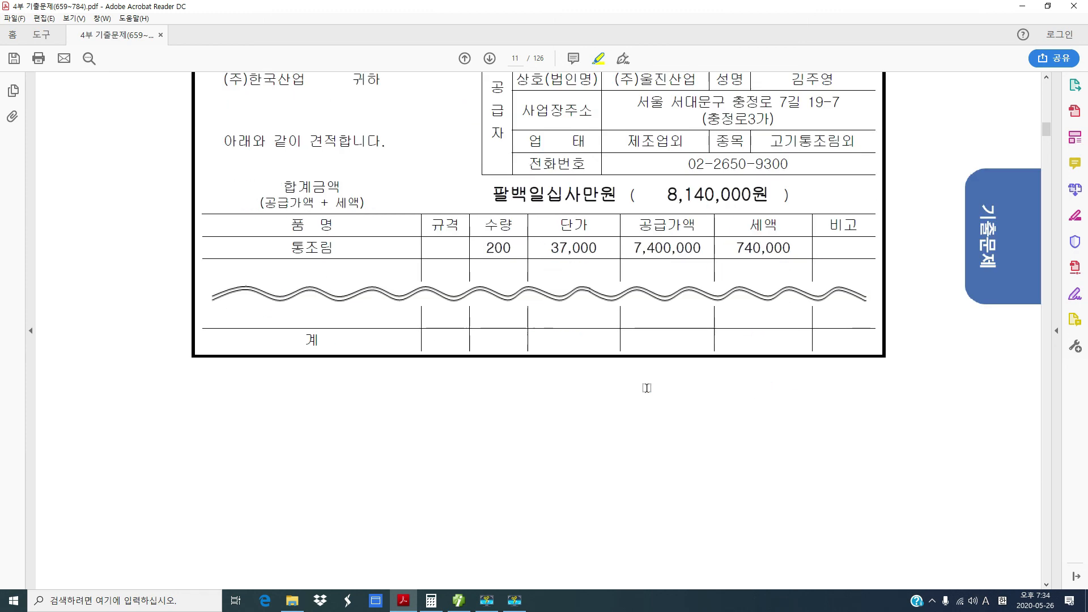
{"action": "scroll", "coordinate": [647, 385], "scroll_direction": "down", "scroll_amount": 9}
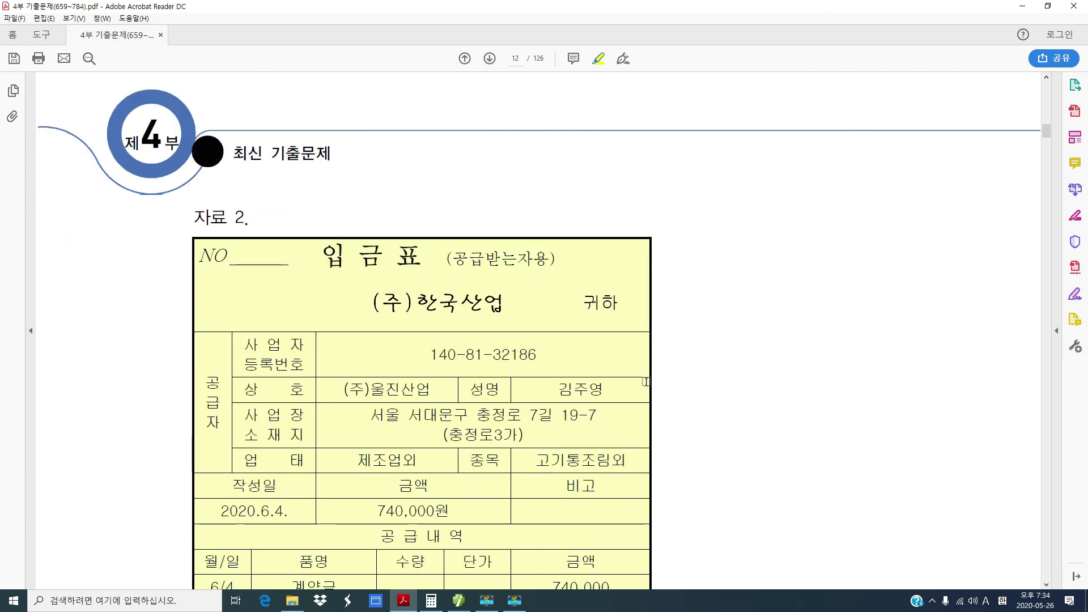
{"action": "scroll", "coordinate": [429, 367], "scroll_direction": "down", "scroll_amount": 3}
{"action": "scroll", "coordinate": [429, 368], "scroll_direction": "down", "scroll_amount": 3}
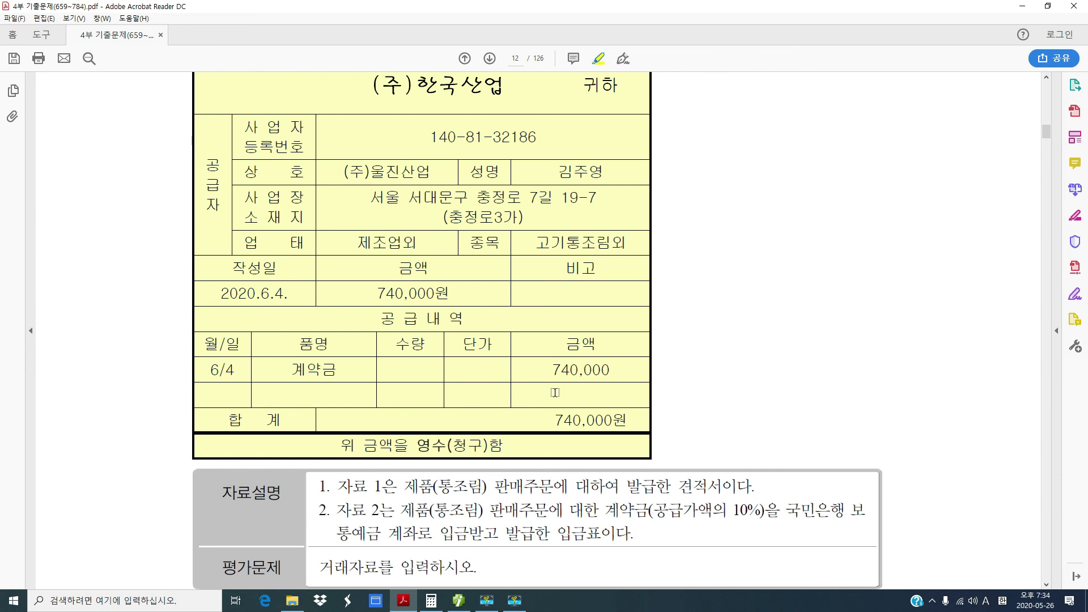
{"action": "left_click_drag", "start_coordinate": [370, 172], "coordinate": [423, 173]}
Highlight 거래자료를 입력하시오, 계약금 and 입금받고 발급한 입금표이다 in the 평가문제 and 자료설명 of question 4.
{"action": "scroll", "coordinate": [549, 357], "scroll_direction": "down", "scroll_amount": 2}
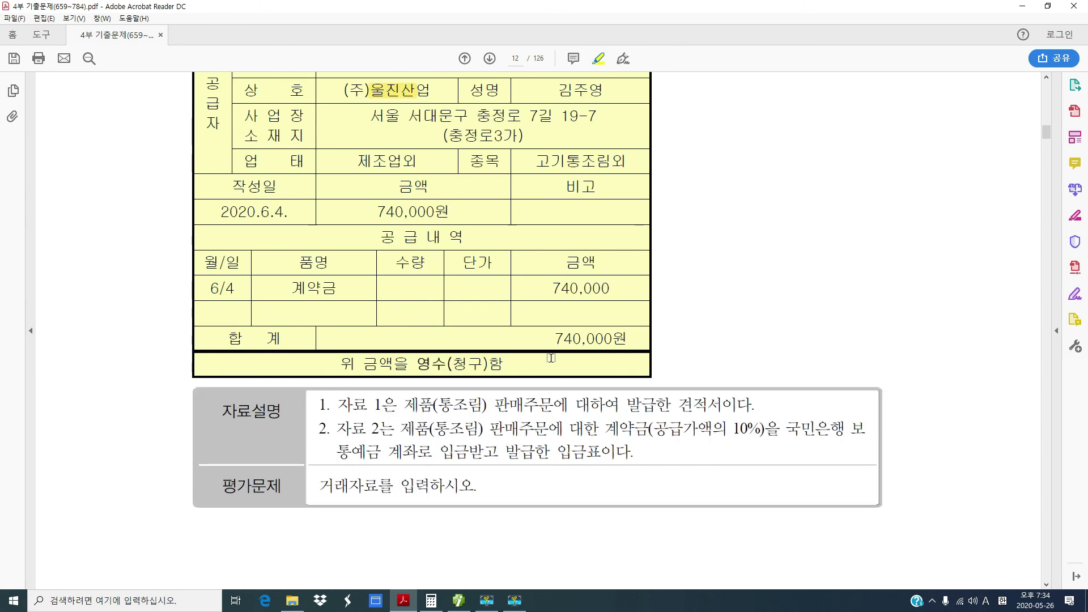
{"action": "scroll", "coordinate": [551, 358], "scroll_direction": "down", "scroll_amount": 2}
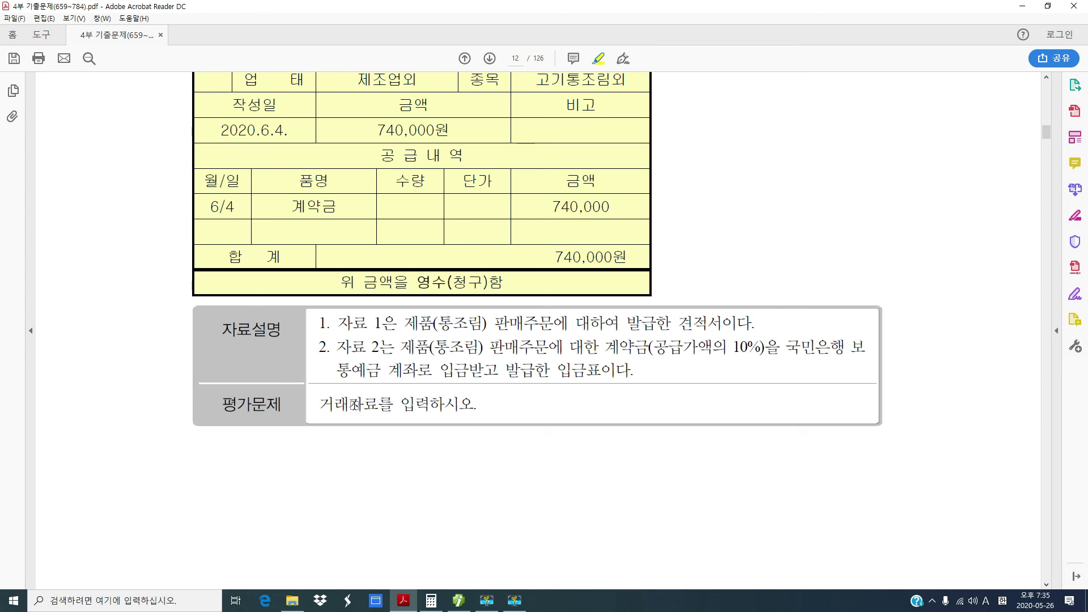
{"action": "left_click_drag", "start_coordinate": [319, 404], "coordinate": [475, 406]}
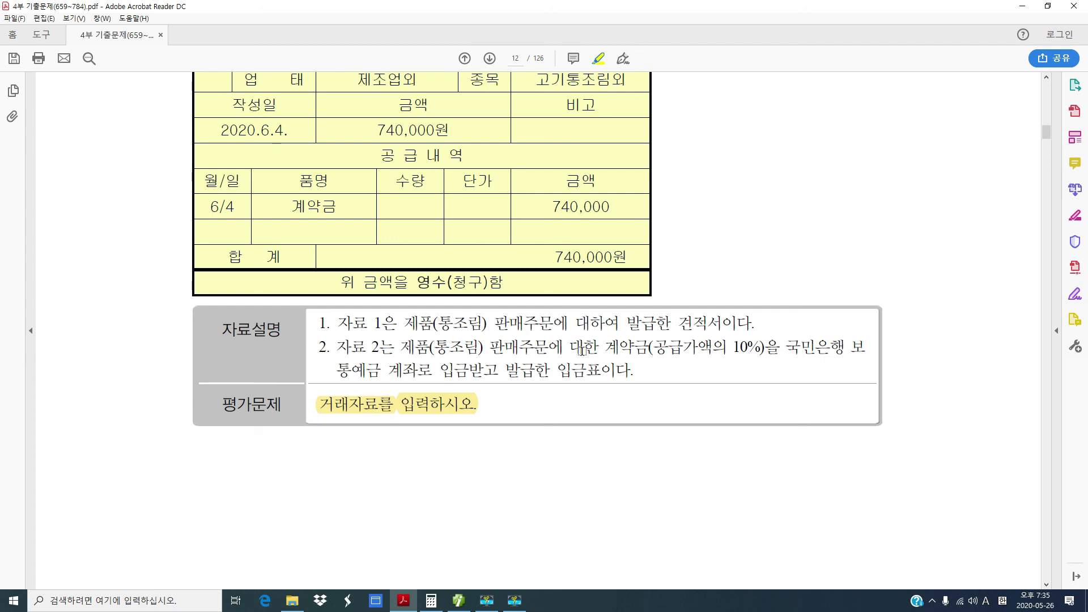
{"action": "left_click_drag", "start_coordinate": [603, 348], "coordinate": [652, 348]}
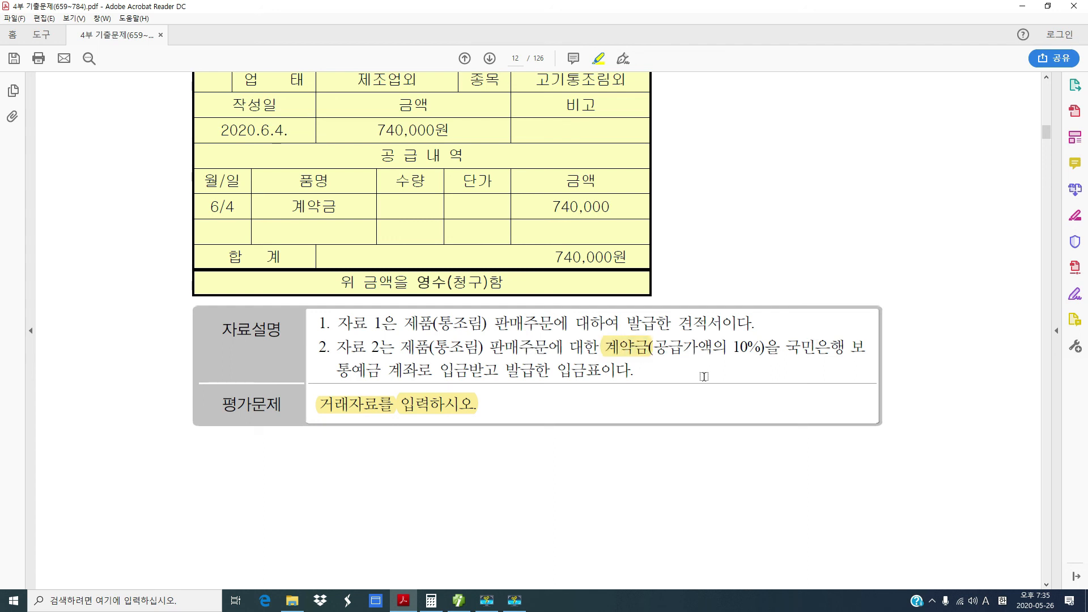
{"action": "left_click_drag", "start_coordinate": [441, 373], "coordinate": [592, 373]}
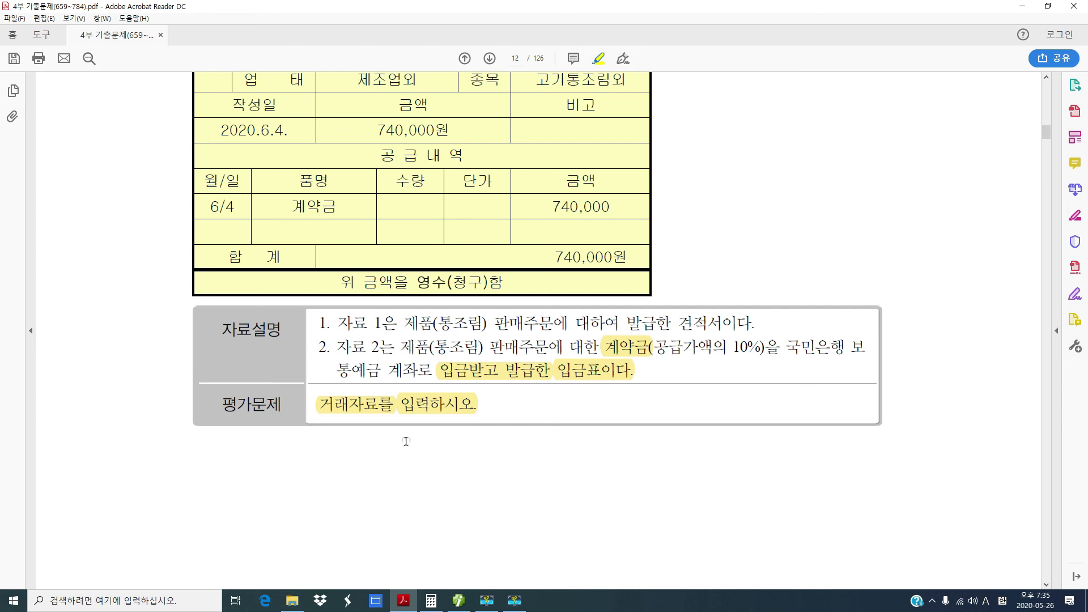
Recheck the 입금표, then return to Smart A and set the 일반전표입력 date to 06월 04일.
{"action": "scroll", "coordinate": [398, 471], "scroll_direction": "up", "scroll_amount": 3}
{"action": "scroll", "coordinate": [461, 302], "scroll_direction": "up", "scroll_amount": 3}
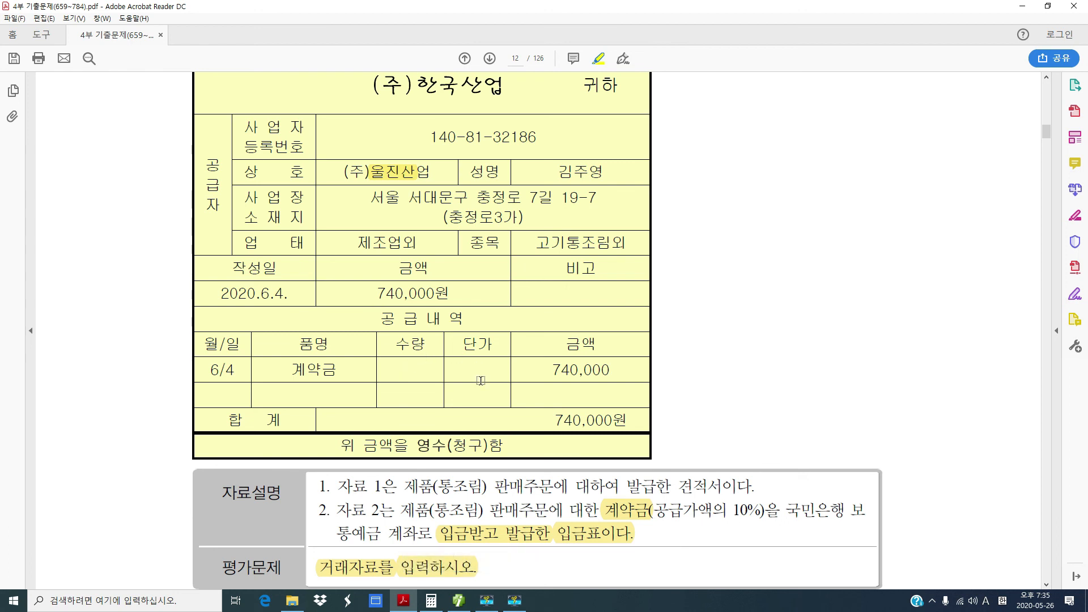
{"action": "scroll", "coordinate": [481, 381], "scroll_direction": "up", "scroll_amount": 1}
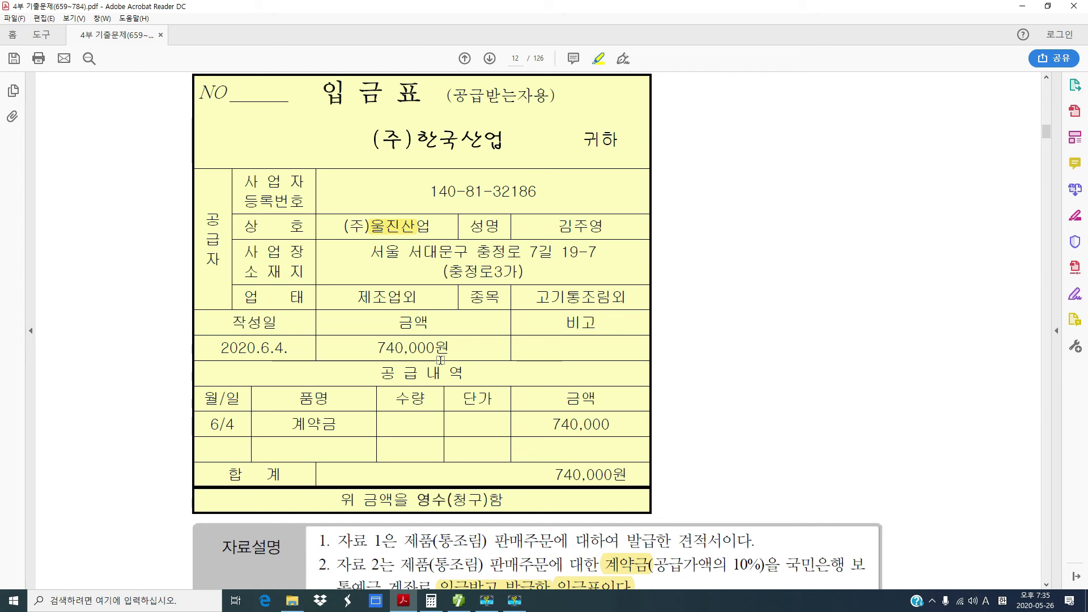
{"action": "scroll", "coordinate": [441, 360], "scroll_direction": "down", "scroll_amount": 2}
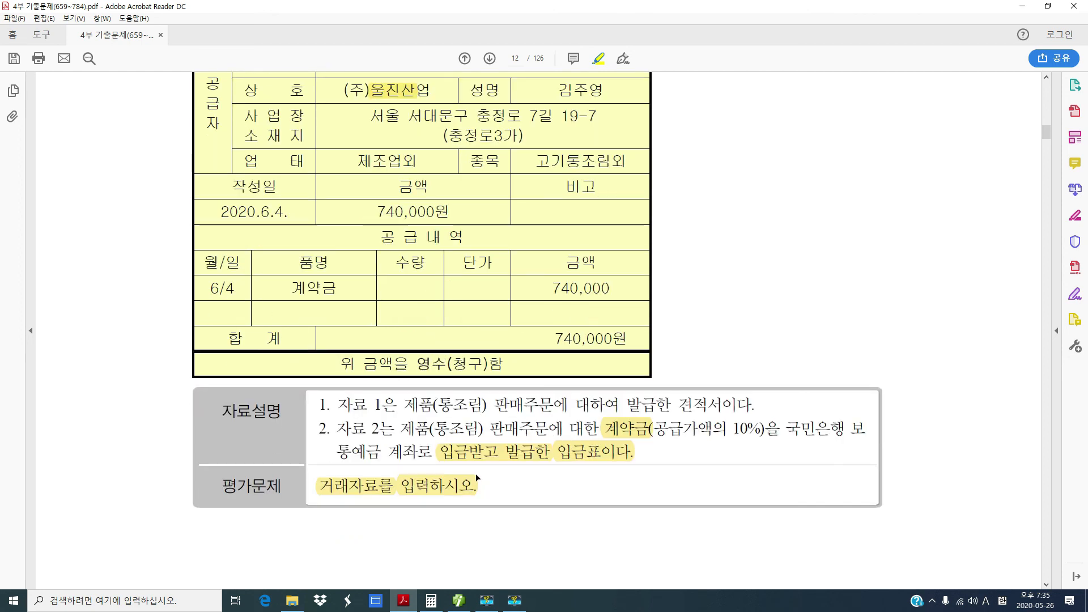
{"action": "left_click", "coordinate": [459, 600]}
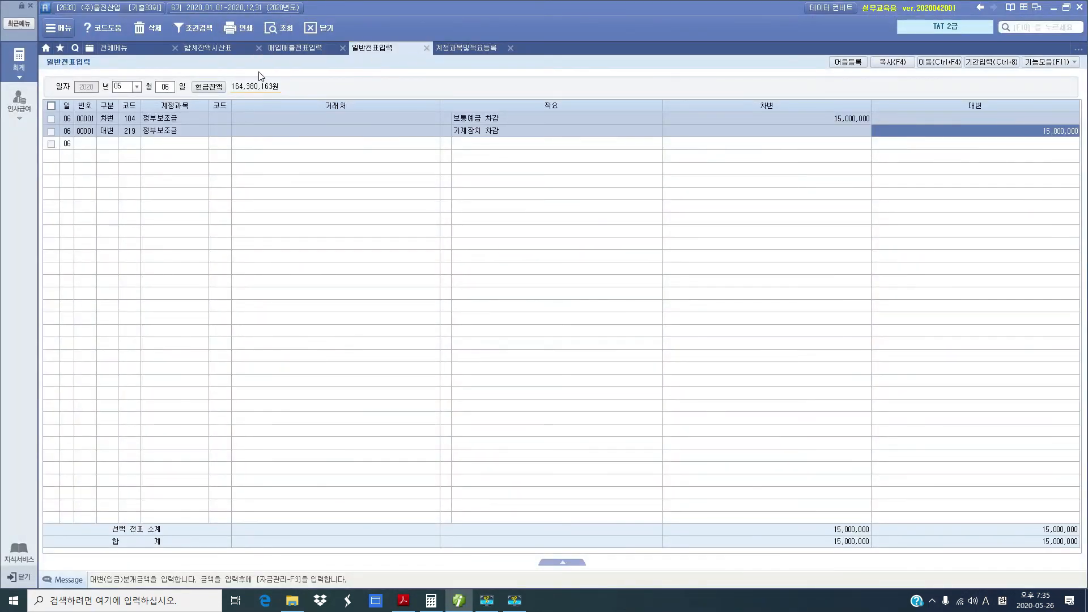
{"action": "left_click", "coordinate": [126, 87]}
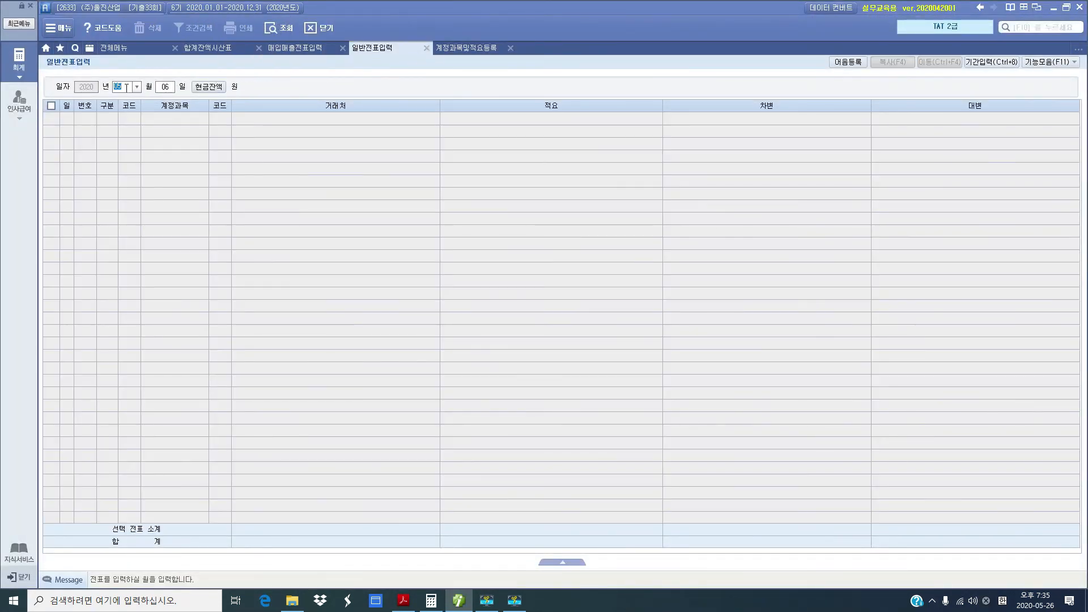
{"action": "type", "text": "06"}
{"action": "key", "text": "Return"}
{"action": "type", "text": "04"}
{"action": "key", "text": "Return"}
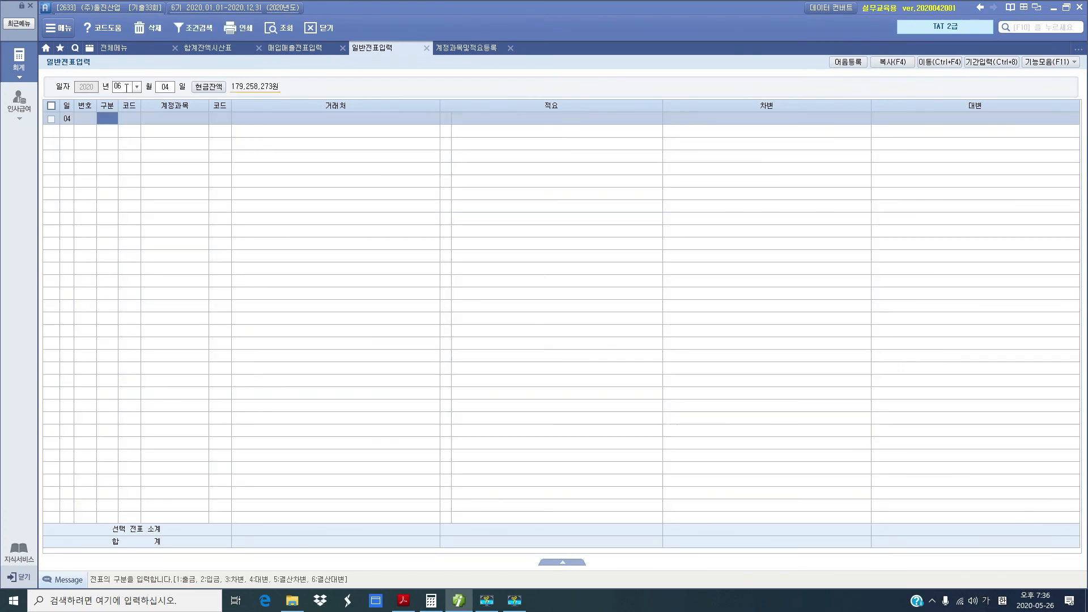
Add a 차변 line with account 103 보통예금, 거래처 국민은행 and amount 740,000, leaving the 적요 empty.
{"action": "type", "text": "3"}
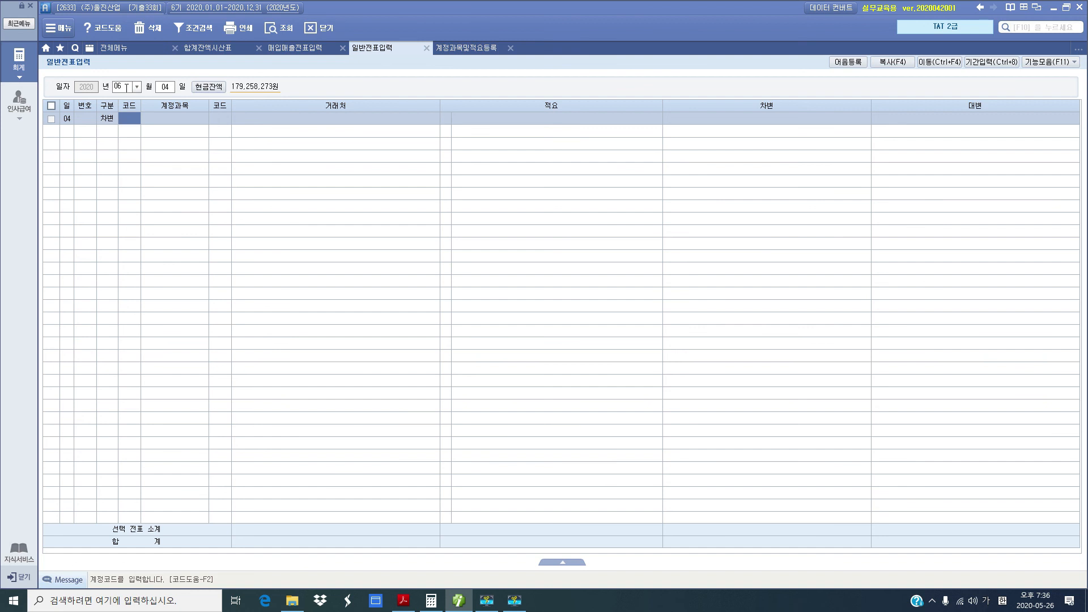
{"action": "type", "text": "103"}
{"action": "key", "text": "Return"}
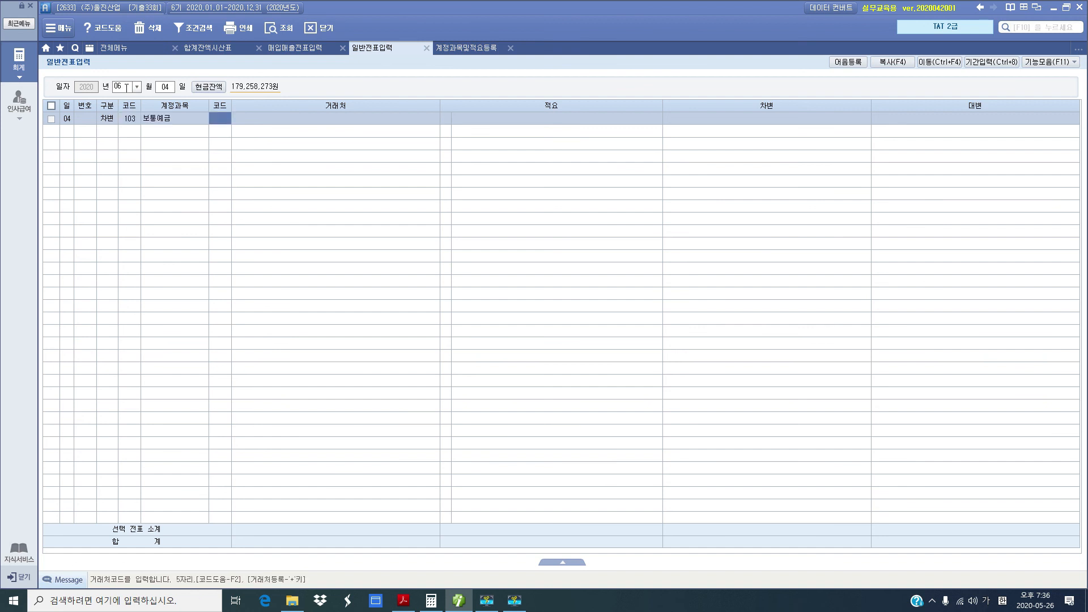
{"action": "type", "text": "국ㅁㅣㄴ"}
{"action": "key", "text": "Return"}
{"action": "key", "text": "Return"}
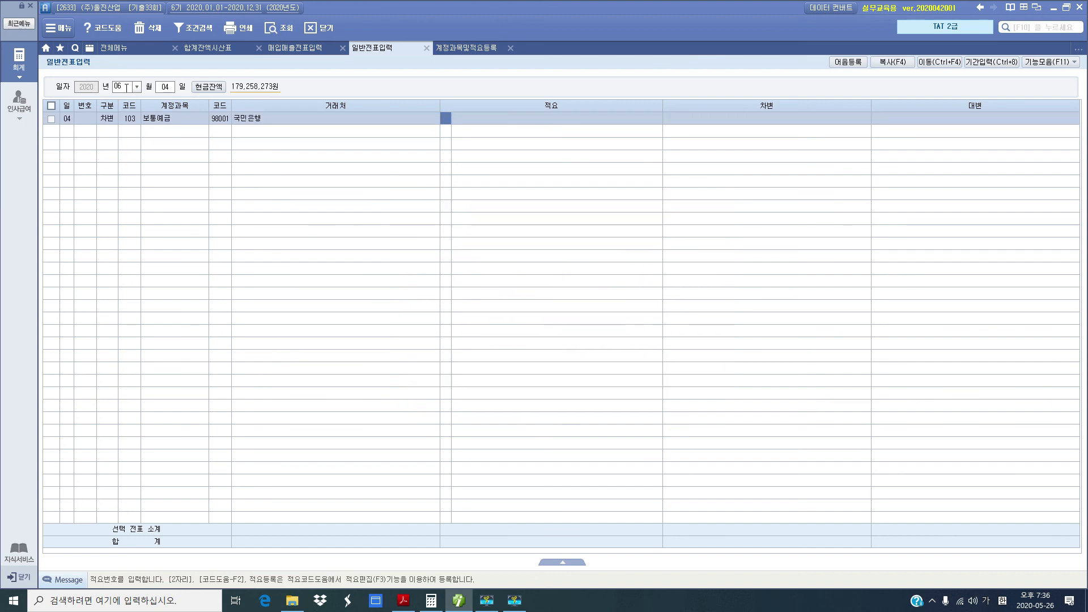
{"action": "key", "text": "Return"}
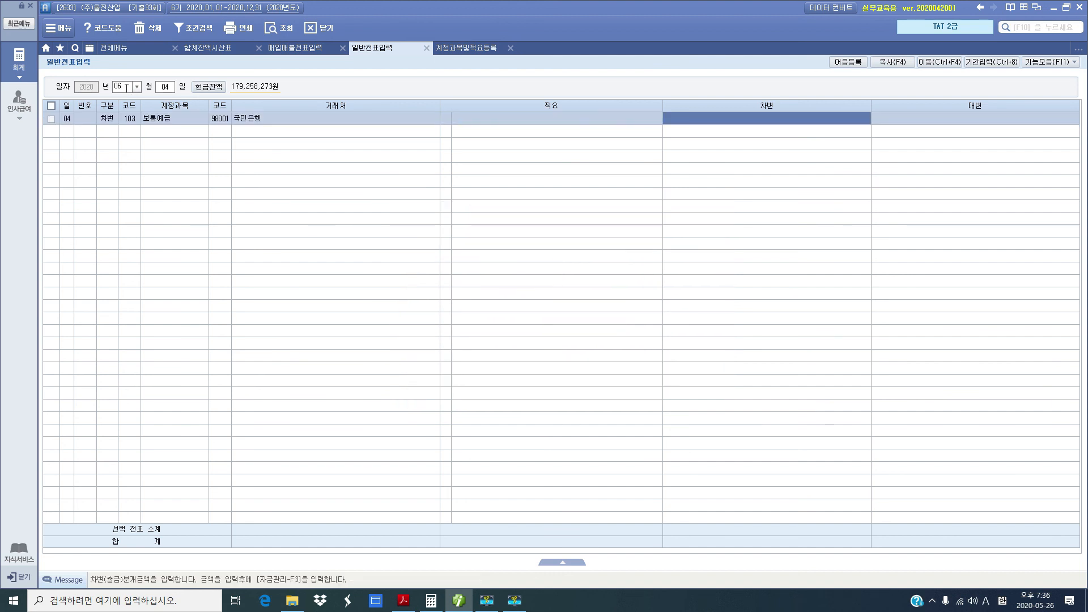
{"action": "type", "text": "7400000"}
{"action": "key", "text": "Return"}
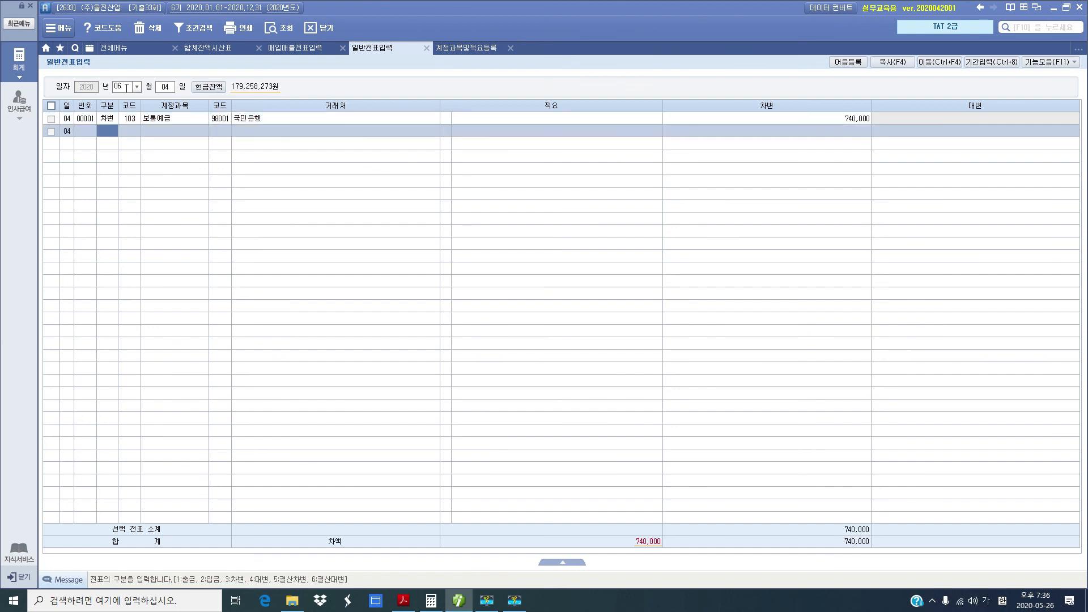
Add a 대변 line with account 259 선수금, 거래처 00106 (주)한국산업 and amount 740,000, leaving the 적요 empty.
{"action": "type", "text": "4"}
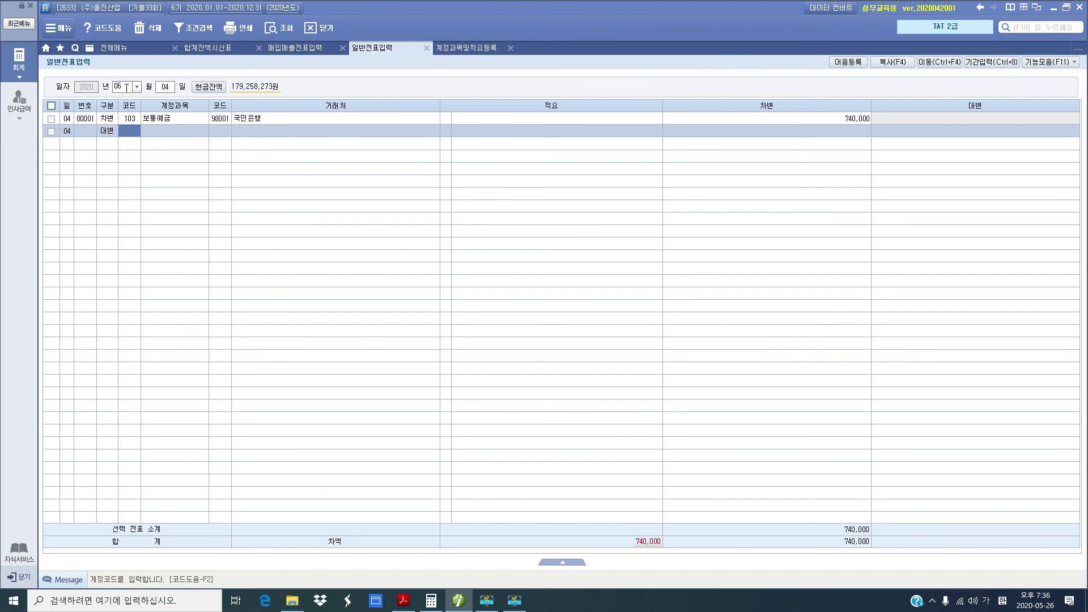
{"action": "type", "text": "선수"}
{"action": "key", "text": "Return"}
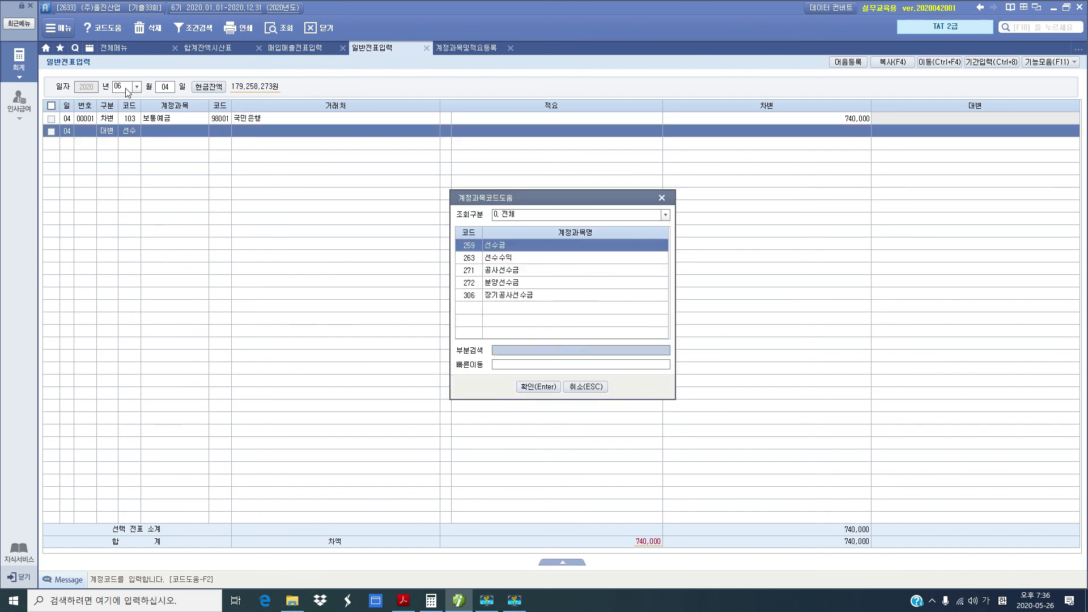
{"action": "key", "text": "Return"}
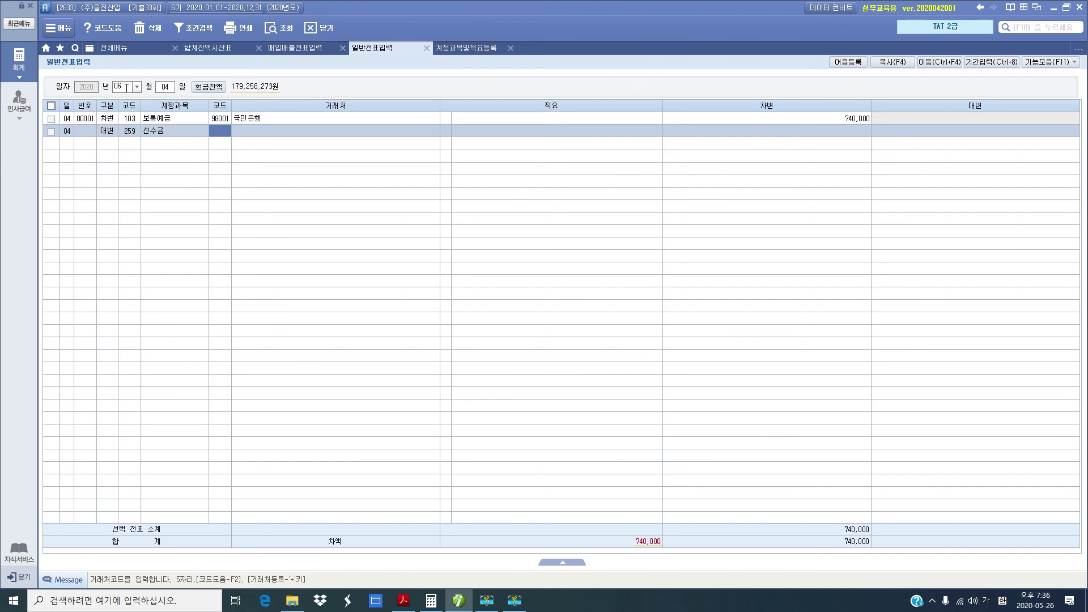
{"action": "type", "text": "106"}
{"action": "key", "text": "Return"}
{"action": "key", "text": "Return"}
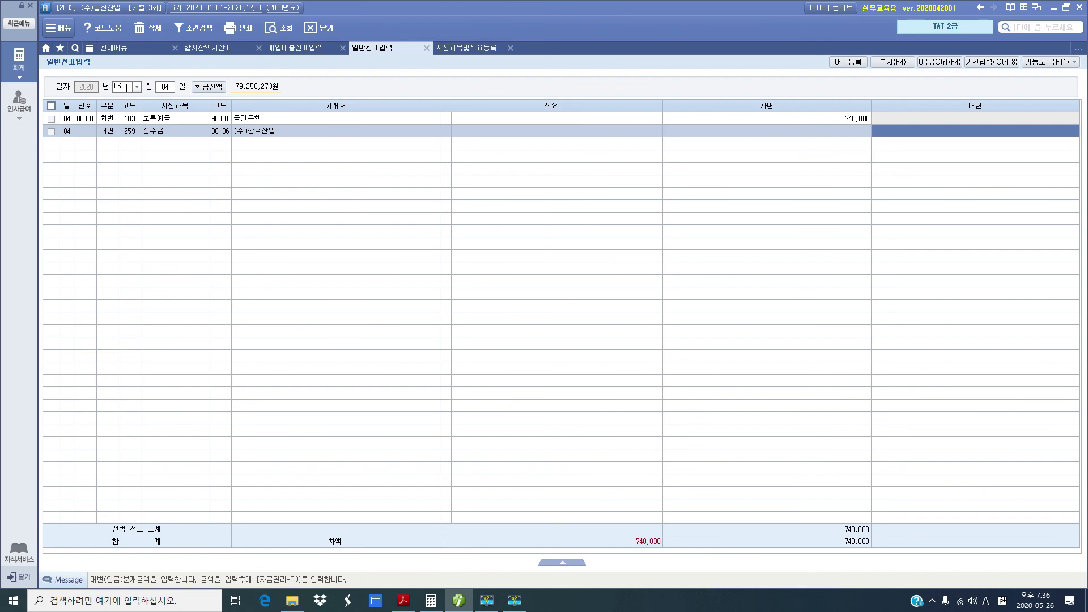
{"action": "type", "text": "740,000"}
{"action": "key", "text": "Return"}
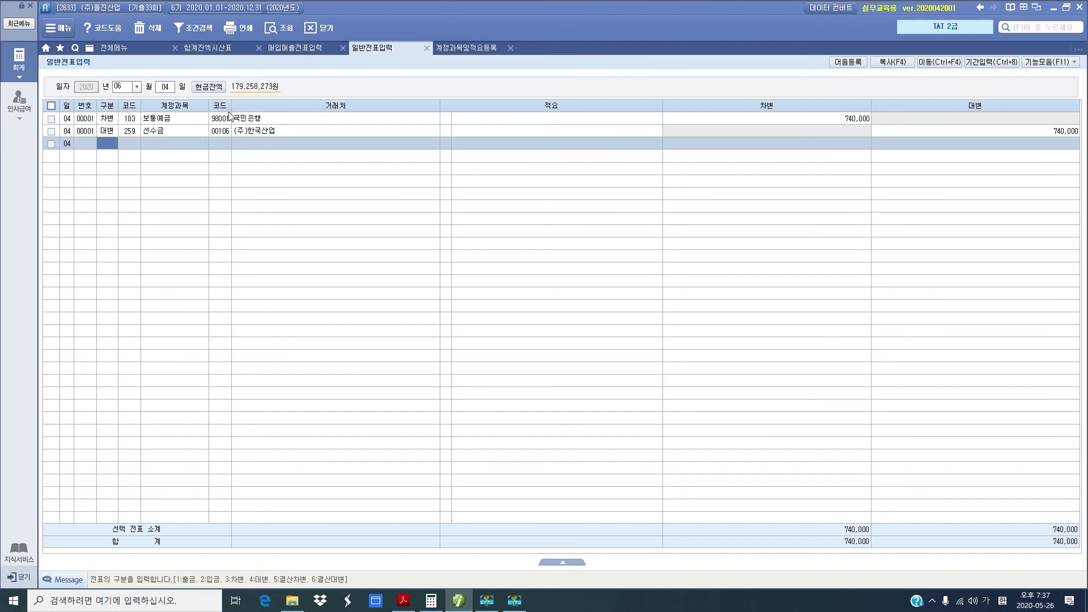
Check the 거래처 codes of the 보통예금 and 선수금 lines in the 06월 04일 entry.
{"action": "left_click", "coordinate": [223, 121]}
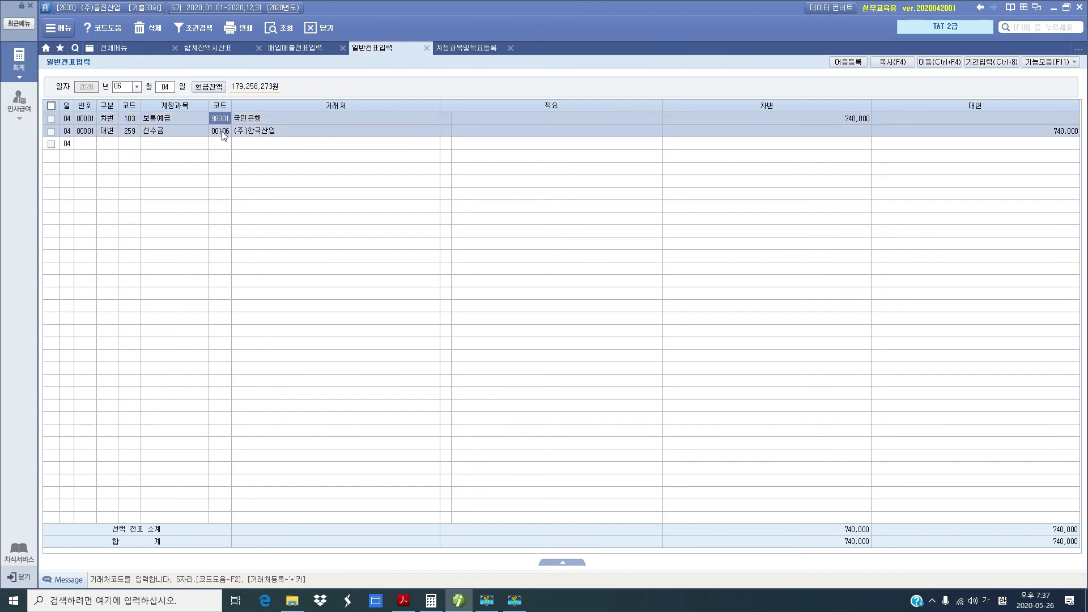
{"action": "left_click", "coordinate": [224, 132]}
{"action": "left_click", "coordinate": [223, 122]}
{"action": "left_click", "coordinate": [225, 134]}
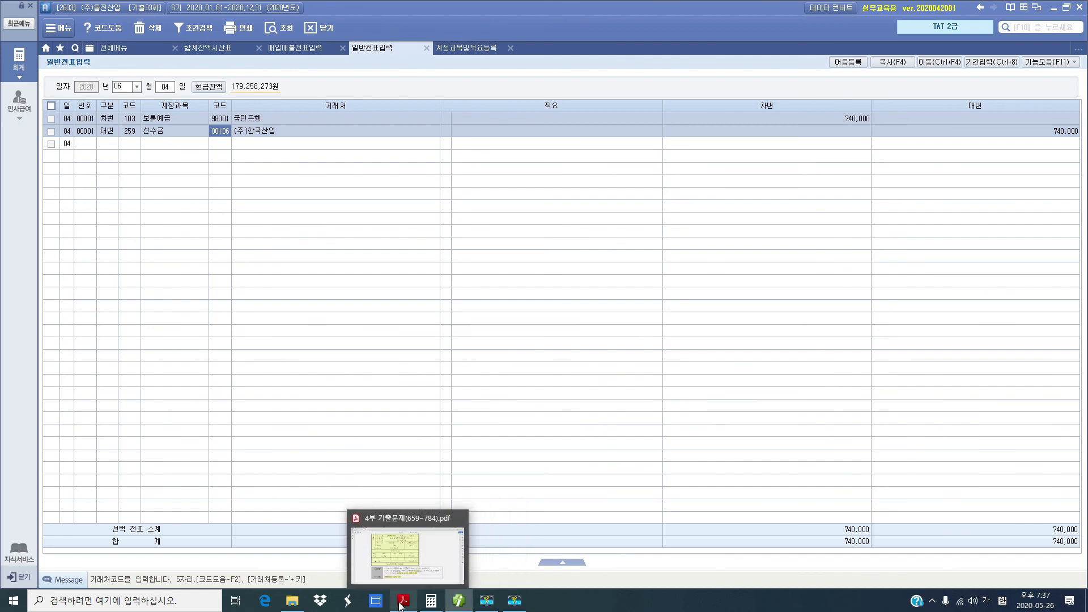
Switch to the exam PDF in Acrobat Reader and review question 4's 견적서, 입금표 and 자료설명 against the recorded entry.
{"action": "left_click", "coordinate": [411, 576]}
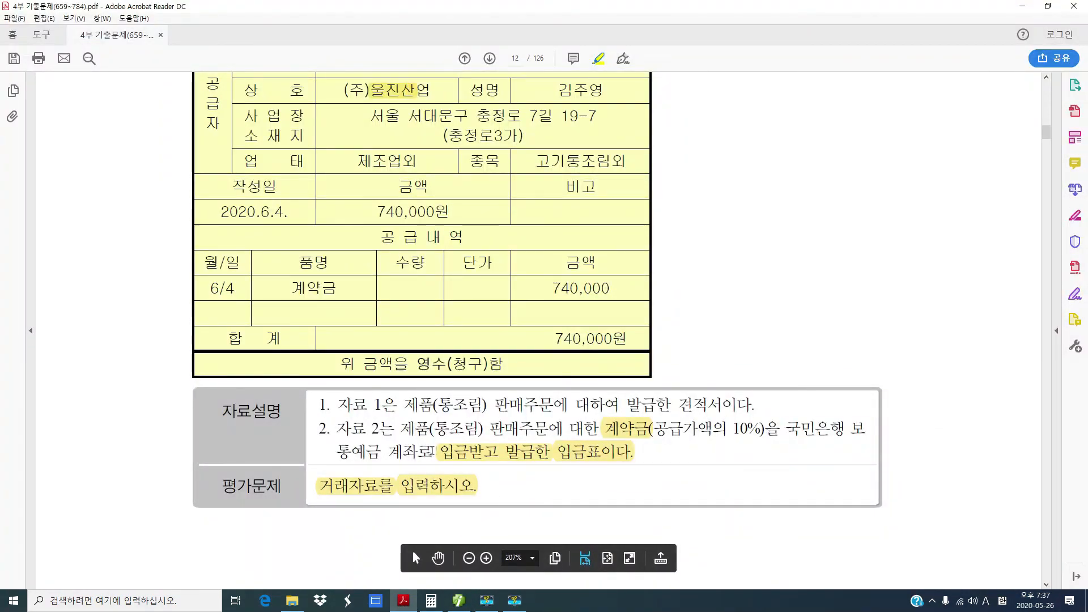
{"action": "scroll", "coordinate": [434, 454], "scroll_direction": "down", "scroll_amount": 10}
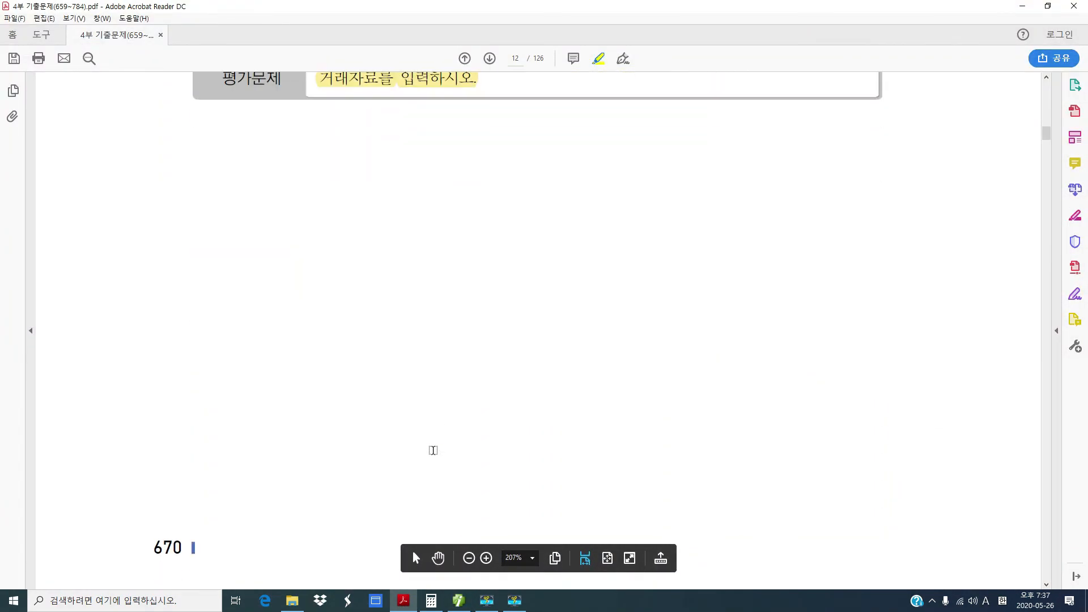
{"action": "scroll", "coordinate": [433, 452], "scroll_direction": "down", "scroll_amount": 3}
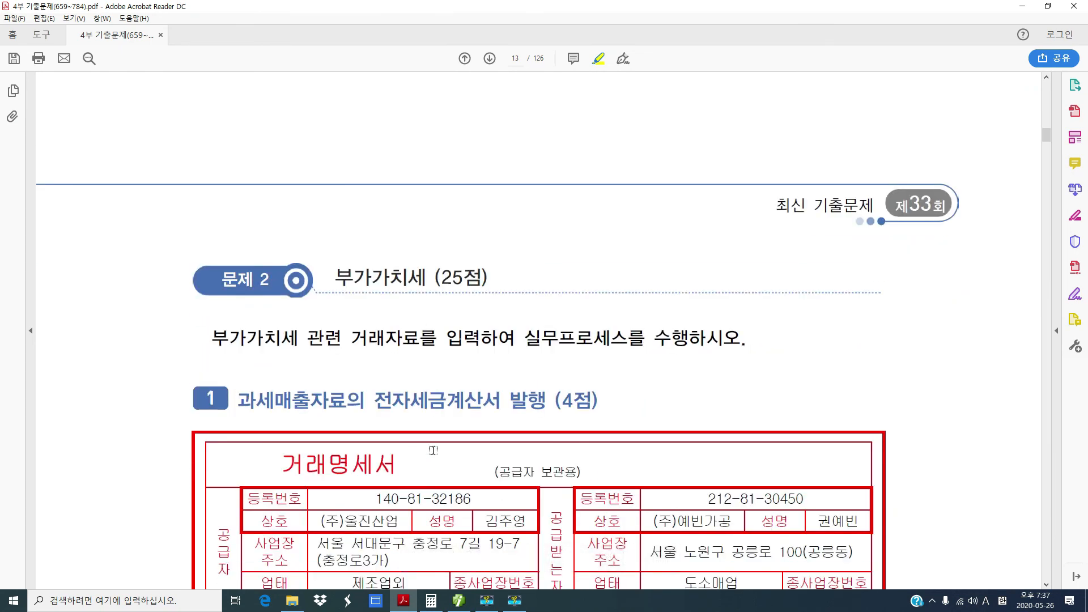
{"action": "scroll", "coordinate": [434, 451], "scroll_direction": "up", "scroll_amount": 3}
{"action": "scroll", "coordinate": [434, 452], "scroll_direction": "up", "scroll_amount": 10}
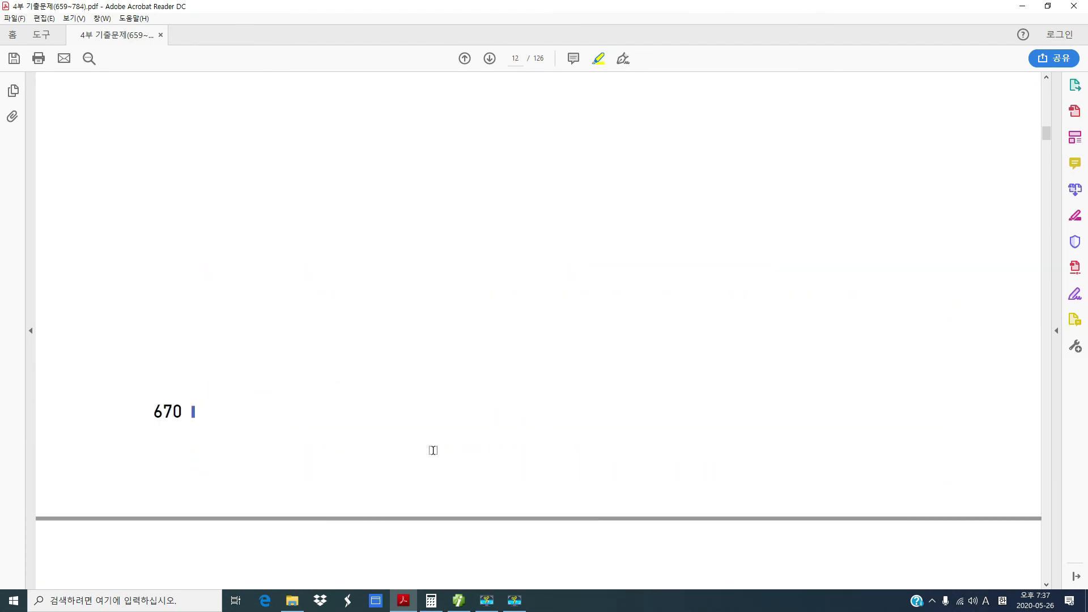
{"action": "scroll", "coordinate": [433, 451], "scroll_direction": "up", "scroll_amount": 2}
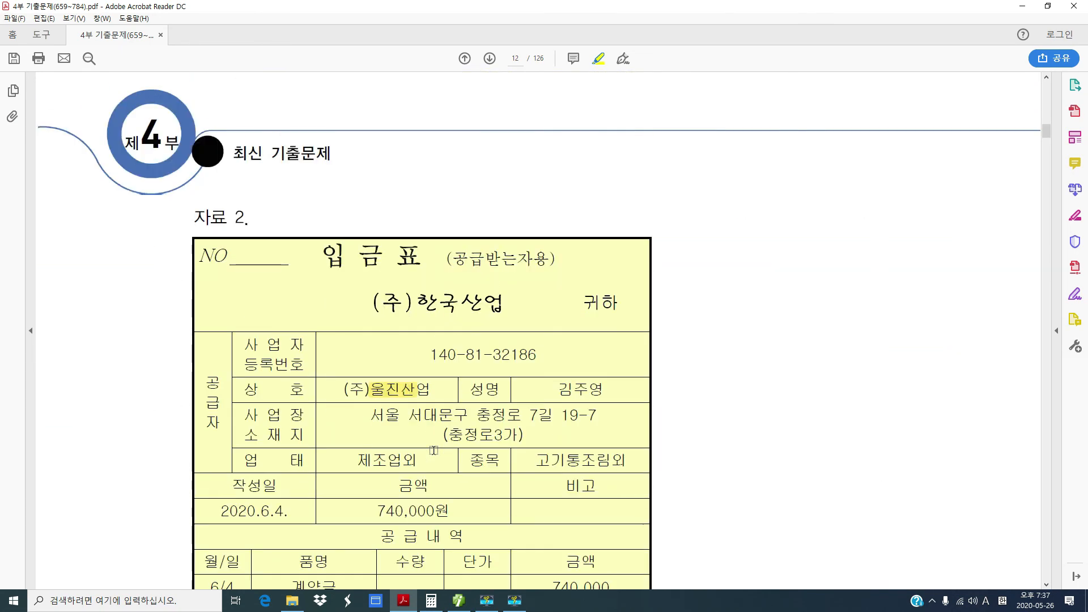
{"action": "scroll", "coordinate": [434, 450], "scroll_direction": "down", "scroll_amount": 9}
{"action": "scroll", "coordinate": [434, 450], "scroll_direction": "down", "scroll_amount": 8}
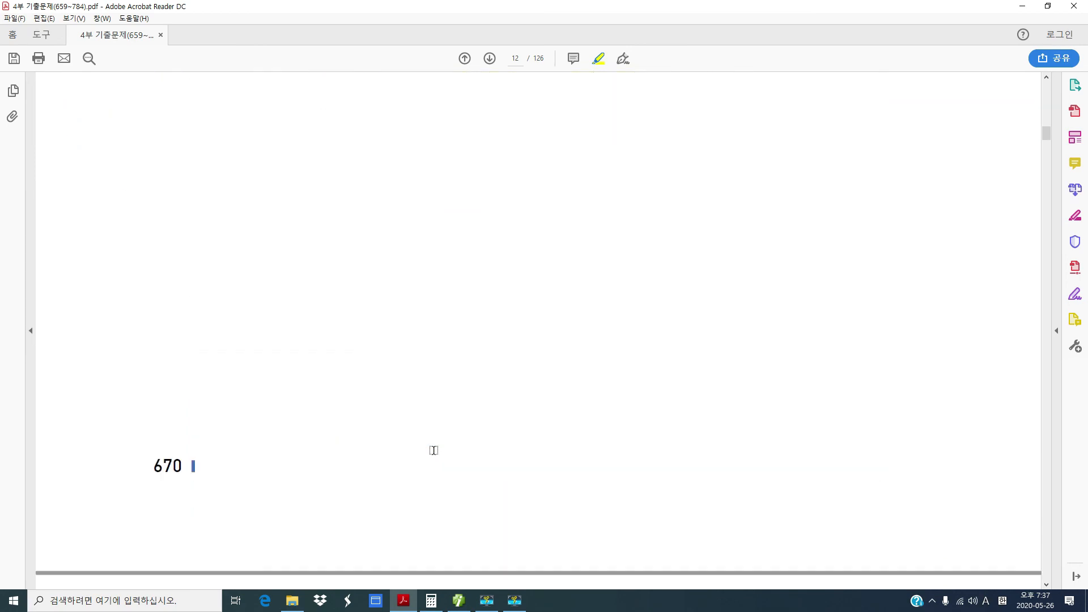
{"action": "scroll", "coordinate": [434, 452], "scroll_direction": "up", "scroll_amount": 5}
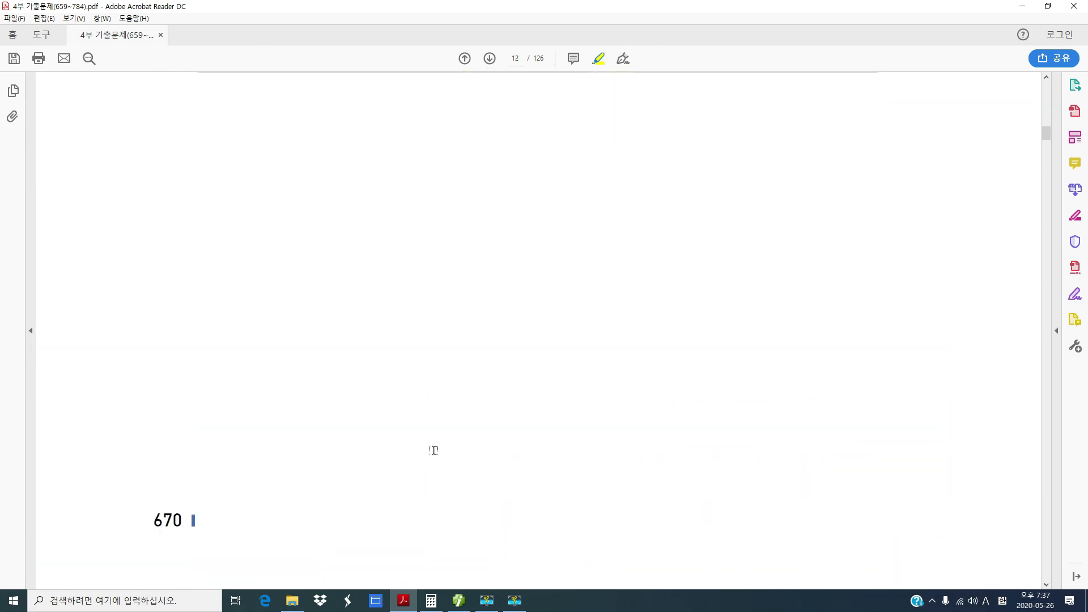
{"action": "scroll", "coordinate": [432, 451], "scroll_direction": "up", "scroll_amount": 10}
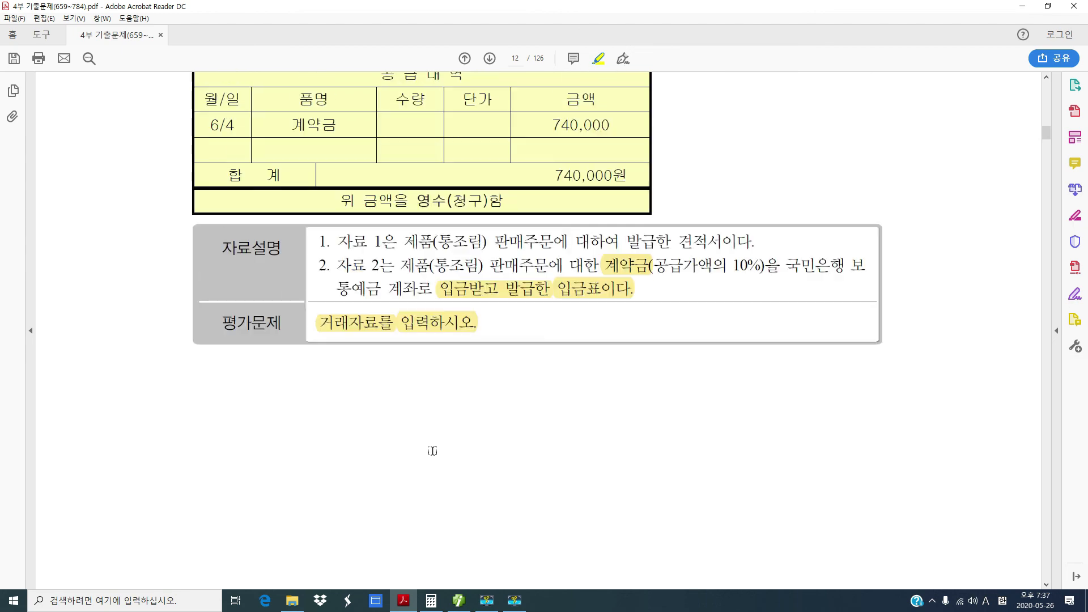
{"action": "scroll", "coordinate": [432, 451], "scroll_direction": "up", "scroll_amount": 8}
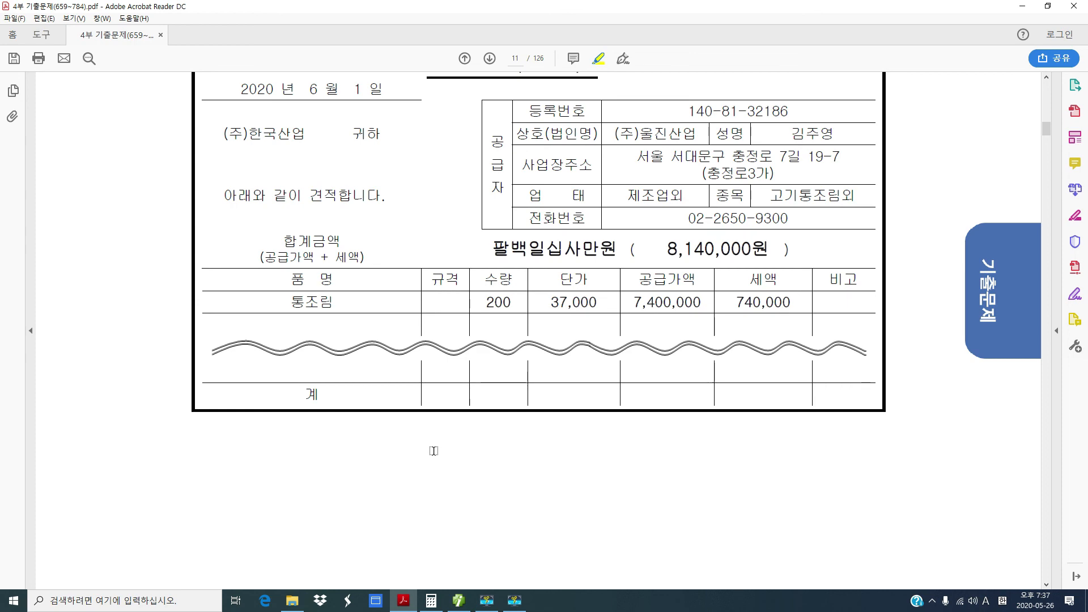
{"action": "scroll", "coordinate": [433, 451], "scroll_direction": "down", "scroll_amount": 3}
{"action": "scroll", "coordinate": [434, 450], "scroll_direction": "down", "scroll_amount": 9}
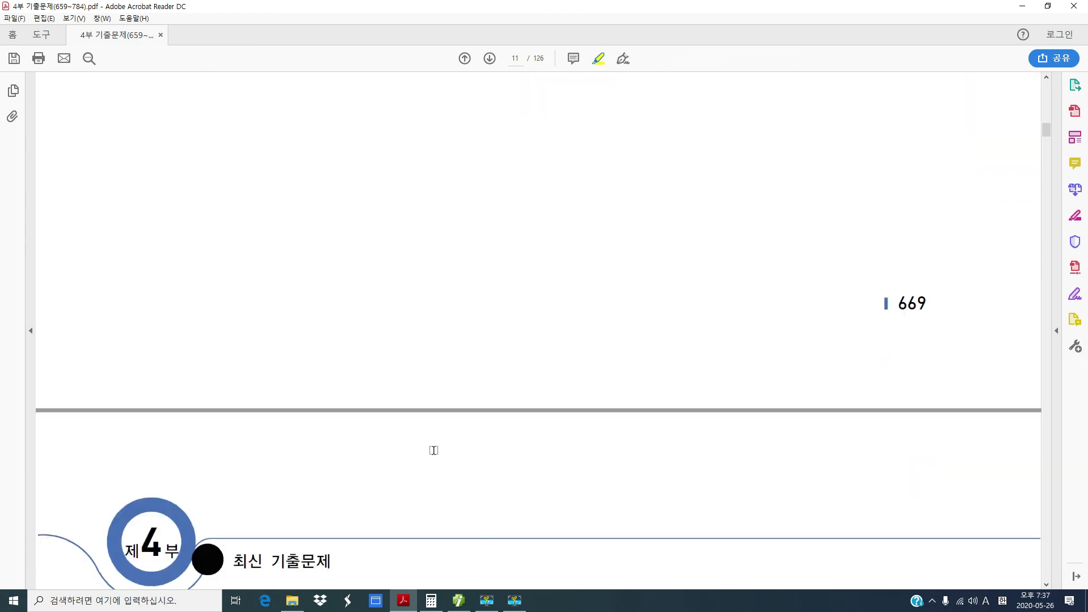
{"action": "scroll", "coordinate": [432, 453], "scroll_direction": "down", "scroll_amount": 2}
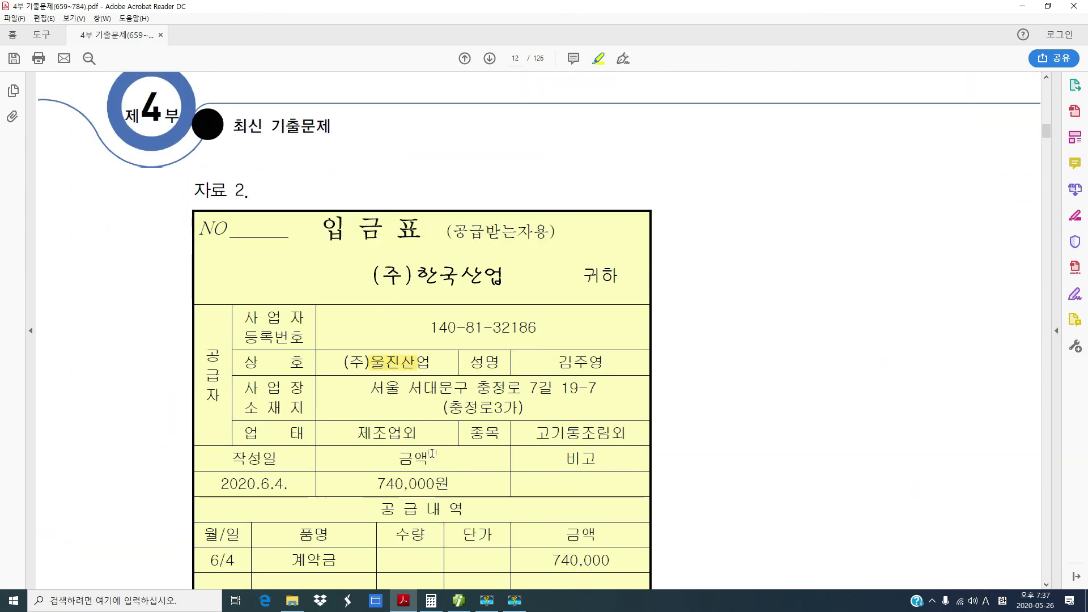
{"action": "scroll", "coordinate": [432, 454], "scroll_direction": "down", "scroll_amount": 1}
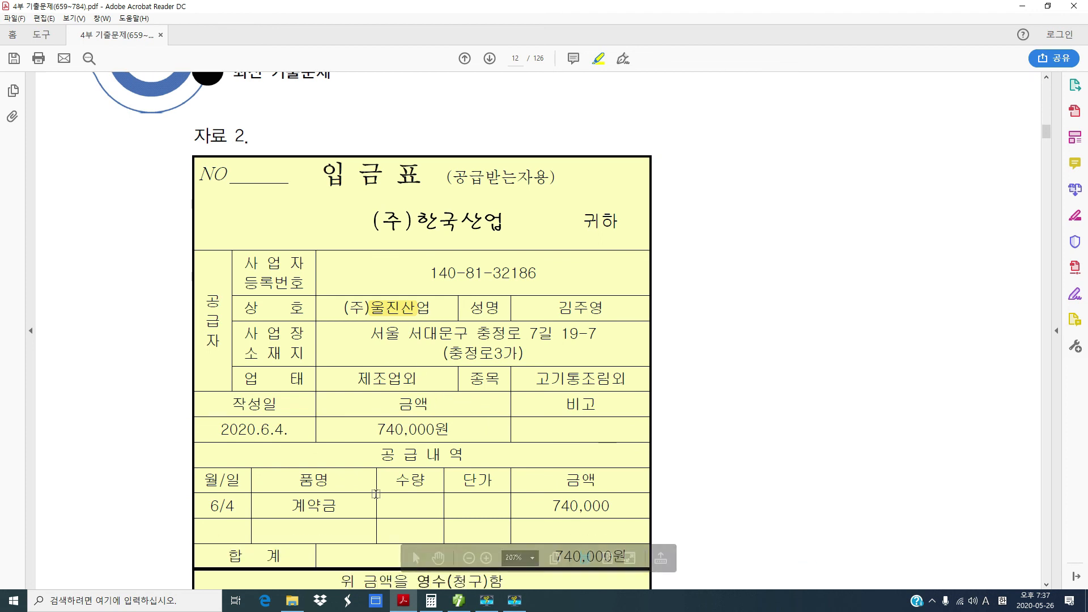
{"action": "scroll", "coordinate": [376, 495], "scroll_direction": "down", "scroll_amount": 1}
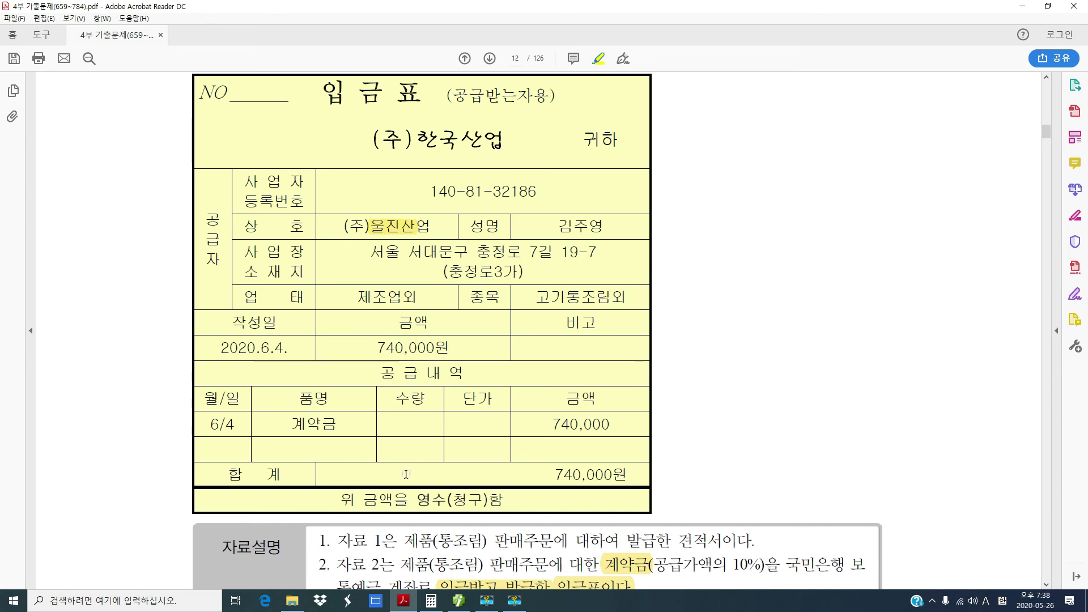
{"action": "scroll", "coordinate": [409, 474], "scroll_direction": "down", "scroll_amount": 3}
{"action": "scroll", "coordinate": [410, 474], "scroll_direction": "down", "scroll_amount": 18}
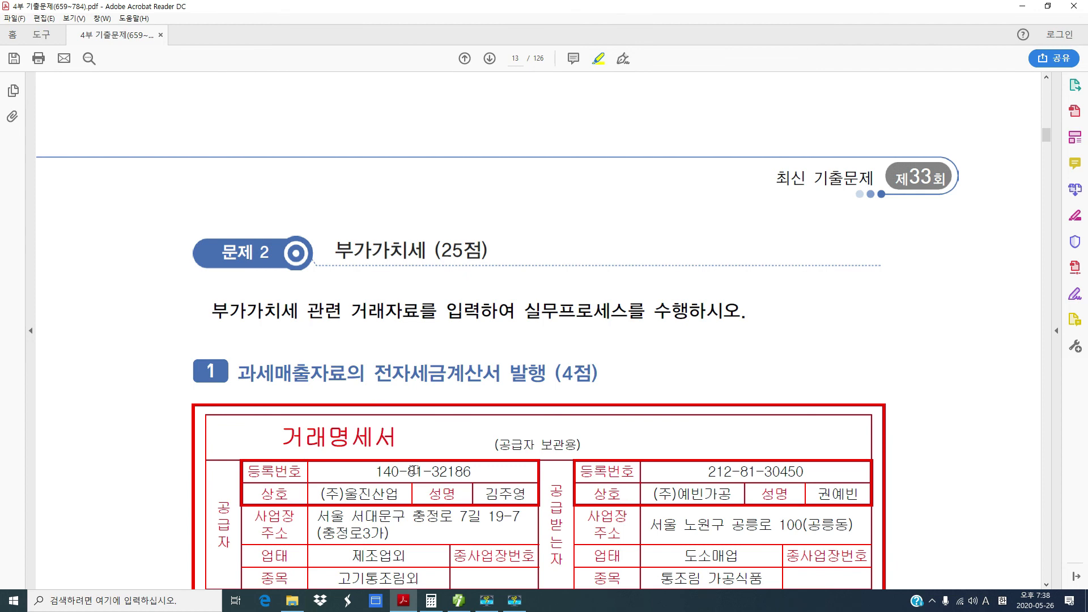
Look back through questions 4 to 1 of 문제 1 거래자료입력, up to the 실무수행 유의사항.
{"action": "scroll", "coordinate": [511, 186], "scroll_direction": "up", "scroll_amount": 20}
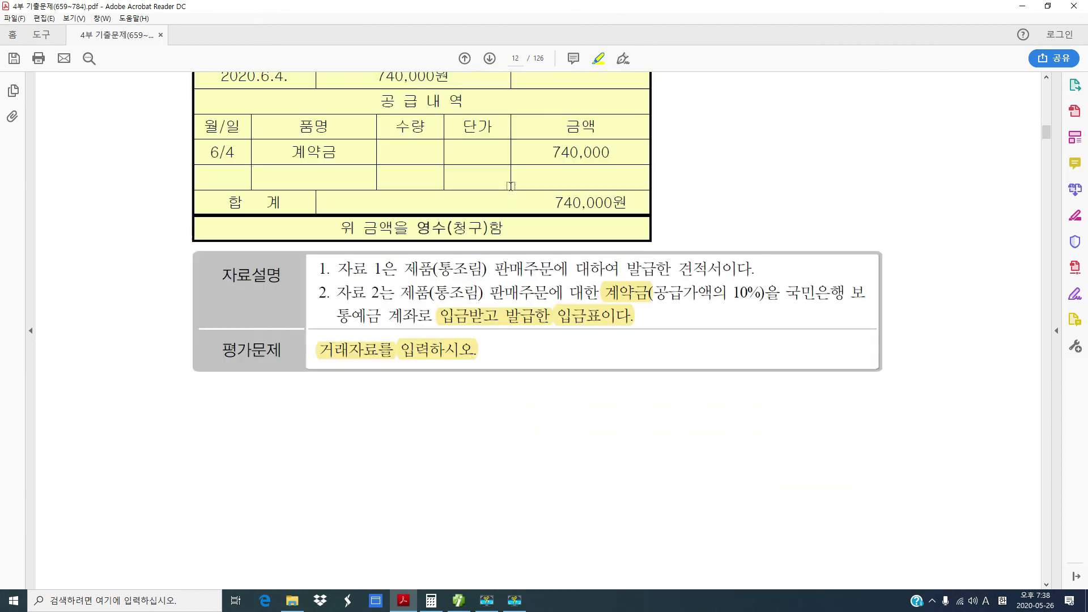
{"action": "scroll", "coordinate": [510, 186], "scroll_direction": "up", "scroll_amount": 20}
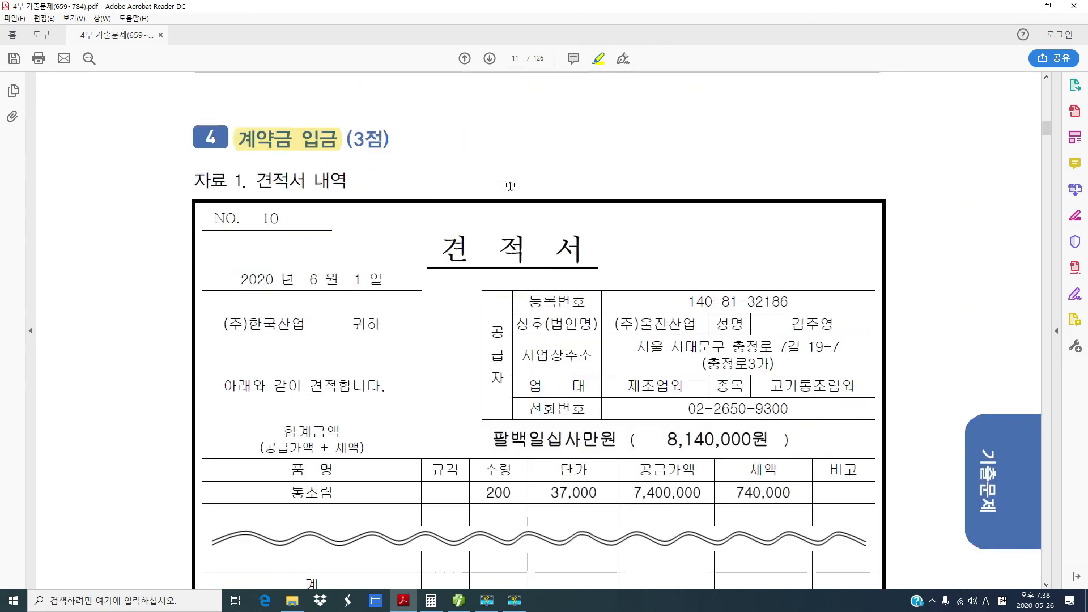
{"action": "scroll", "coordinate": [508, 187], "scroll_direction": "up", "scroll_amount": 20}
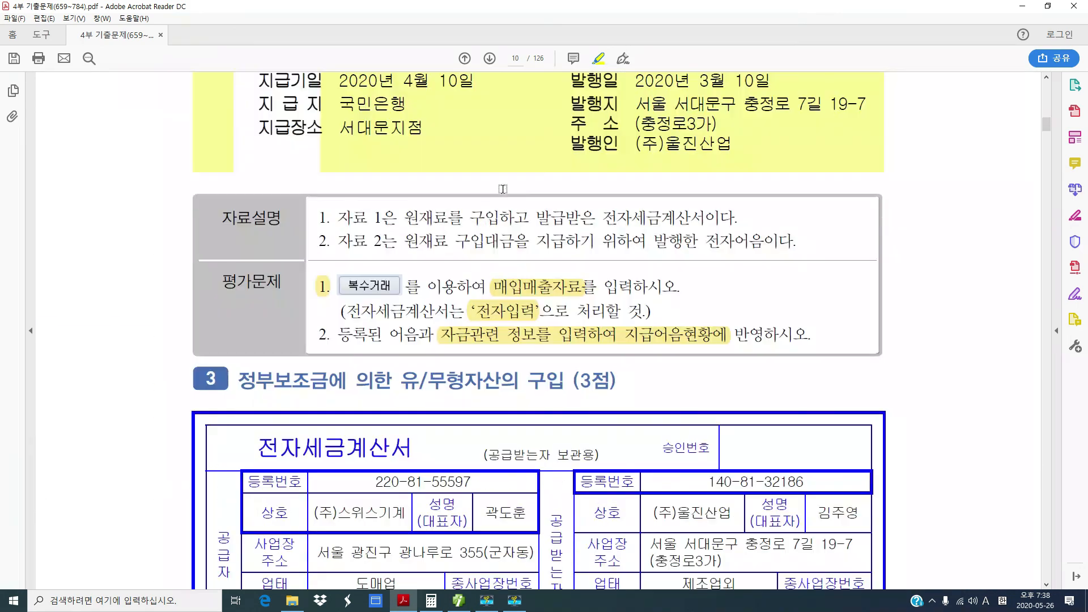
{"action": "scroll", "coordinate": [503, 191], "scroll_direction": "up", "scroll_amount": 20}
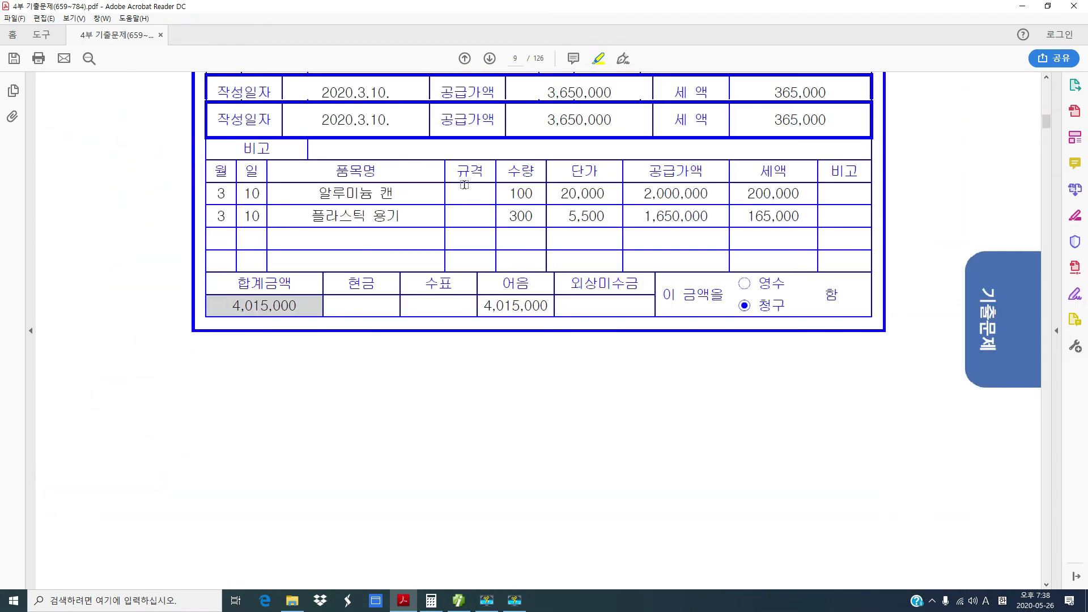
{"action": "scroll", "coordinate": [464, 186], "scroll_direction": "up", "scroll_amount": 20}
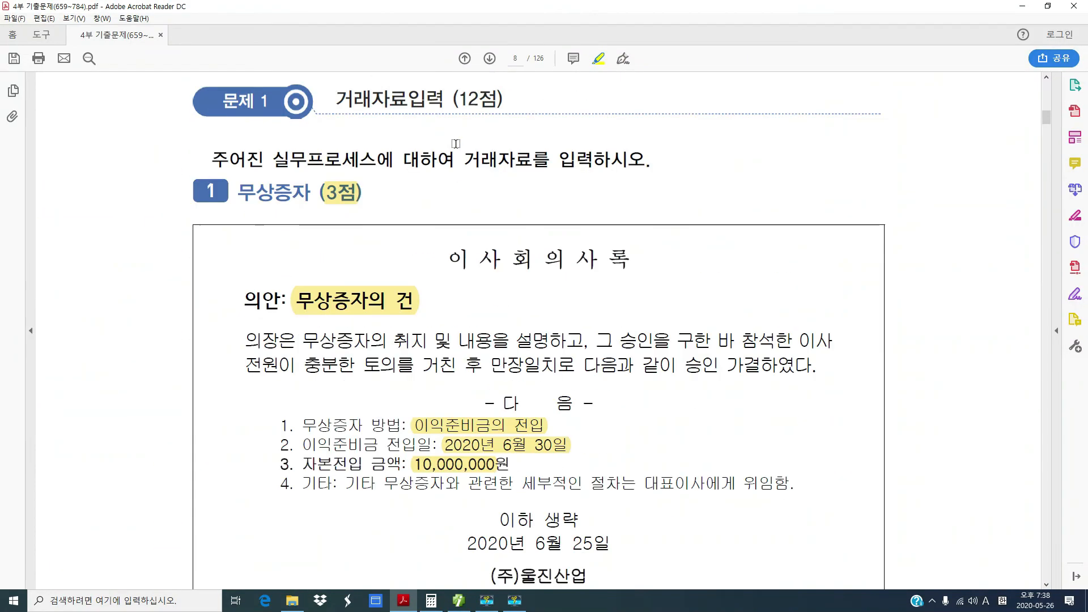
{"action": "scroll", "coordinate": [472, 177], "scroll_direction": "down", "scroll_amount": 5}
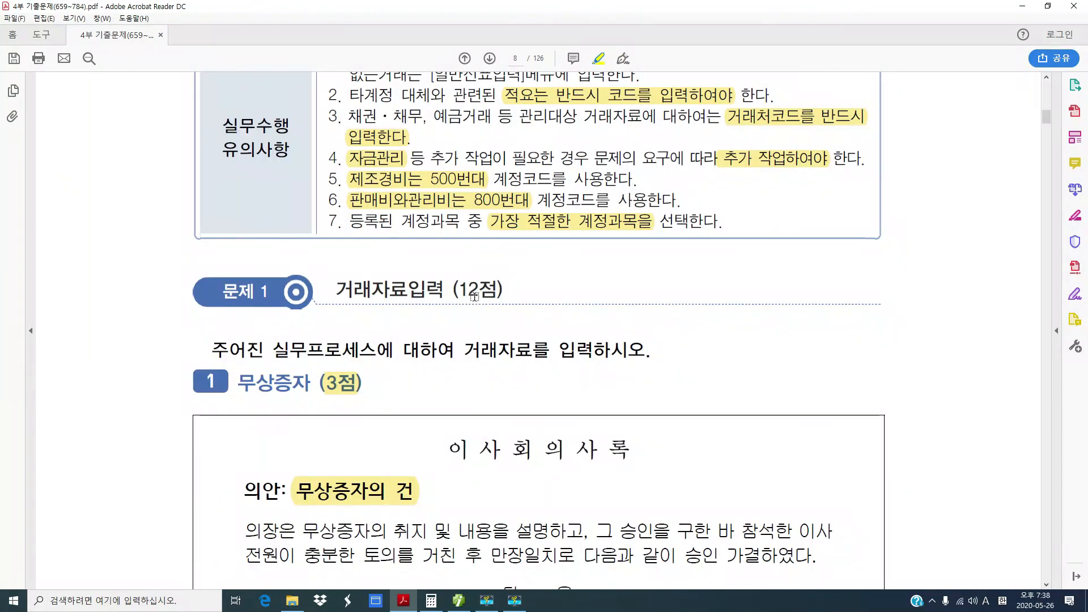
Go to 문제 2 부가가치세 and highlight (25 in its heading and 전자세금계산서 발행 in the title of question 1.
{"action": "scroll", "coordinate": [783, 388], "scroll_direction": "down", "scroll_amount": 5}
{"action": "scroll", "coordinate": [783, 388], "scroll_direction": "down", "scroll_amount": 18}
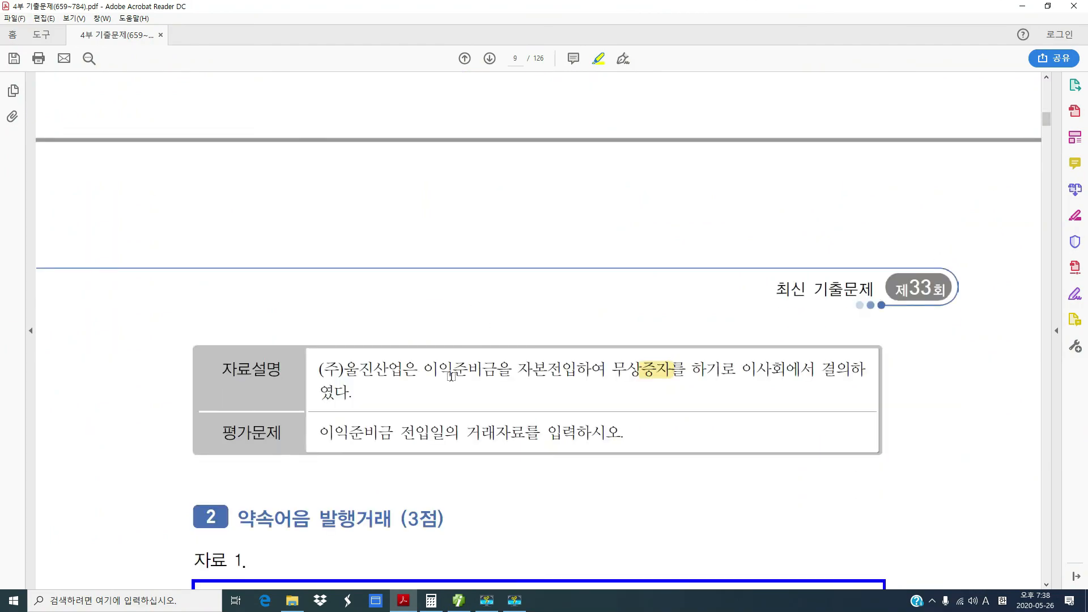
{"action": "scroll", "coordinate": [450, 386], "scroll_direction": "down", "scroll_amount": 20}
{"action": "scroll", "coordinate": [450, 386], "scroll_direction": "down", "scroll_amount": 20}
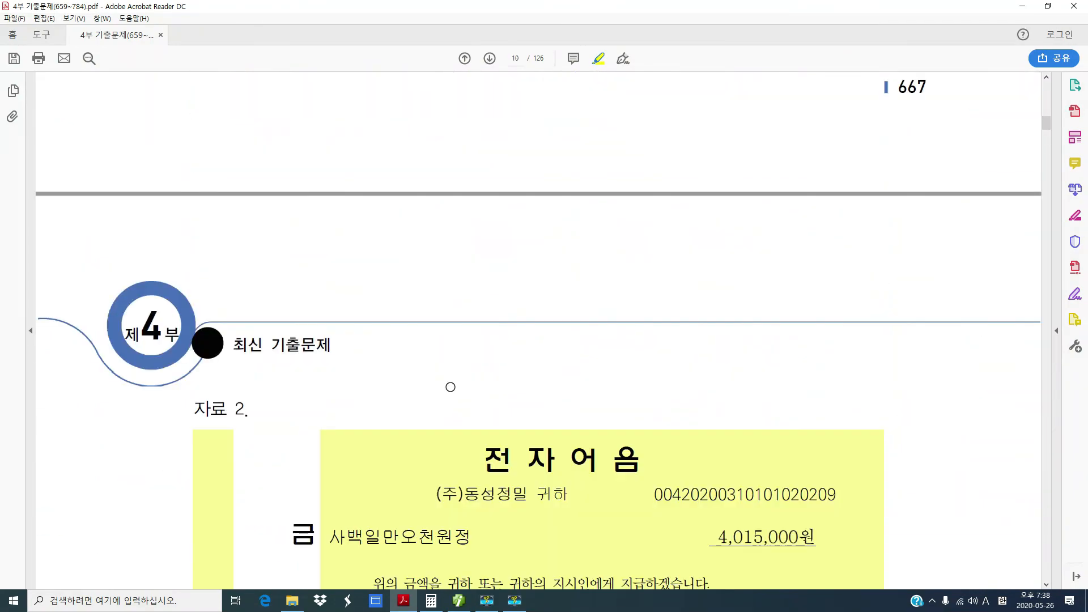
{"action": "scroll", "coordinate": [451, 386], "scroll_direction": "down", "scroll_amount": 20}
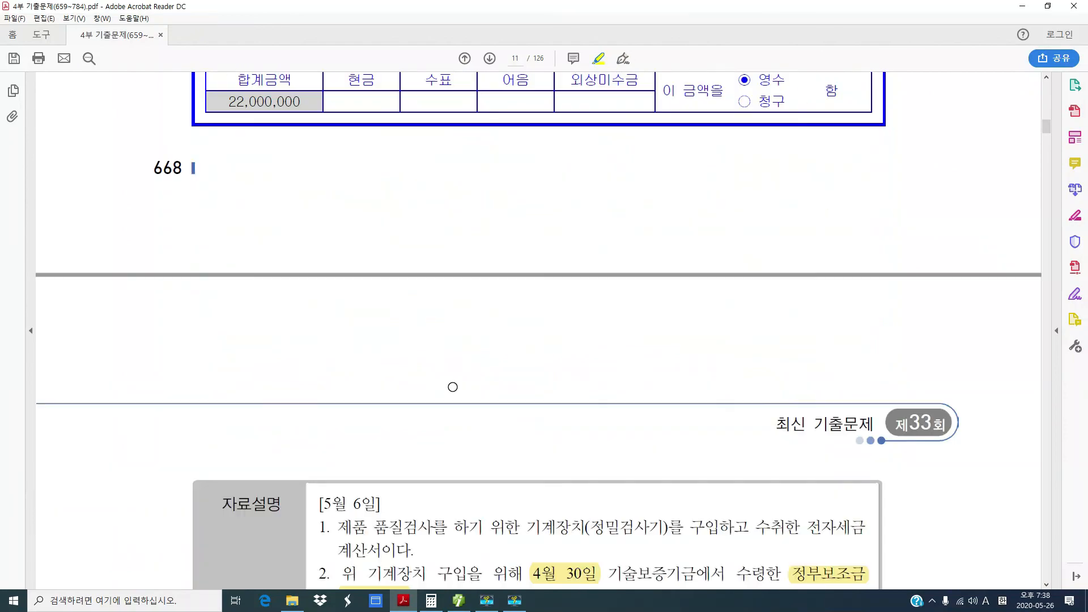
{"action": "scroll", "coordinate": [452, 386], "scroll_direction": "down", "scroll_amount": 20}
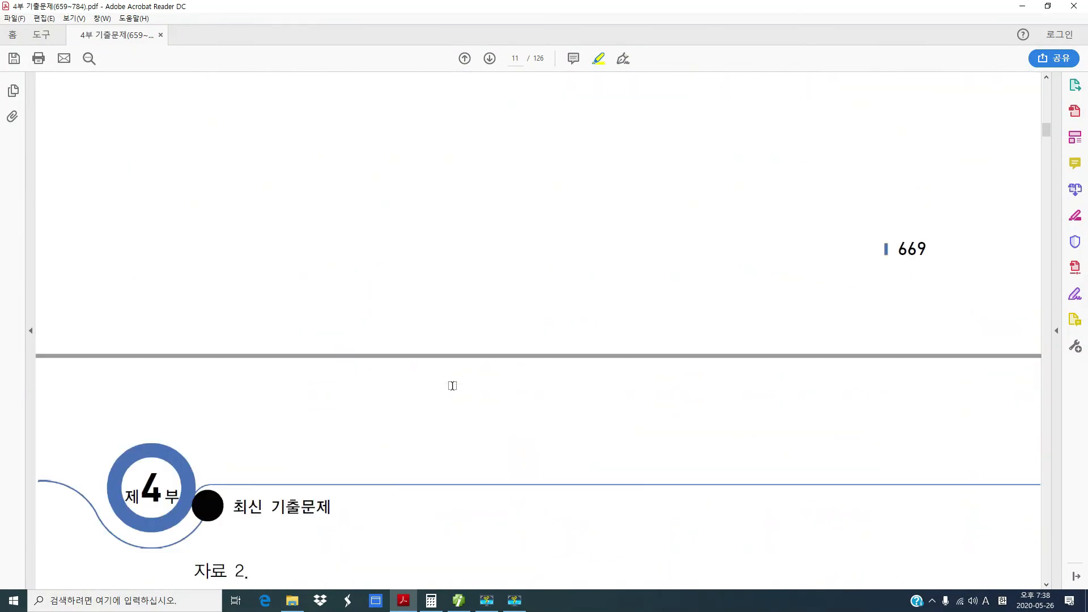
{"action": "scroll", "coordinate": [452, 386], "scroll_direction": "down", "scroll_amount": 20}
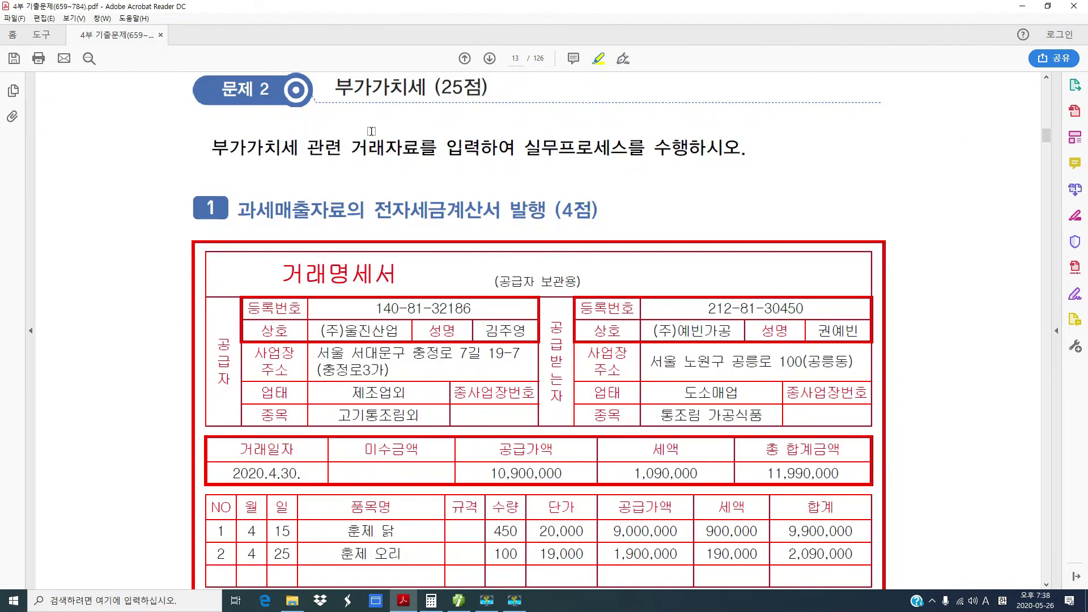
{"action": "scroll", "coordinate": [352, 215], "scroll_direction": "up", "scroll_amount": 1}
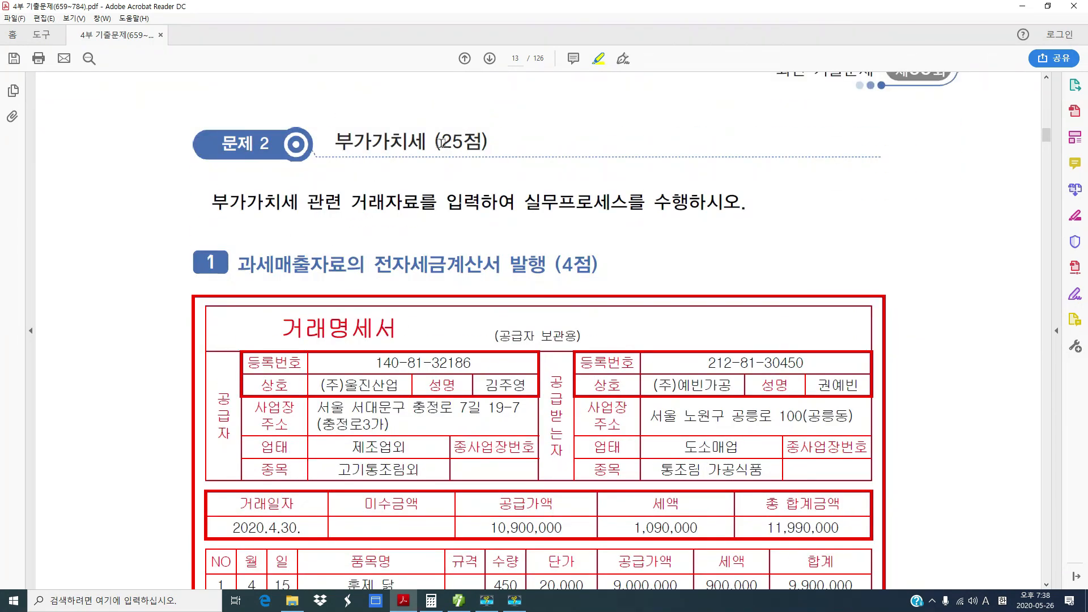
{"action": "mouse_move", "coordinate": [438, 143]}
{"action": "left_mouse_down"}
{"action": "mouse_move", "coordinate": [468, 140]}
{"action": "mouse_move", "coordinate": [459, 142]}
{"action": "left_mouse_up"}
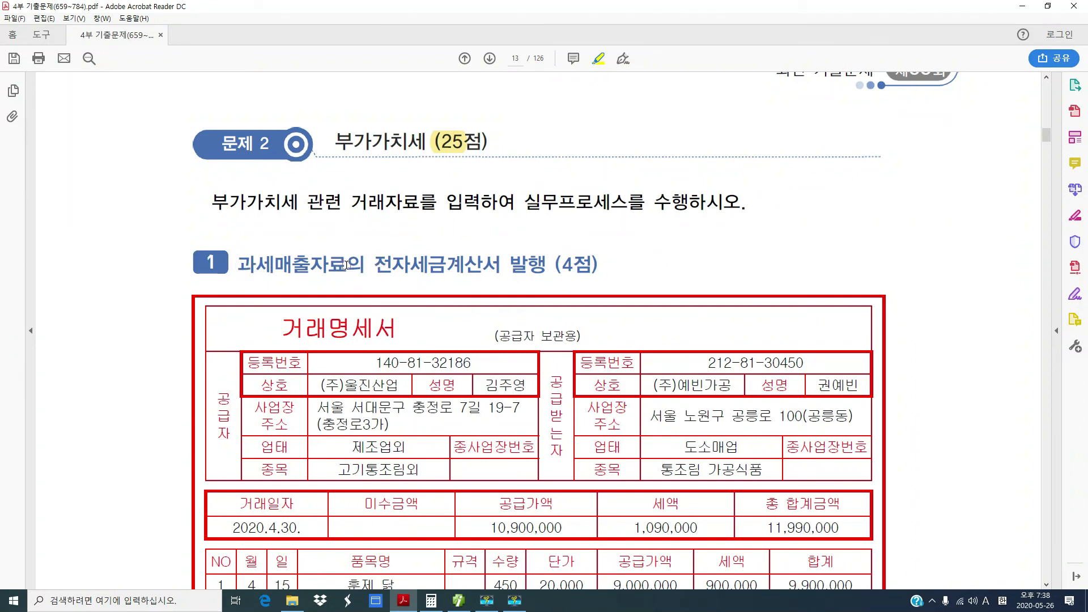
{"action": "left_click_drag", "start_coordinate": [373, 264], "coordinate": [533, 268]}
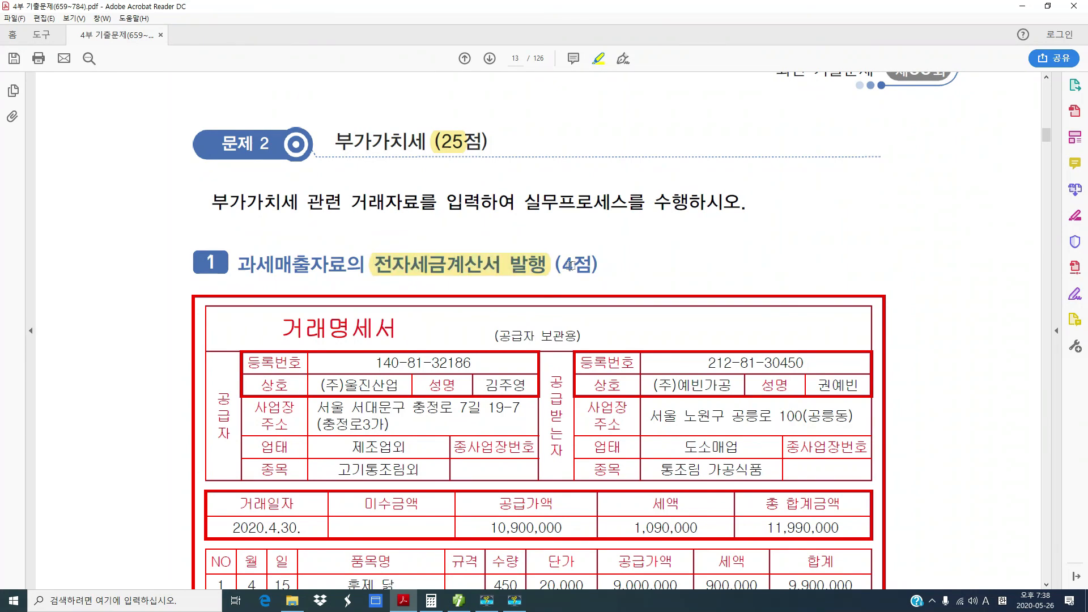
Highlight 매월 말일 월합계로 발급하고 in question 1's 자료설명 and the 거래일자 2020.4.30. in the 거래명세서.
{"action": "scroll", "coordinate": [587, 330], "scroll_direction": "down", "scroll_amount": 3}
{"action": "scroll", "coordinate": [588, 330], "scroll_direction": "down", "scroll_amount": 2}
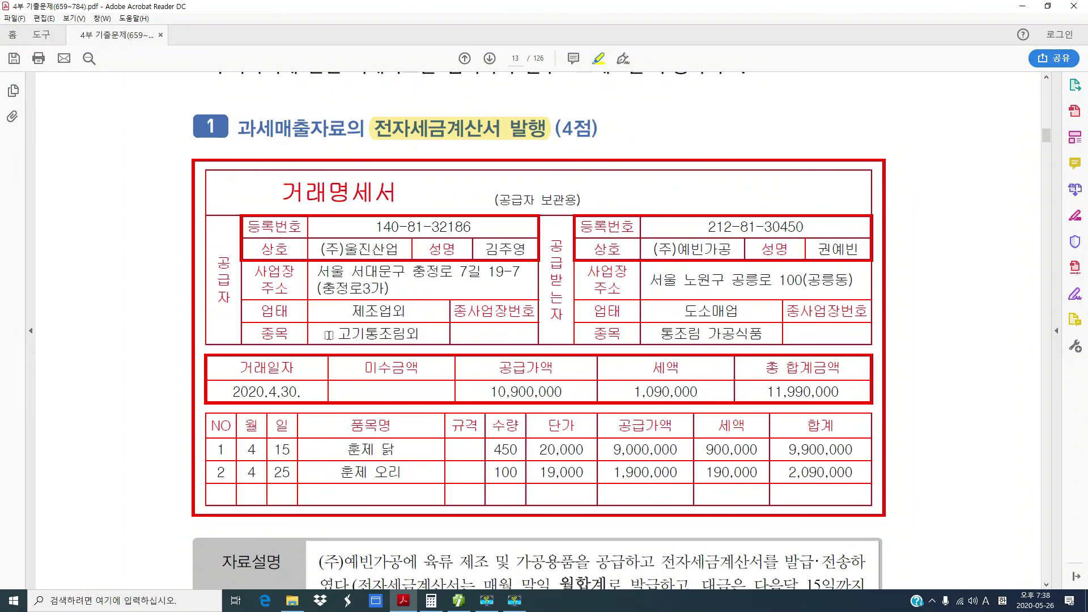
{"action": "scroll", "coordinate": [330, 334], "scroll_direction": "down", "scroll_amount": 3}
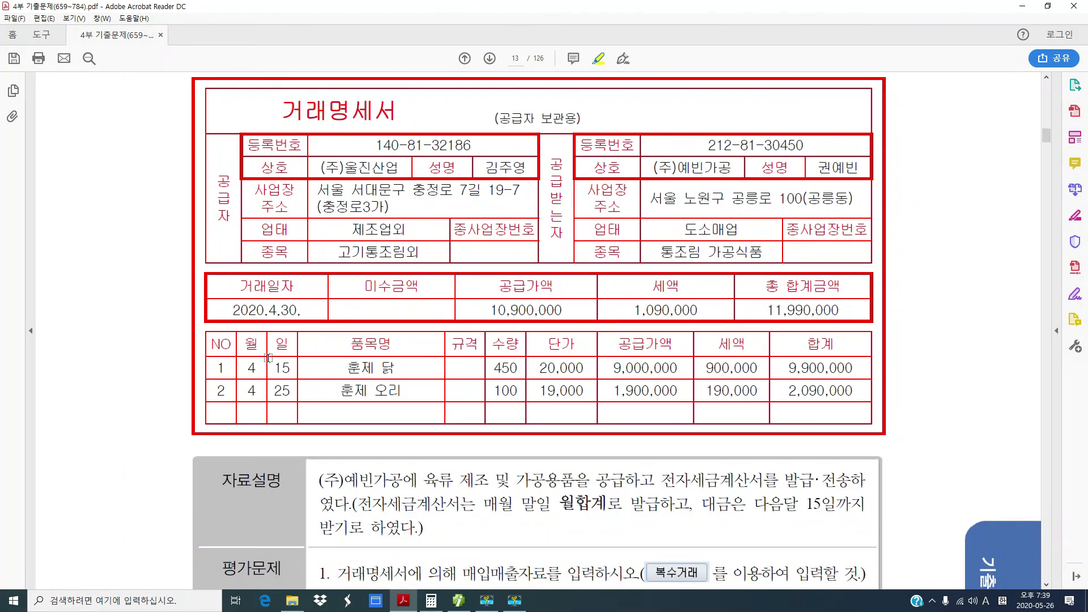
{"action": "scroll", "coordinate": [316, 459], "scroll_direction": "down", "scroll_amount": 3}
{"action": "scroll", "coordinate": [317, 419], "scroll_direction": "down", "scroll_amount": 1}
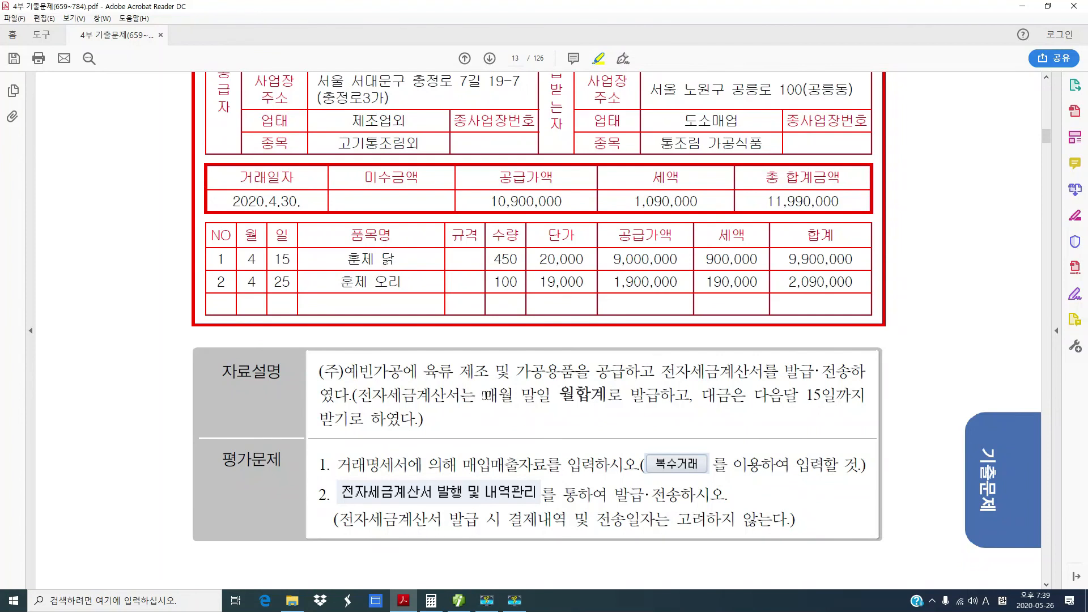
{"action": "left_click_drag", "start_coordinate": [486, 395], "coordinate": [691, 397]}
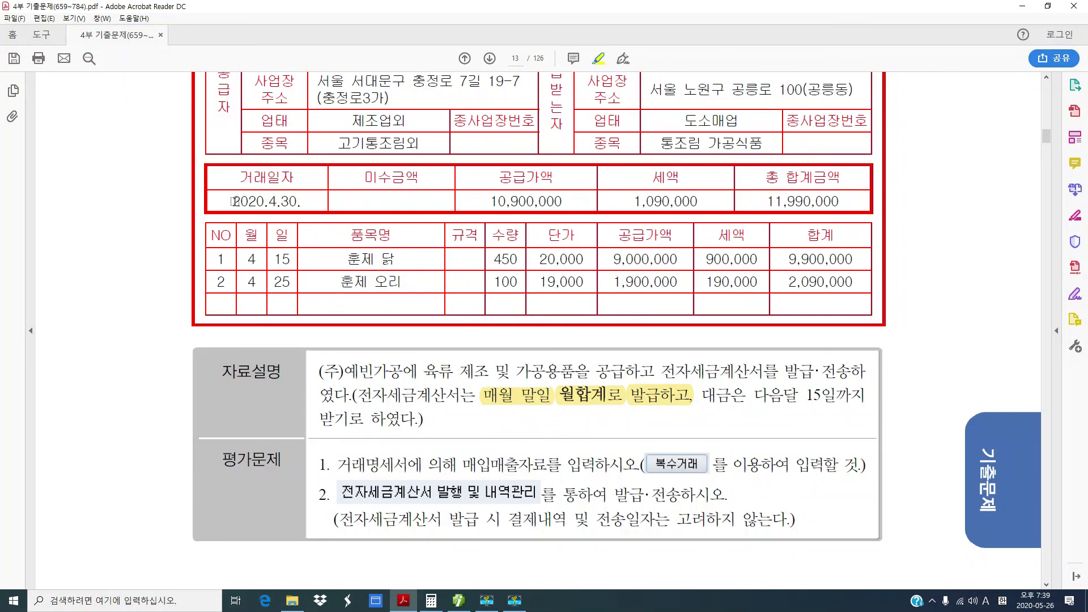
{"action": "left_click_drag", "start_coordinate": [233, 201], "coordinate": [300, 211]}
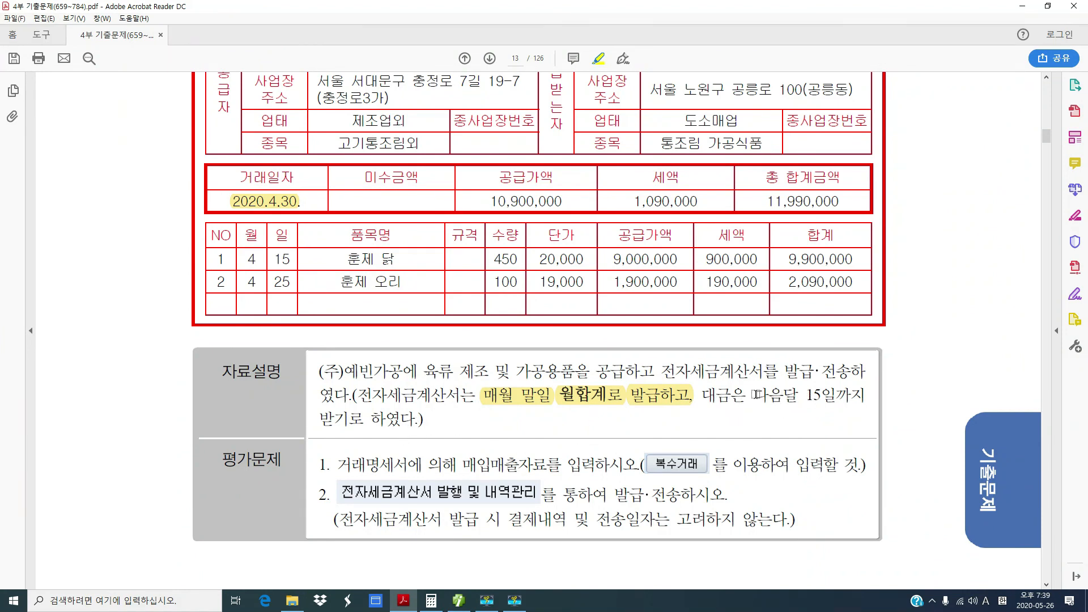
Highlight 다음달 15일까지 in question 1's 자료설명 and review the 평가문제 instructions below it.
{"action": "left_click_drag", "start_coordinate": [753, 395], "coordinate": [868, 395]}
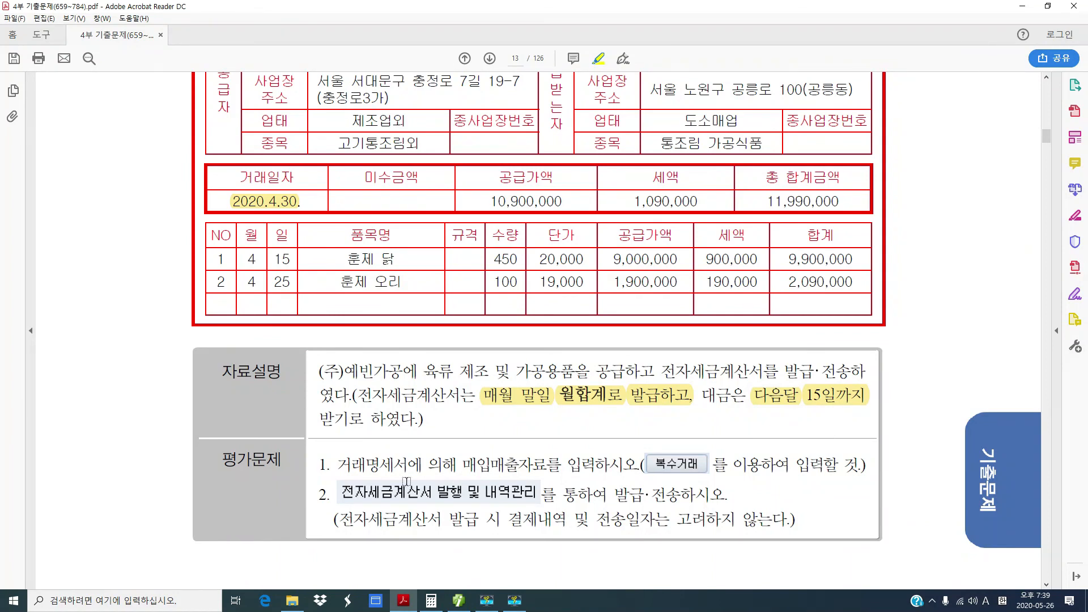
{"action": "scroll", "coordinate": [340, 487], "scroll_direction": "down", "scroll_amount": 2}
{"action": "scroll", "coordinate": [326, 493], "scroll_direction": "up", "scroll_amount": 1}
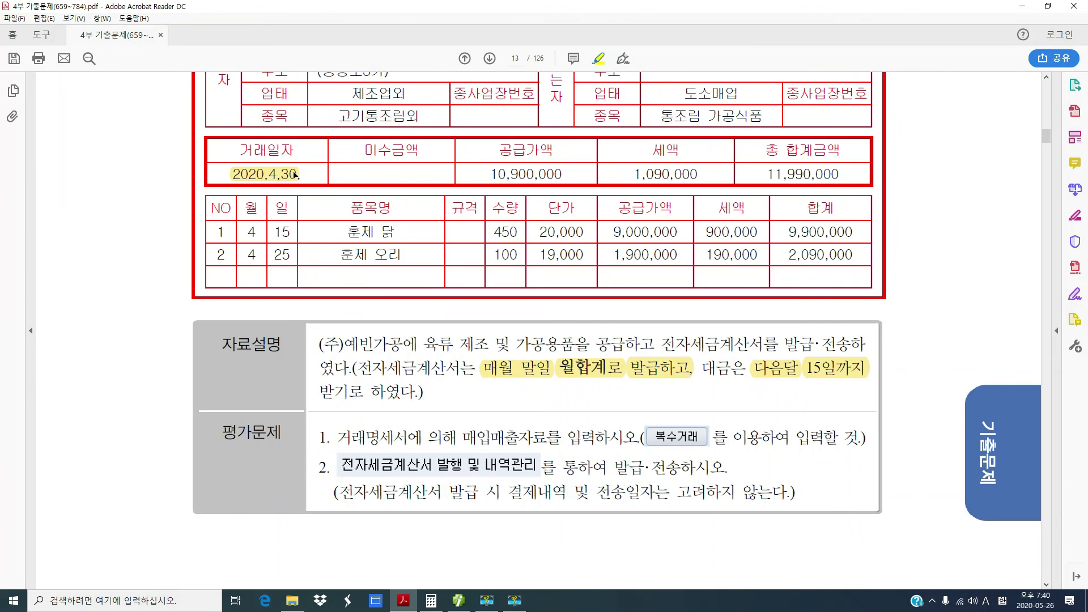
Switch to Smart A's 매입매출전표입력 and start a sales entry dated April 30 with 유형 11.과세.
{"action": "left_click", "coordinate": [460, 604]}
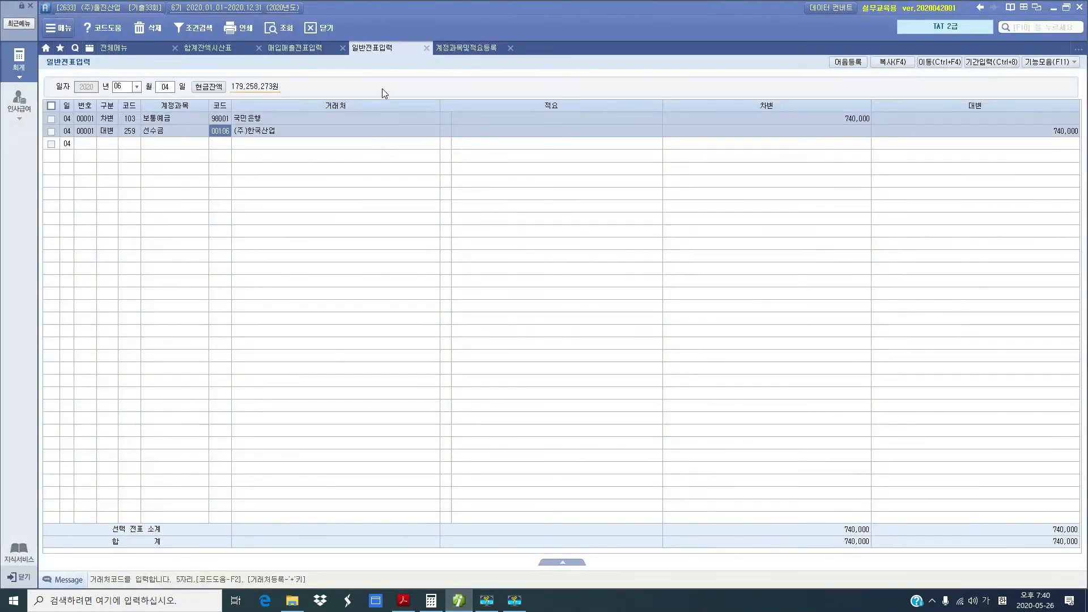
{"action": "left_click", "coordinate": [291, 51]}
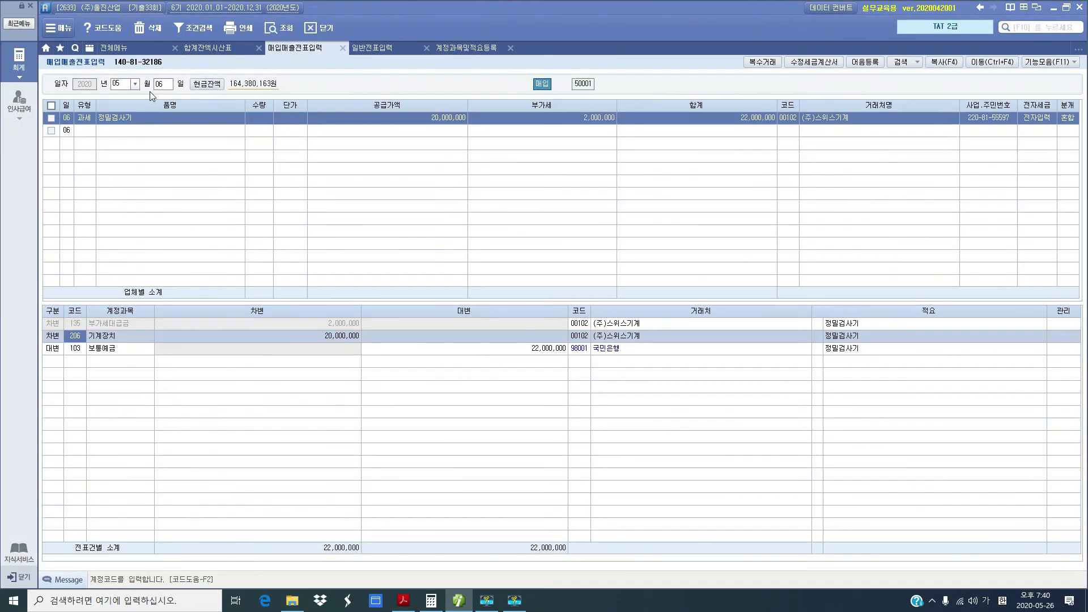
{"action": "left_click", "coordinate": [124, 84]}
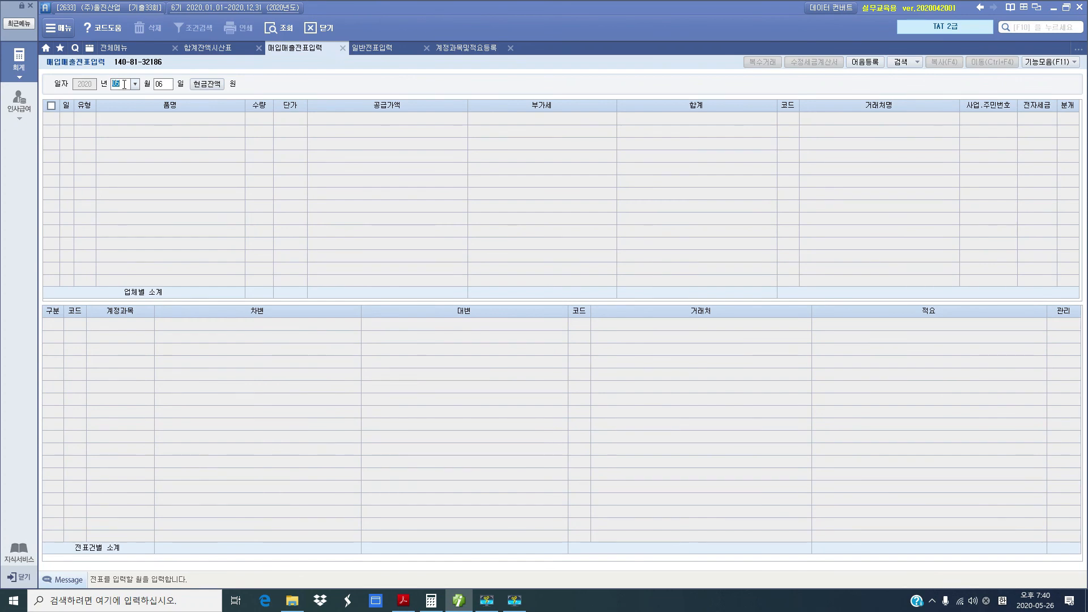
{"action": "type", "text": "4"}
{"action": "key", "text": "Return"}
{"action": "type", "text": "30"}
{"action": "key", "text": "Return"}
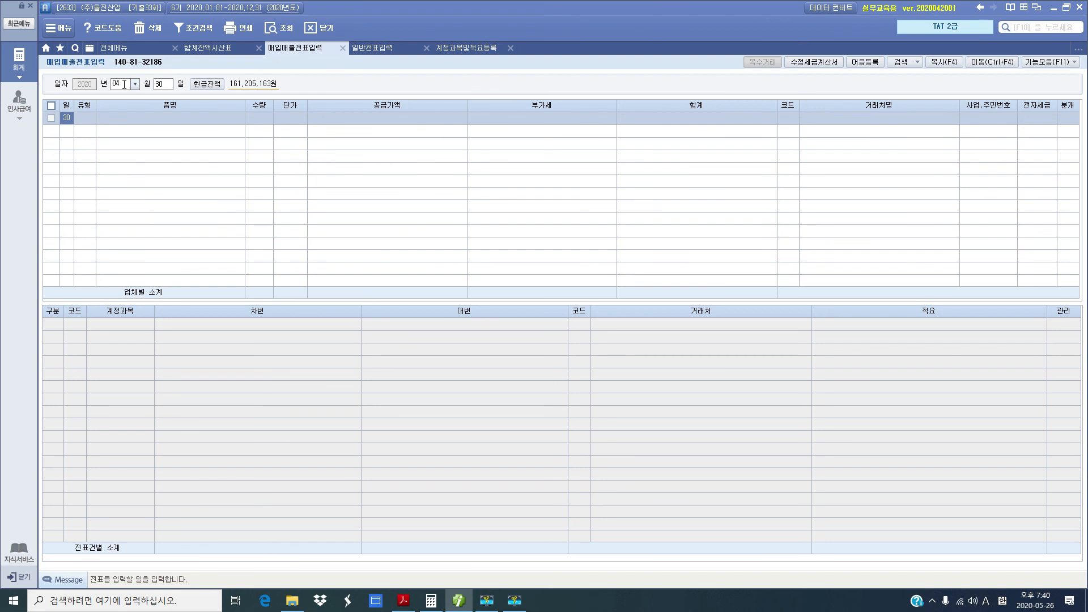
{"action": "key", "text": "Return"}
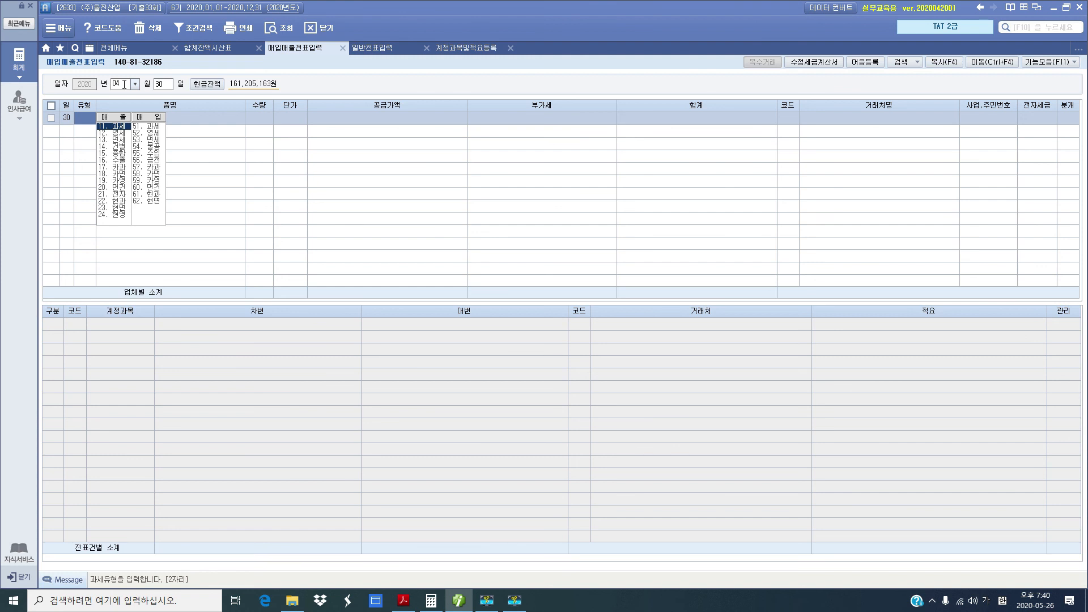
{"action": "type", "text": "11"}
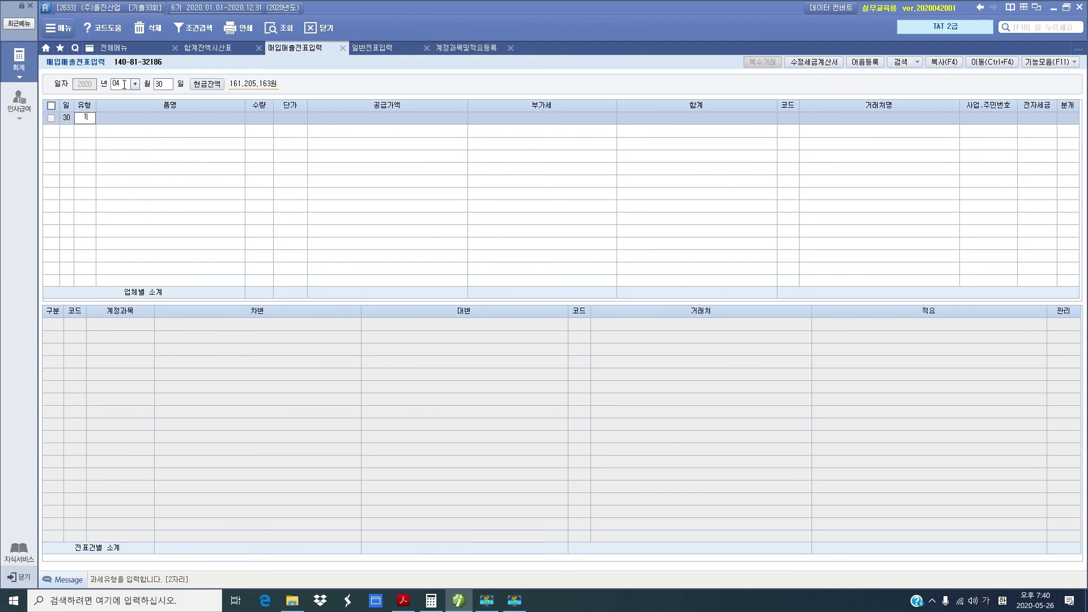
{"action": "key", "text": "Return"}
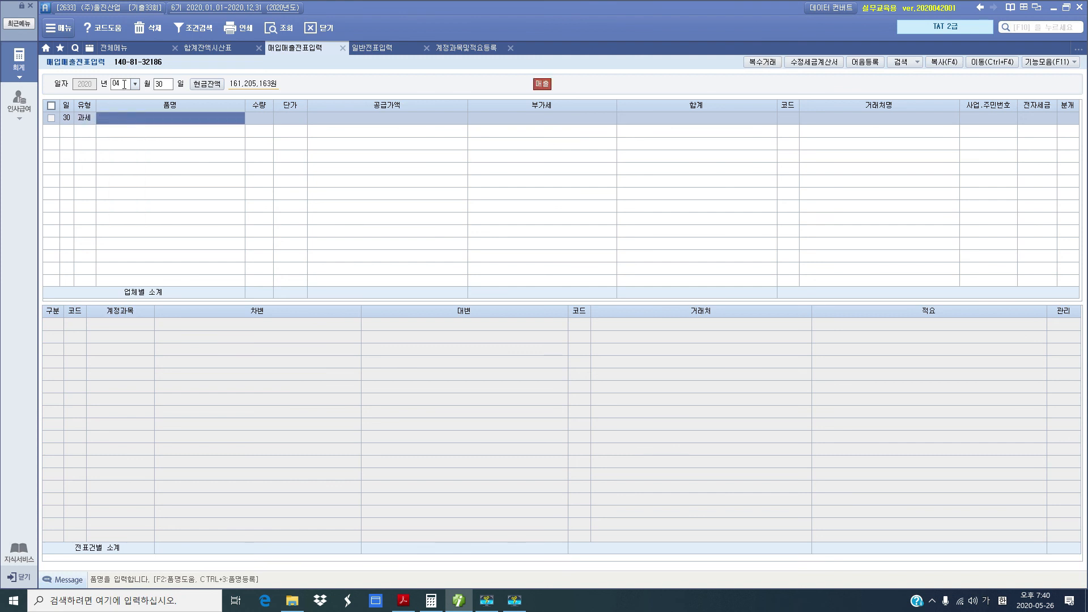
Open 복수거래 for the April 30 sale and enter 훈제 닭 as the first item's 품명.
{"action": "left_click", "coordinate": [772, 64]}
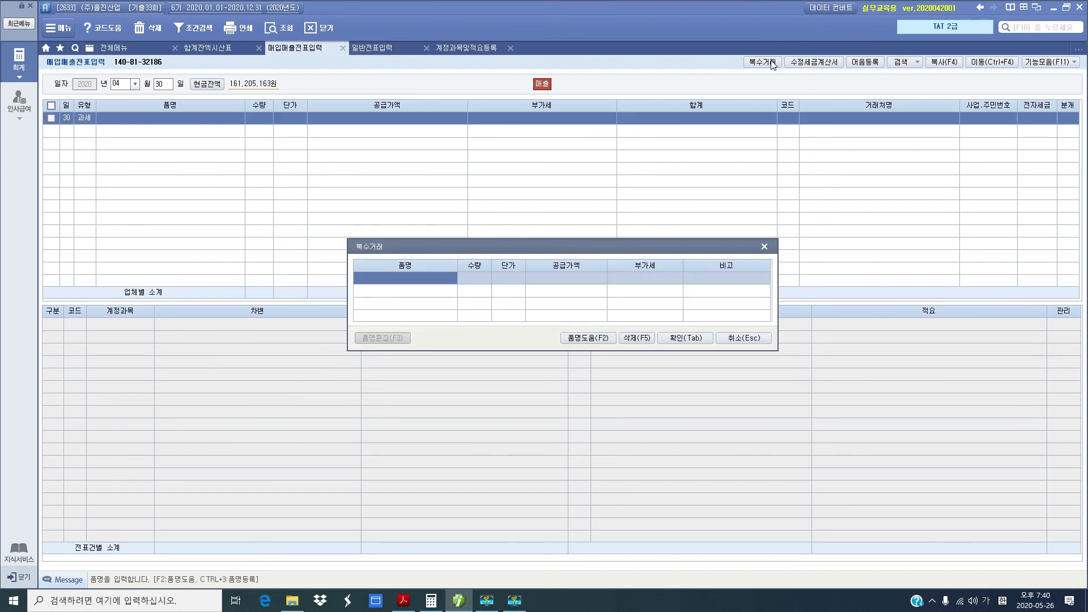
{"action": "type", "text": "훈"}
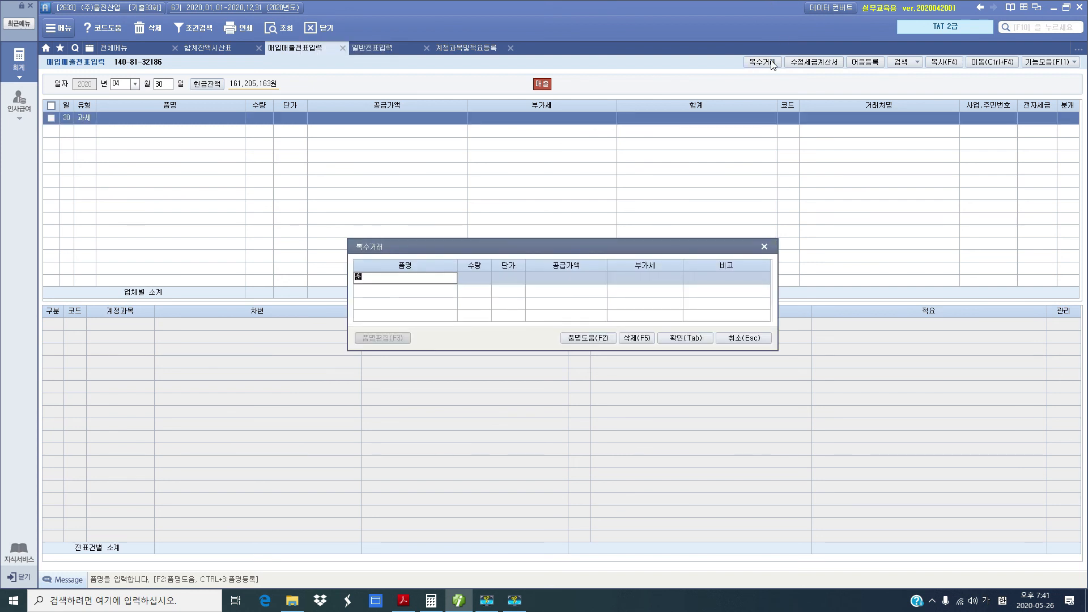
{"action": "type", "text": "제 벵"}
{"action": "key", "text": "BackSpace"}
{"action": "key", "text": "BackSpace"}
{"action": "key", "text": "BackSpace"}
{"action": "type", "text": "ㅈ"}
{"action": "key", "text": "BackSpace"}
{"action": "type", "text": "대빌"}
{"action": "key", "text": "BackSpace"}
{"action": "key", "text": "BackSpace"}
{"action": "key", "text": "BackSpace"}
{"action": "type", "text": "다"}
{"action": "key", "text": "Return"}
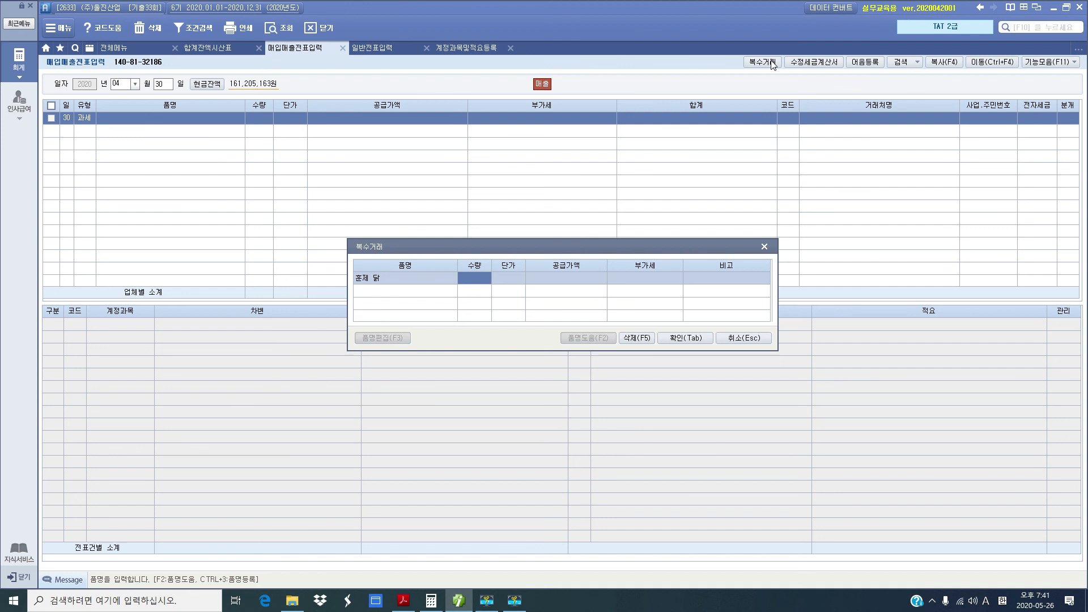
Set the 훈제 닭 line's 수량 to 450 and 단가 to 20,000, accepting the calculated 공급가액 and 부가세.
{"action": "type", "text": "450"}
{"action": "key", "text": "Return"}
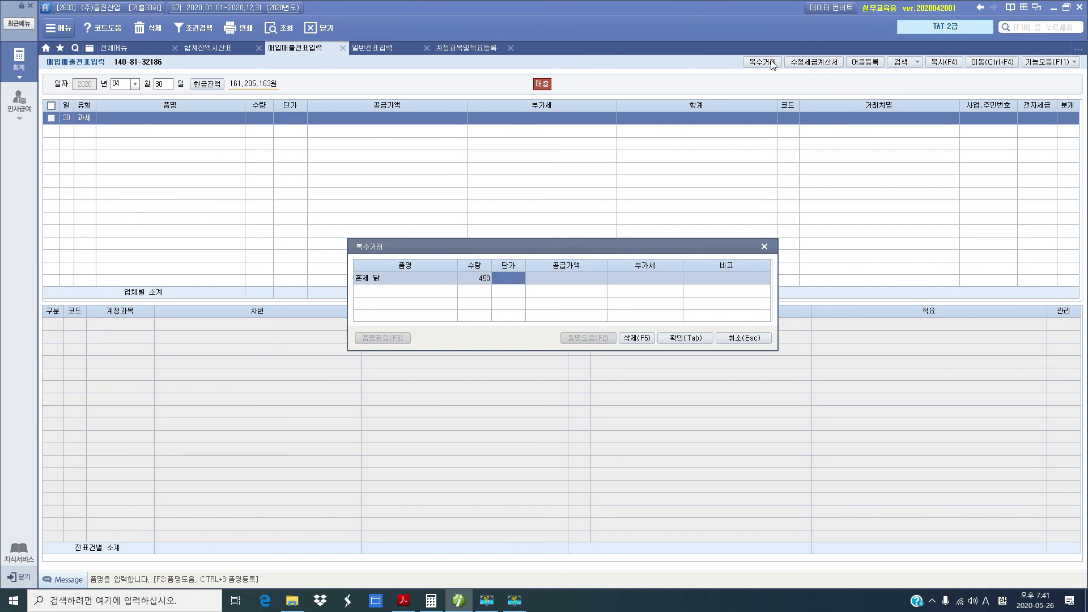
{"action": "type", "text": "200000"}
{"action": "key", "text": "Return"}
{"action": "key", "text": "Return"}
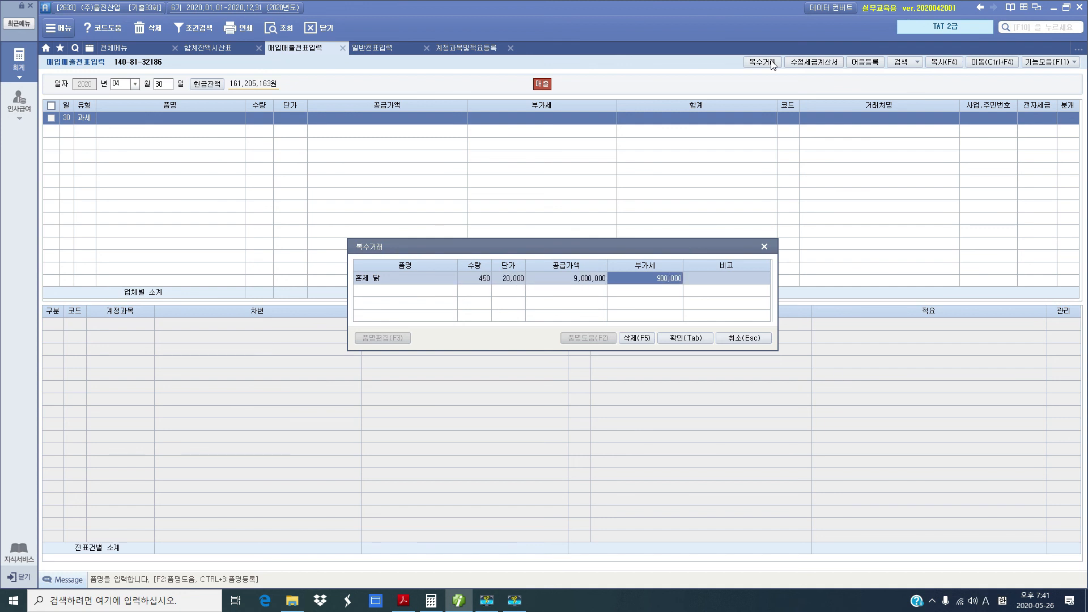
{"action": "key", "text": "Return"}
{"action": "key", "text": "Return"}
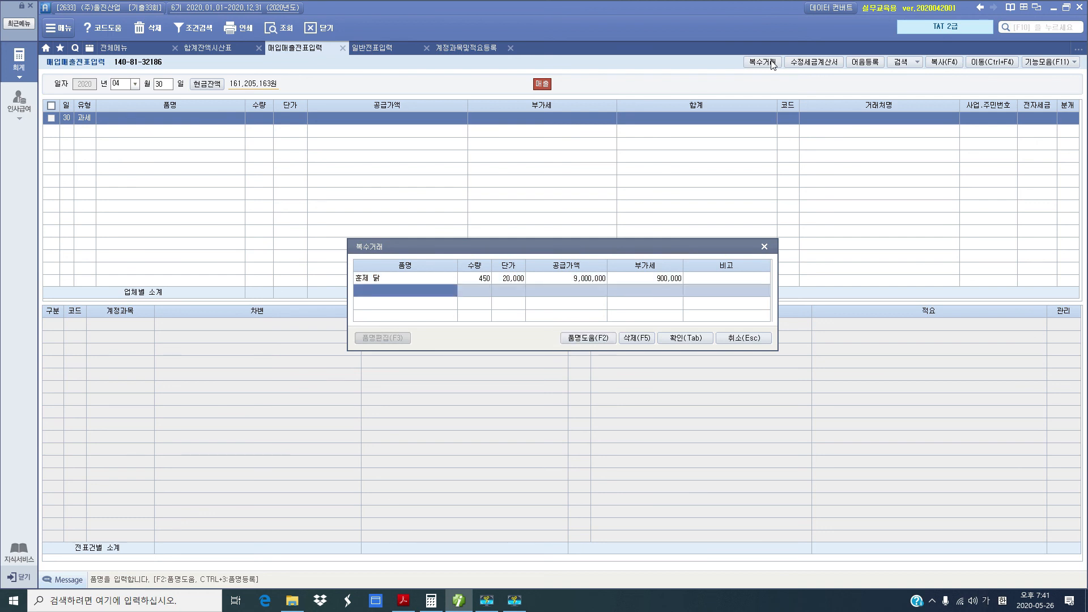
Add 훈제 오리 as the second 복수거래 item with 수량 100 and 단가 19,000, and confirm the item list.
{"action": "type", "text": "훈제 ㅇ"}
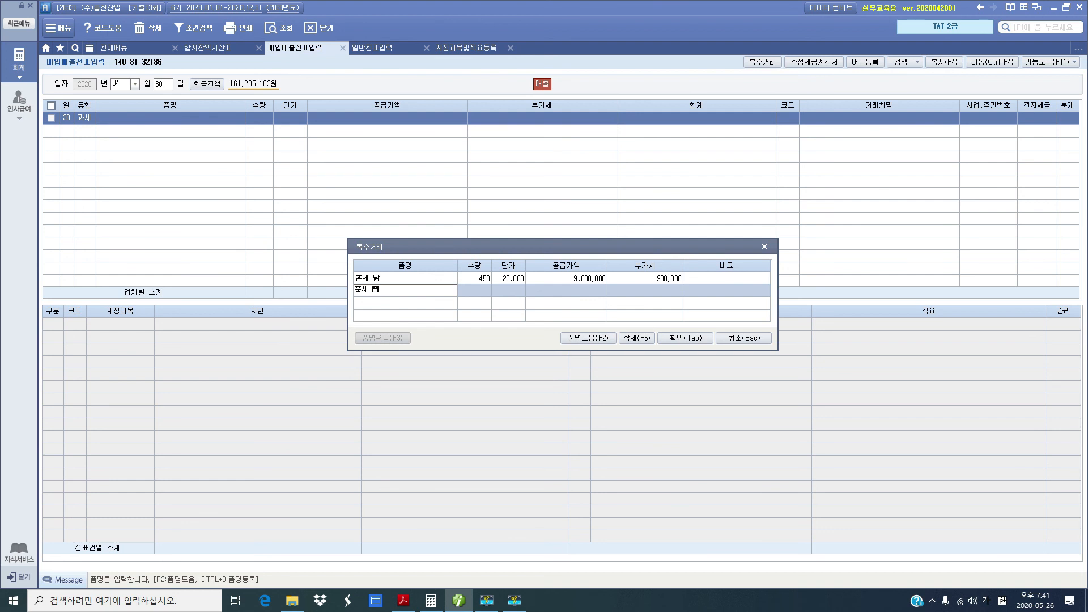
{"action": "type", "text": "리"}
{"action": "key", "text": "Return"}
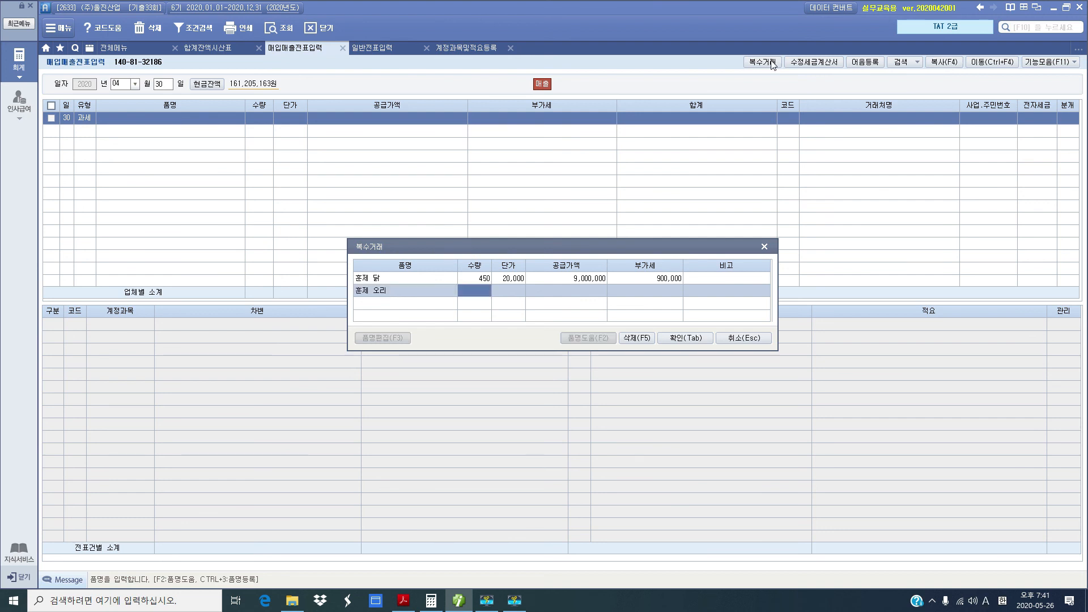
{"action": "type", "text": "100"}
{"action": "key", "text": "Return"}
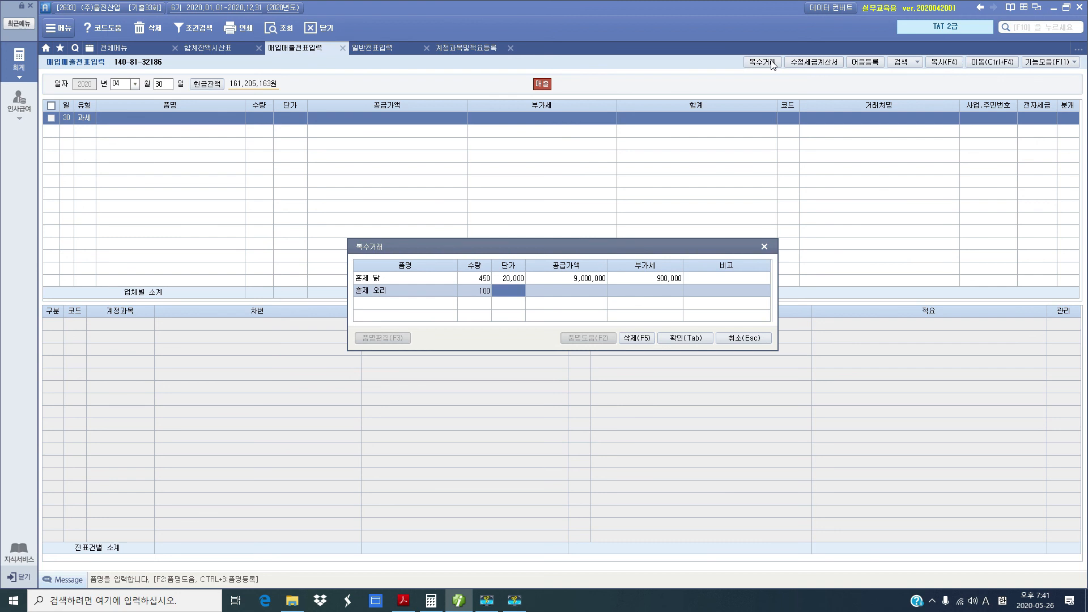
{"action": "type", "text": "19,000"}
{"action": "key", "text": "Return"}
{"action": "key", "text": "Return"}
{"action": "key", "text": "Return"}
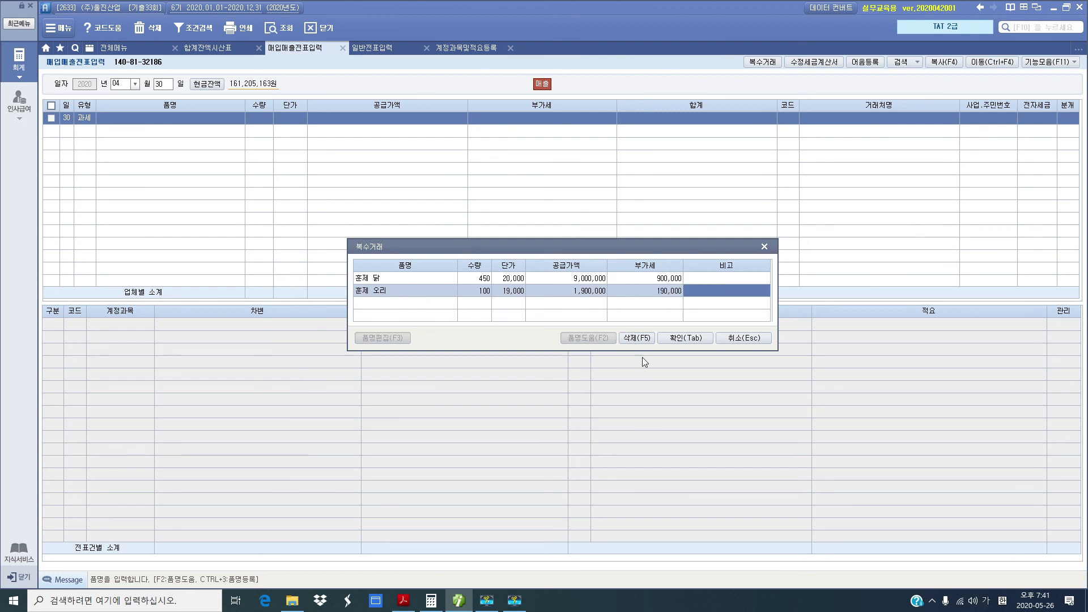
{"action": "left_click", "coordinate": [695, 338]}
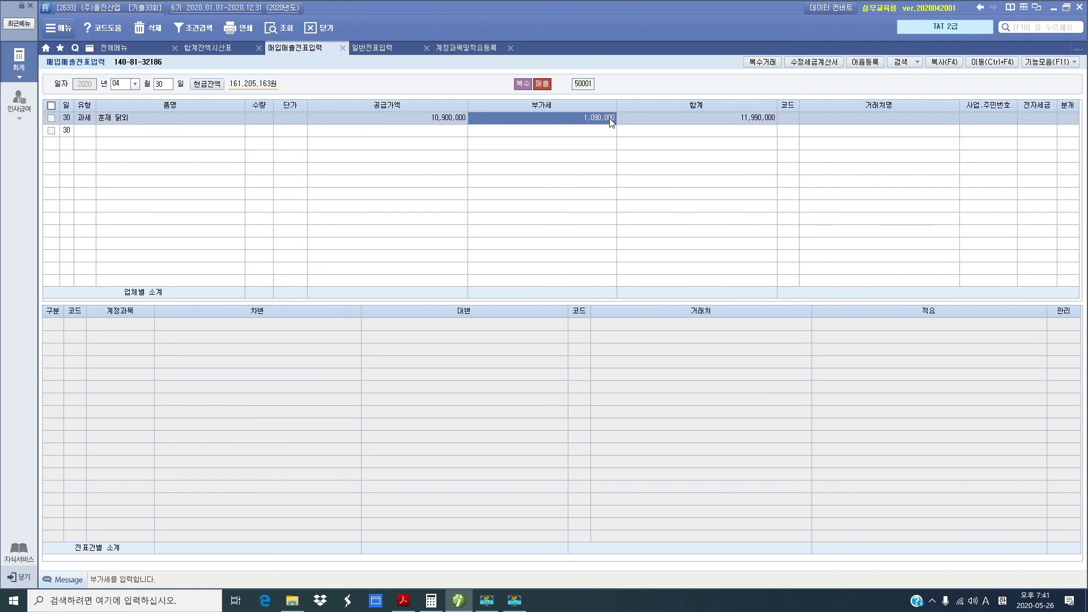
Assign (주)예빈가공 as the 거래처, leave 전자세금 blank, and set 분개 to 2.외상.
{"action": "left_click", "coordinate": [795, 119]}
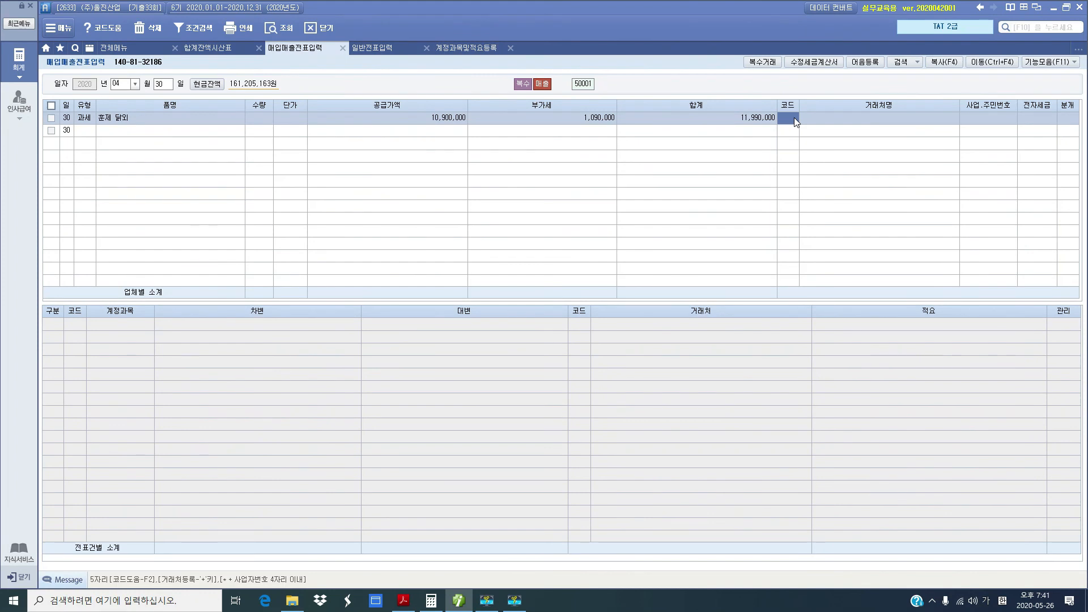
{"action": "type", "text": "ㅇㅔㅂㅣㄴ"}
{"action": "key", "text": "Return"}
{"action": "key", "text": "Return"}
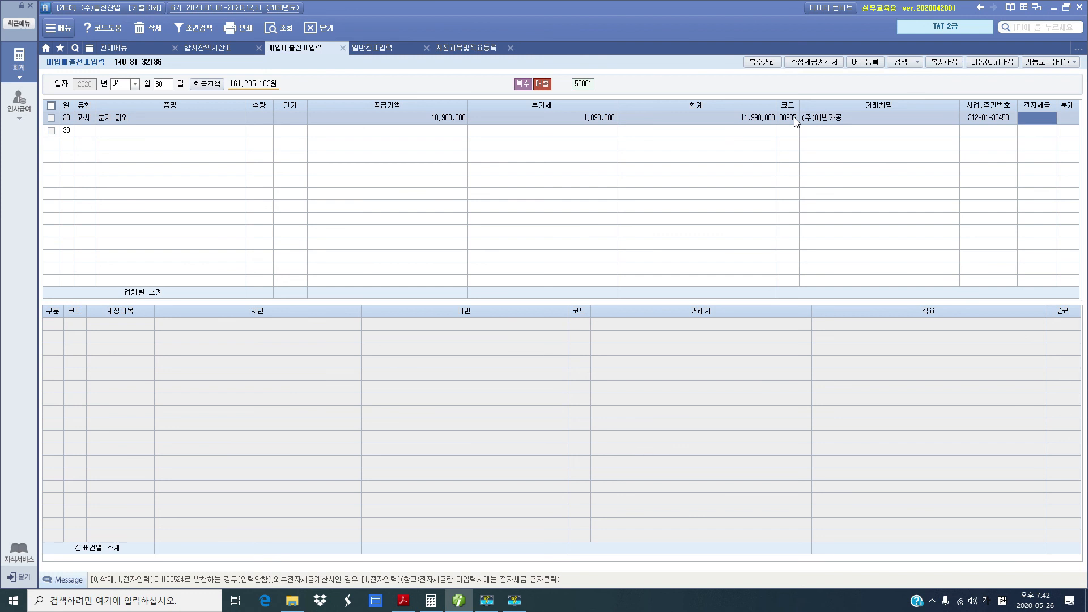
{"action": "key", "text": "Return"}
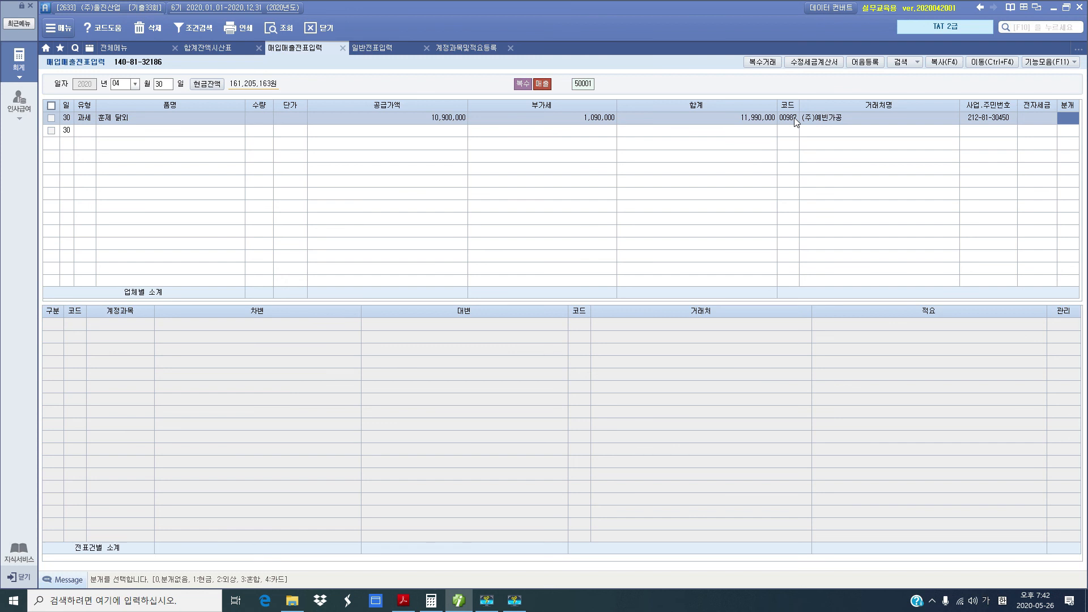
{"action": "type", "text": "2"}
{"action": "key", "text": "Return"}
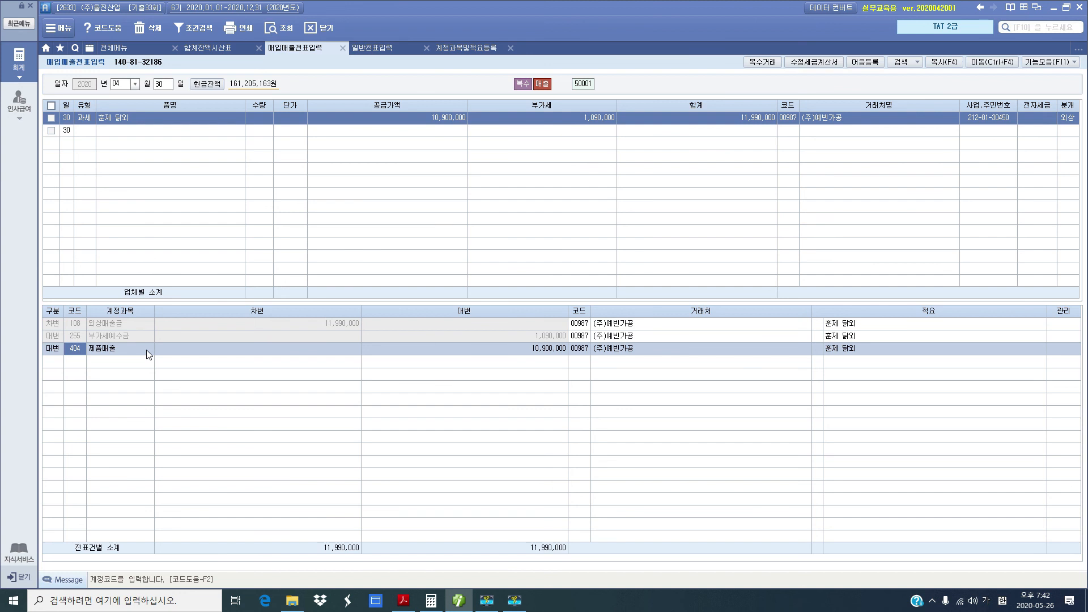
Open 전자세금계산서 발행 및 내역관리 from the 부가가치세 II group.
{"action": "left_click", "coordinate": [124, 49]}
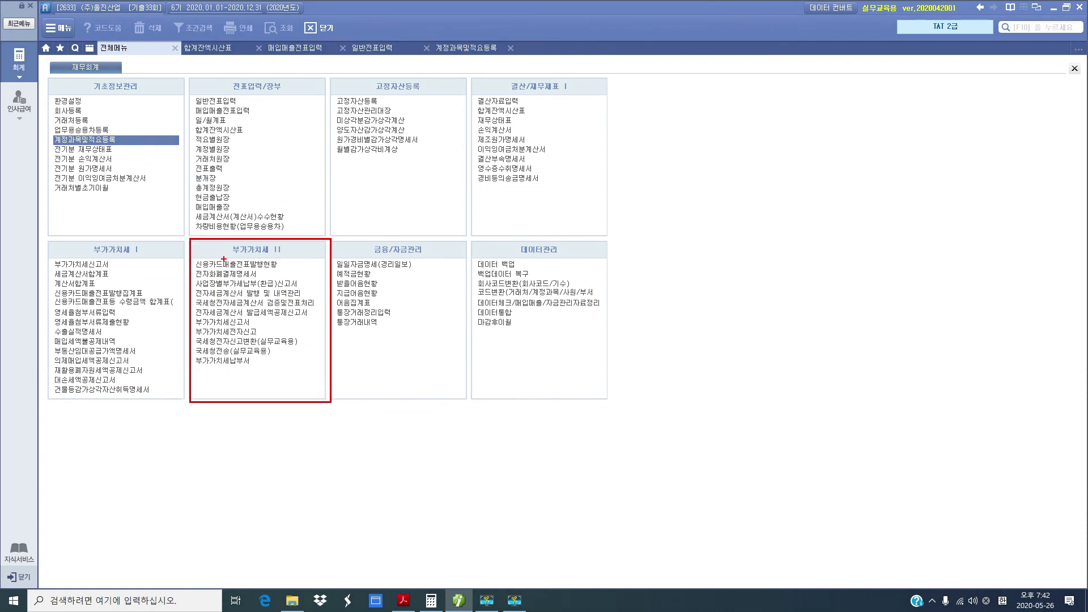
{"action": "left_click_drag", "start_coordinate": [224, 258], "coordinate": [289, 255]}
{"action": "mouse_move", "coordinate": [195, 299]}
{"action": "left_mouse_down"}
{"action": "mouse_move", "coordinate": [296, 299]}
{"action": "mouse_move", "coordinate": [330, 285]}
{"action": "left_mouse_up"}
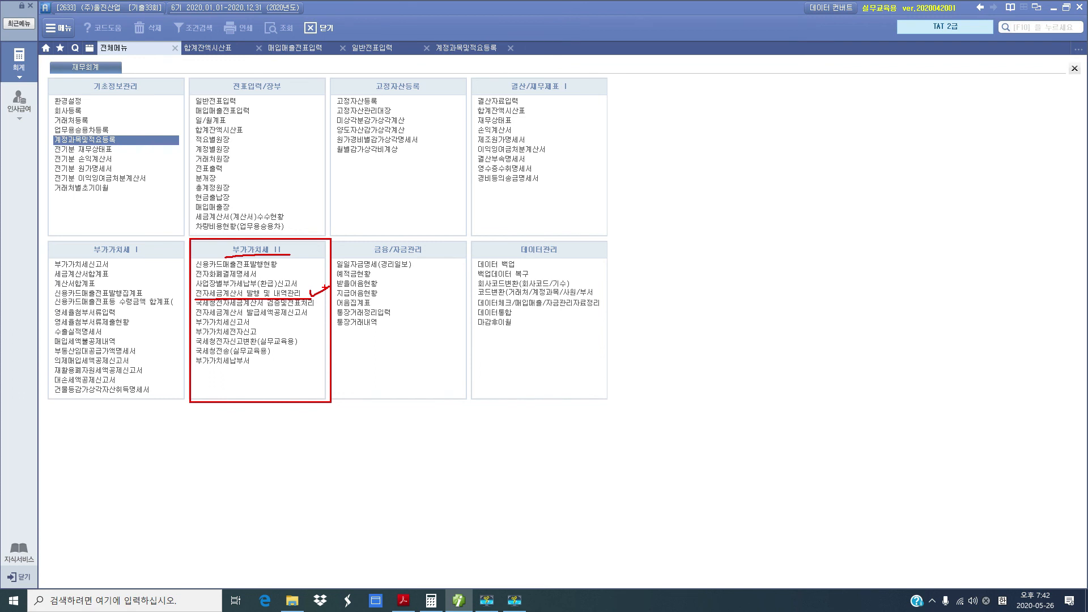
{"action": "key", "text": "Escape"}
{"action": "left_click", "coordinate": [272, 293]}
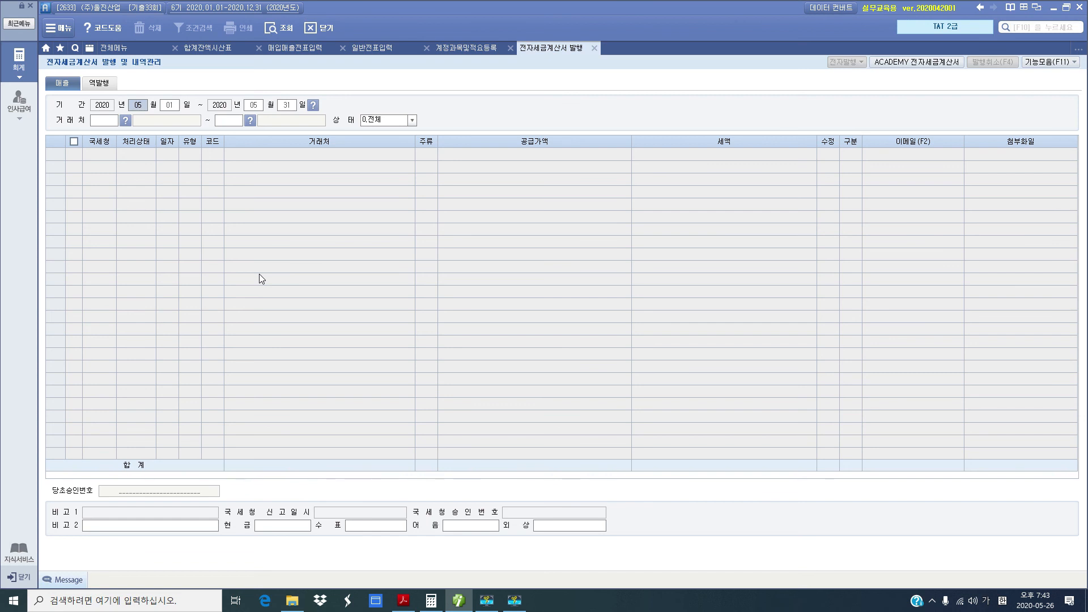
Query the sales invoices for the period 2020-04-30 to 2020-04-30 across all 거래처.
{"action": "type", "text": "0430"}
{"action": "type", "text": "04"}
{"action": "type", "text": "30"}
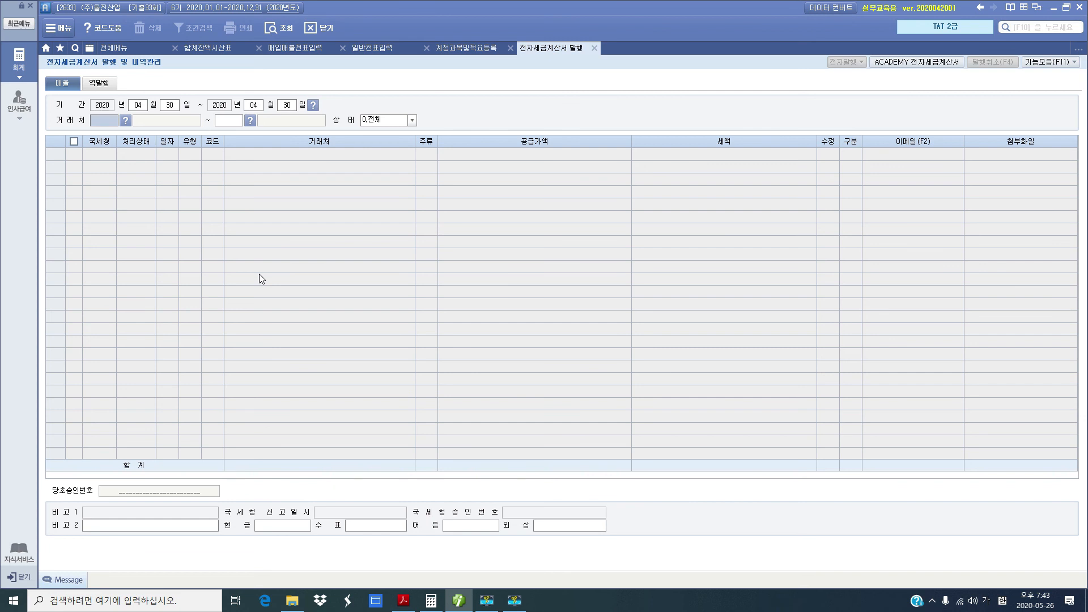
{"action": "key", "text": "Return"}
{"action": "key", "text": "Return"}
{"action": "key", "text": "Return"}
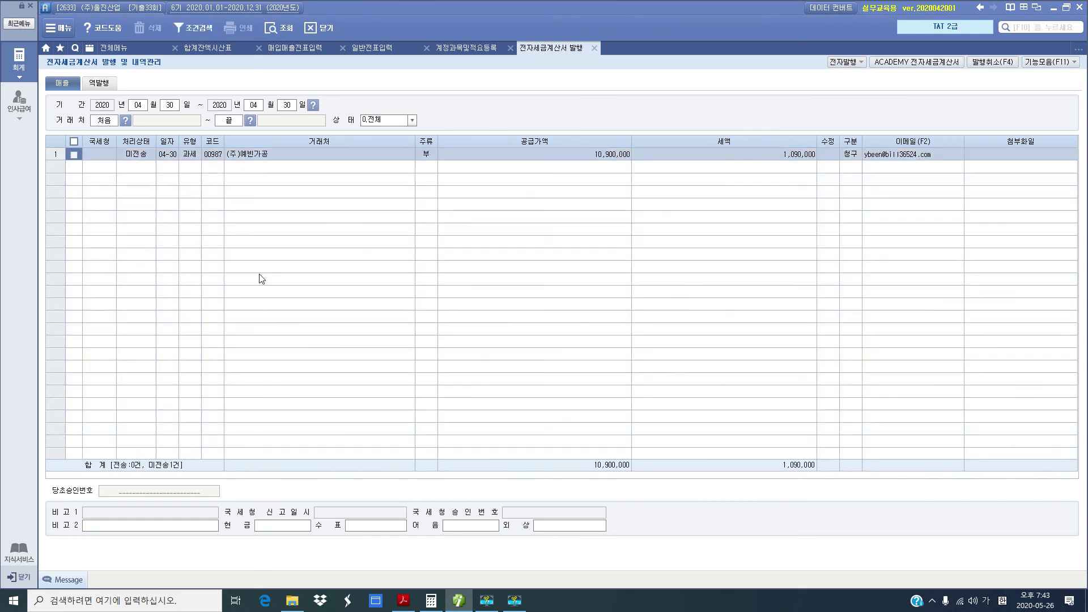
Issue the electronic tax invoice for the (주)예빈가공 sale, accepting the prefilled login.
{"action": "left_click", "coordinate": [74, 155]}
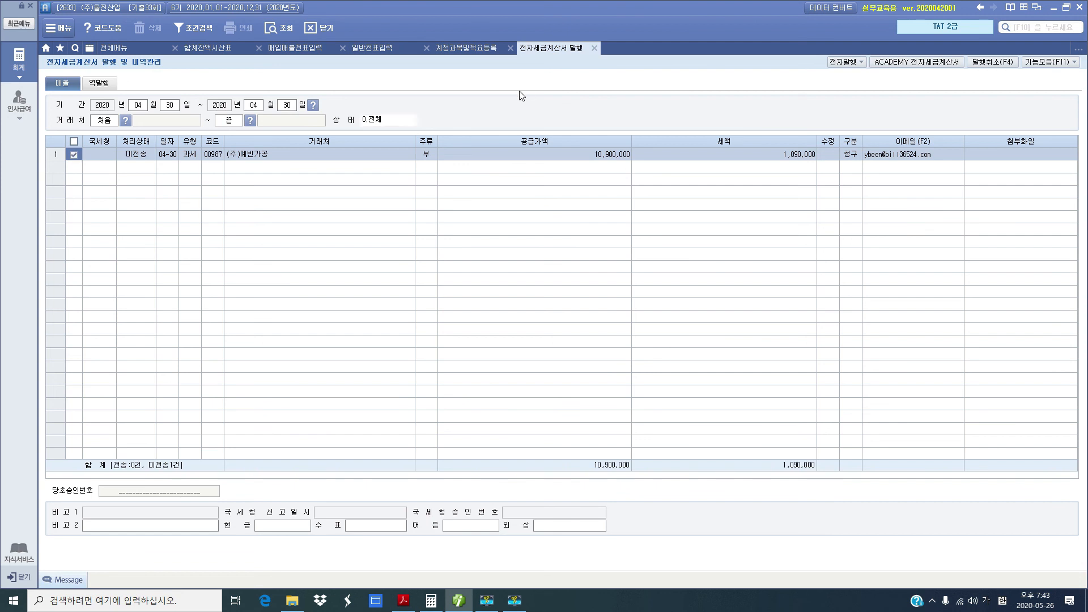
{"action": "left_click", "coordinate": [843, 62]}
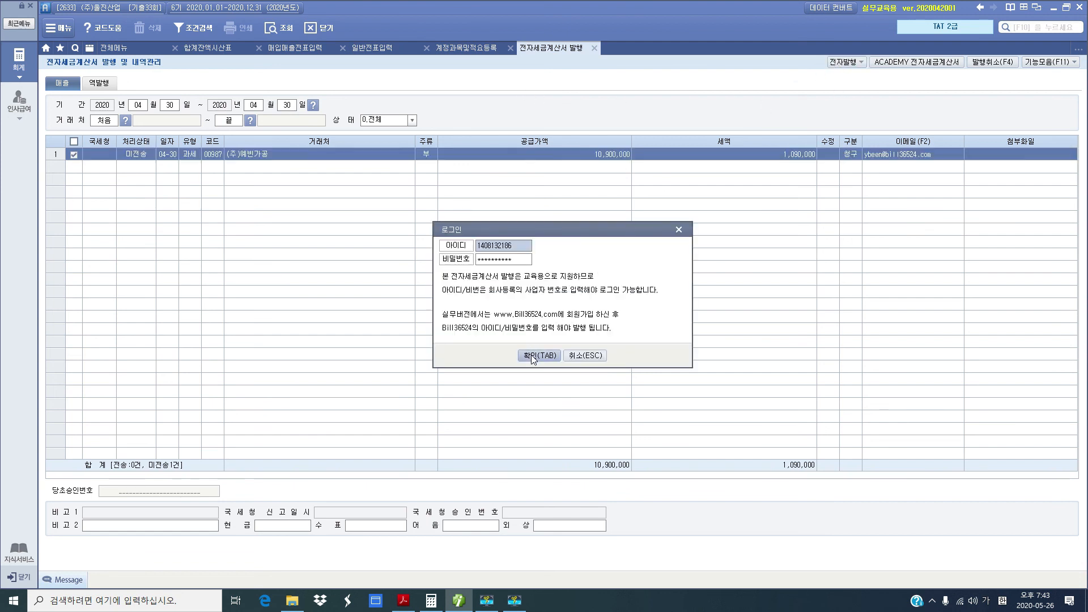
{"action": "left_click", "coordinate": [533, 356]}
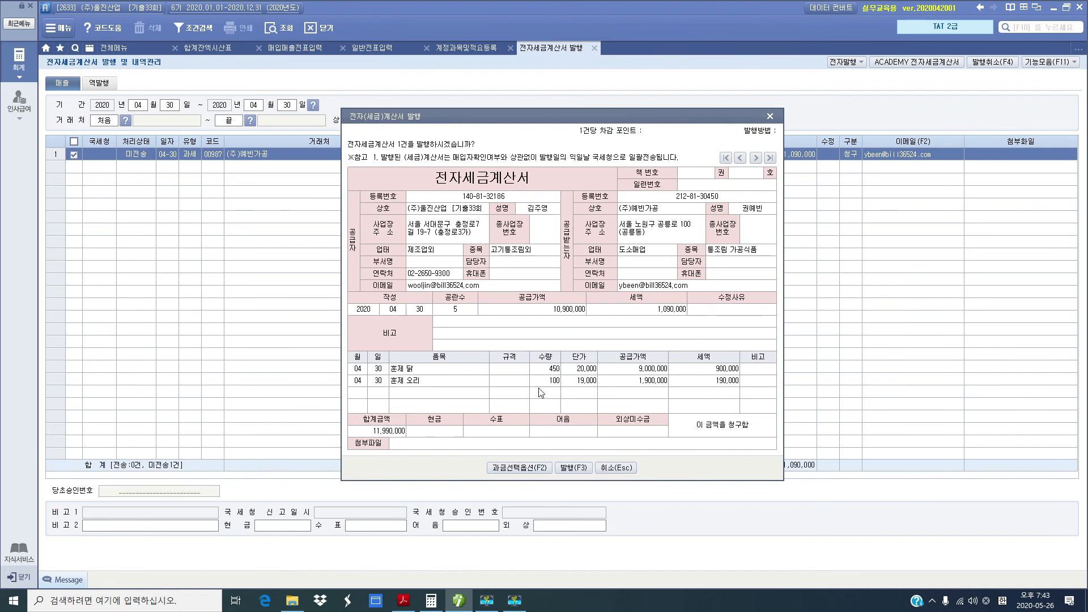
{"action": "left_click", "coordinate": [572, 469]}
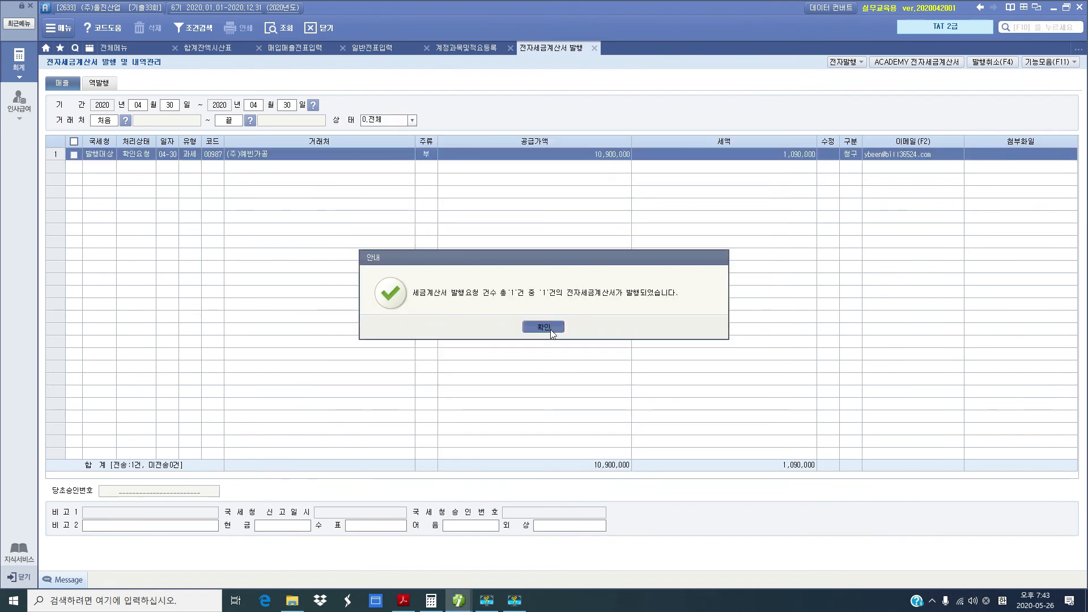
{"action": "left_click", "coordinate": [543, 327]}
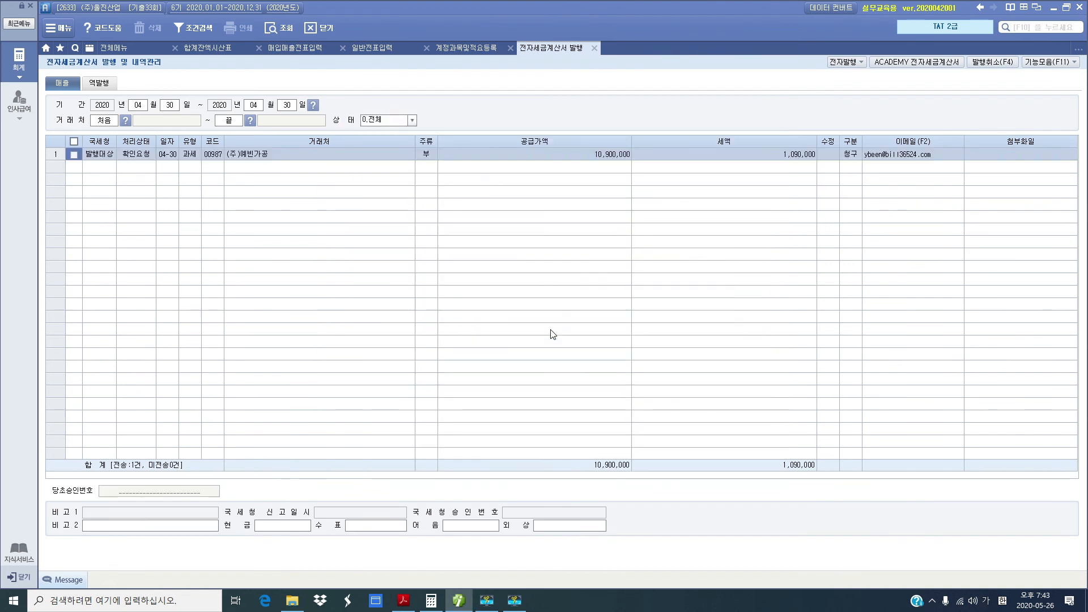
Open the ACADEMY 전자세금계산서 site and log in with the prefilled credentials.
{"action": "left_click", "coordinate": [906, 62]}
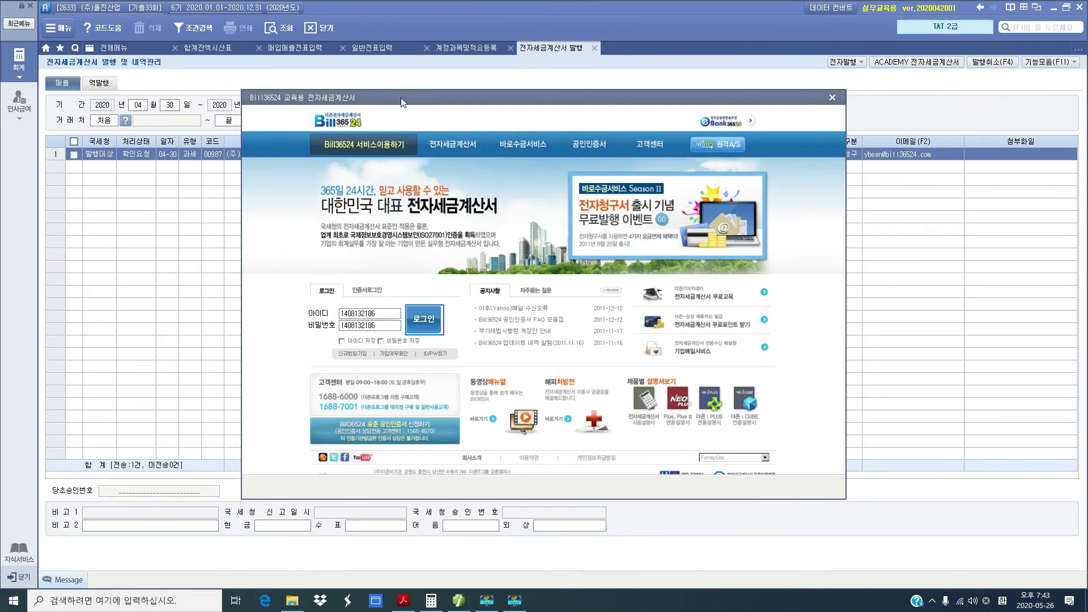
{"action": "left_click_drag", "start_coordinate": [401, 102], "coordinate": [382, 91]}
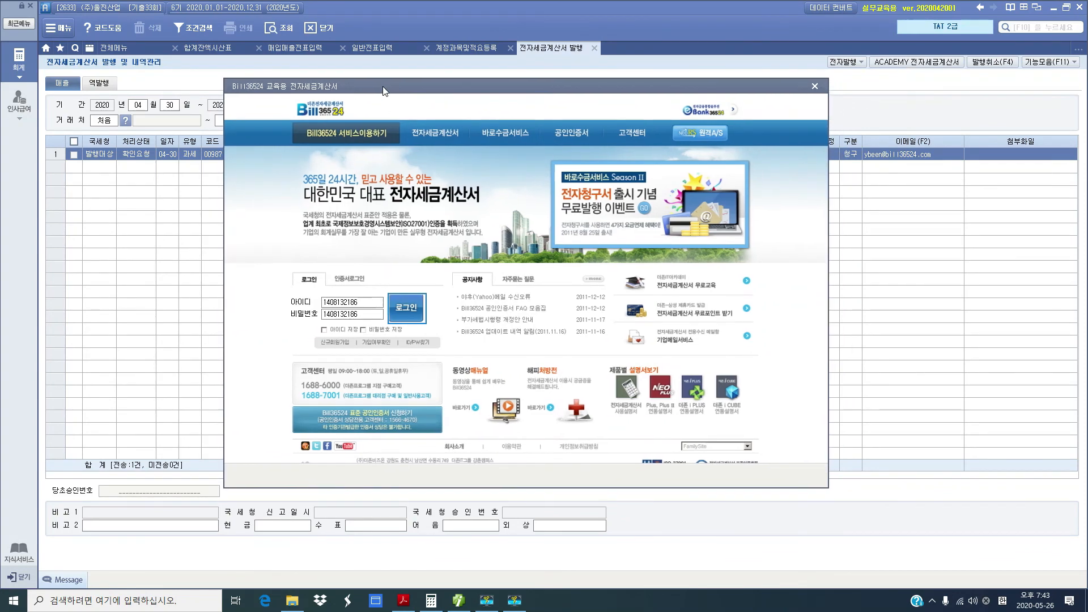
{"action": "left_click", "coordinate": [411, 315]}
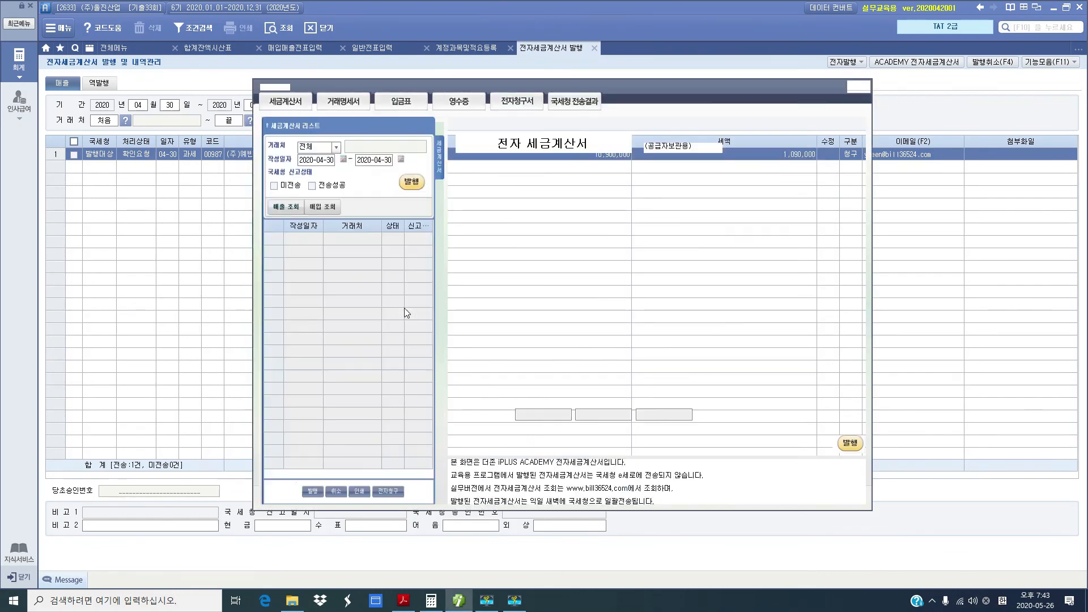
Query the 미전송 sales invoices for 2020-04-30, issue the (주)예빈가공 invoice for transmission, and close the invoice dialog.
{"action": "left_click", "coordinate": [274, 186]}
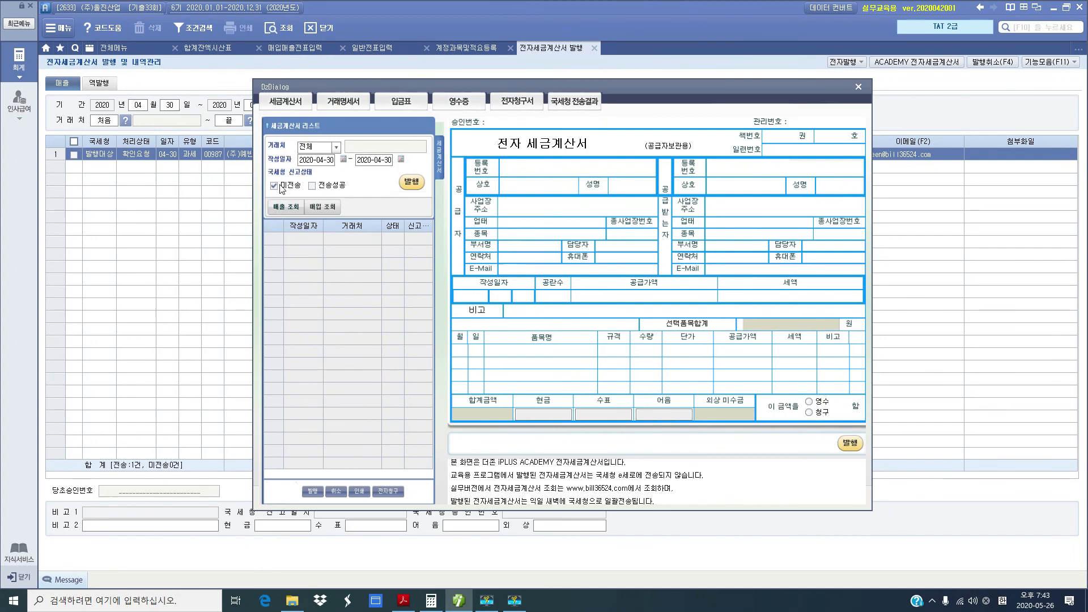
{"action": "left_click", "coordinate": [283, 208]}
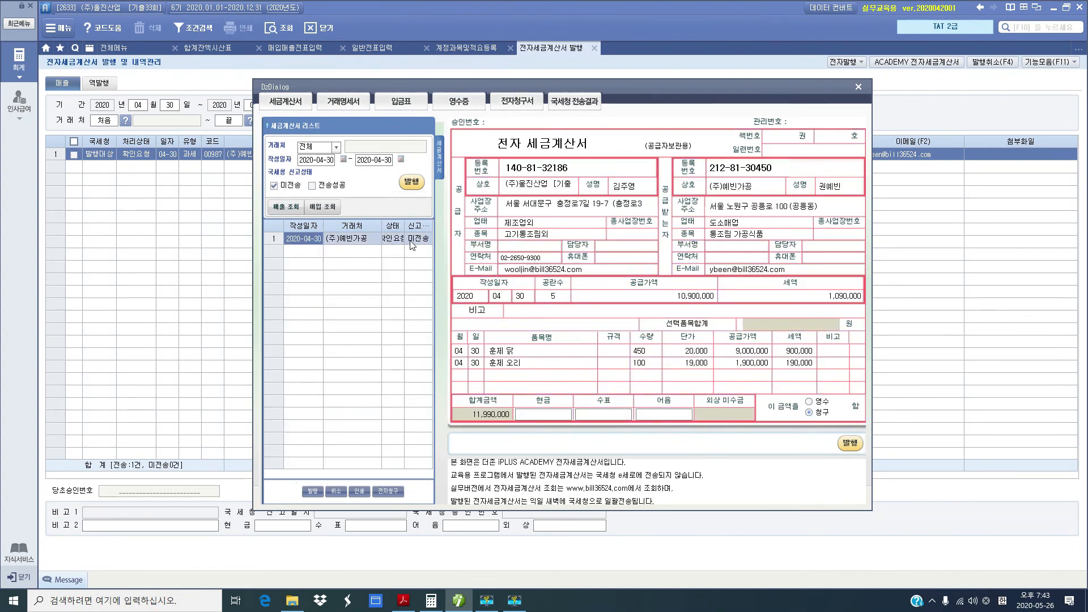
{"action": "left_click", "coordinate": [412, 183]}
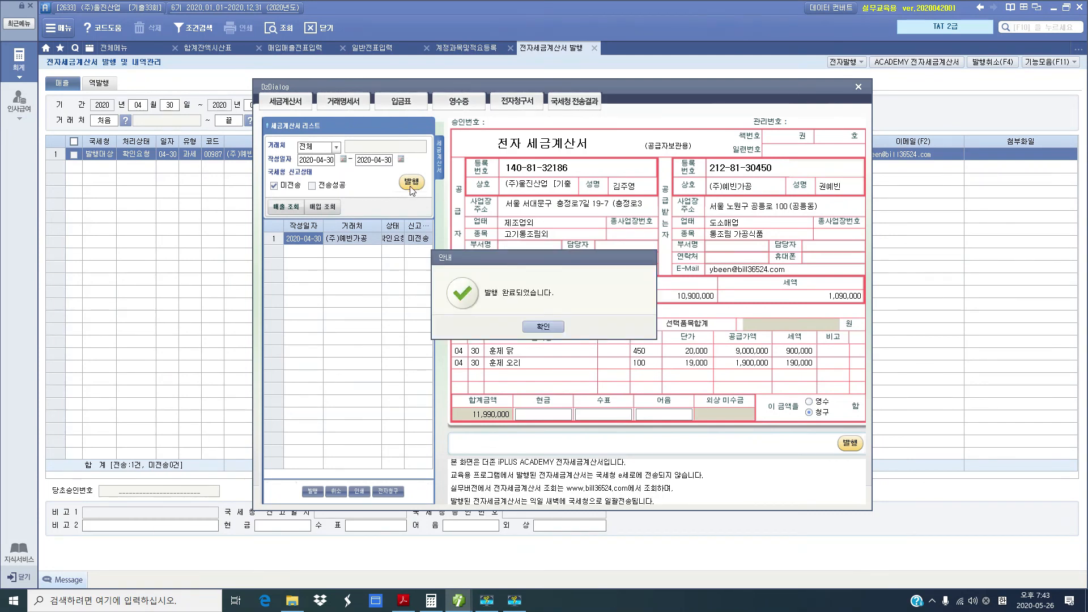
{"action": "left_click", "coordinate": [538, 327]}
{"action": "left_click", "coordinate": [538, 328]}
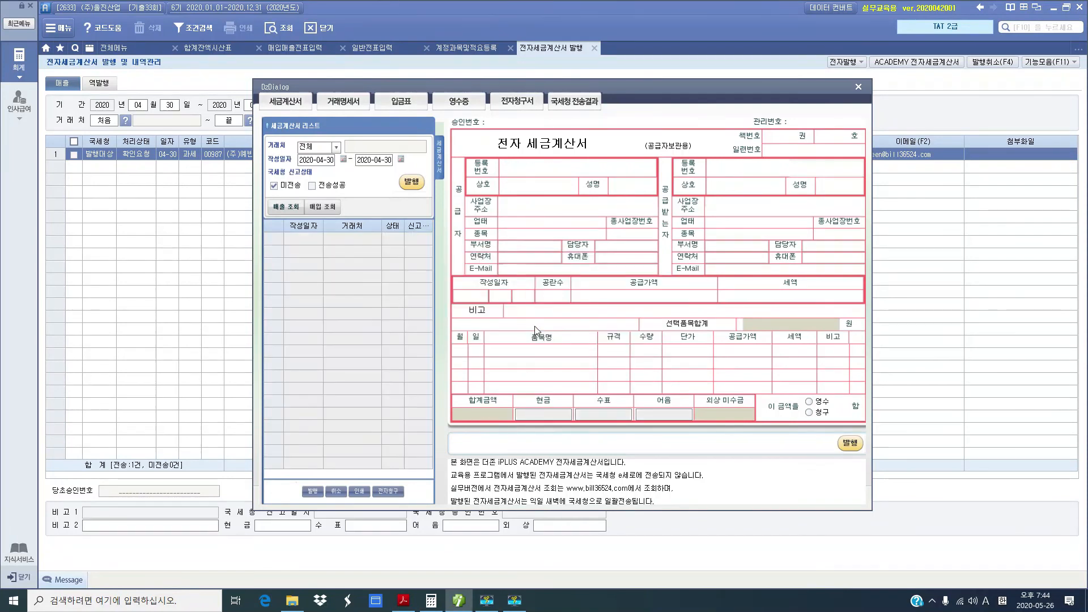
{"action": "left_click_drag", "start_coordinate": [576, 87], "coordinate": [535, 109]}
{"action": "left_click", "coordinate": [818, 109]}
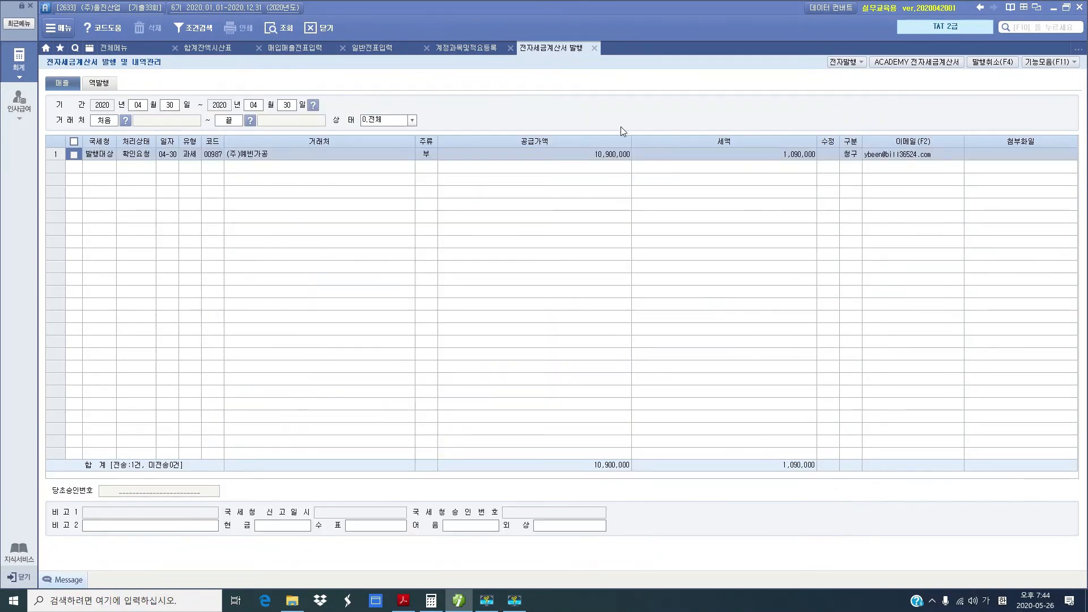
Close 전자세금계산서 발행, 계정과목및적요등록 and 일반전표입력, then requery 매입매출전표입력 to check the (주)예빈가공 entry's 전자세금 status.
{"action": "left_click", "coordinate": [594, 50]}
{"action": "left_click", "coordinate": [512, 50]}
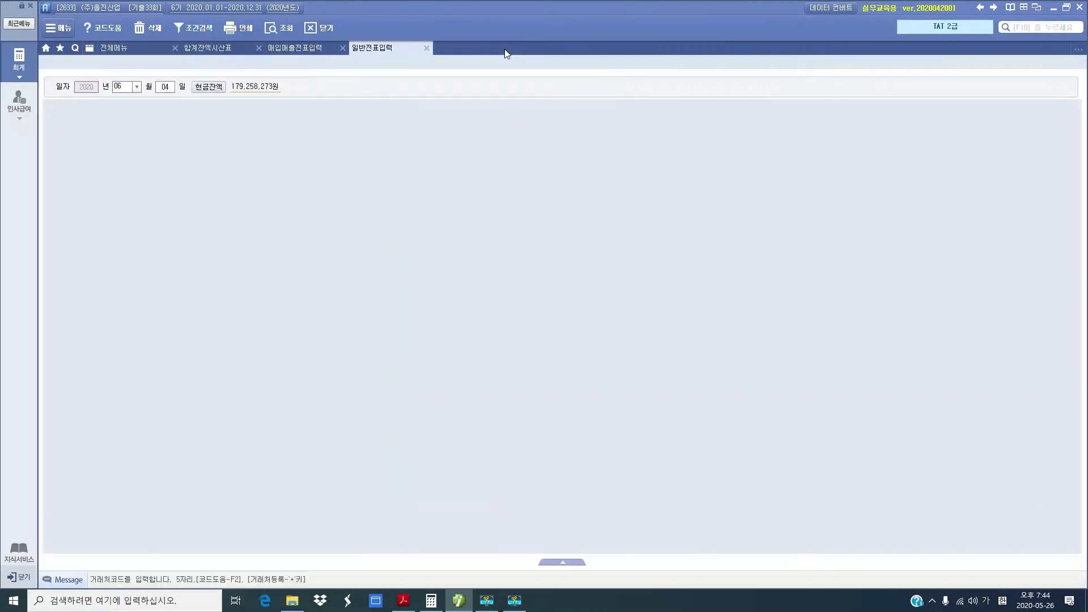
{"action": "left_click", "coordinate": [427, 49]}
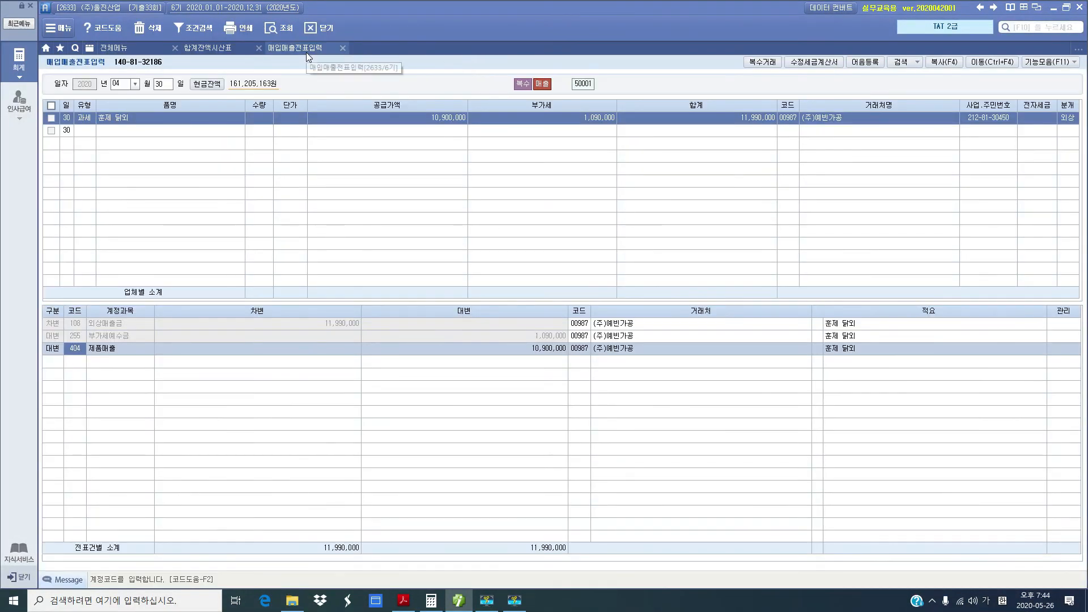
{"action": "left_click", "coordinate": [280, 28]}
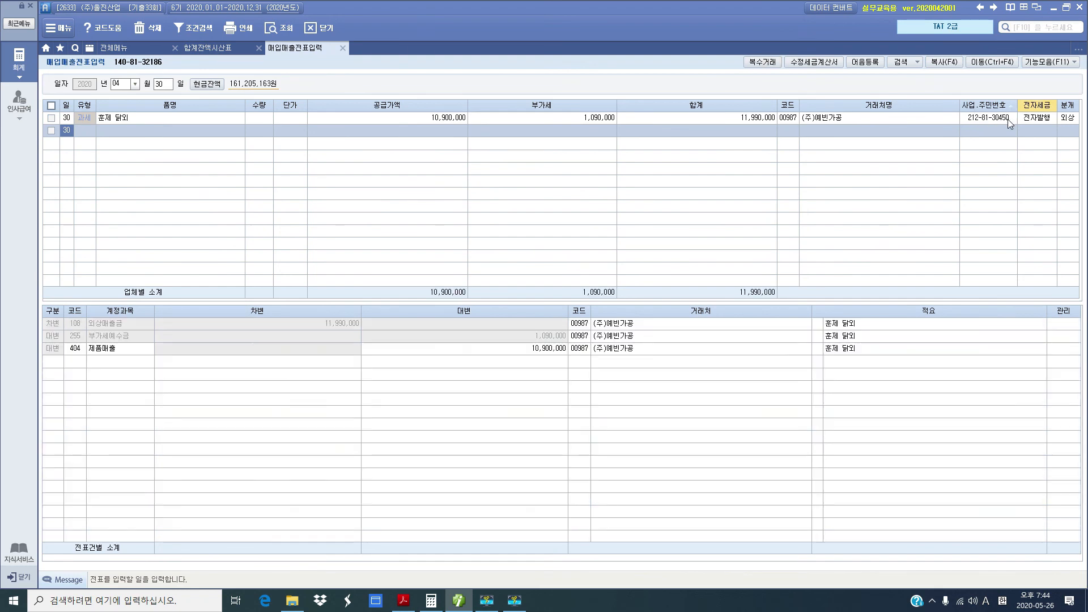
{"action": "left_click", "coordinate": [1015, 119]}
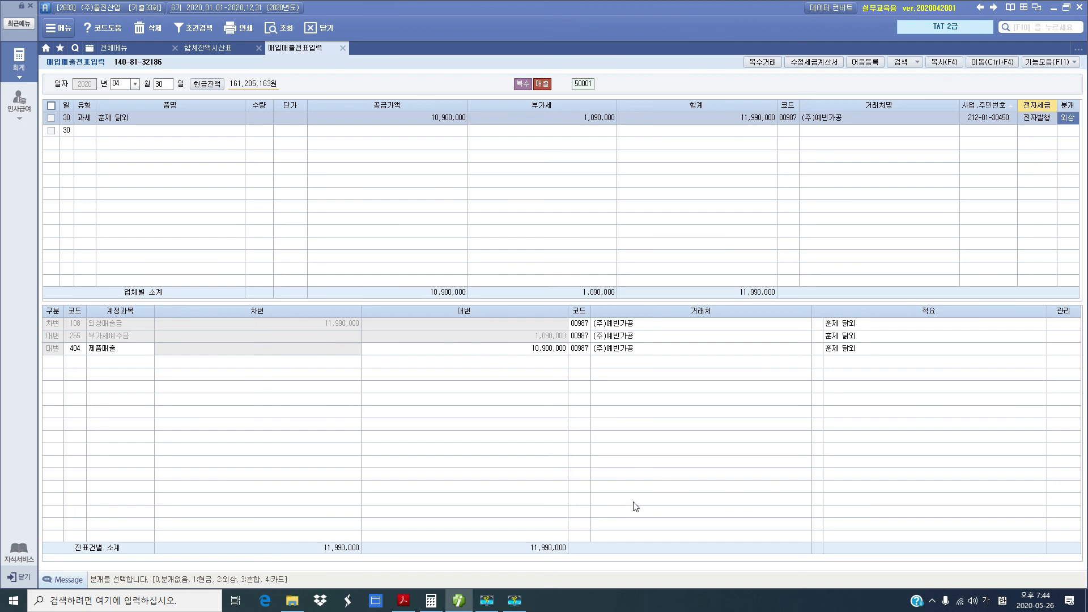
{"action": "mouse_move", "coordinate": [461, 599]}
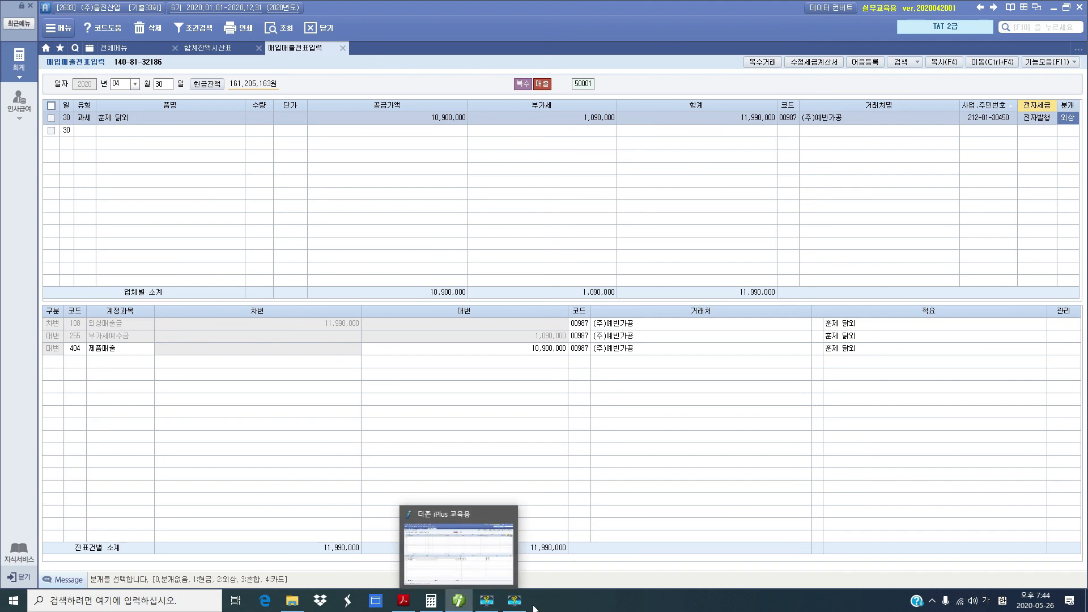
{"action": "left_click", "coordinate": [515, 600]}
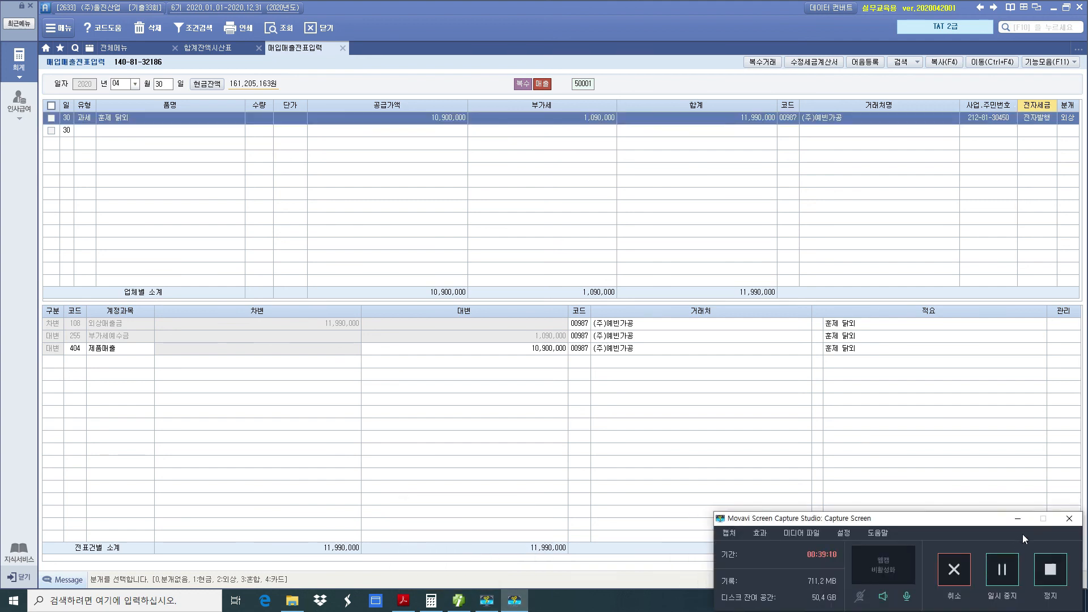
{"action": "left_click", "coordinate": [1018, 520]}
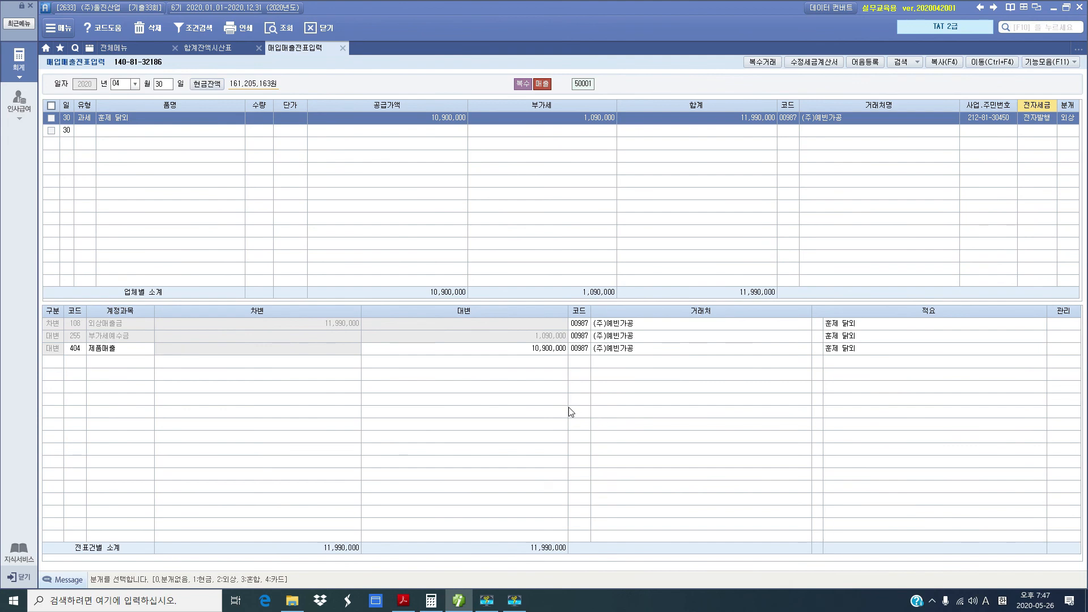
Switch to the exam PDF in Acrobat Reader and read question 2, 수정전자세금계산서 발행, including its invoice, 자료설명 and 평가문제.
{"action": "left_click", "coordinate": [401, 601]}
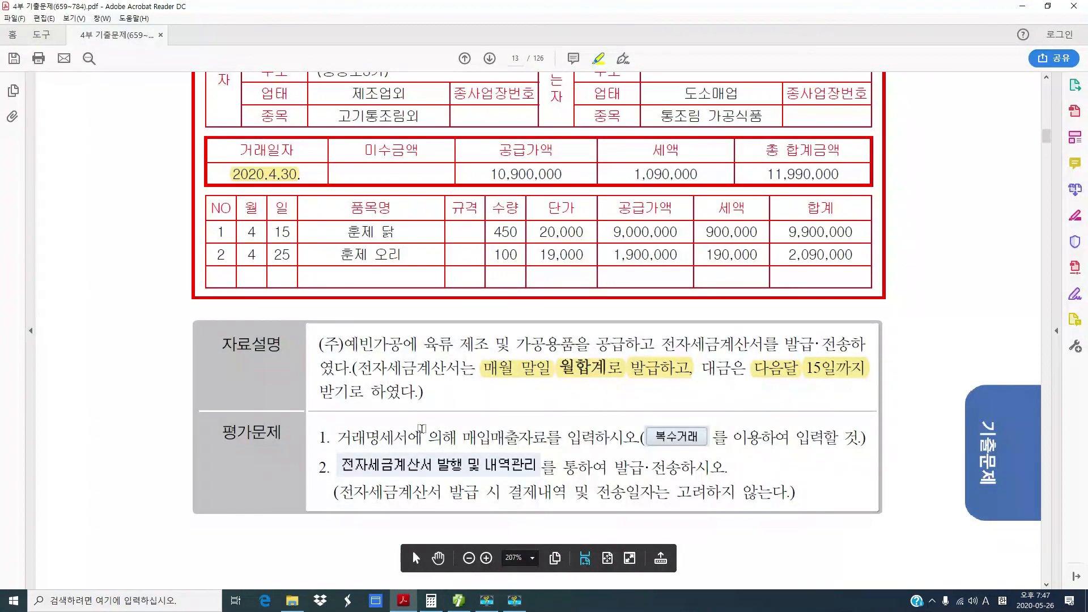
{"action": "scroll", "coordinate": [421, 428], "scroll_direction": "down", "scroll_amount": 10}
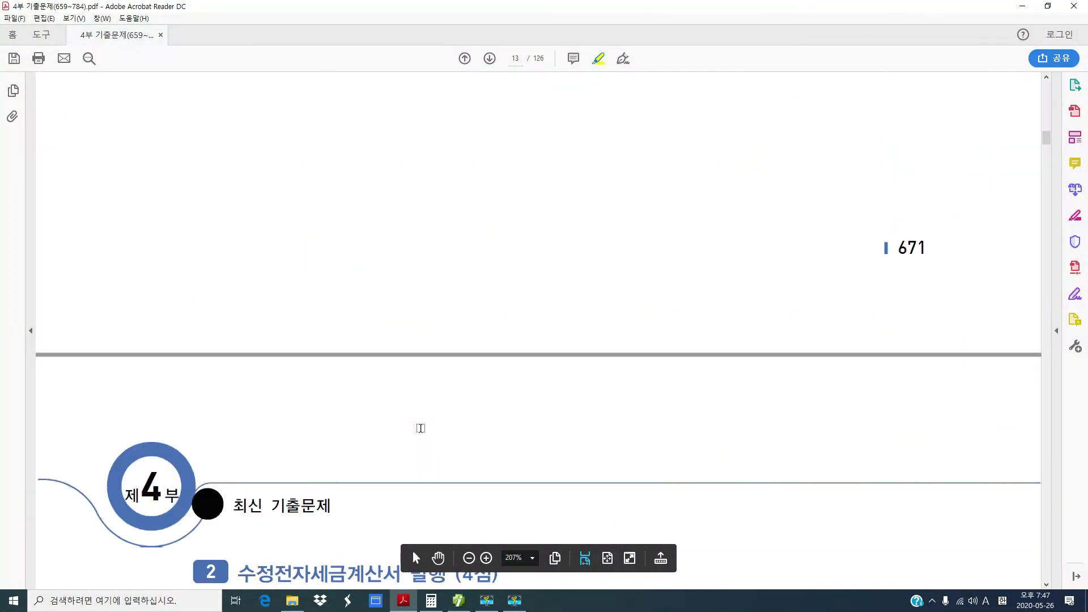
{"action": "scroll", "coordinate": [422, 429], "scroll_direction": "down", "scroll_amount": 3}
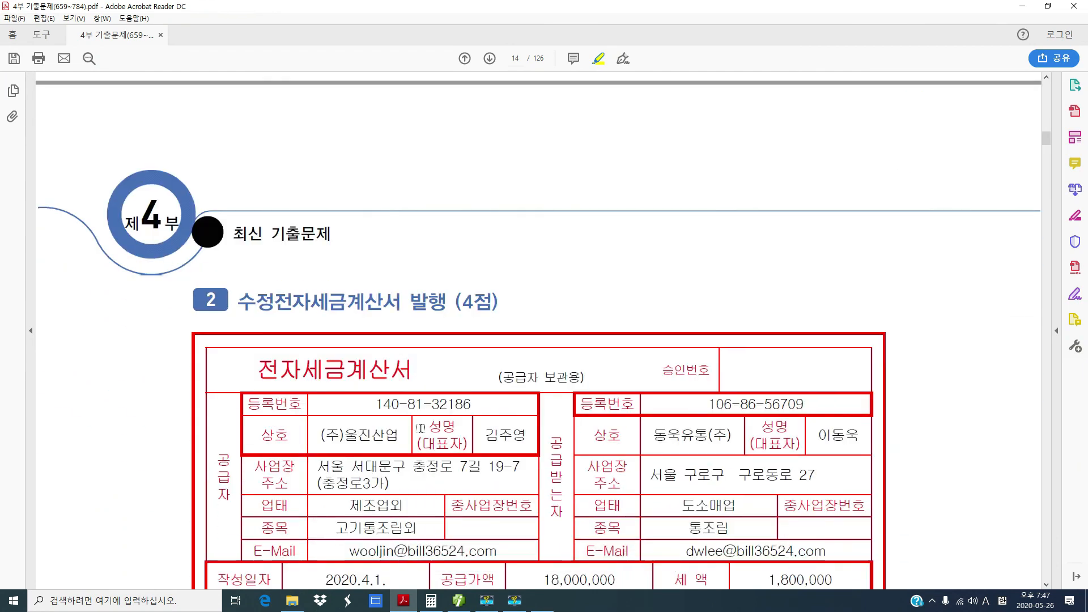
{"action": "scroll", "coordinate": [421, 428], "scroll_direction": "down", "scroll_amount": 1}
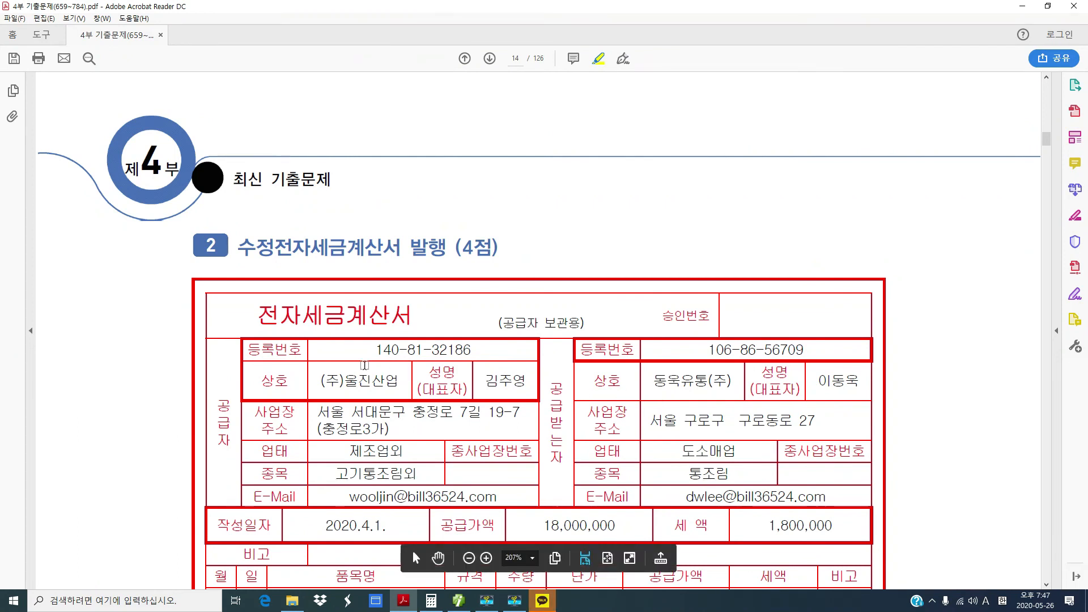
{"action": "scroll", "coordinate": [281, 356], "scroll_direction": "down", "scroll_amount": 2}
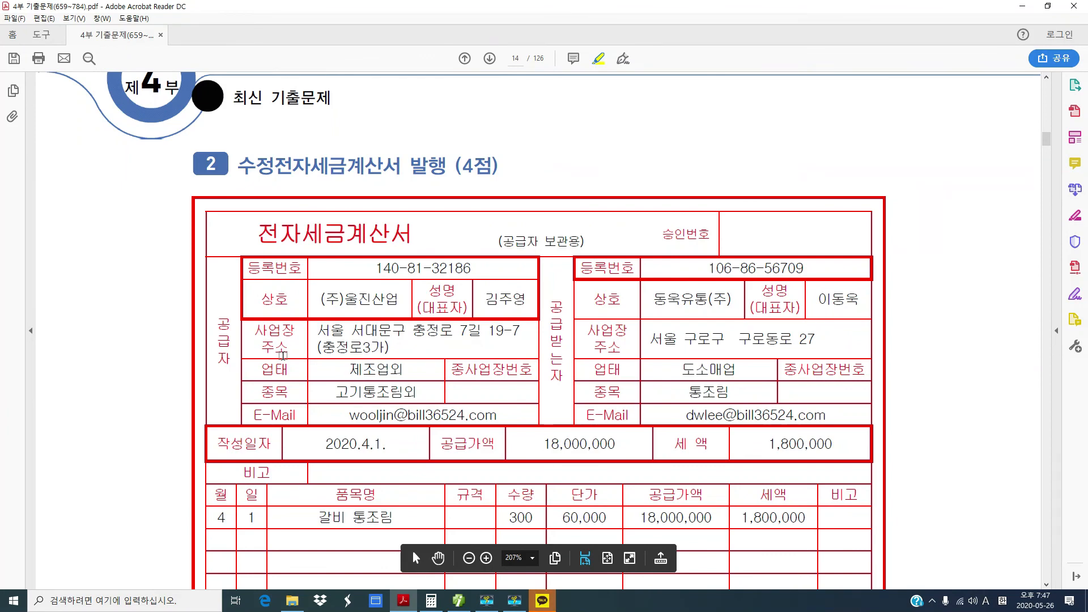
{"action": "scroll", "coordinate": [476, 293], "scroll_direction": "down", "scroll_amount": 2}
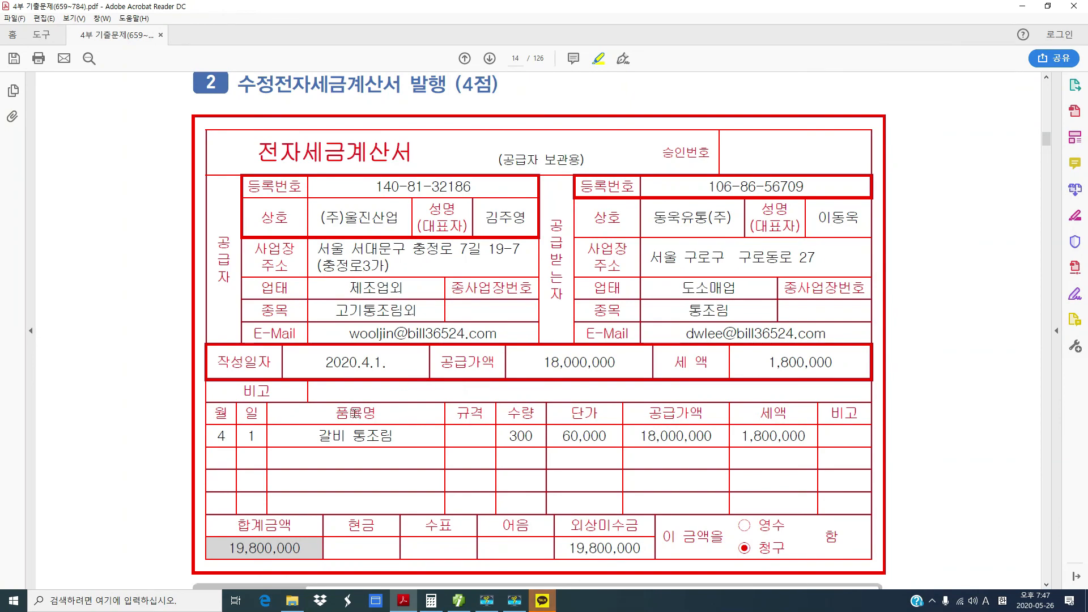
{"action": "scroll", "coordinate": [355, 413], "scroll_direction": "down", "scroll_amount": 1}
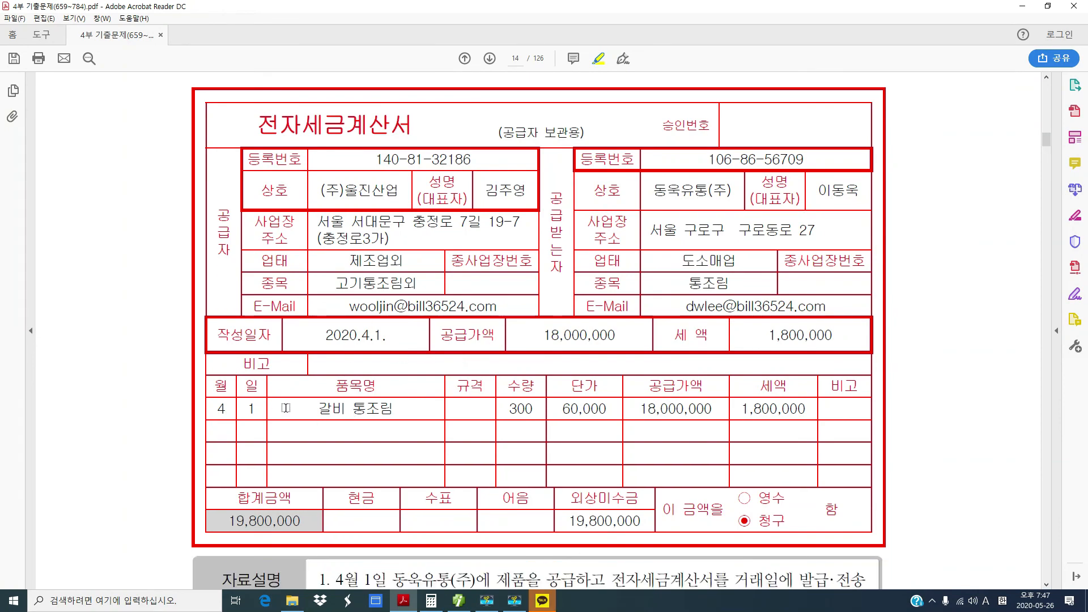
{"action": "scroll", "coordinate": [417, 383], "scroll_direction": "down", "scroll_amount": 5}
{"action": "scroll", "coordinate": [417, 383], "scroll_direction": "down", "scroll_amount": 2}
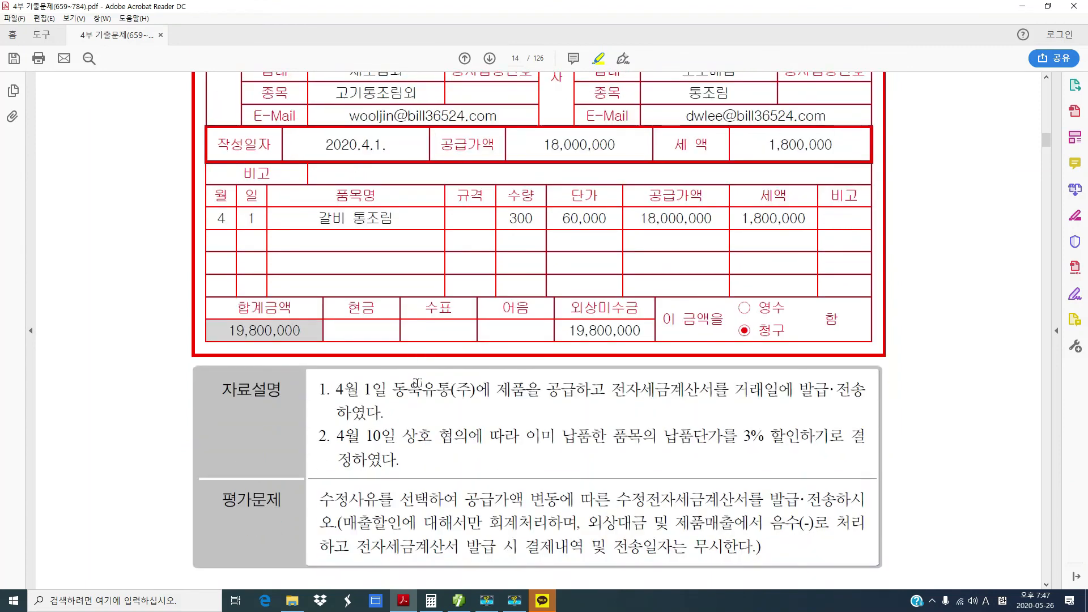
{"action": "scroll", "coordinate": [416, 384], "scroll_direction": "down", "scroll_amount": 1}
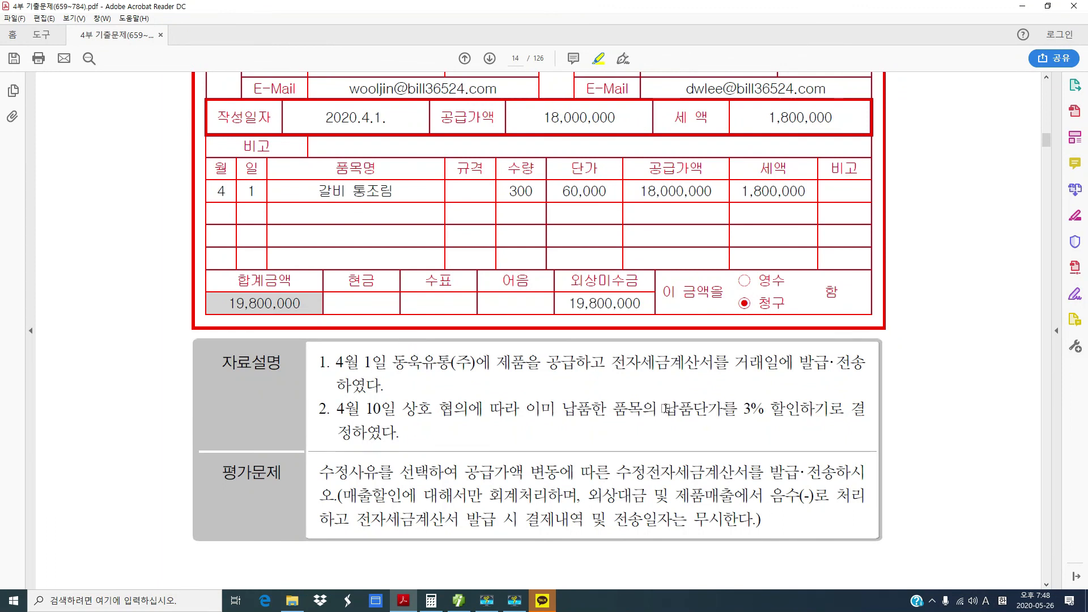
Highlight 납품단가를 3% 할인하기로, 수정사, 공급가액 변동에, 음수(-)로, 결제내역 and 전송일자 in question 2's text.
{"action": "left_click_drag", "start_coordinate": [666, 409], "coordinate": [793, 413]}
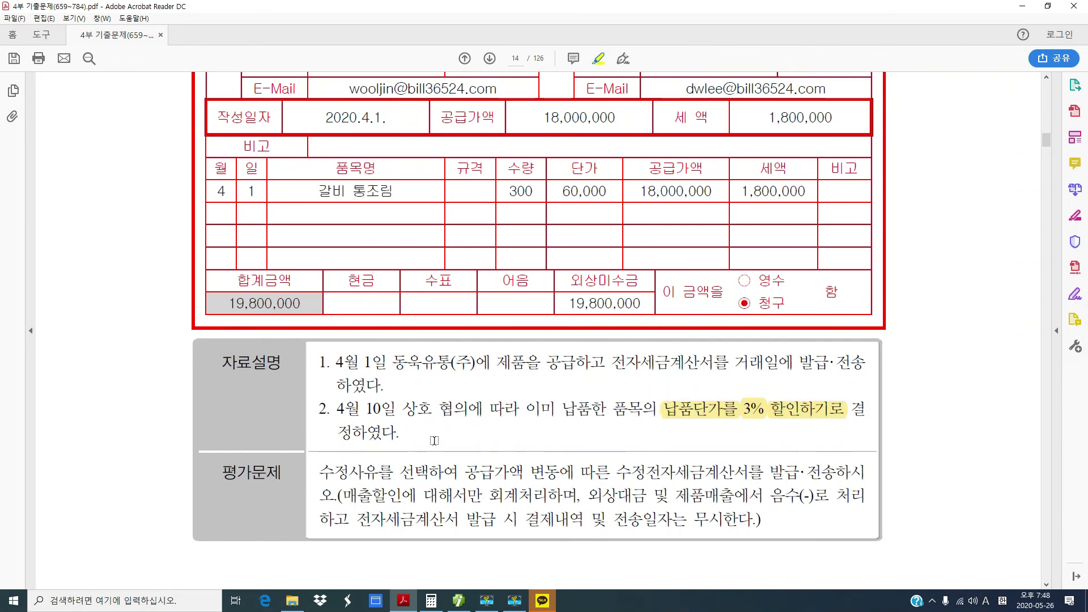
{"action": "scroll", "coordinate": [433, 439], "scroll_direction": "down", "scroll_amount": 1}
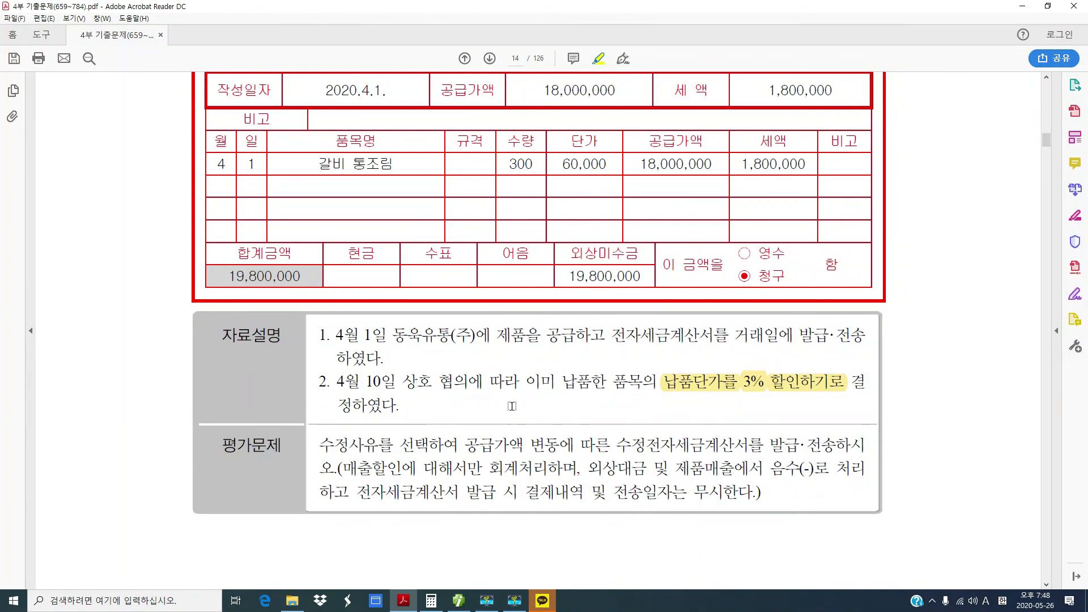
{"action": "scroll", "coordinate": [403, 465], "scroll_direction": "down", "scroll_amount": 1}
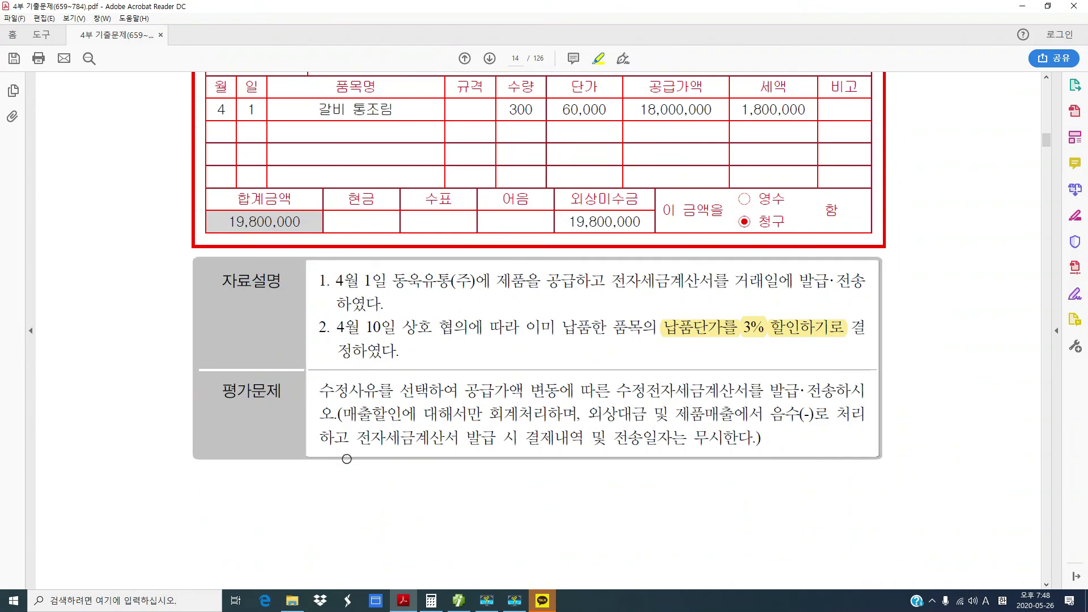
{"action": "left_click_drag", "start_coordinate": [318, 389], "coordinate": [367, 390]}
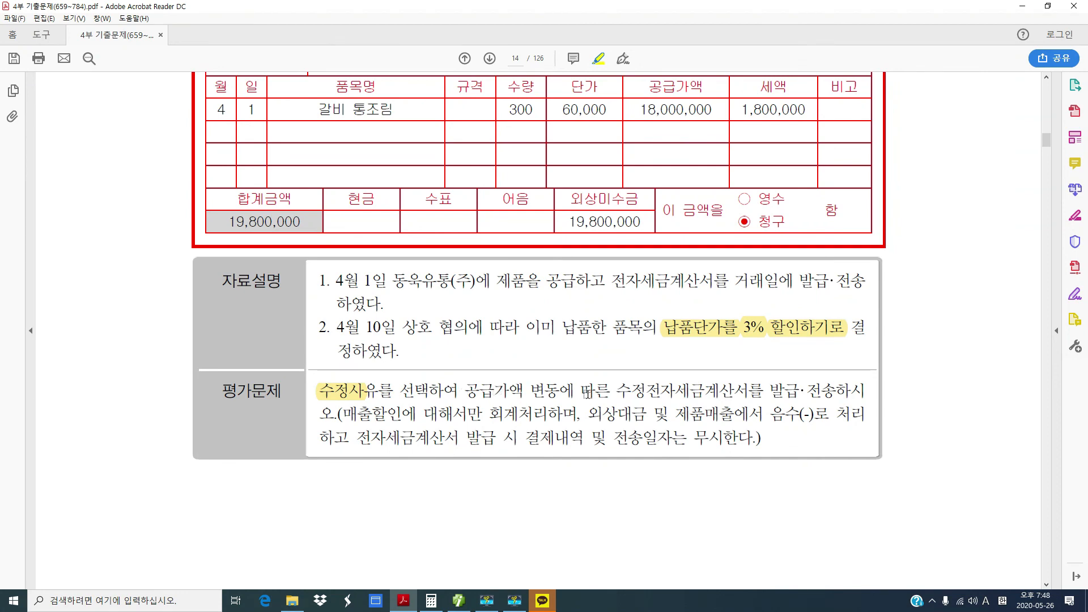
{"action": "left_click_drag", "start_coordinate": [464, 391], "coordinate": [575, 398]}
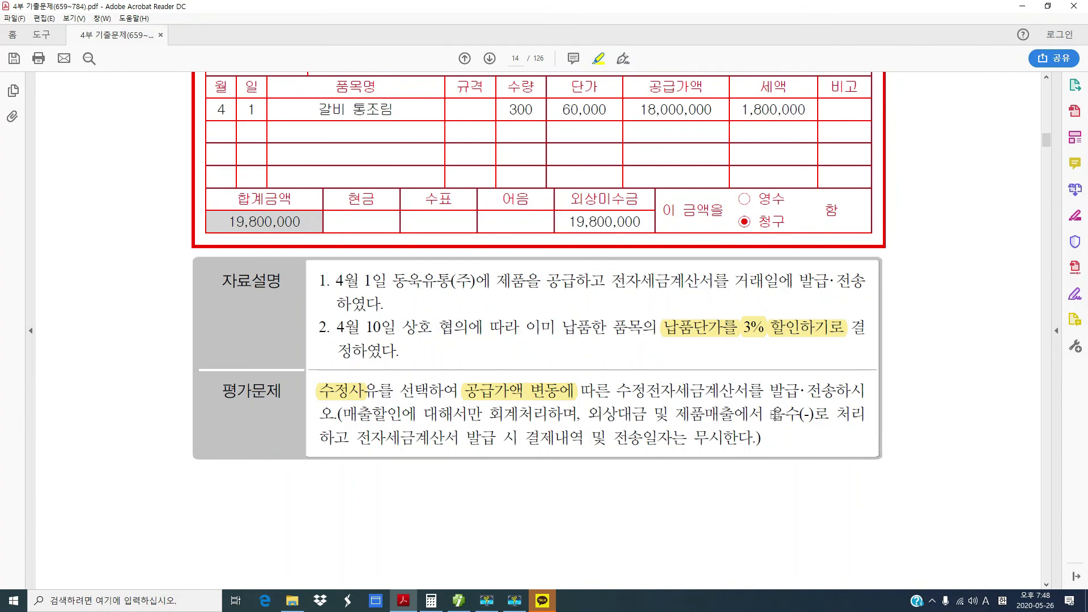
{"action": "left_click_drag", "start_coordinate": [772, 415], "coordinate": [831, 415]}
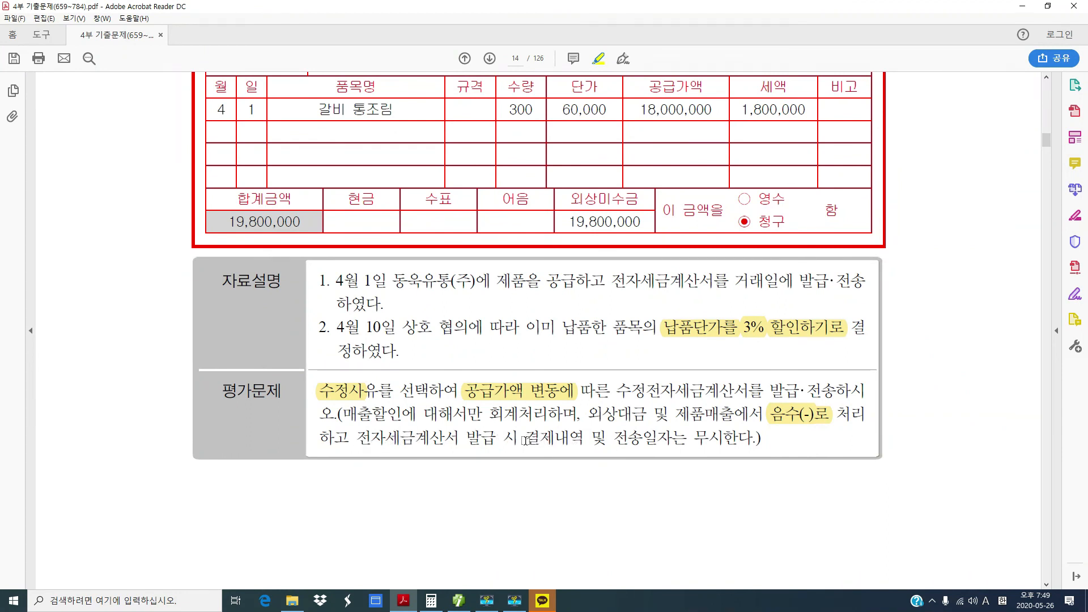
{"action": "left_click_drag", "start_coordinate": [525, 440], "coordinate": [674, 439]}
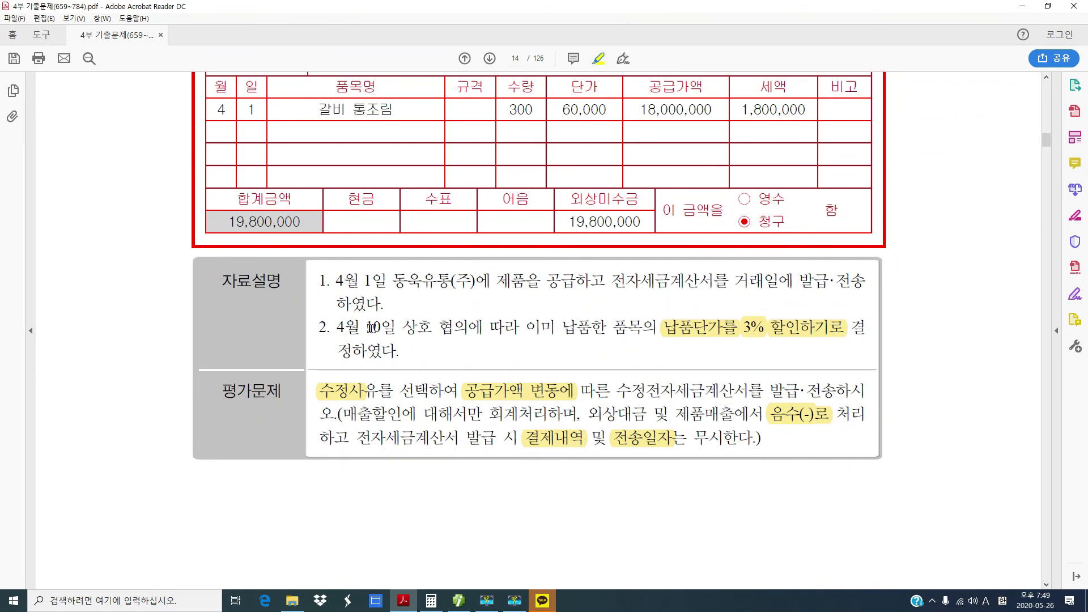
Switch to Smart A and query the 매입매출전표입력 entries for April 1 (04월 01일).
{"action": "scroll", "coordinate": [372, 329], "scroll_direction": "up", "scroll_amount": 2}
{"action": "scroll", "coordinate": [372, 329], "scroll_direction": "up", "scroll_amount": 2}
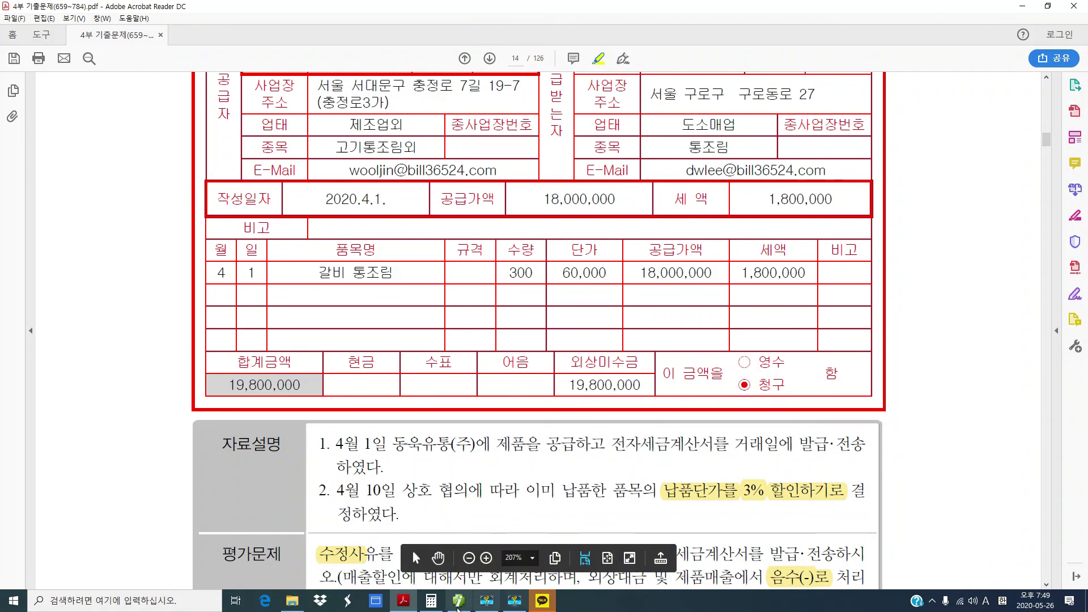
{"action": "left_click", "coordinate": [458, 601]}
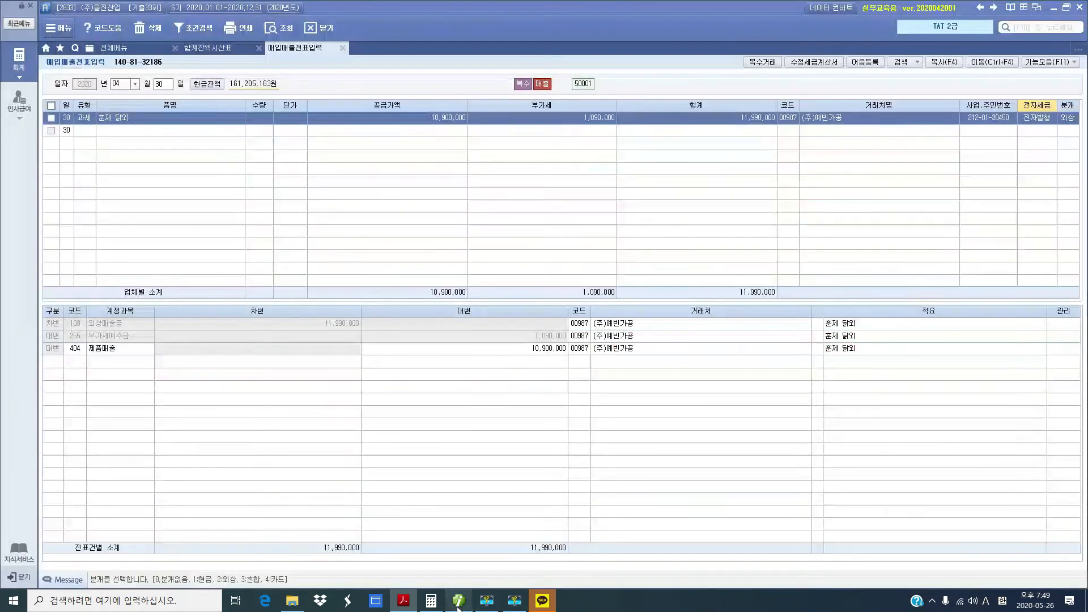
{"action": "left_click", "coordinate": [160, 86]}
{"action": "type", "text": "01"}
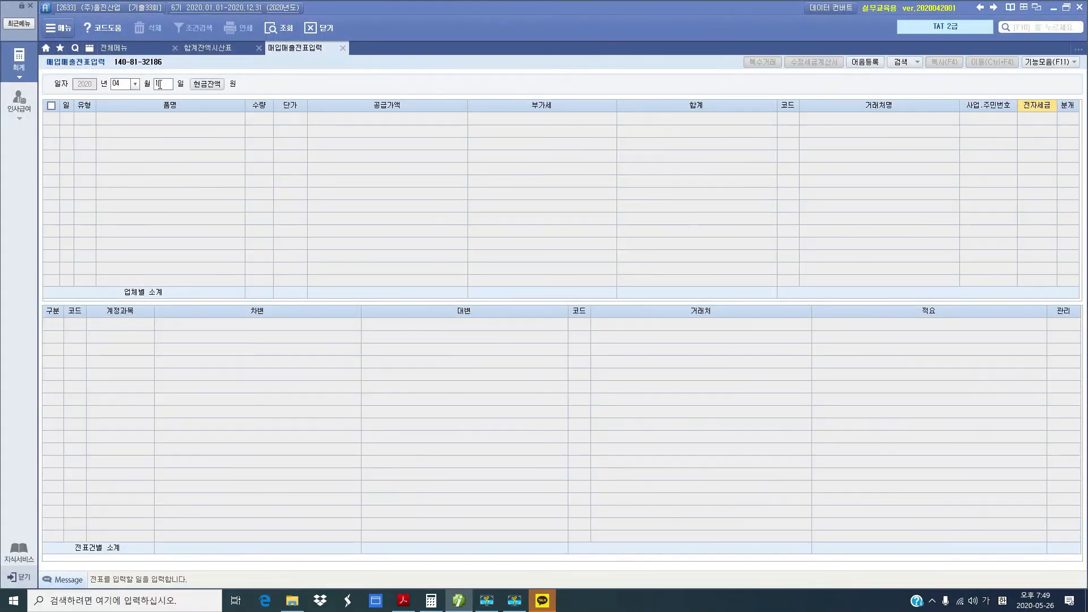
{"action": "key", "text": "Return"}
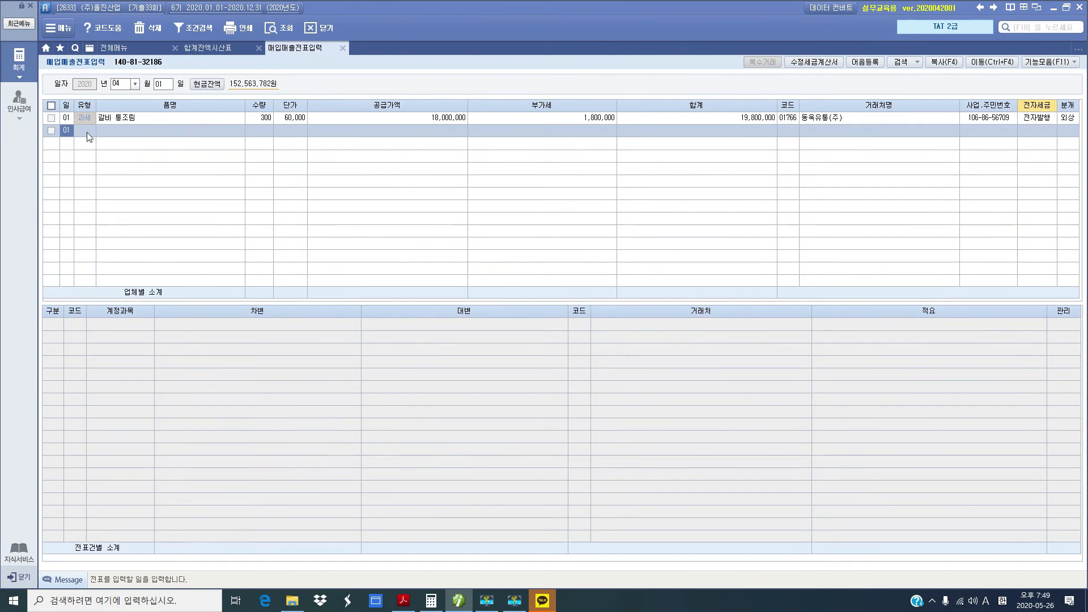
Start a 수정세금계산서 for the April 1 동욱유통(주) 갈비 통조림 sale, with 수정사유 2. 공급가액 변동.
{"action": "left_click", "coordinate": [51, 118]}
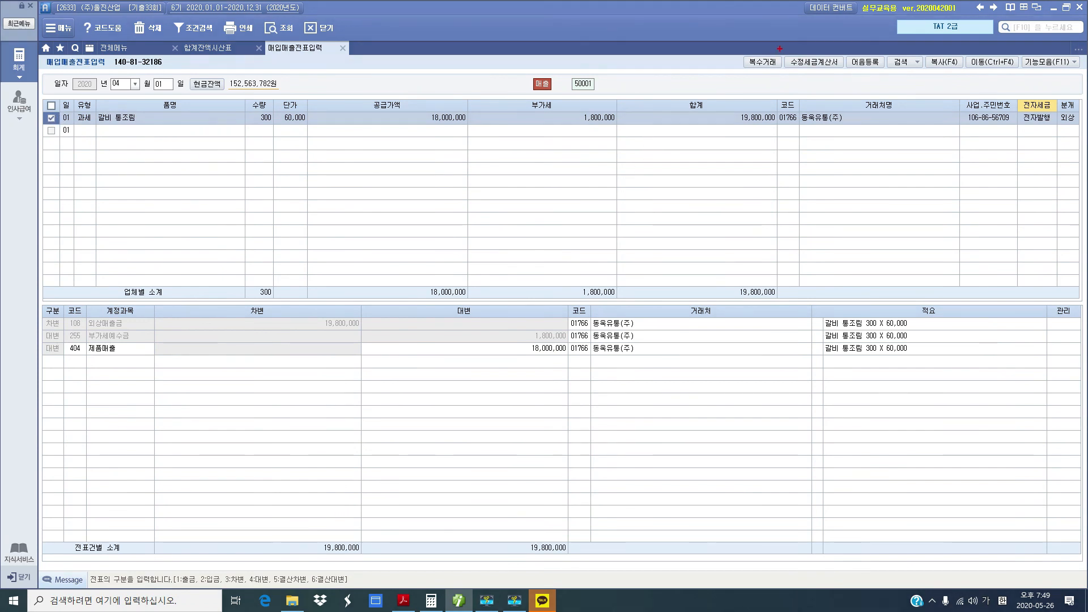
{"action": "mouse_move", "coordinate": [780, 48]}
{"action": "left_mouse_down"}
{"action": "mouse_move", "coordinate": [847, 98]}
{"action": "mouse_move", "coordinate": [849, 89]}
{"action": "left_mouse_up"}
{"action": "left_click_drag", "start_coordinate": [755, 101], "coordinate": [820, 69]}
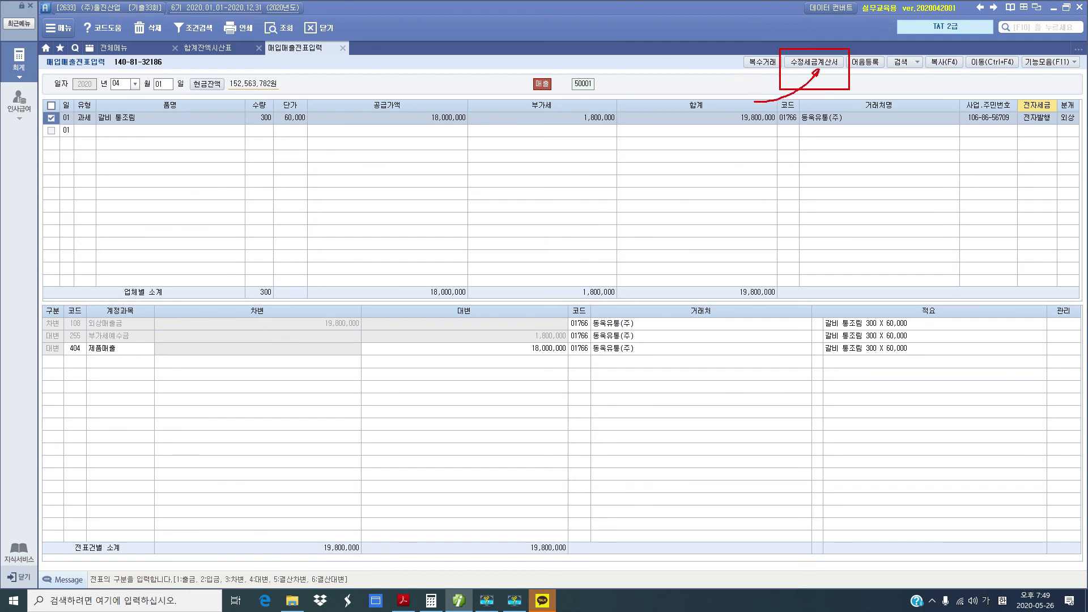
{"action": "left_click", "coordinate": [815, 62]}
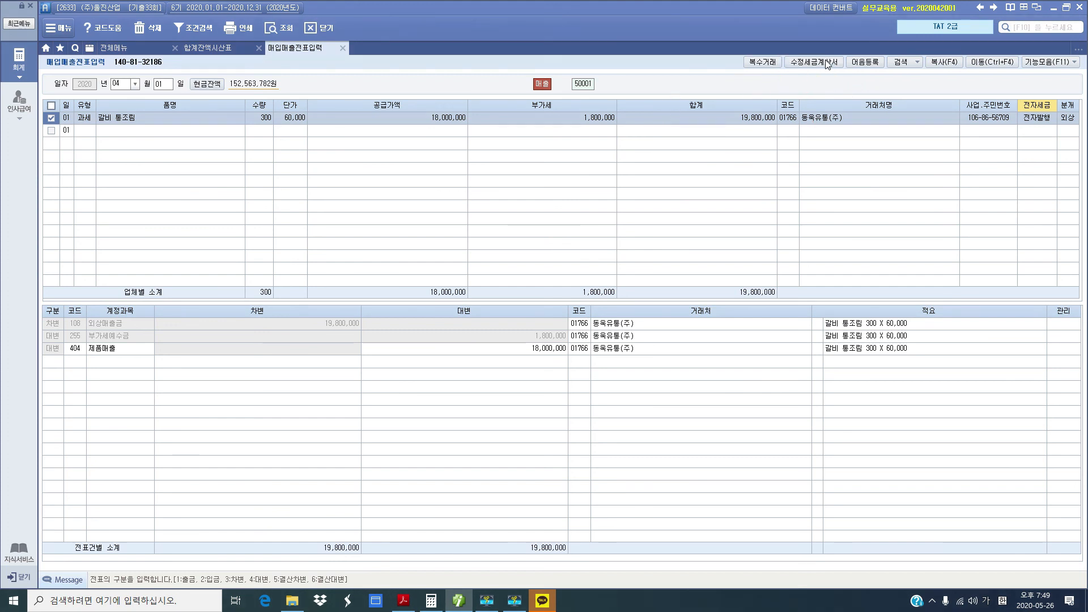
{"action": "left_click", "coordinate": [572, 192]}
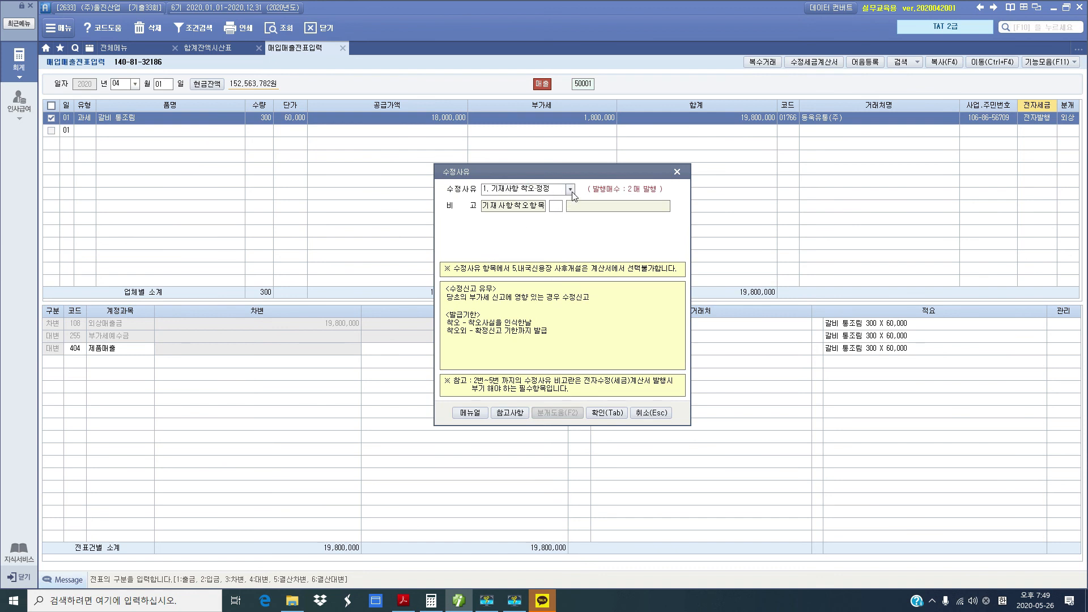
{"action": "left_click", "coordinate": [573, 190]}
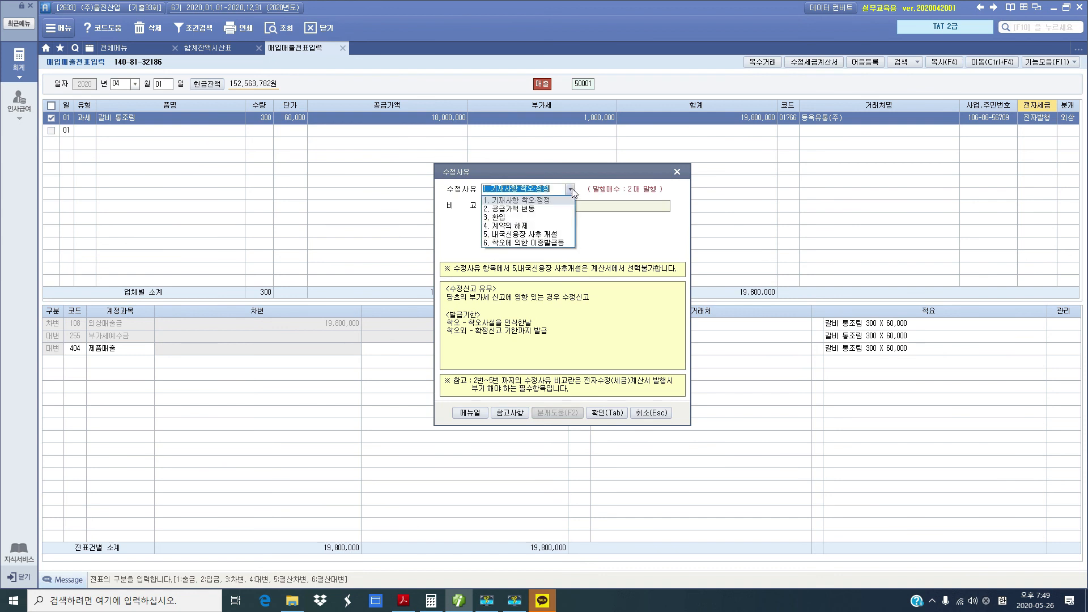
{"action": "left_click", "coordinate": [529, 209]}
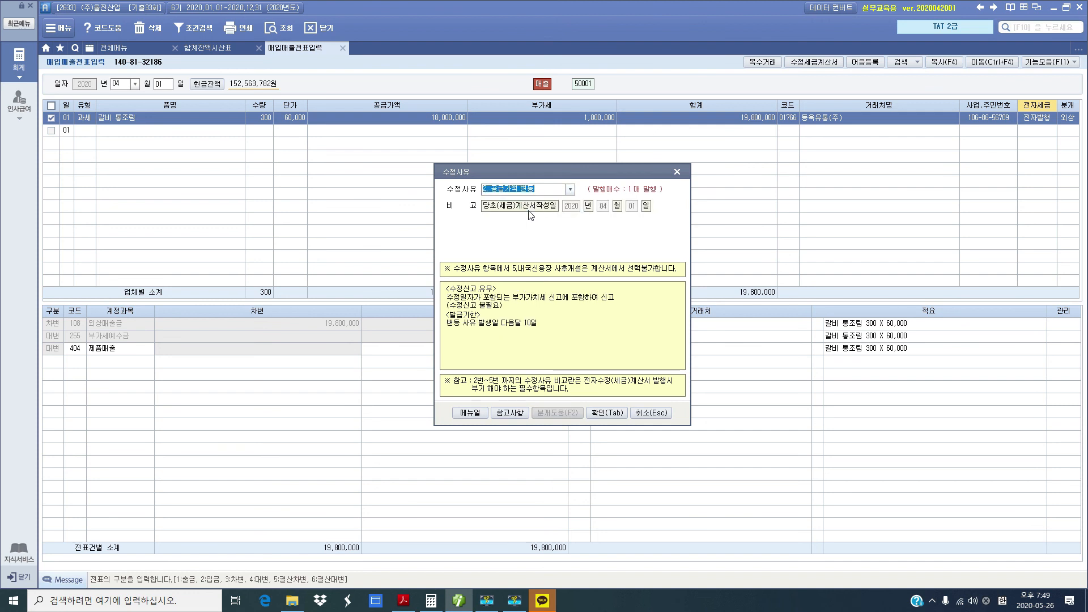
{"action": "left_click", "coordinate": [608, 414]}
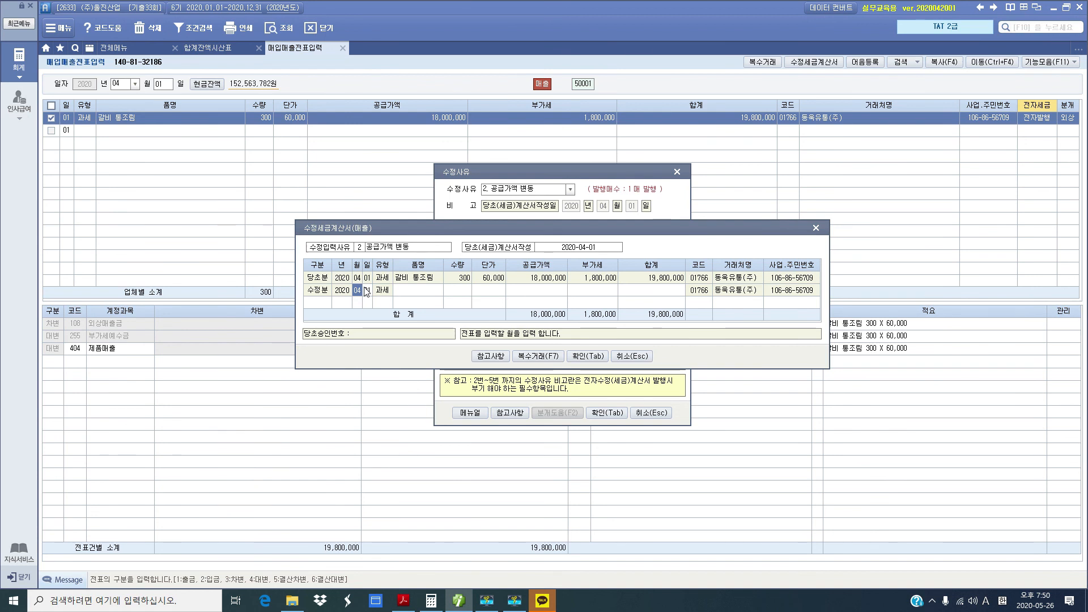
Consult the 수정세금계산서 참고사항 table, marking the 공급가액 변동 row and its 작성월일 rule, and close it.
{"action": "left_click", "coordinate": [490, 357]}
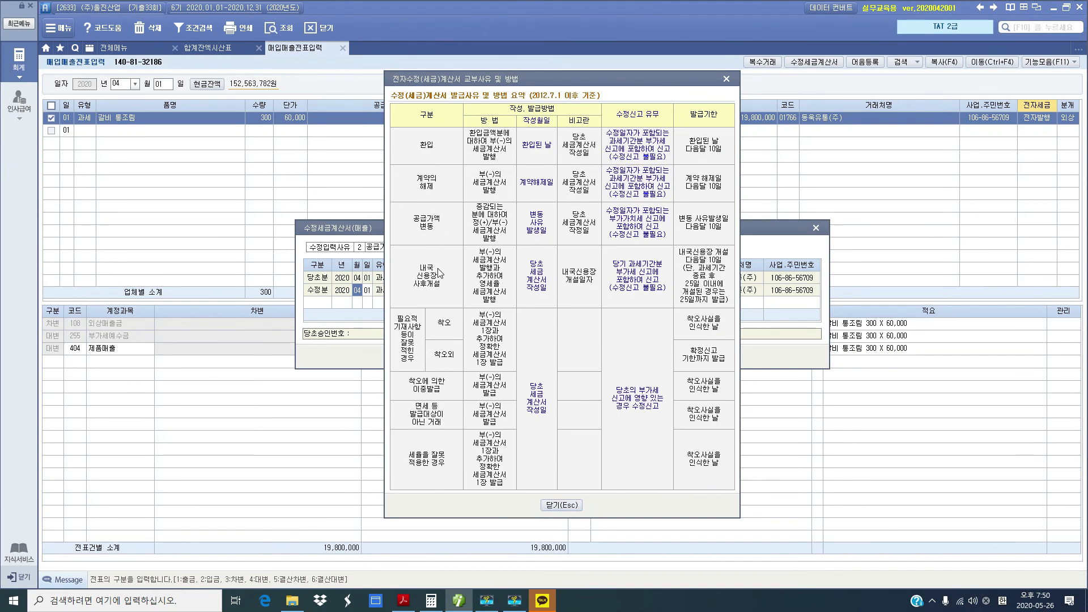
{"action": "left_click_drag", "start_coordinate": [401, 209], "coordinate": [443, 238]}
{"action": "left_click_drag", "start_coordinate": [524, 128], "coordinate": [560, 126]}
{"action": "mouse_move", "coordinate": [520, 203]}
{"action": "left_mouse_down"}
{"action": "mouse_move", "coordinate": [544, 244]}
{"action": "mouse_move", "coordinate": [555, 243]}
{"action": "left_mouse_up"}
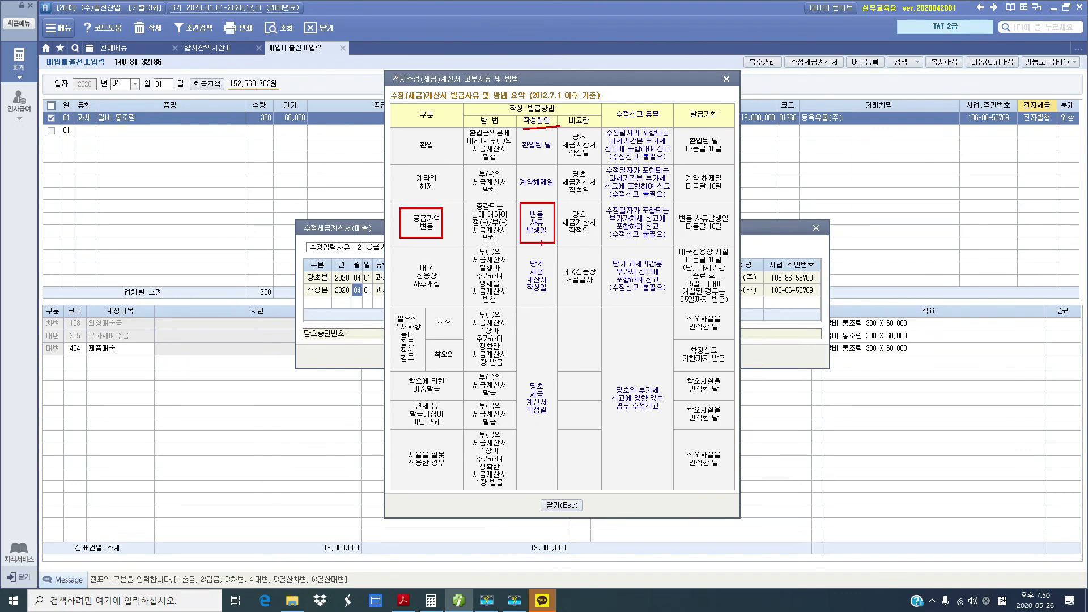
{"action": "key", "text": "Escape"}
{"action": "left_click", "coordinate": [574, 506]}
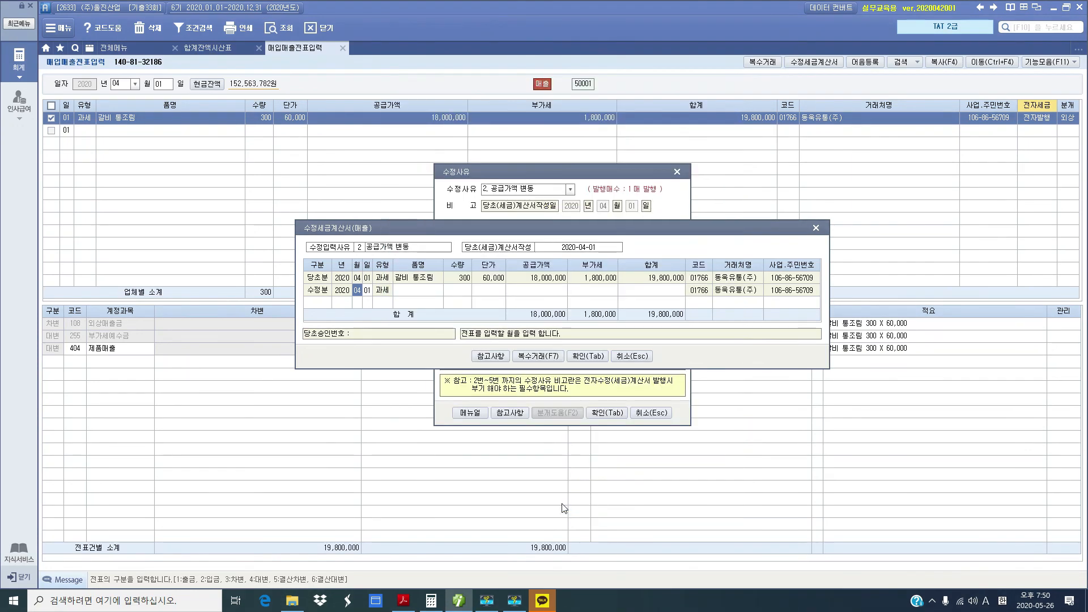
Fill the 수정분 row with date 04-10 and item 갈비 통조림, leaving 수량 and 단가 blank.
{"action": "key", "text": "Return"}
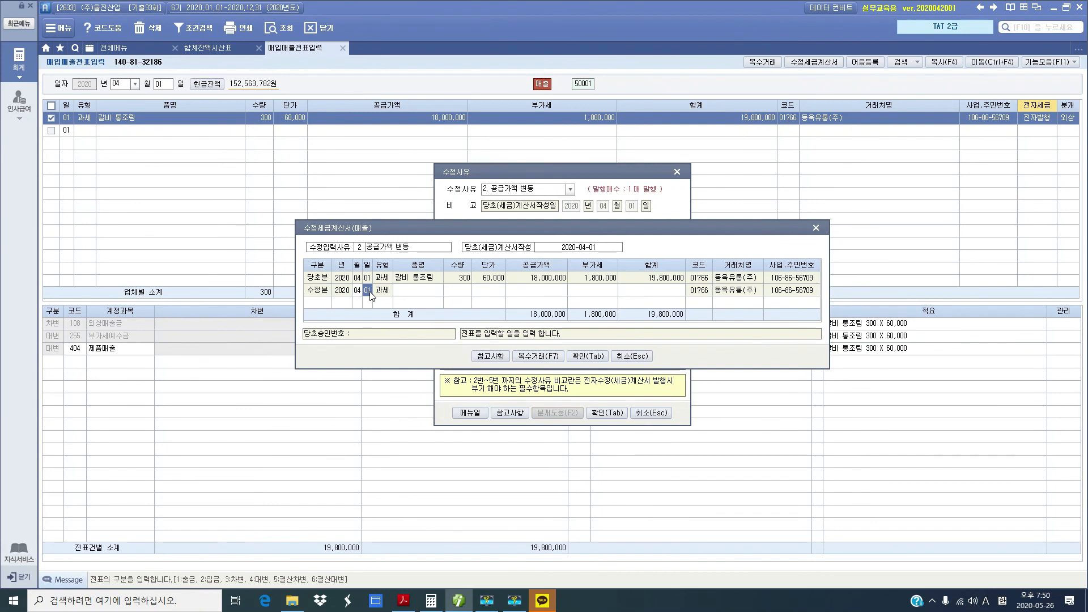
{"action": "type", "text": "10"}
{"action": "key", "text": "Return"}
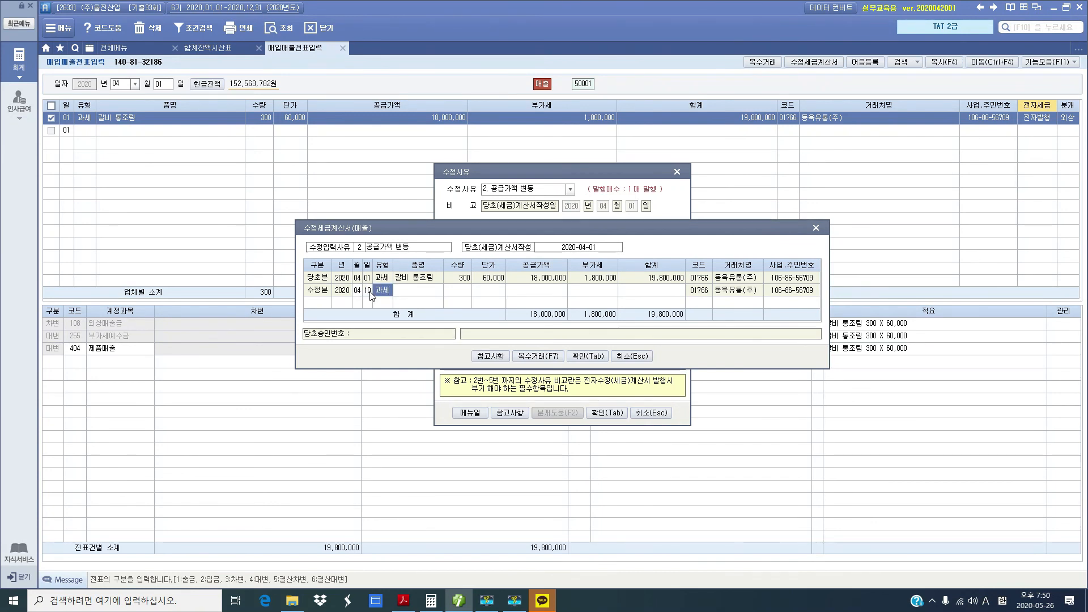
{"action": "key", "text": "Return"}
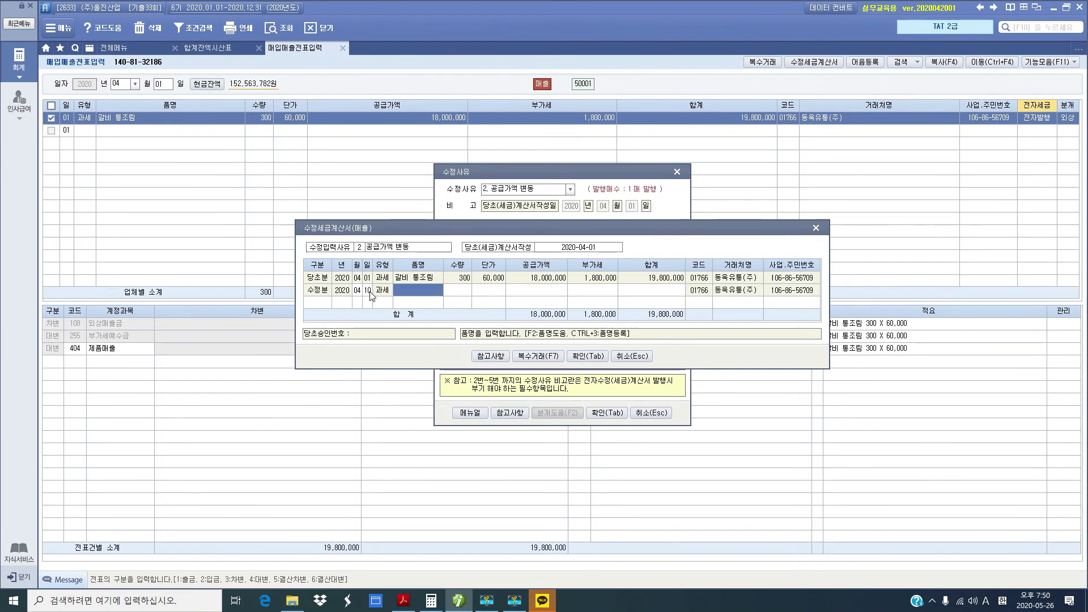
{"action": "key", "text": "Return"}
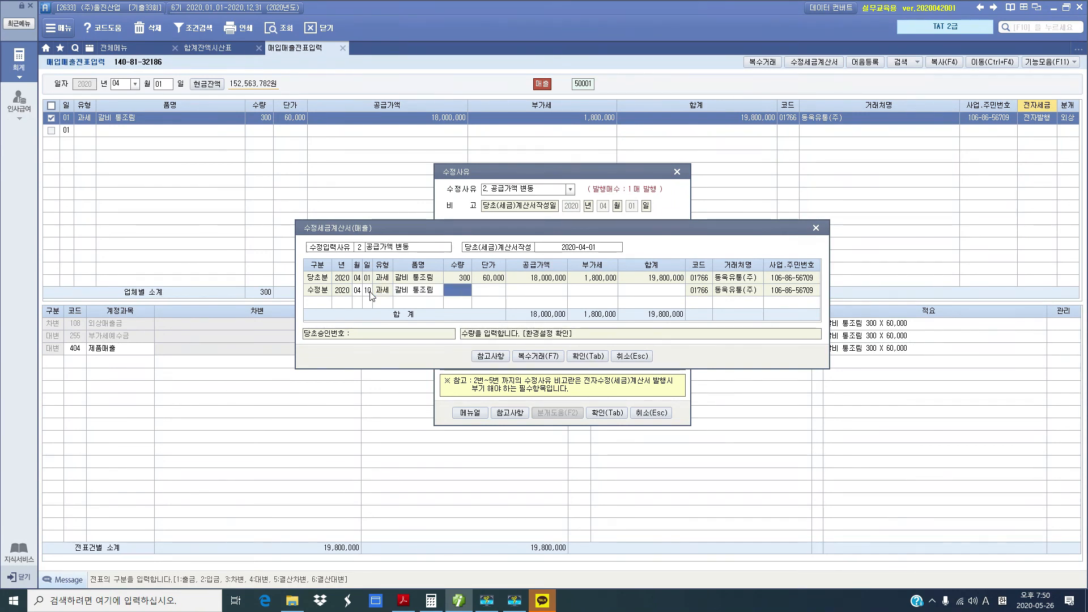
{"action": "key", "text": "Return"}
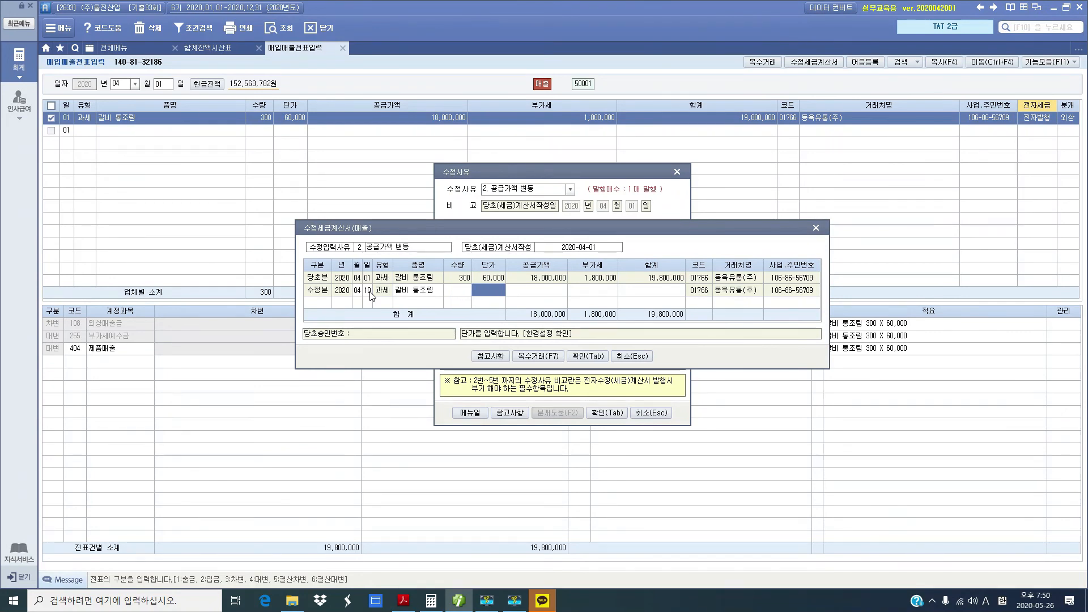
{"action": "key", "text": "Return"}
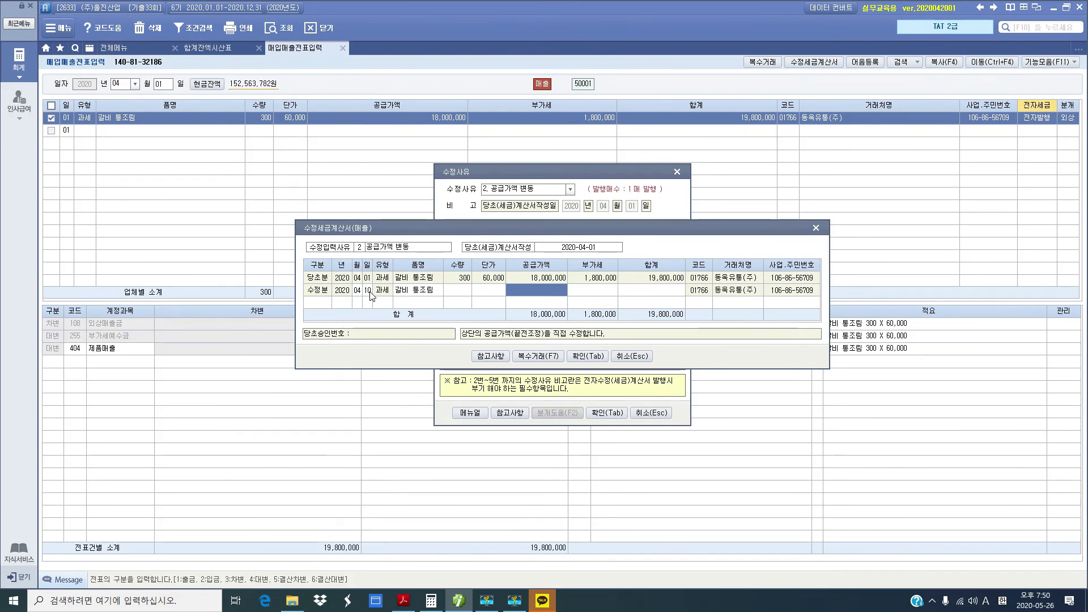
Switch to the Windows calculator, compute 3% of 18,000,000, and minimize it.
{"action": "left_click", "coordinate": [431, 601]}
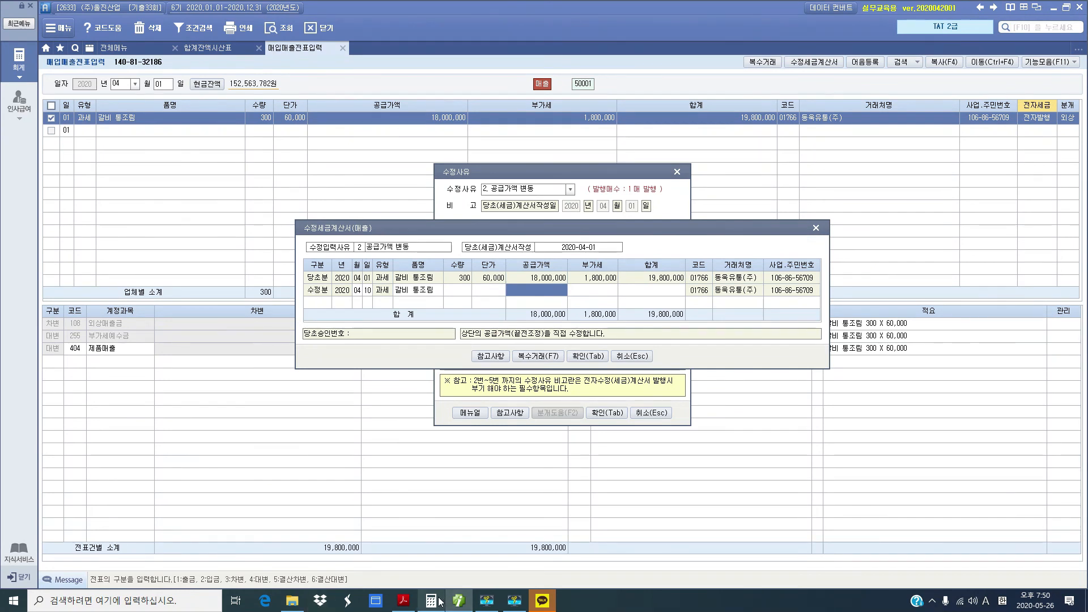
{"action": "left_click", "coordinate": [91, 479]}
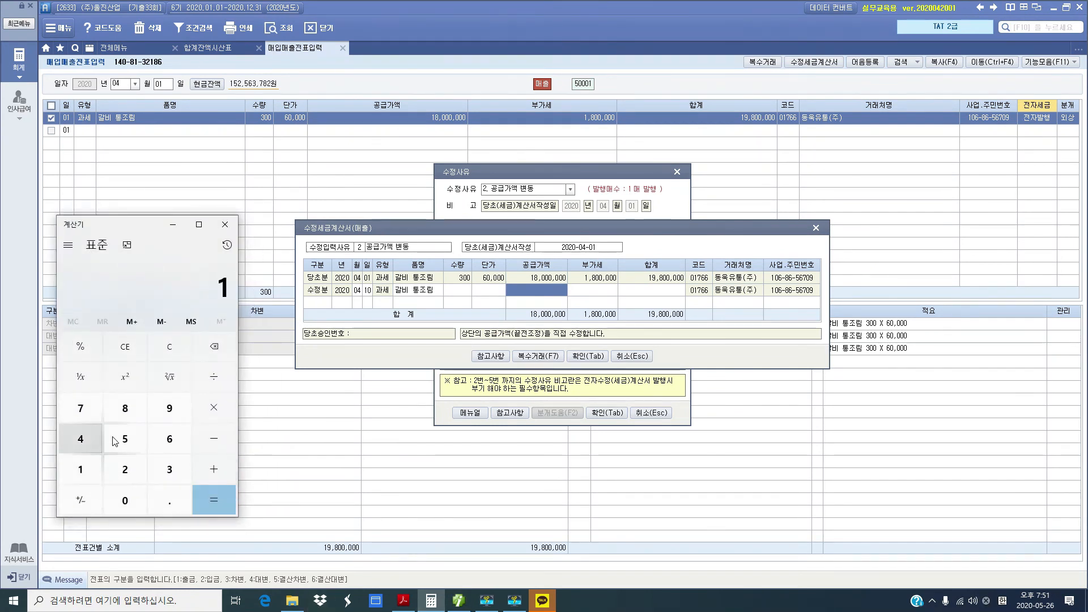
{"action": "left_click", "coordinate": [125, 409]}
{"action": "left_click", "coordinate": [121, 500]}
{"action": "left_click", "coordinate": [121, 500]}
{"action": "left_click", "coordinate": [120, 500]}
{"action": "left_click", "coordinate": [121, 500]}
{"action": "left_click", "coordinate": [120, 500]}
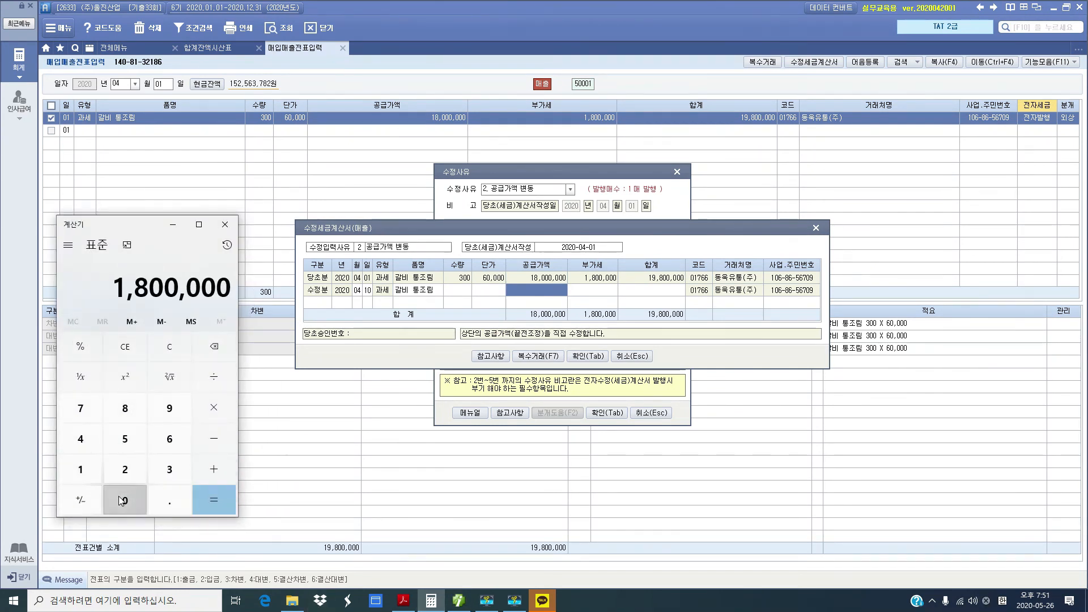
{"action": "left_click", "coordinate": [120, 500]}
{"action": "left_click", "coordinate": [213, 408]}
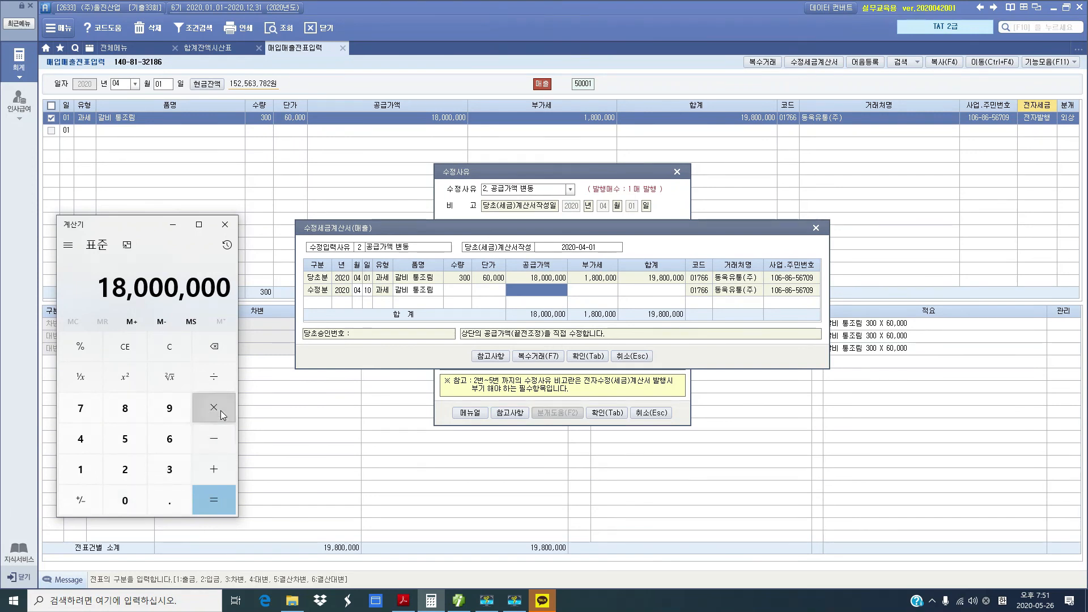
{"action": "left_click", "coordinate": [170, 469]}
{"action": "left_click", "coordinate": [80, 346]}
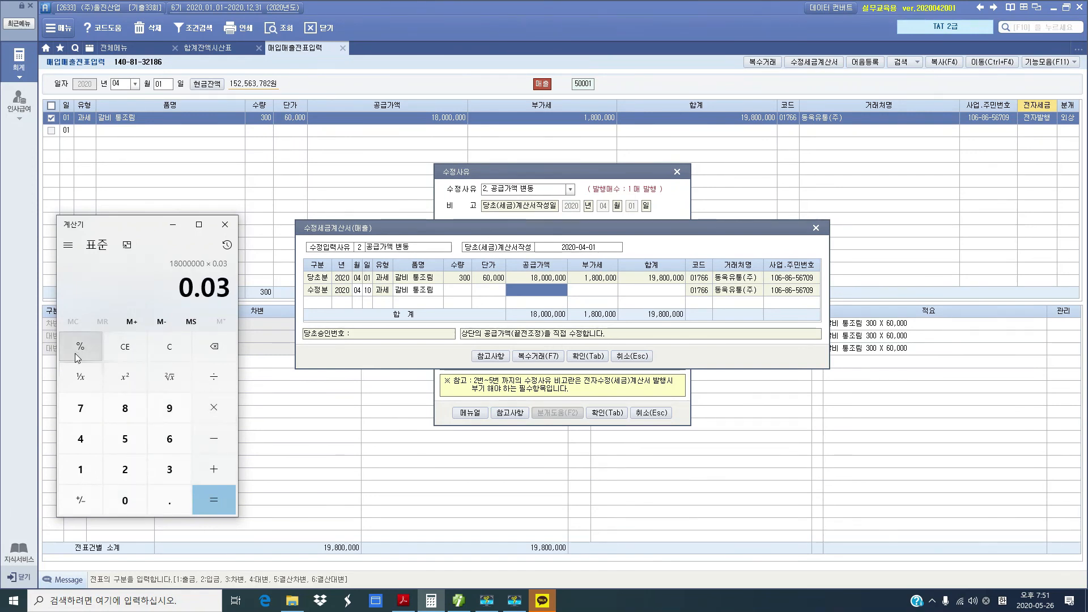
{"action": "left_click", "coordinate": [196, 504]}
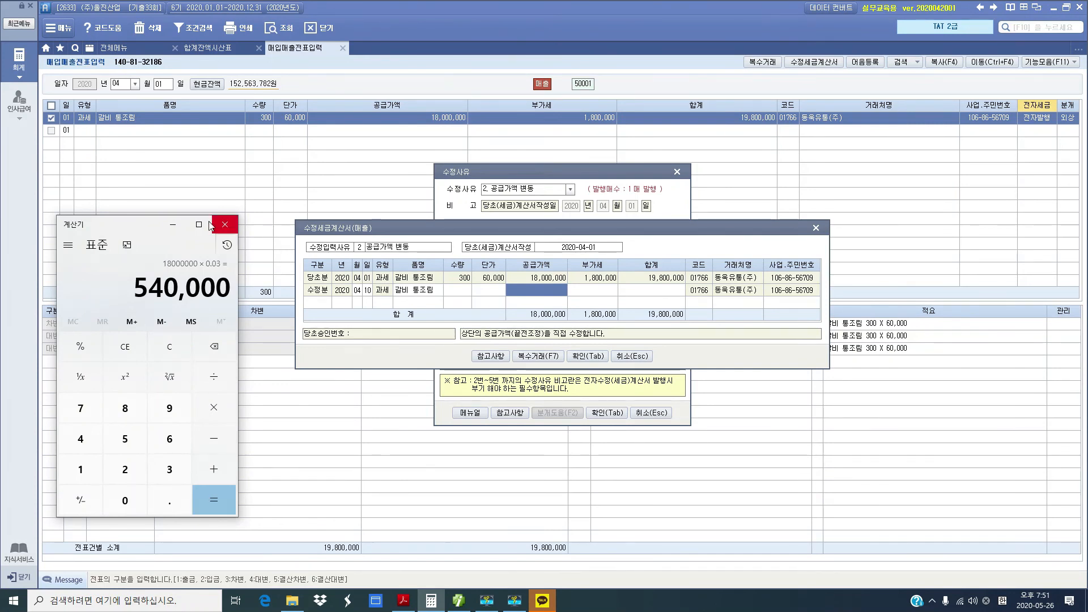
{"action": "left_click", "coordinate": [173, 224]}
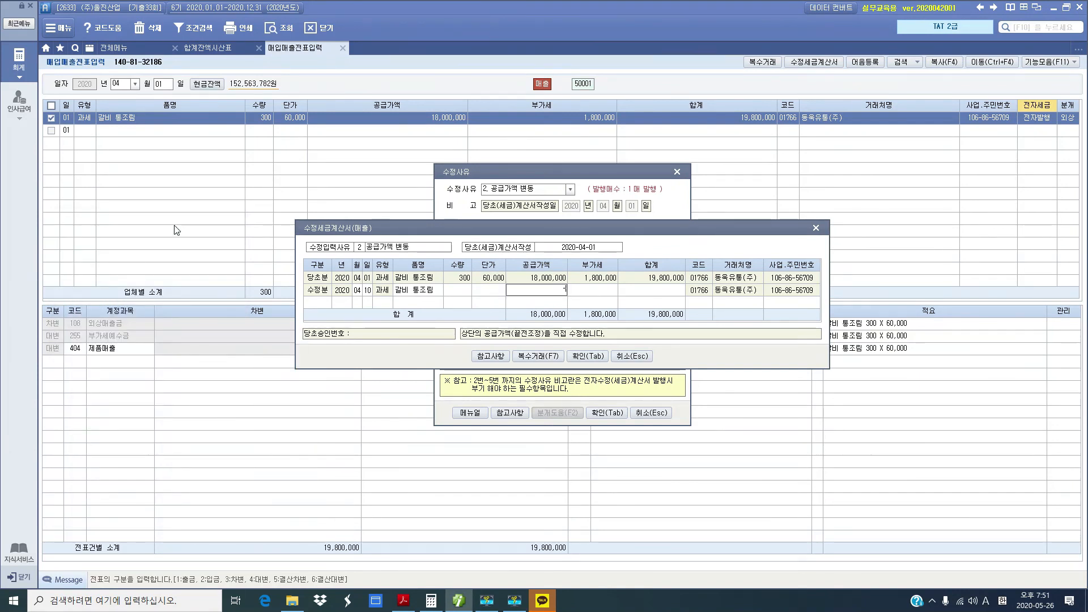
Set the 수정분 공급가액 to -540,000 and save the 수정세금계산서 entry.
{"action": "type", "text": "-540,000"}
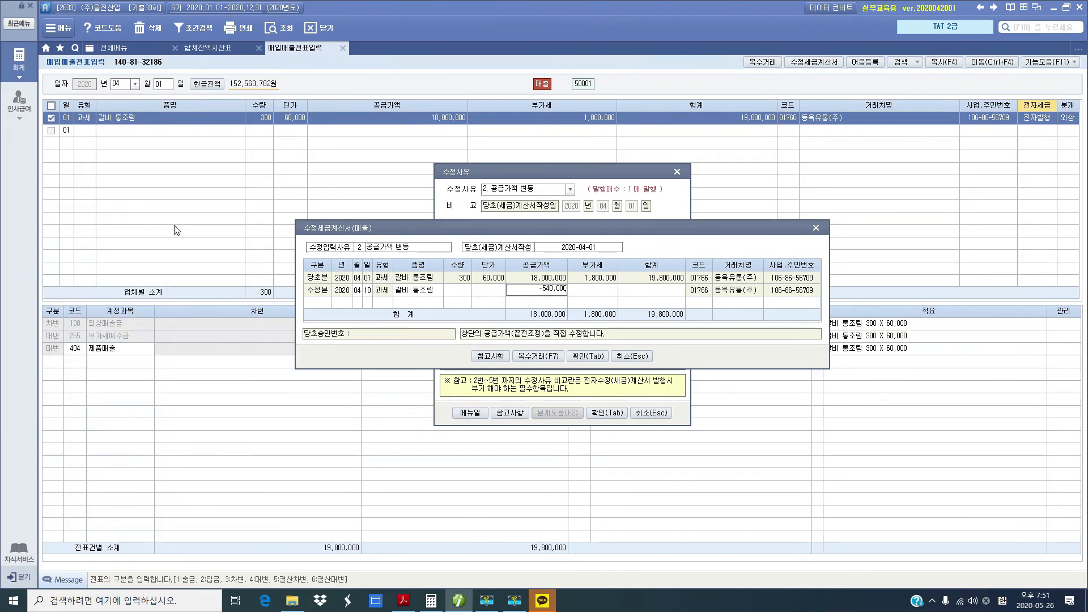
{"action": "key", "text": "Return"}
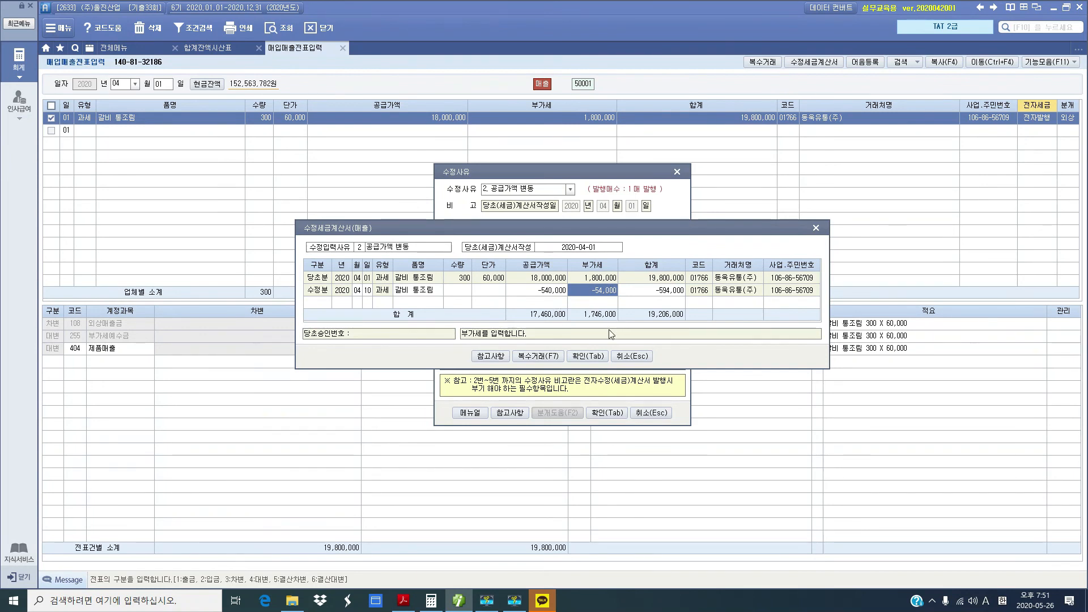
{"action": "left_click", "coordinate": [581, 357]}
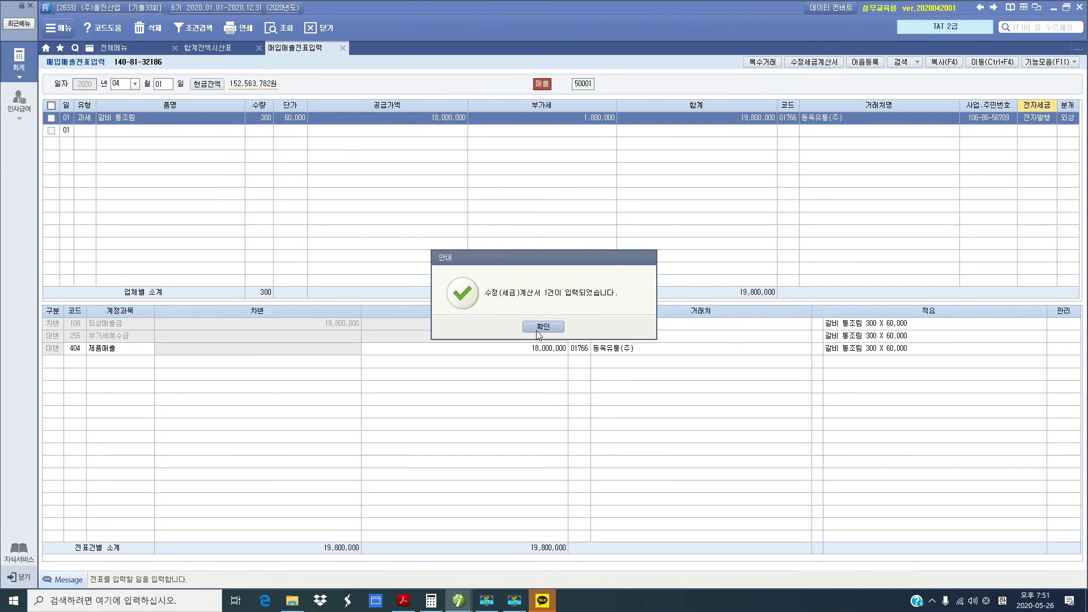
{"action": "left_click", "coordinate": [536, 328]}
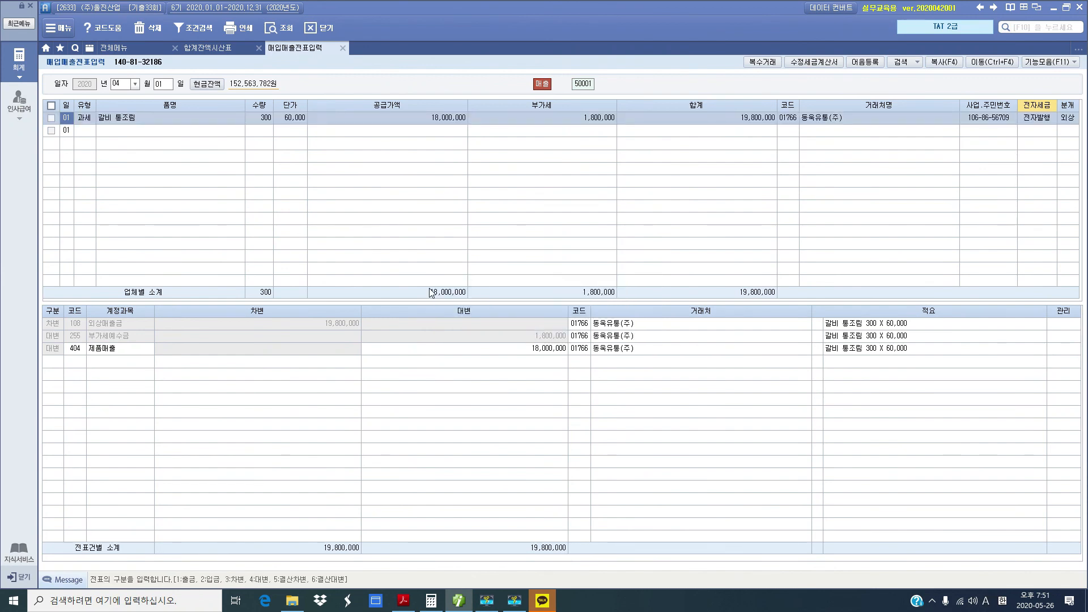
Open 전자세금계산서 발행 및 내역관리 and query sales for all customers from 2020-04-10 to 2020-04-10.
{"action": "left_click", "coordinate": [162, 85]}
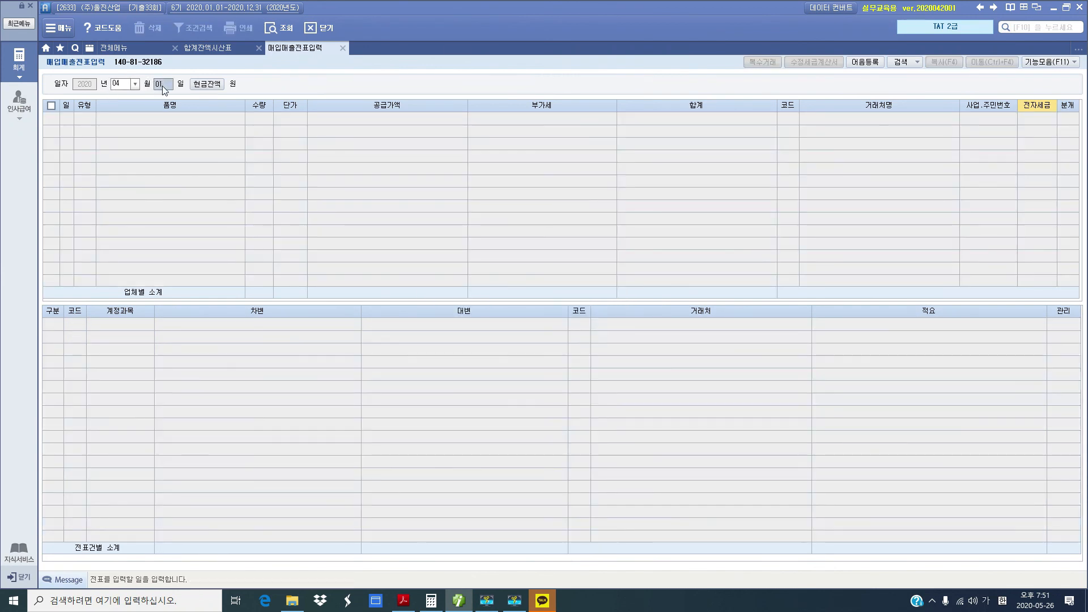
{"action": "left_click", "coordinate": [134, 50]}
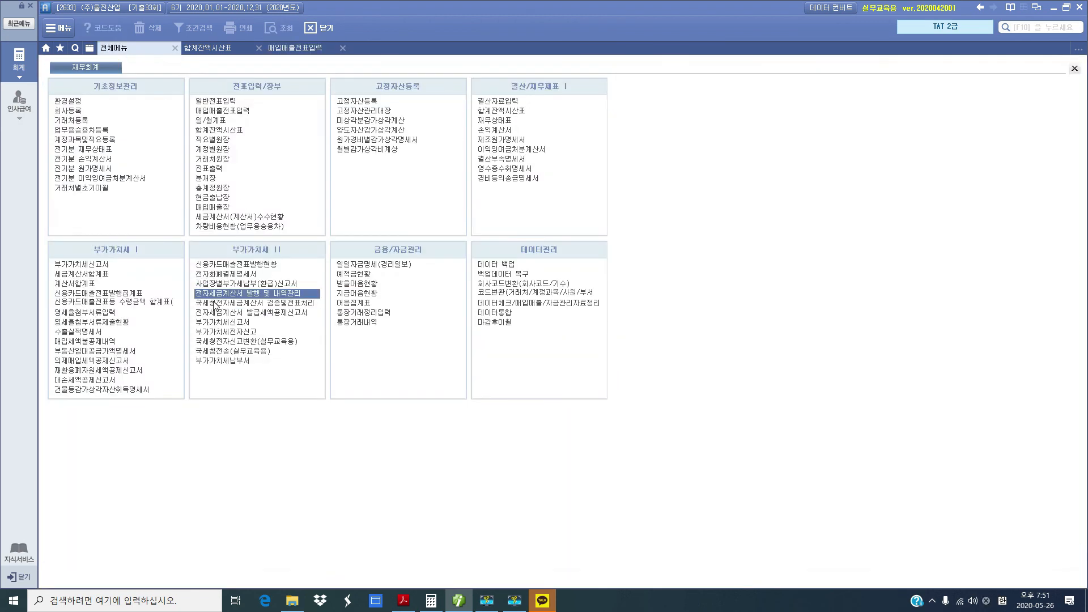
{"action": "left_click", "coordinate": [299, 295]}
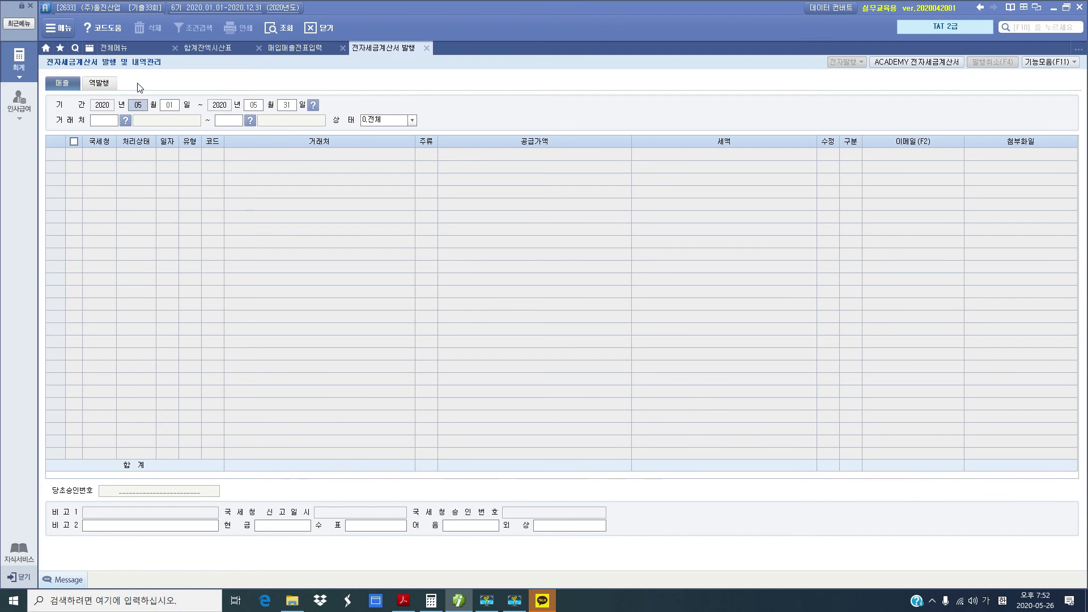
{"action": "type", "text": "04"}
{"action": "key", "text": "Return"}
{"action": "type", "text": "10"}
{"action": "key", "text": "Return"}
{"action": "type", "text": "04"}
{"action": "key", "text": "Return"}
{"action": "type", "text": "10"}
{"action": "key", "text": "Return"}
{"action": "key", "text": "Return"}
{"action": "key", "text": "Return"}
{"action": "key", "text": "Return"}
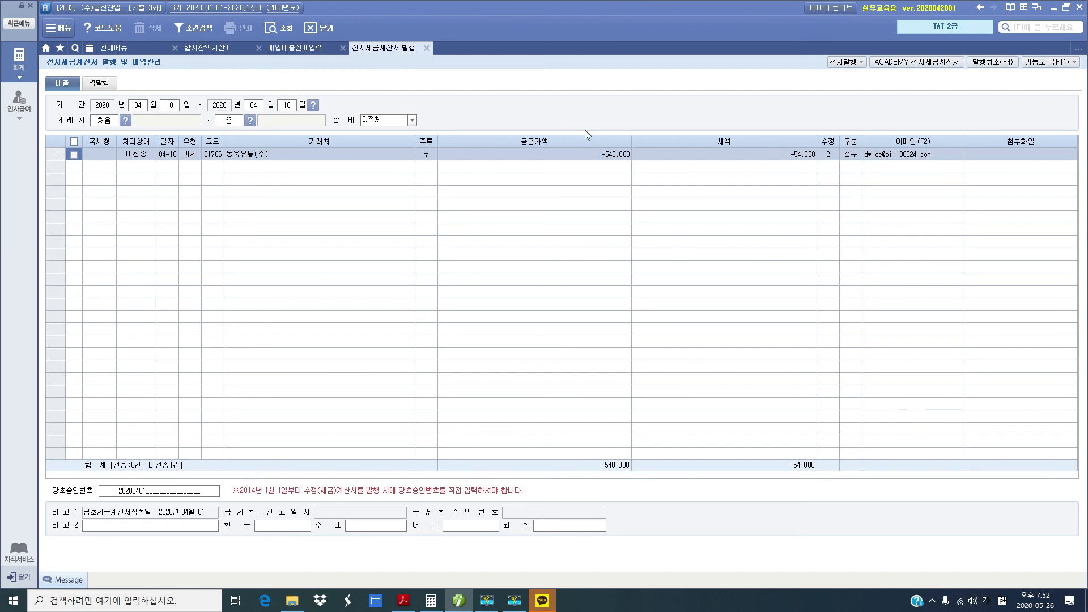
Issue the 전자 수정세금계산서 for the 04-10 동욱유통(주) row, accepting the prefilled login.
{"action": "left_click", "coordinate": [74, 154]}
{"action": "left_click_drag", "start_coordinate": [823, 47], "coordinate": [877, 87]}
{"action": "mouse_move", "coordinate": [792, 112]}
{"action": "left_mouse_down"}
{"action": "mouse_move", "coordinate": [822, 108]}
{"action": "mouse_move", "coordinate": [834, 75]}
{"action": "left_mouse_up"}
{"action": "left_click", "coordinate": [843, 62]}
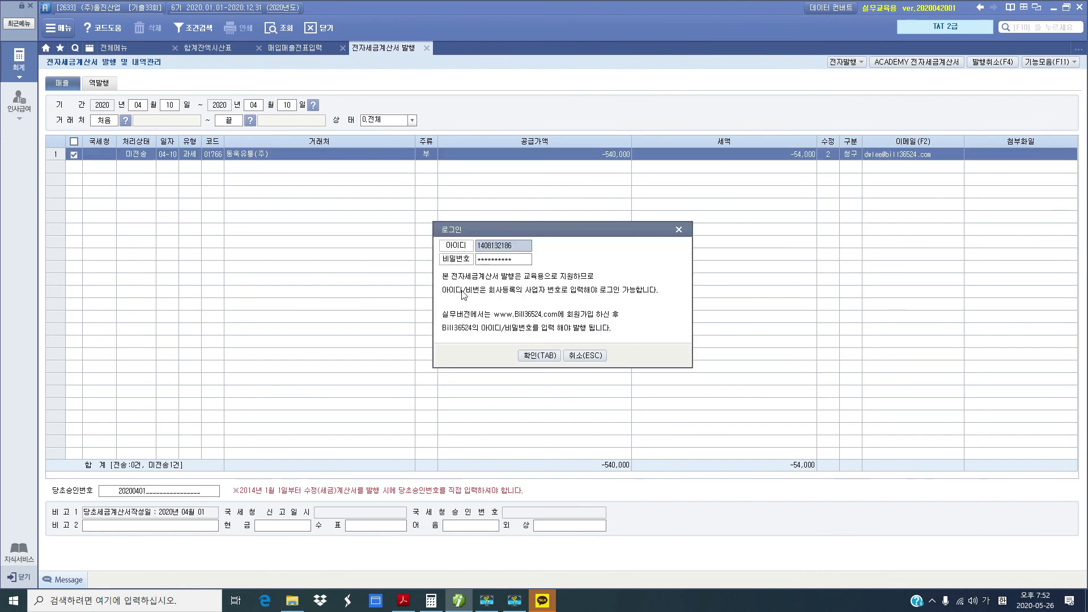
{"action": "left_click", "coordinate": [540, 355]}
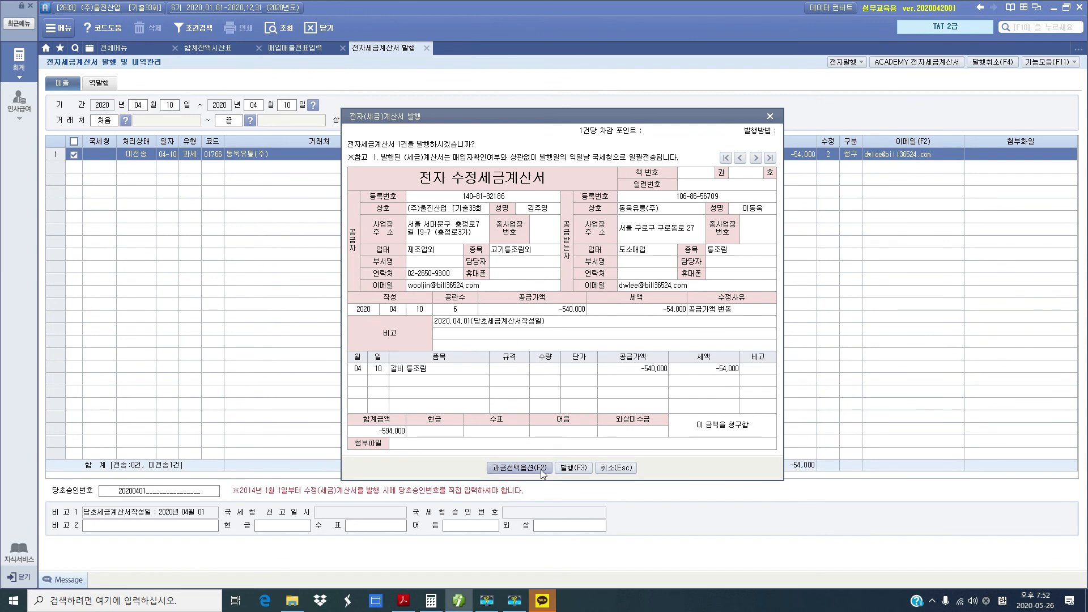
{"action": "left_click", "coordinate": [574, 468]}
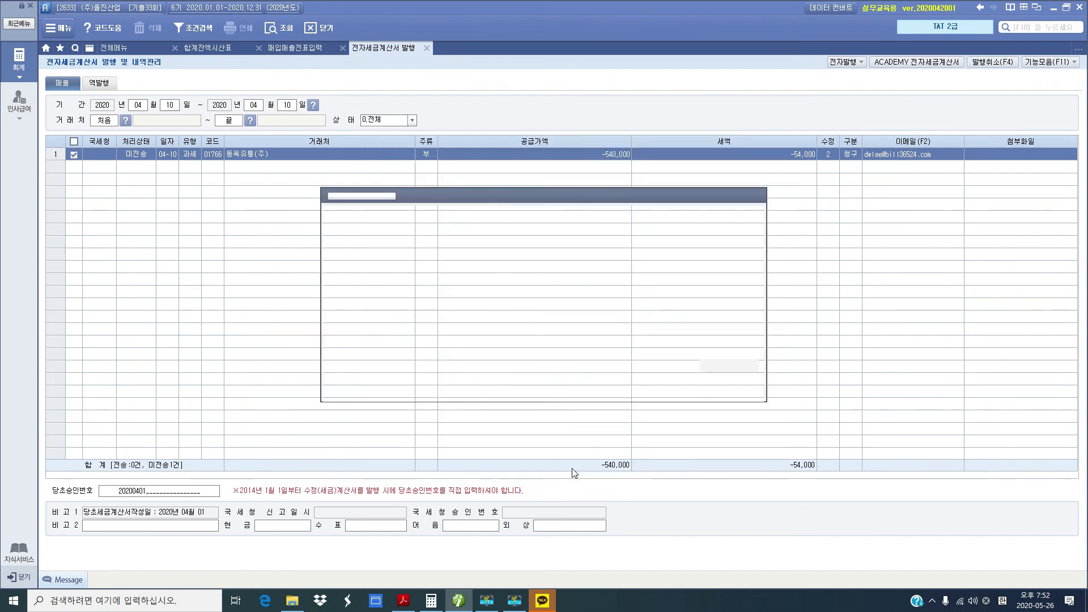
{"action": "left_click", "coordinate": [538, 327]}
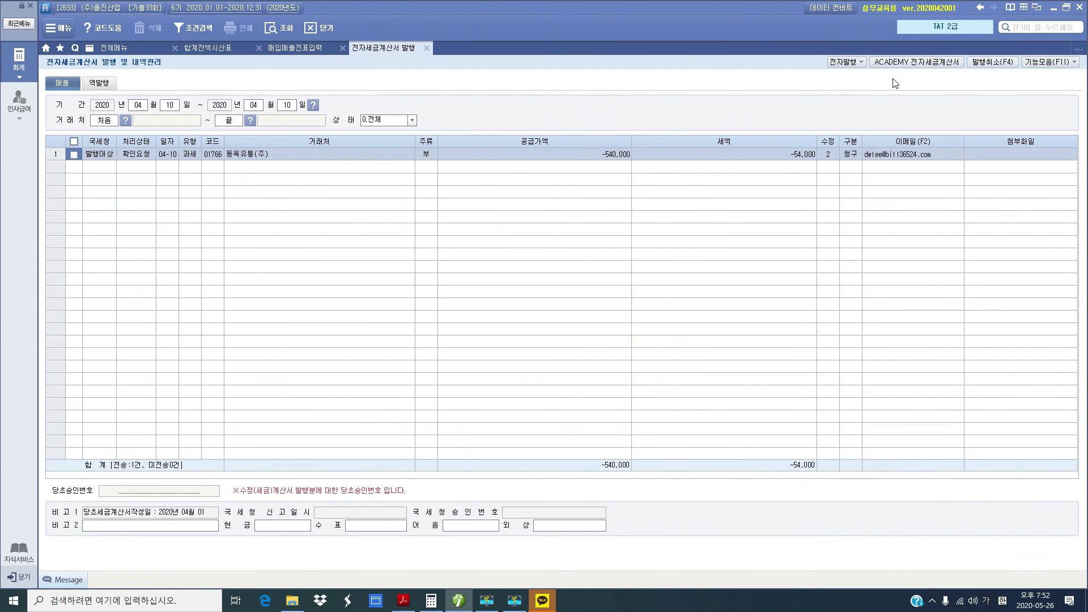
Log in to ACADEMY 전자세금계산서 with the prefilled credentials and query the 미전송 sales tax invoices for 2020-04-10.
{"action": "mouse_move", "coordinate": [869, 55]}
{"action": "left_mouse_down"}
{"action": "mouse_move", "coordinate": [990, 81]}
{"action": "mouse_move", "coordinate": [966, 82]}
{"action": "left_mouse_up"}
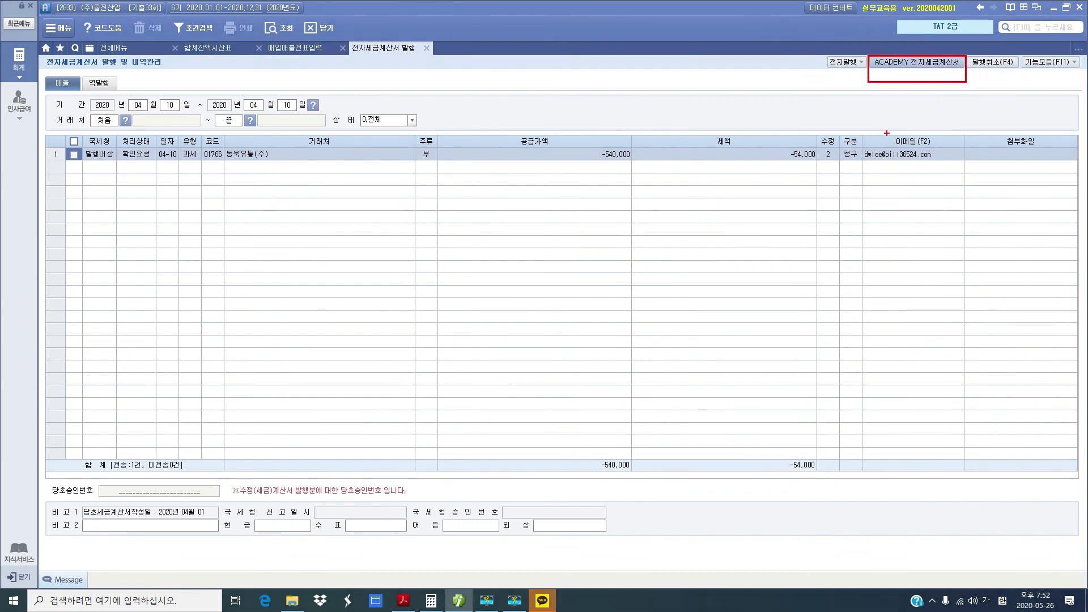
{"action": "left_click_drag", "start_coordinate": [887, 133], "coordinate": [915, 74]}
{"action": "left_click", "coordinate": [917, 62]}
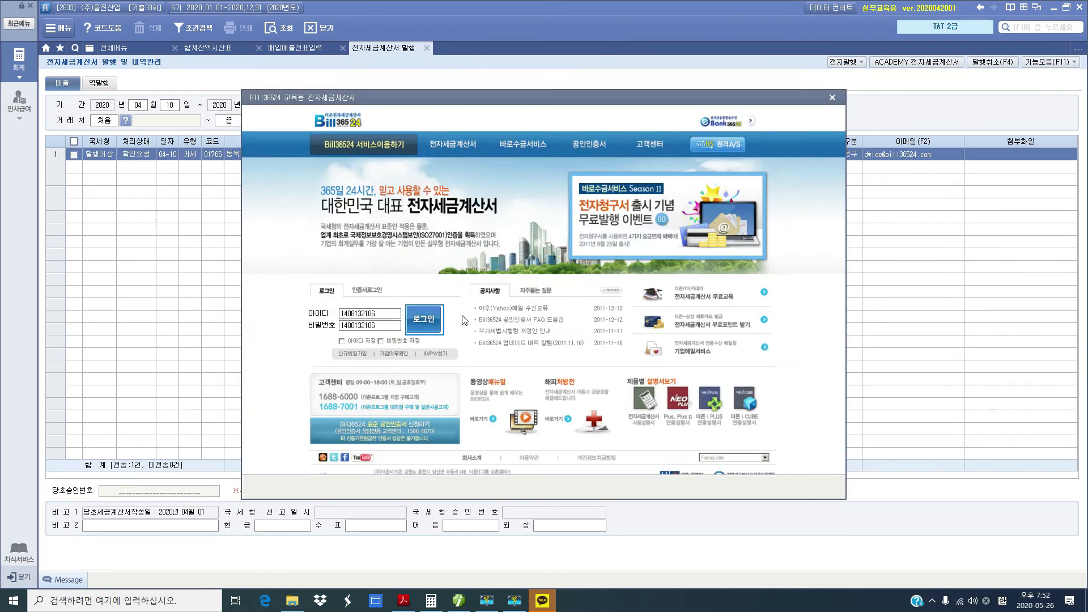
{"action": "left_click", "coordinate": [428, 319]}
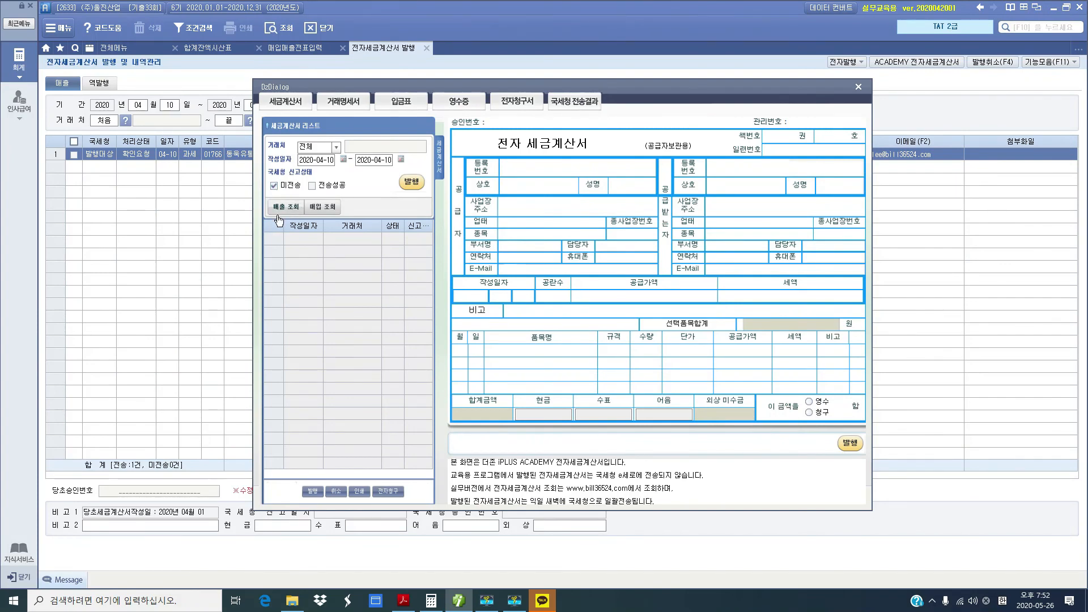
{"action": "left_click", "coordinate": [290, 208]}
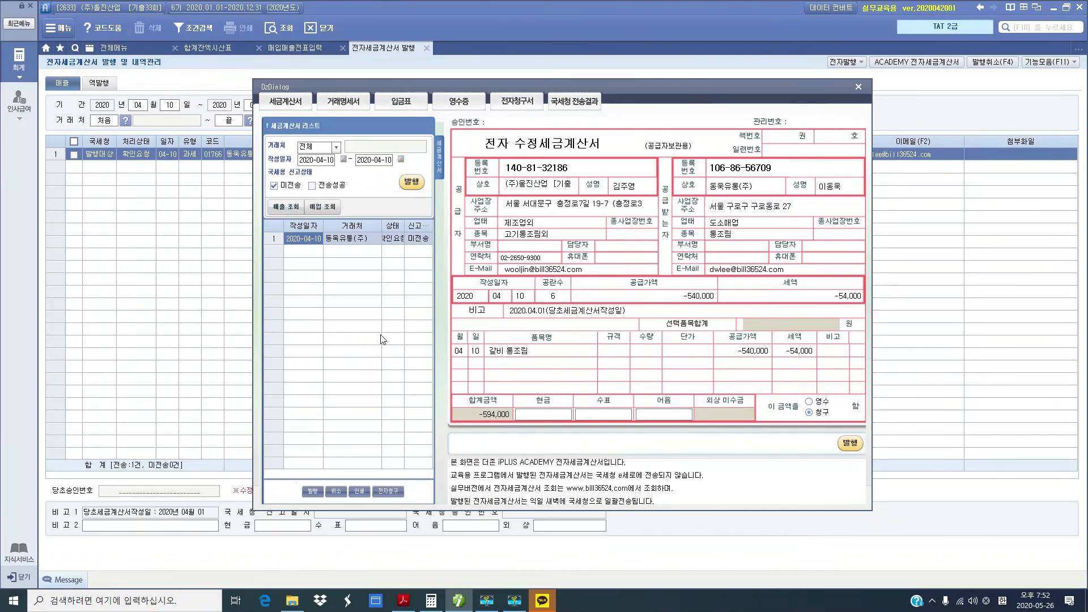
Issue and transmit the 2020-04-10 전자 수정세금계산서 for 동욱유통(주), and close the Bill36524 dialog.
{"action": "mouse_move", "coordinate": [389, 170]}
{"action": "left_mouse_down"}
{"action": "mouse_move", "coordinate": [435, 206]}
{"action": "mouse_move", "coordinate": [398, 191]}
{"action": "mouse_move", "coordinate": [426, 193]}
{"action": "left_mouse_up"}
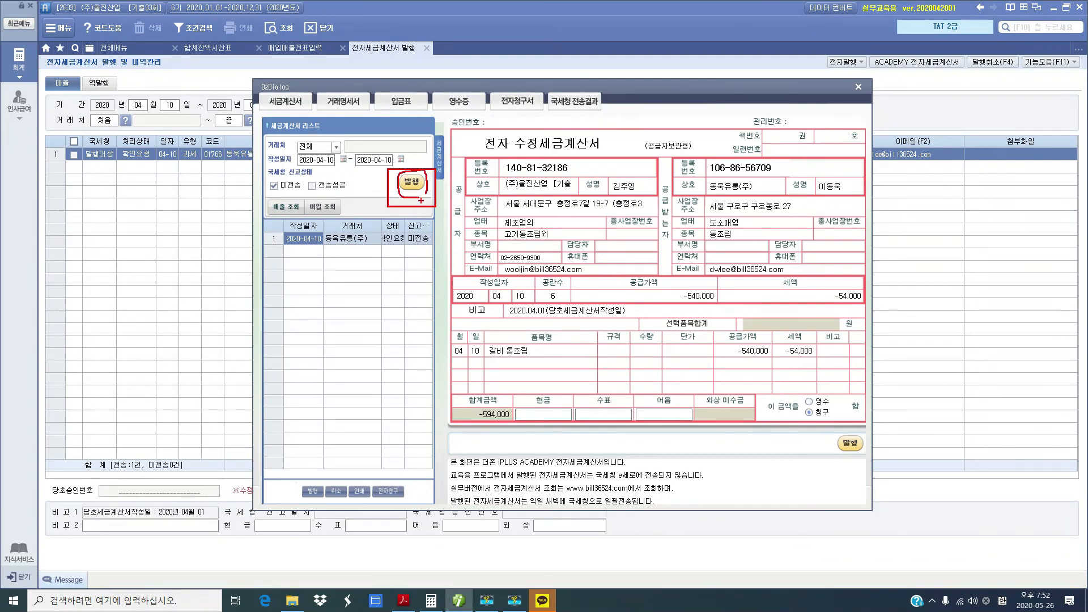
{"action": "left_click", "coordinate": [412, 182]}
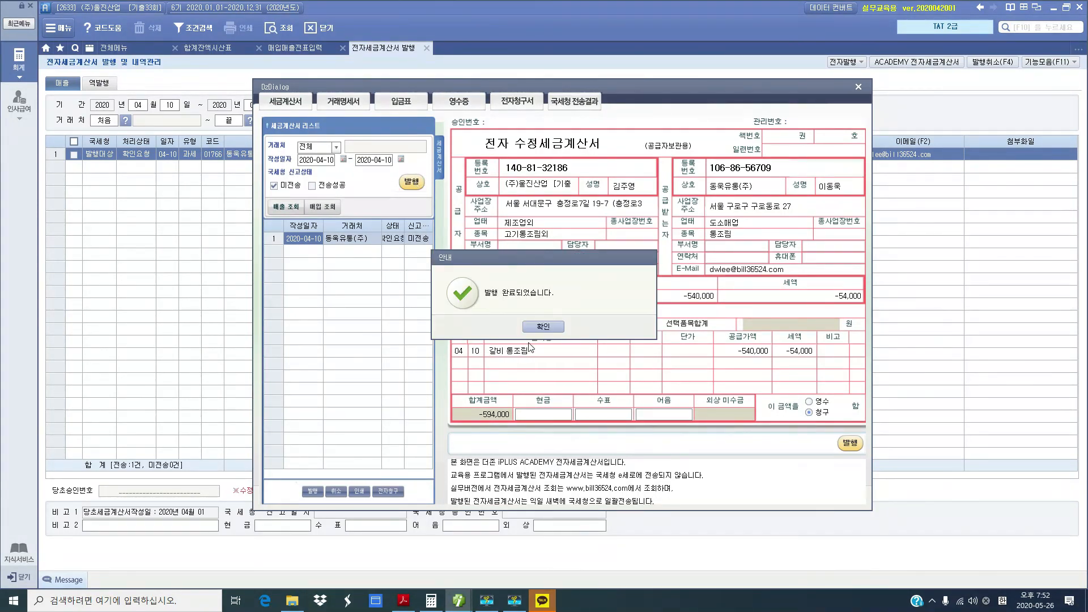
{"action": "left_click", "coordinate": [544, 328]}
{"action": "left_click", "coordinate": [544, 327]}
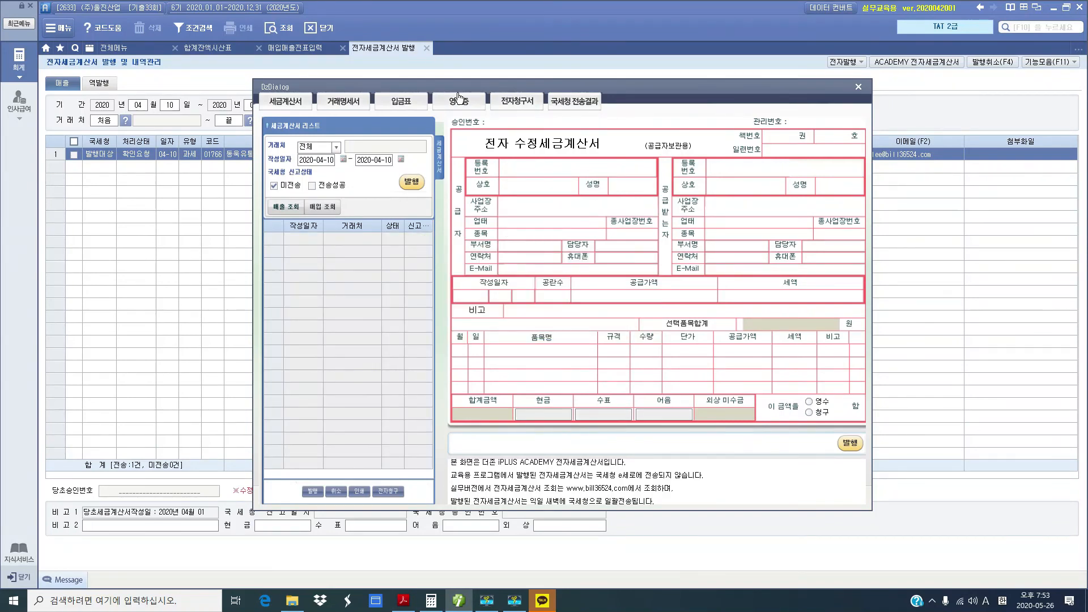
{"action": "left_click", "coordinate": [858, 87]}
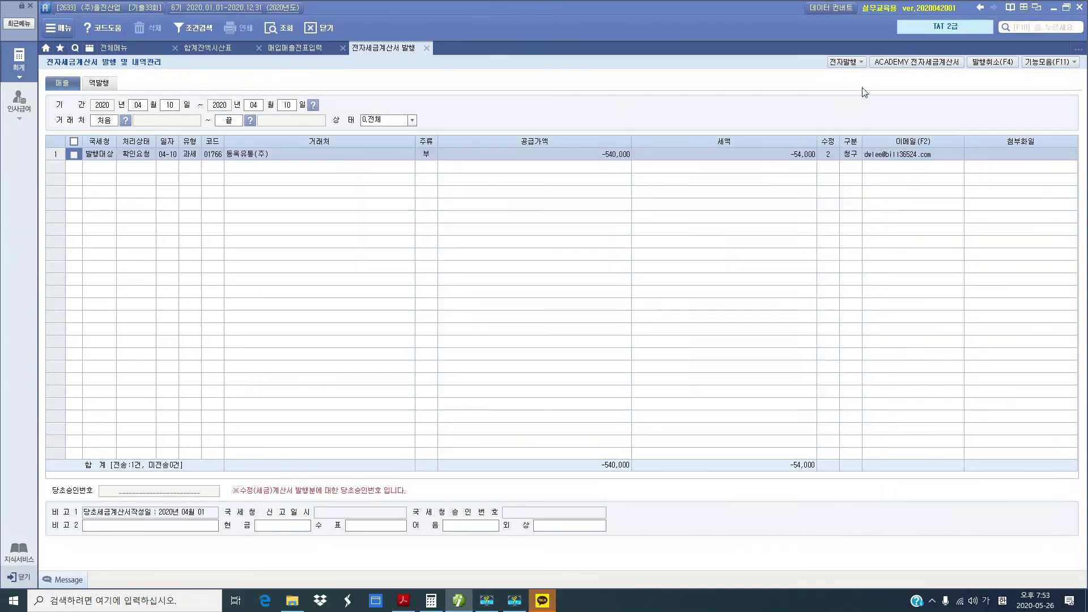
Close 전자세금계산서 발행 and check the 04-10 갈비 통조림 entry and its journal lines in 매입매출전표입력.
{"action": "left_click", "coordinate": [424, 48]}
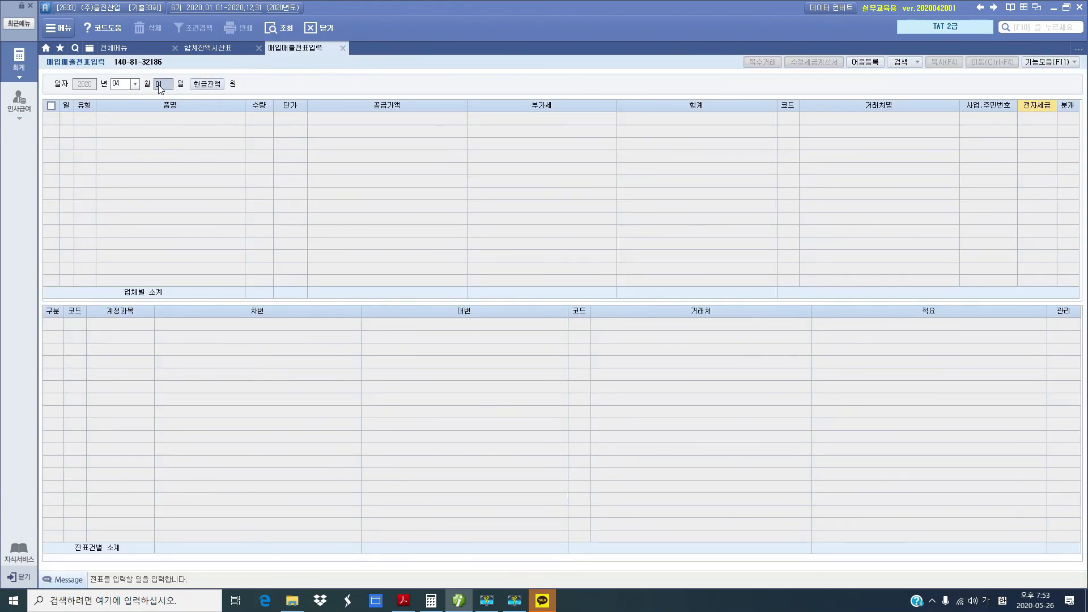
{"action": "type", "text": "10"}
{"action": "key", "text": "Return"}
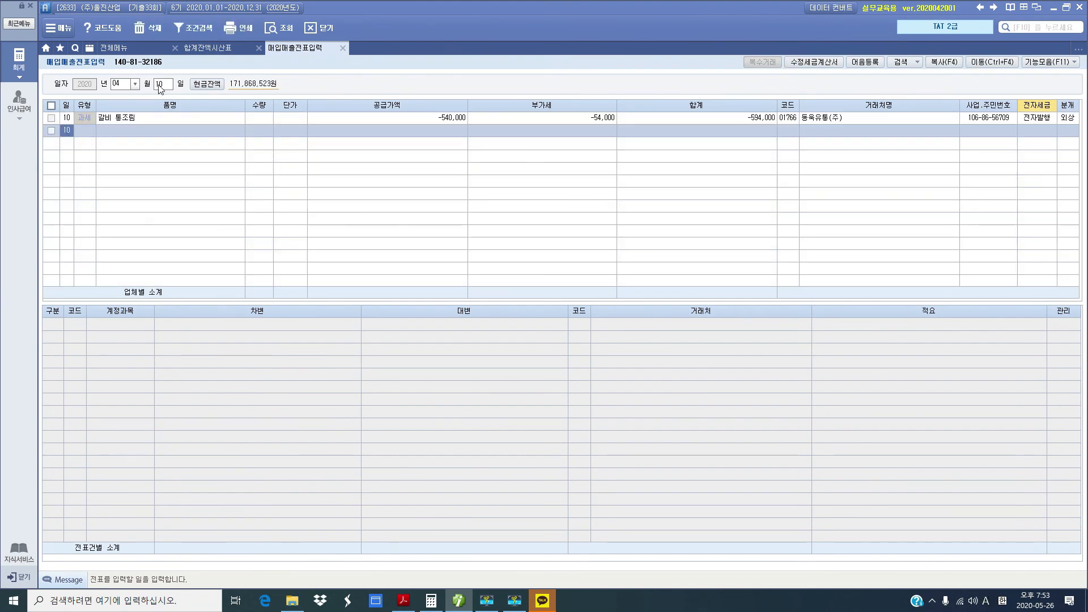
{"action": "left_click", "coordinate": [135, 121]}
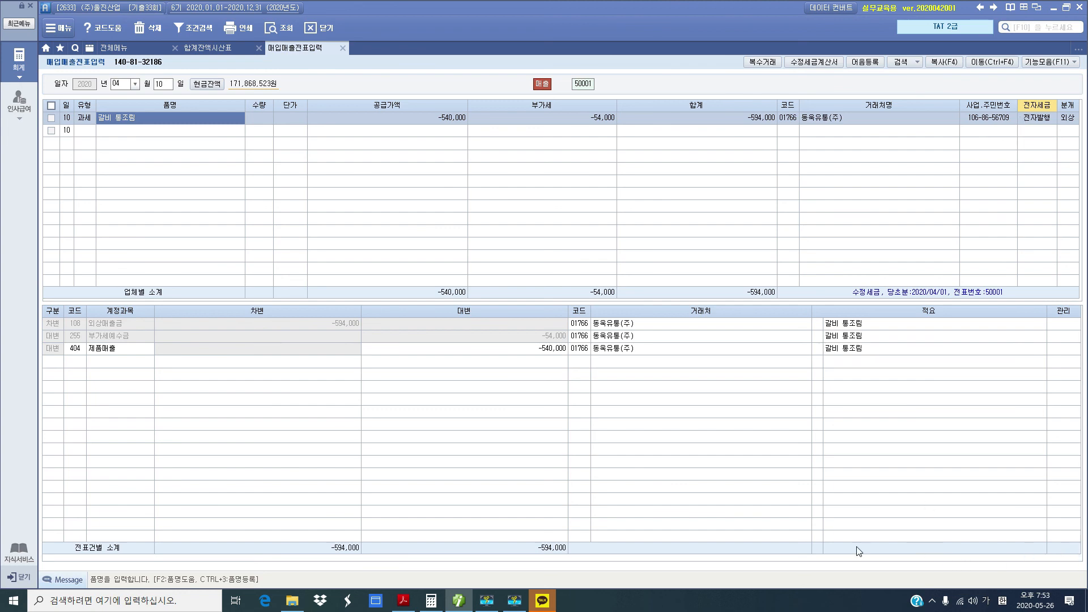
Switch to the exam PDF in Acrobat Reader, review question 2 and go on to question 3 about the 의제매입세액공제 VAT return.
{"action": "left_click", "coordinate": [404, 600]}
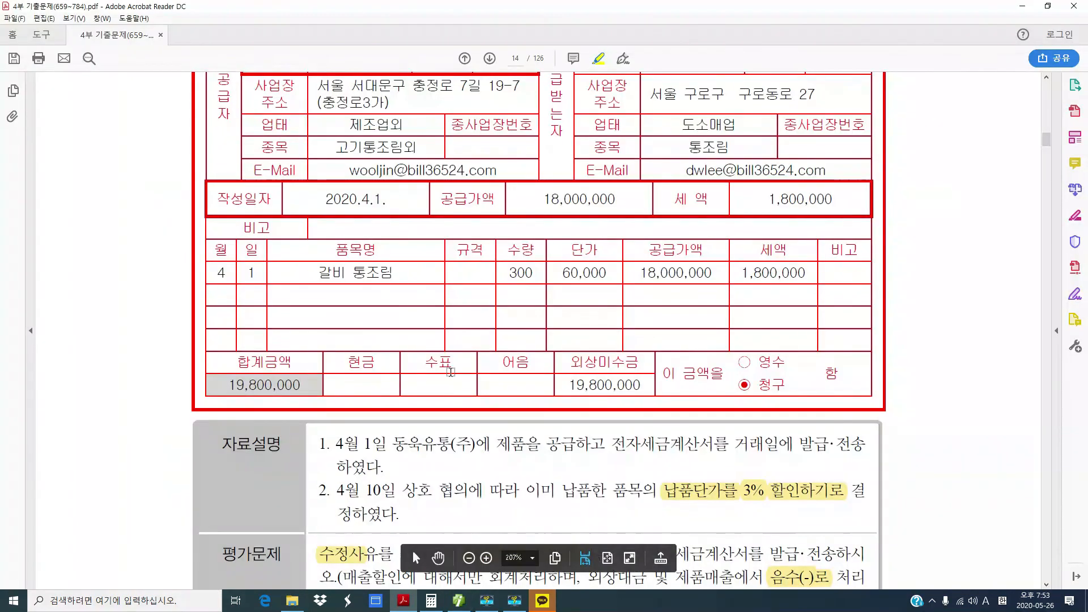
{"action": "scroll", "coordinate": [451, 372], "scroll_direction": "up", "scroll_amount": 5}
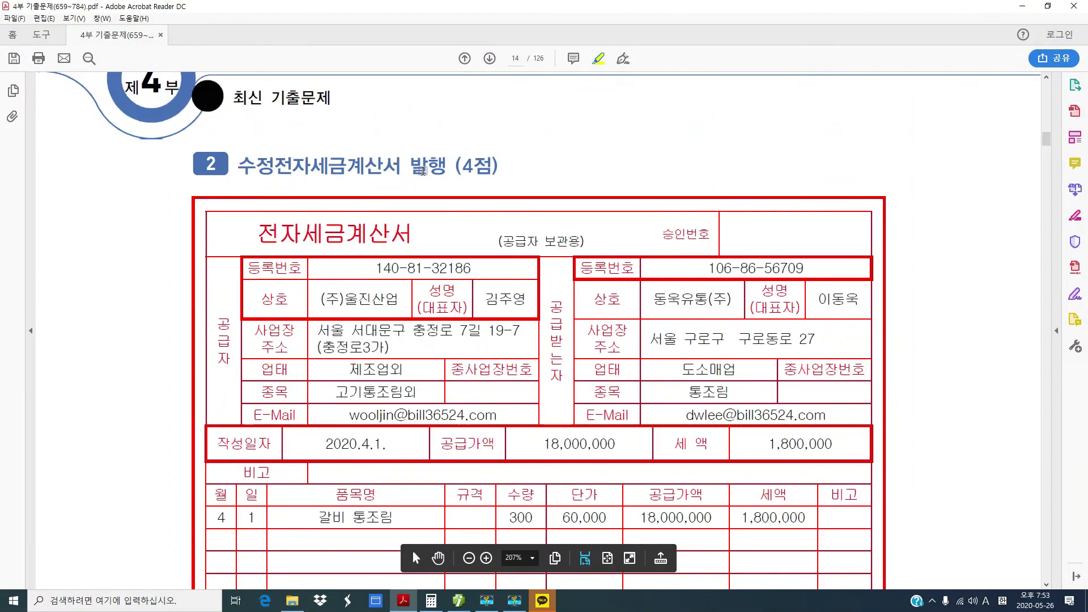
{"action": "scroll", "coordinate": [462, 306], "scroll_direction": "down", "scroll_amount": 10}
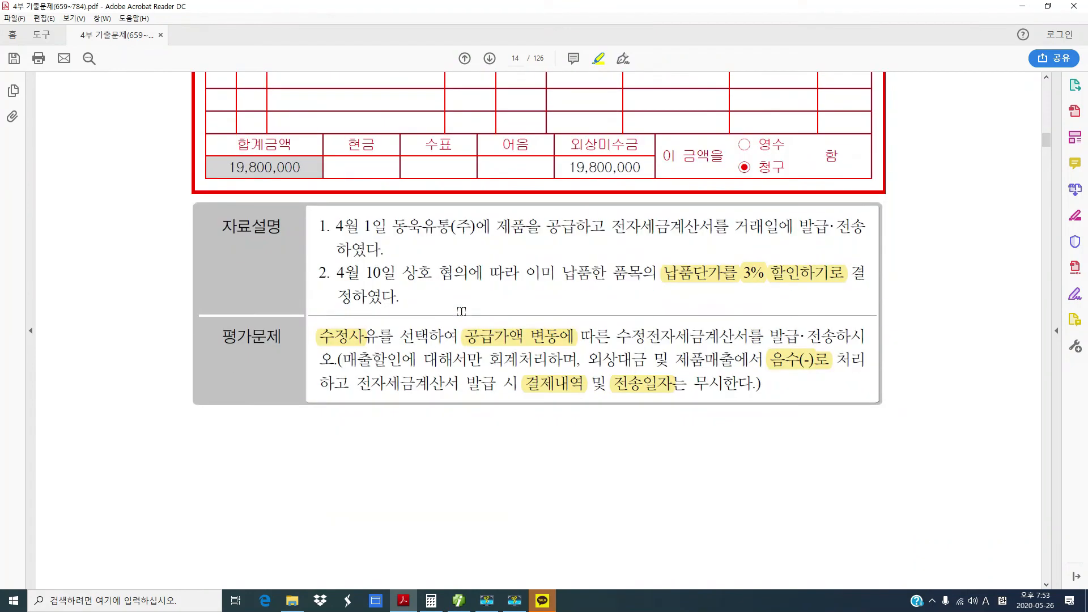
{"action": "scroll", "coordinate": [461, 311], "scroll_direction": "down", "scroll_amount": 15}
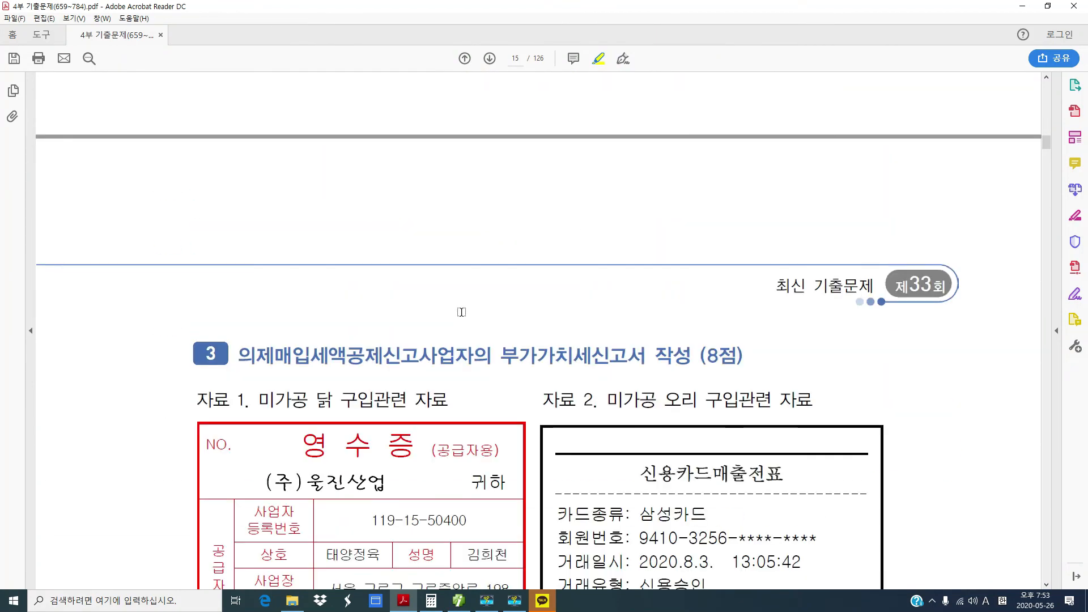
{"action": "scroll", "coordinate": [461, 311], "scroll_direction": "down", "scroll_amount": 2}
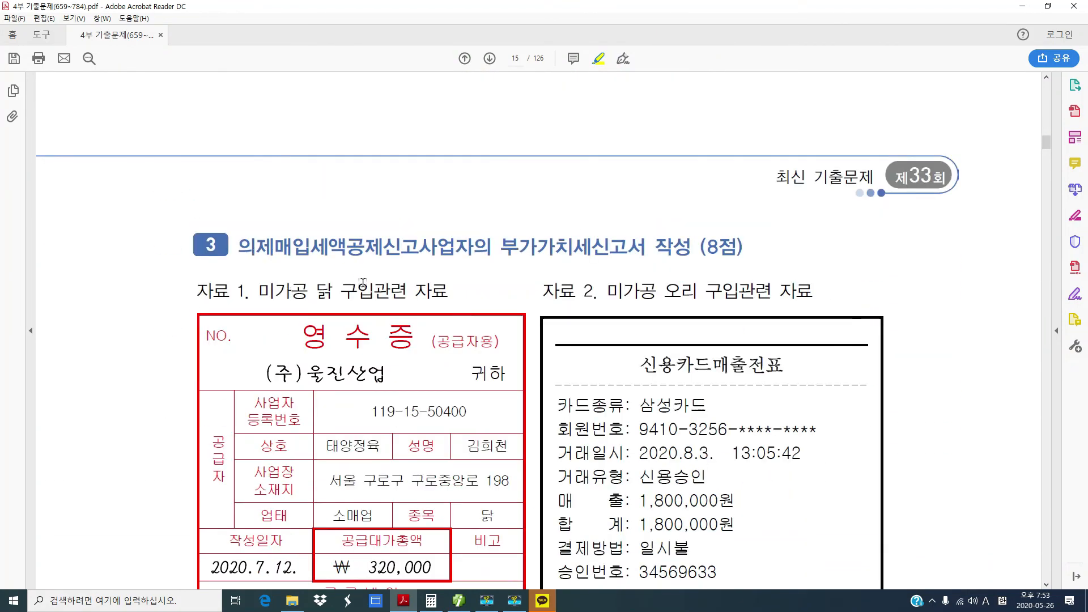
{"action": "scroll", "coordinate": [363, 282], "scroll_direction": "down", "scroll_amount": 1}
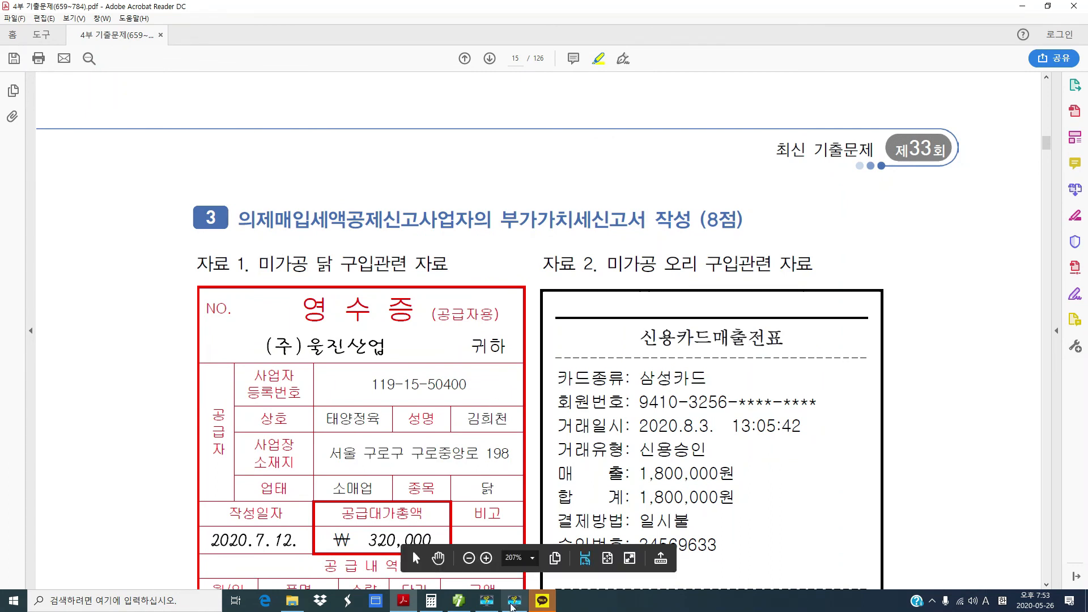
{"action": "left_click", "coordinate": [513, 607]}
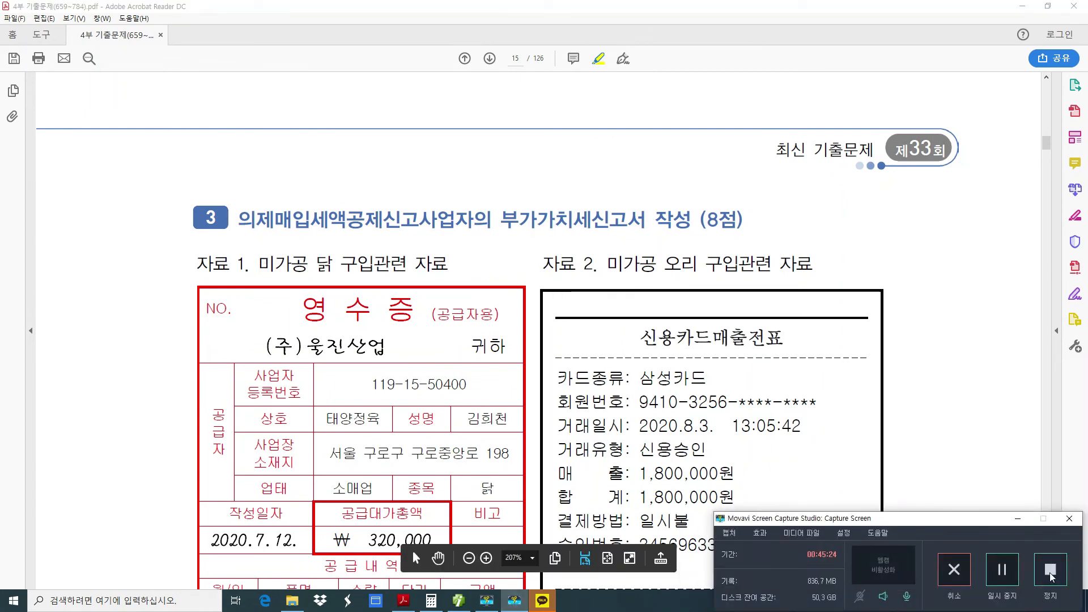